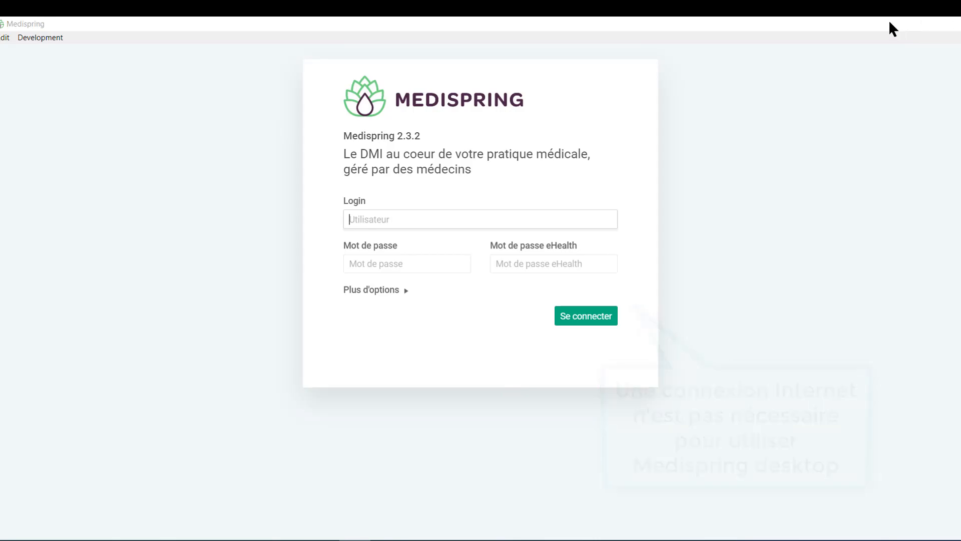
- Minimize the Medispring desktop app and load app.medispring.be in a new Chrome tab
{"action": "left_click", "coordinate": [891, 23]}
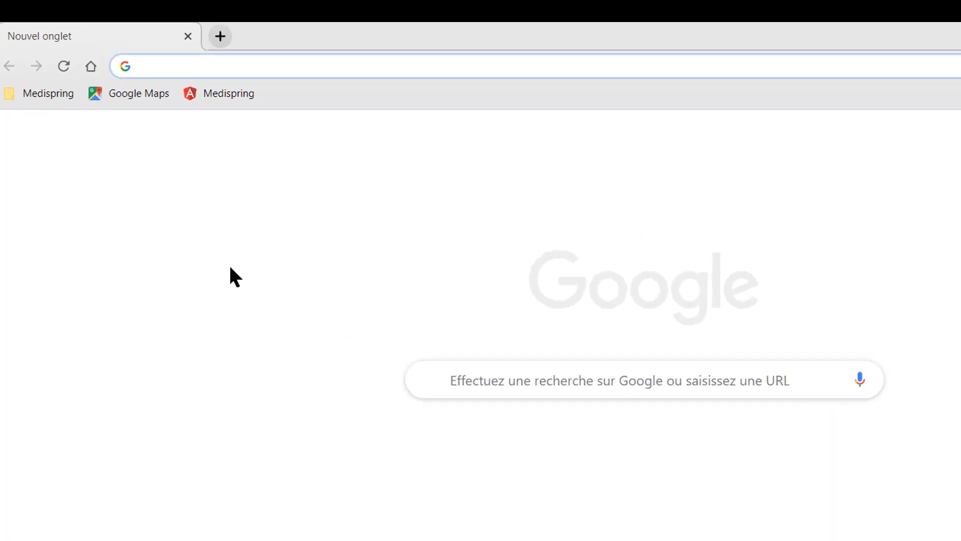
{"action": "type", "text": "app.medispring.be"}
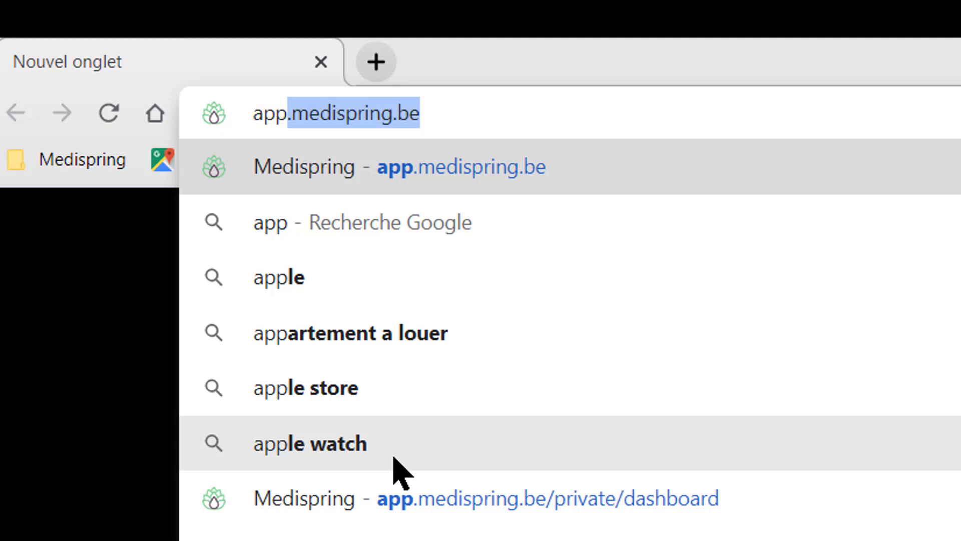
{"action": "key", "text": "Return"}
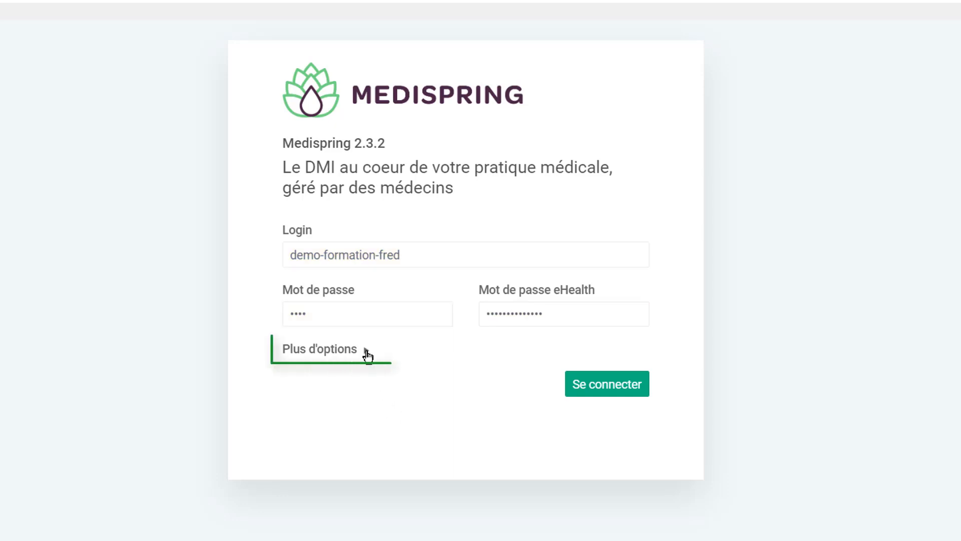
- Log in with the connection type set to Maison médicale forfaitaire
{"action": "left_click", "coordinate": [368, 354]}
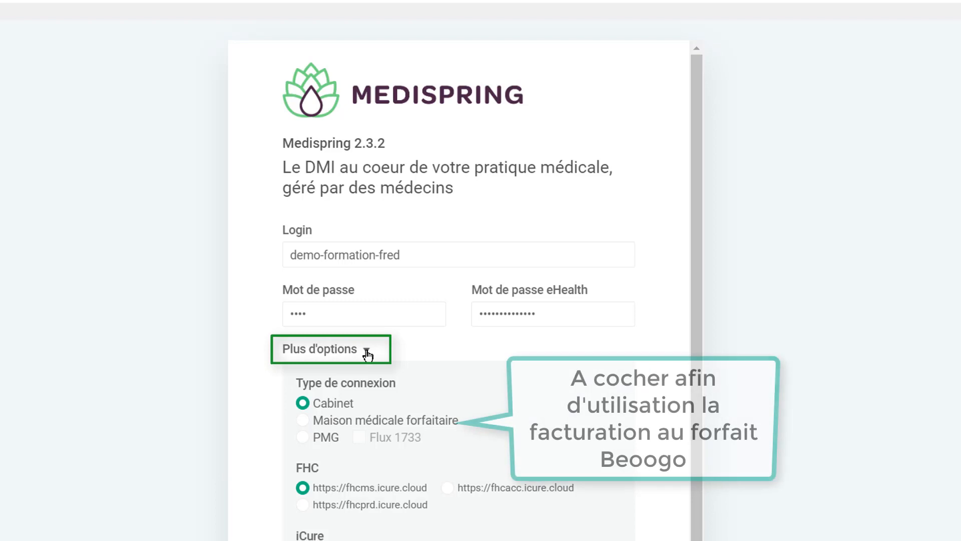
{"action": "left_click", "coordinate": [303, 421]}
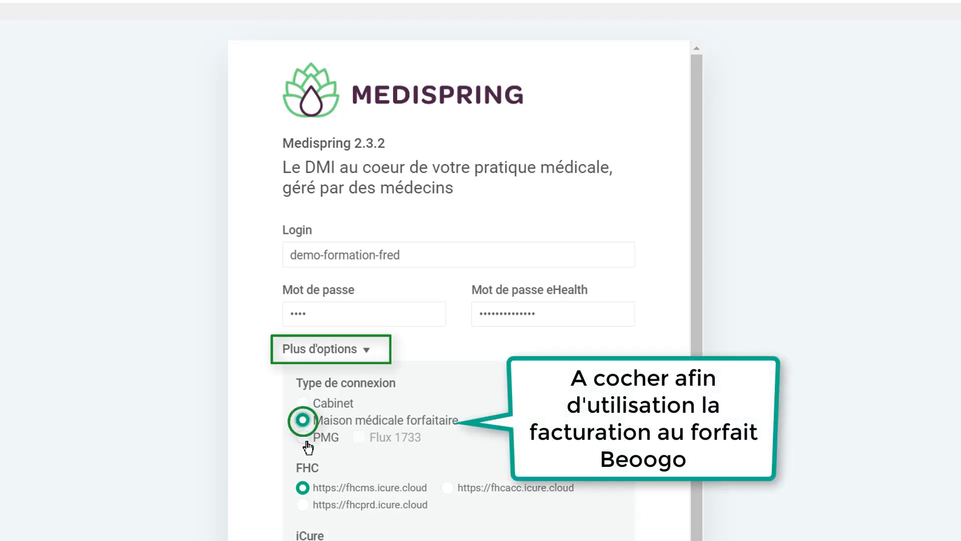
{"action": "left_click", "coordinate": [364, 353]}
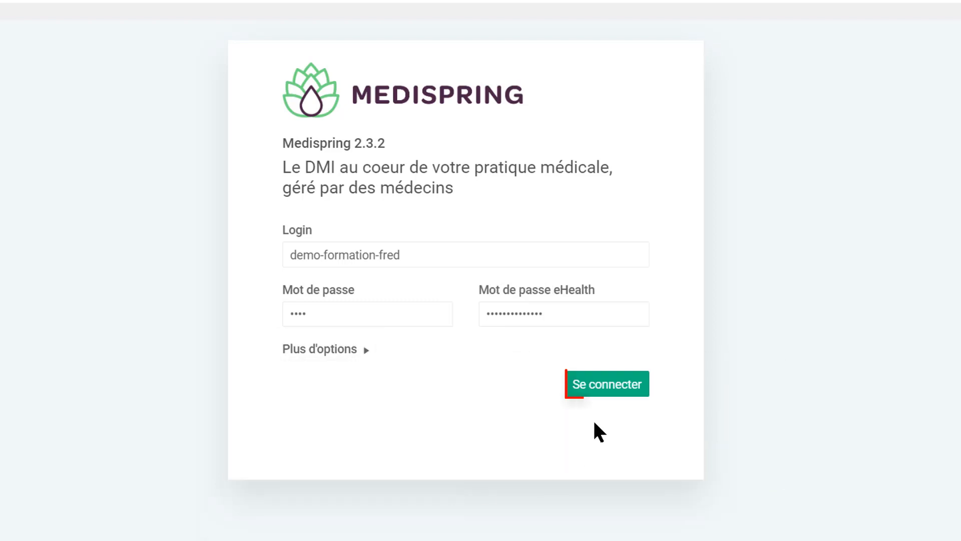
{"action": "left_click", "coordinate": [618, 389]}
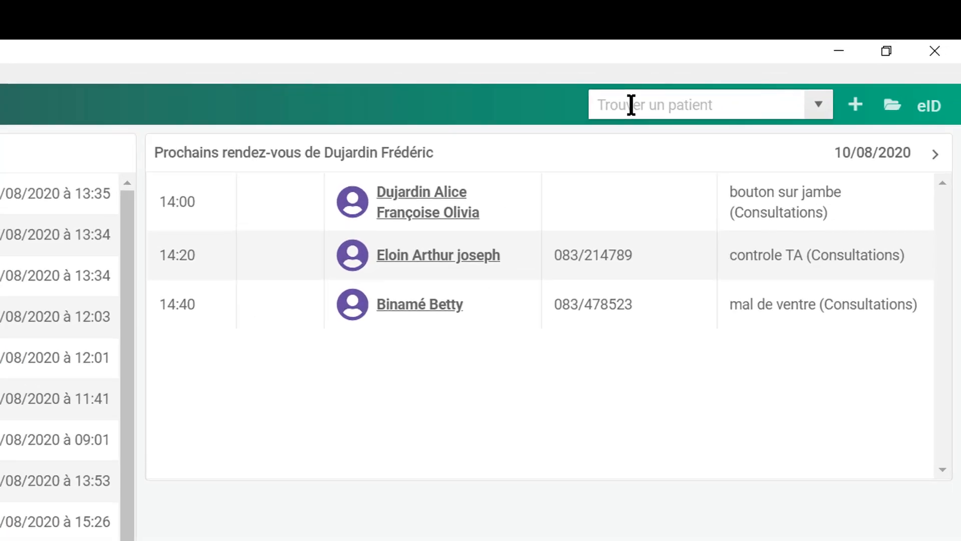
{"action": "left_click", "coordinate": [631, 105]}
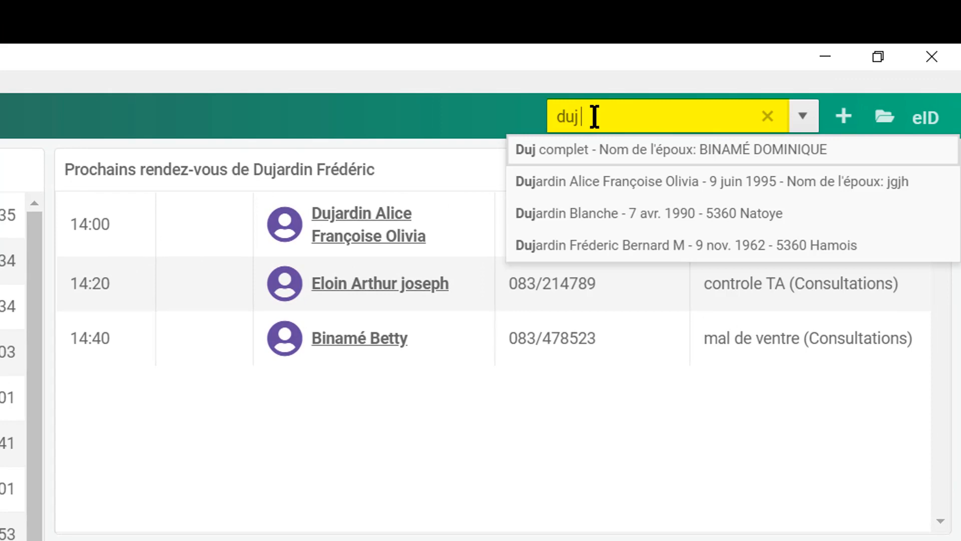
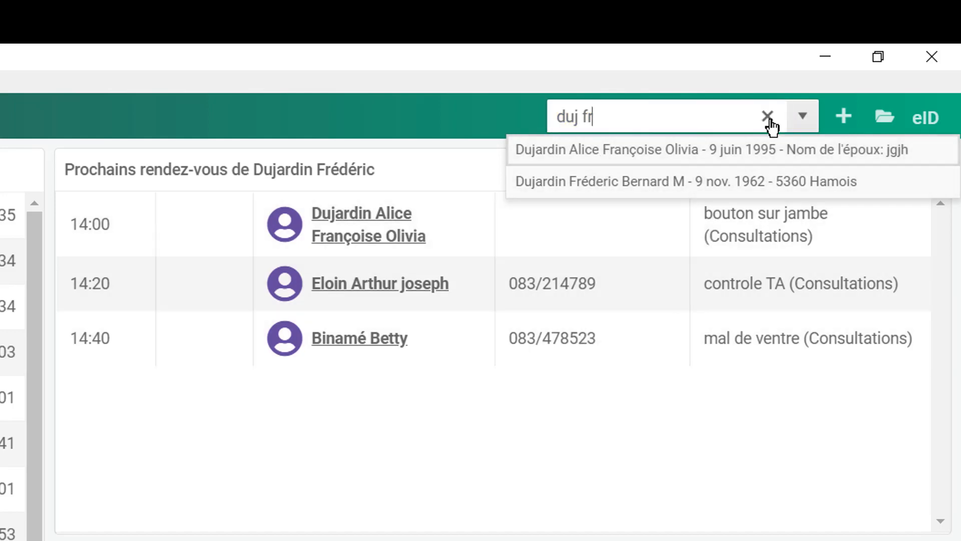
{"action": "left_click", "coordinate": [769, 119]}
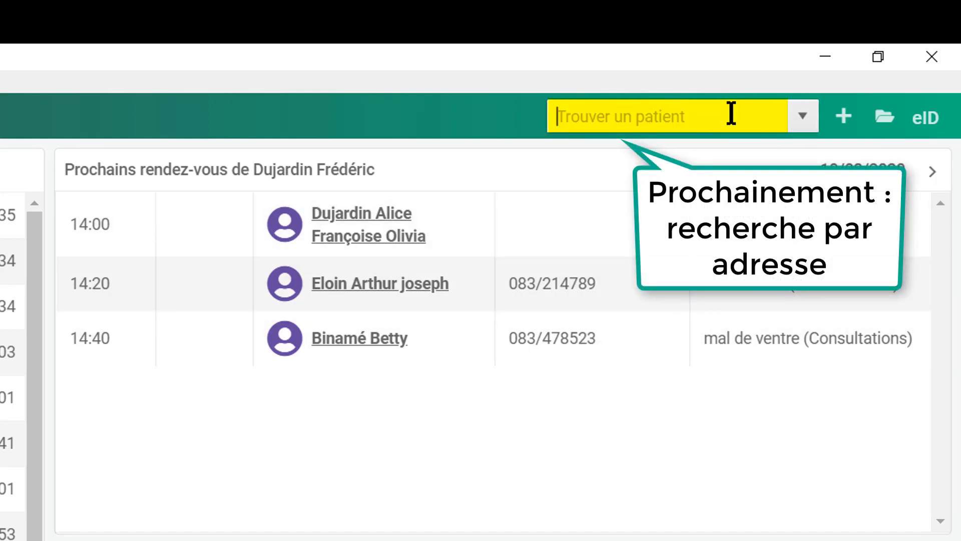
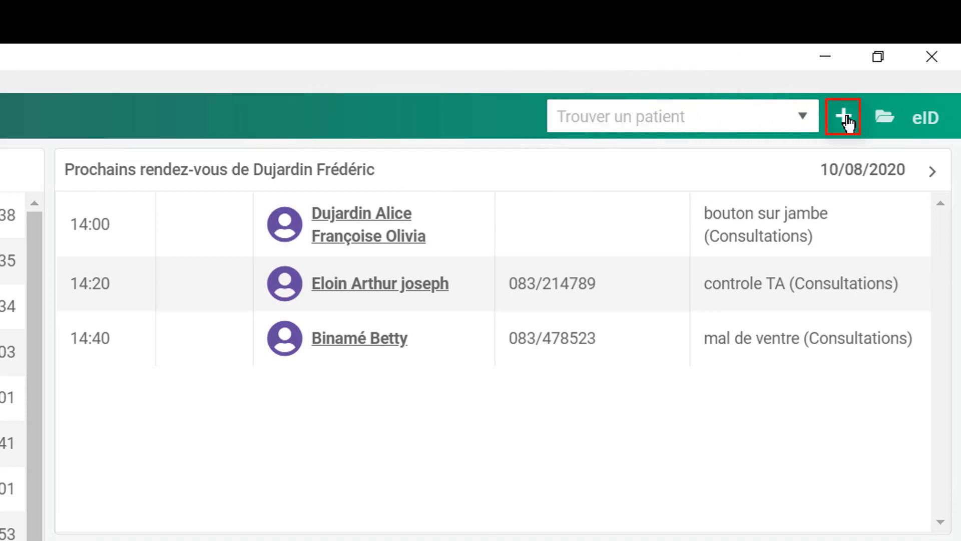
- Search the national register for the new patient born in 1935 and create them from the first match
{"action": "left_click", "coordinate": [845, 120]}
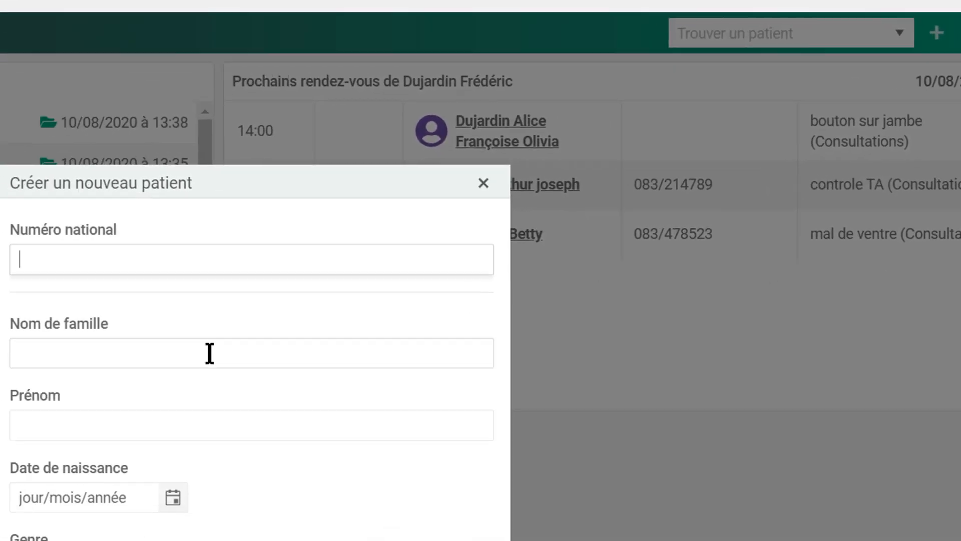
{"action": "left_click", "coordinate": [51, 453]}
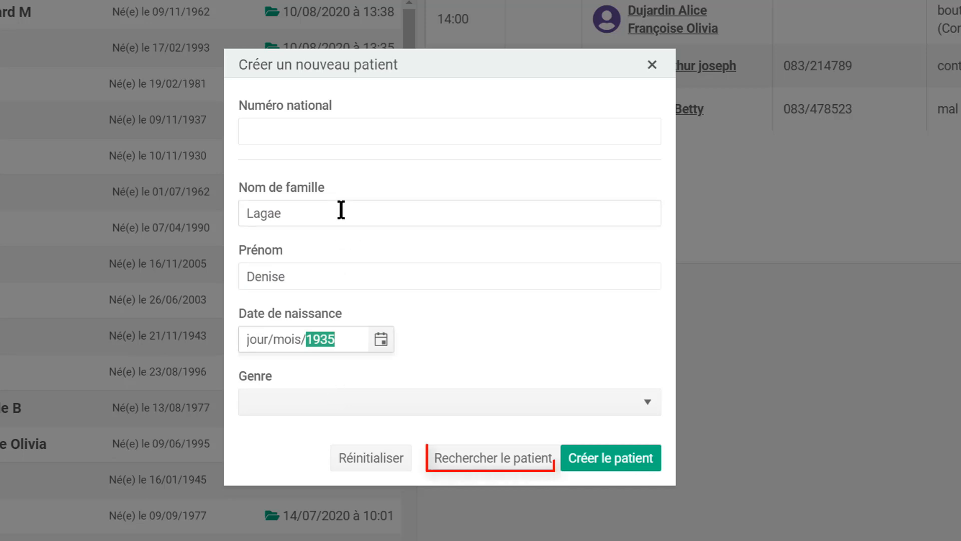
{"action": "left_click", "coordinate": [502, 469]}
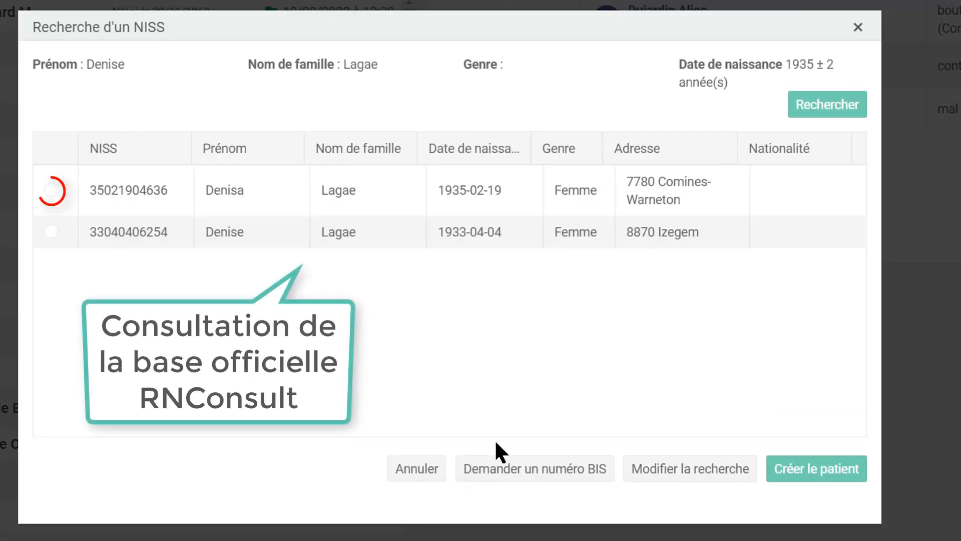
{"action": "left_click", "coordinate": [51, 190]}
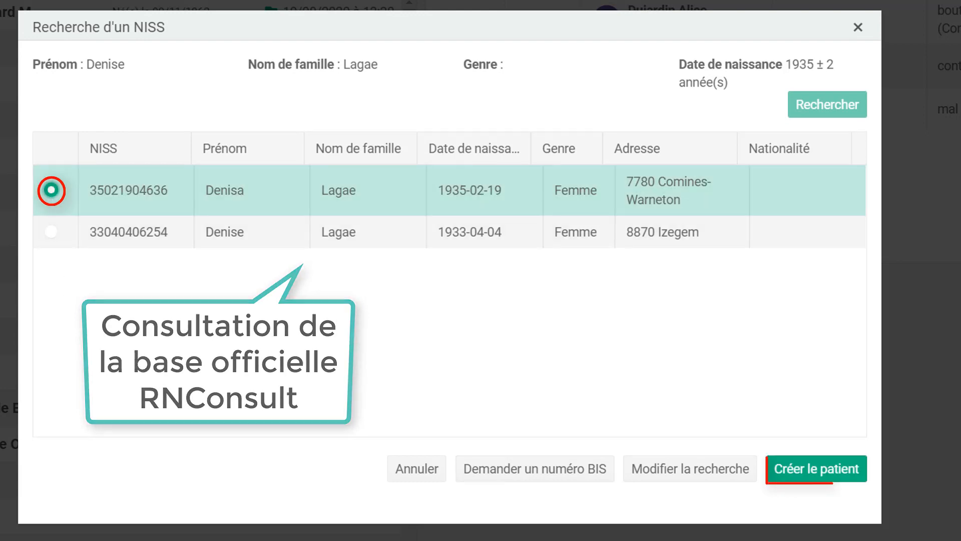
{"action": "left_click", "coordinate": [817, 469]}
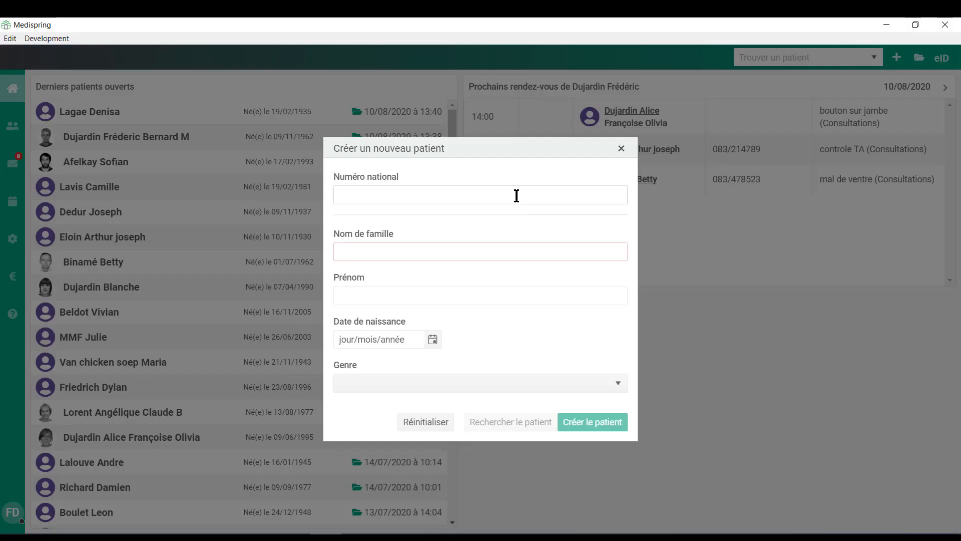
- Paste the national number to auto-fill the identity details and submit the new patient
{"action": "left_click", "coordinate": [517, 196]}
{"action": "key", "text": "ctrl+v"}
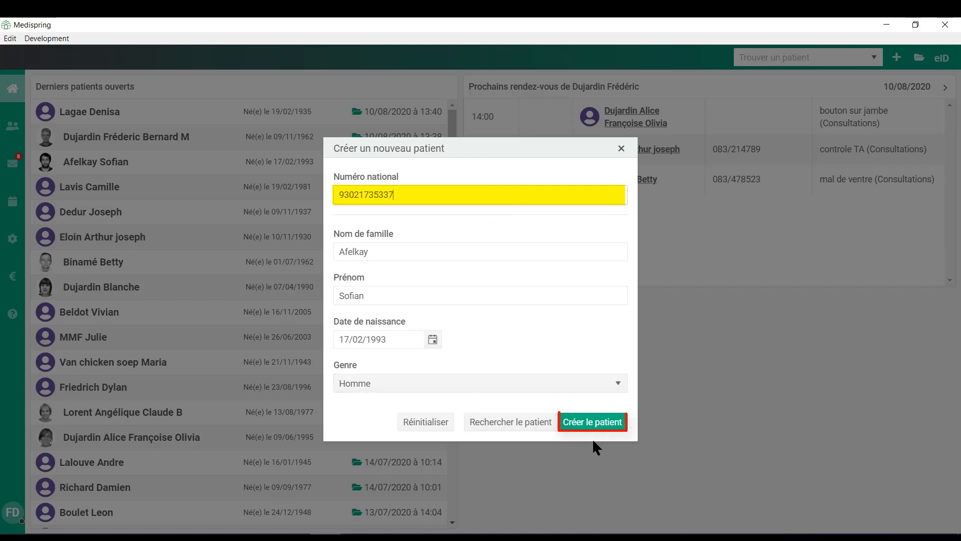
{"action": "left_click", "coordinate": [604, 426]}
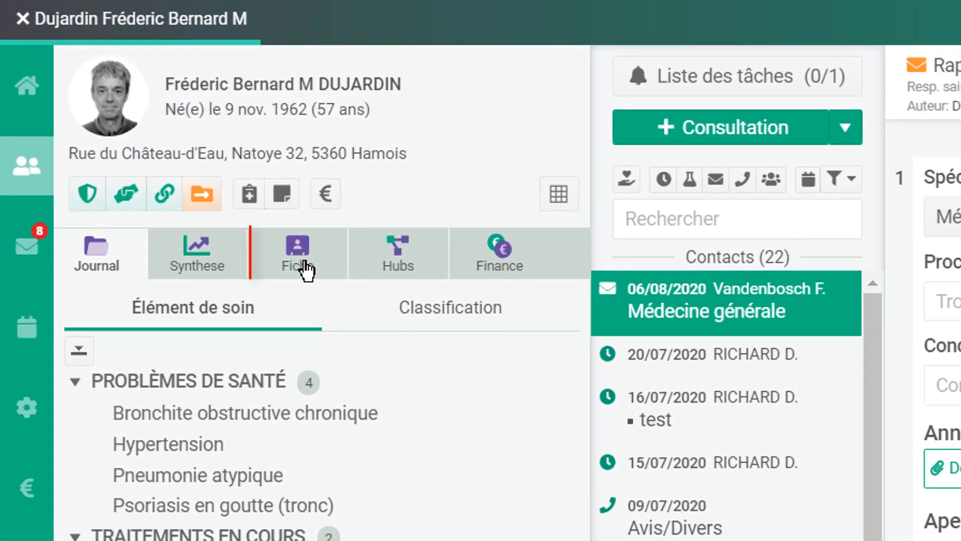
- On the Fiche sheet, assign the searched doctor as Médecin traitant and save the patient record
{"action": "left_click", "coordinate": [140, 173]}
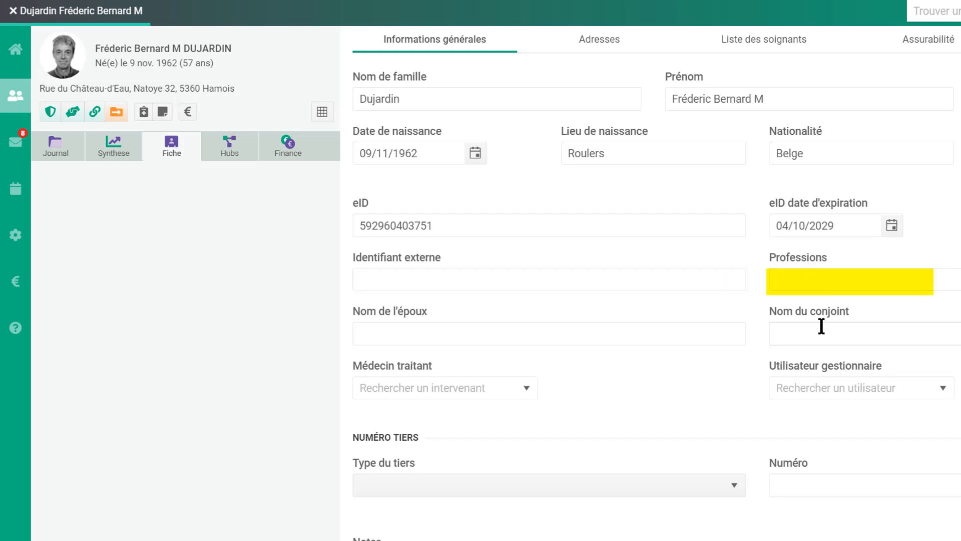
{"action": "left_click", "coordinate": [458, 382]}
{"action": "type", "text": "b"}
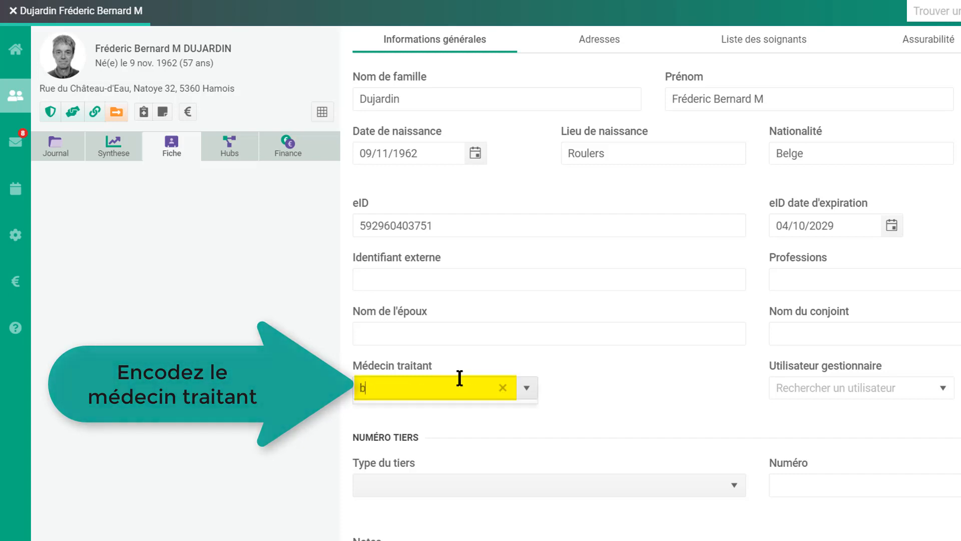
{"action": "type", "text": "ina"}
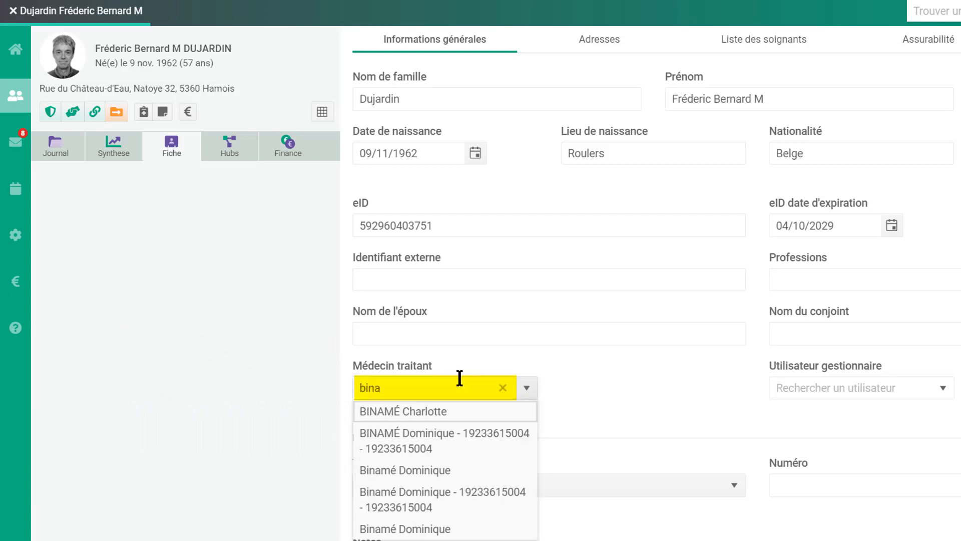
{"action": "left_click", "coordinate": [403, 442]}
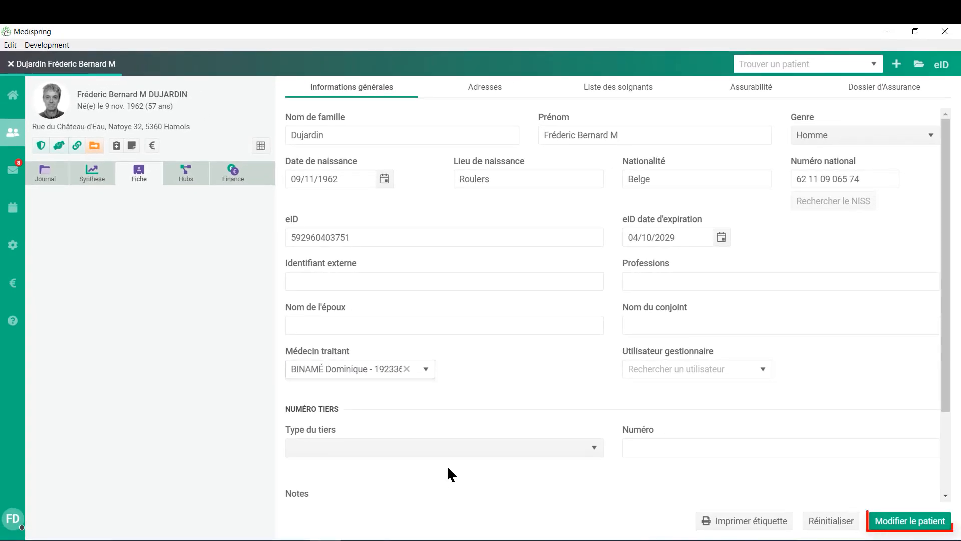
{"action": "left_click", "coordinate": [911, 522]}
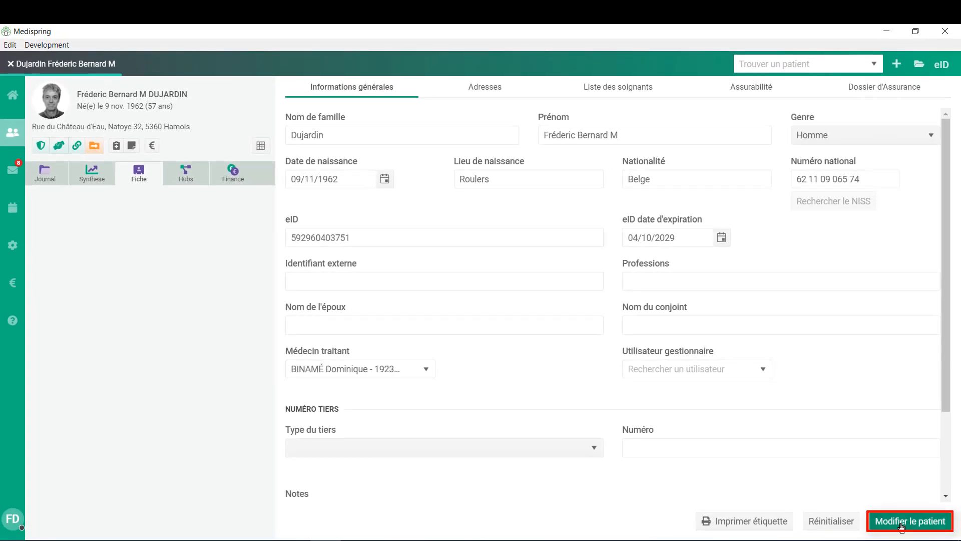
{"action": "left_click", "coordinate": [485, 88]}
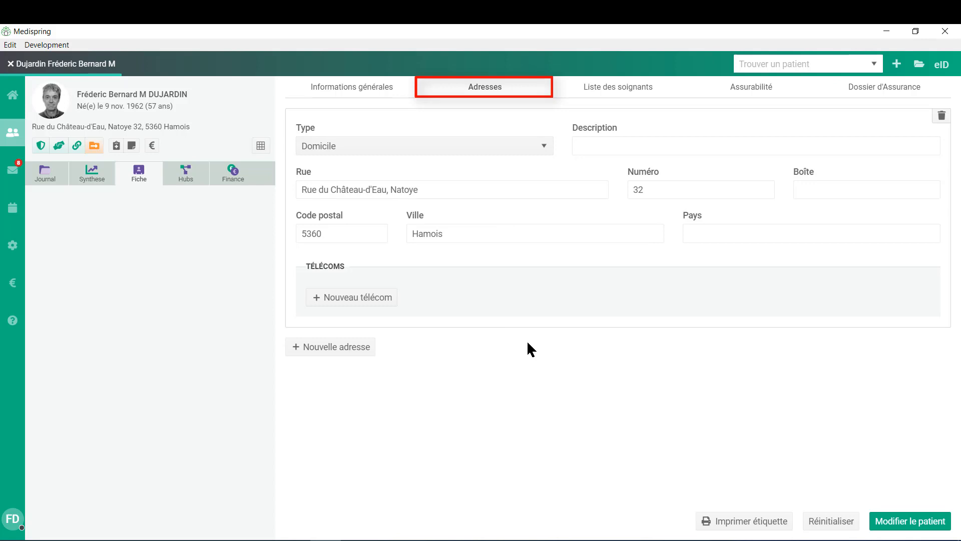
- Add a Téléphone portable number and an E-mail address as new telecom entries
{"action": "left_click", "coordinate": [352, 302]}
{"action": "left_click", "coordinate": [357, 314]}
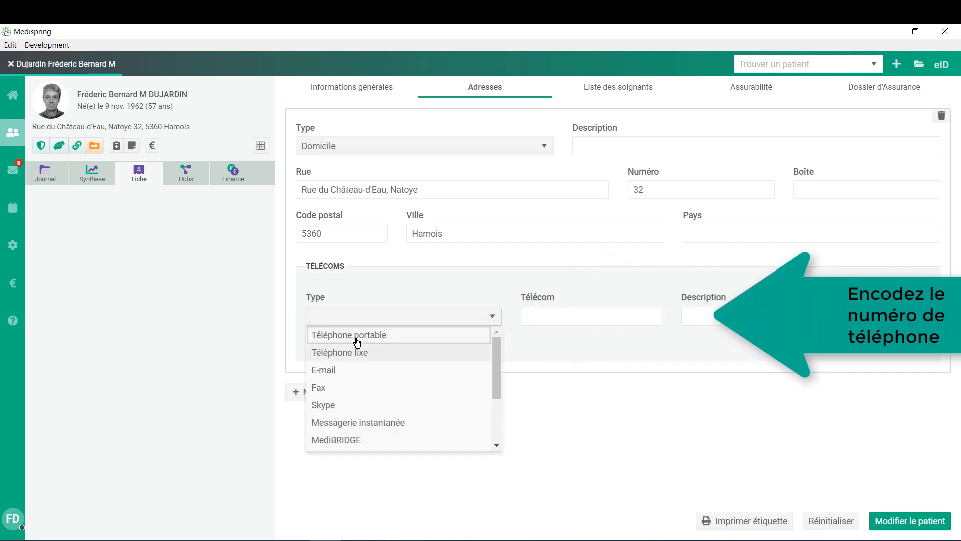
{"action": "left_click", "coordinate": [356, 338]}
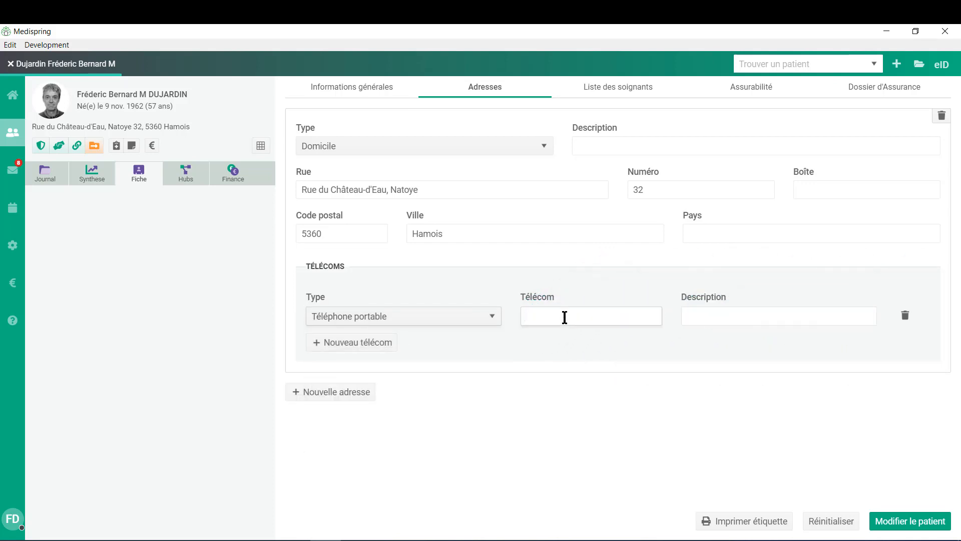
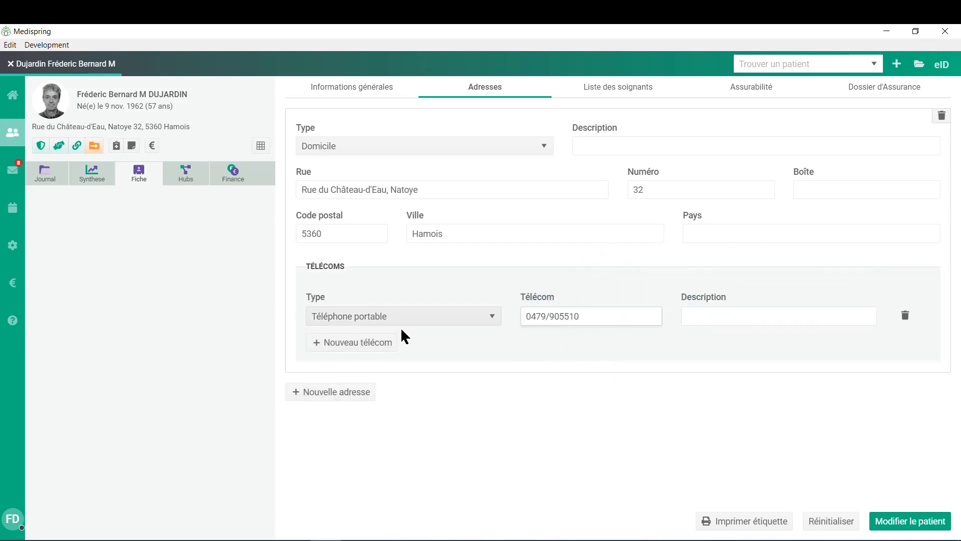
{"action": "left_click", "coordinate": [373, 345]}
{"action": "left_click", "coordinate": [373, 342]}
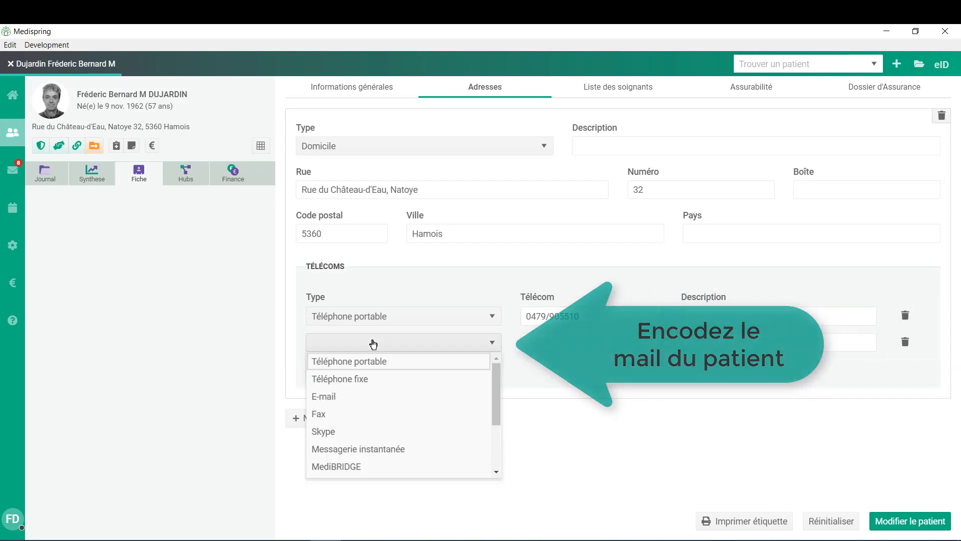
{"action": "left_click", "coordinate": [369, 397]}
{"action": "left_click", "coordinate": [558, 344]}
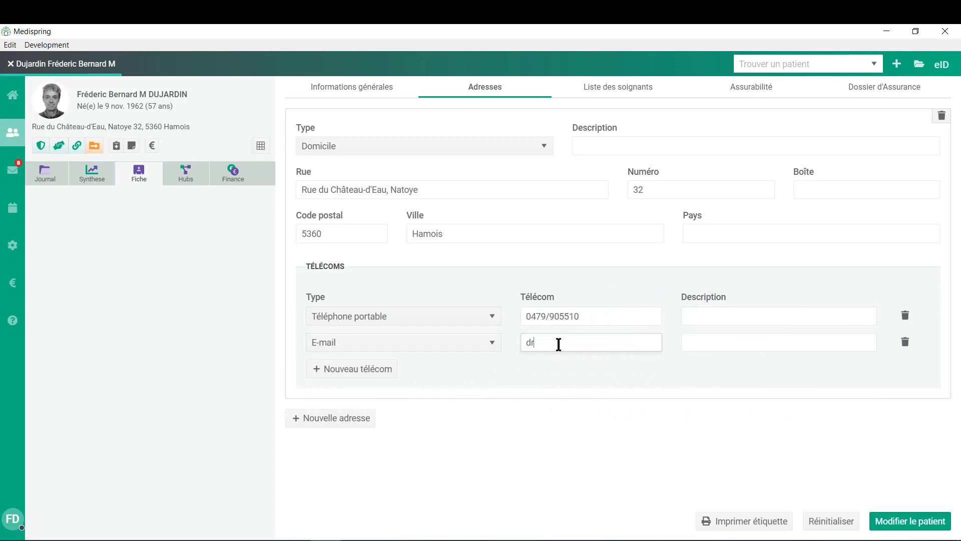
- Add a second address of type Lieu de travail and save the patient
{"action": "left_click", "coordinate": [300, 423]}
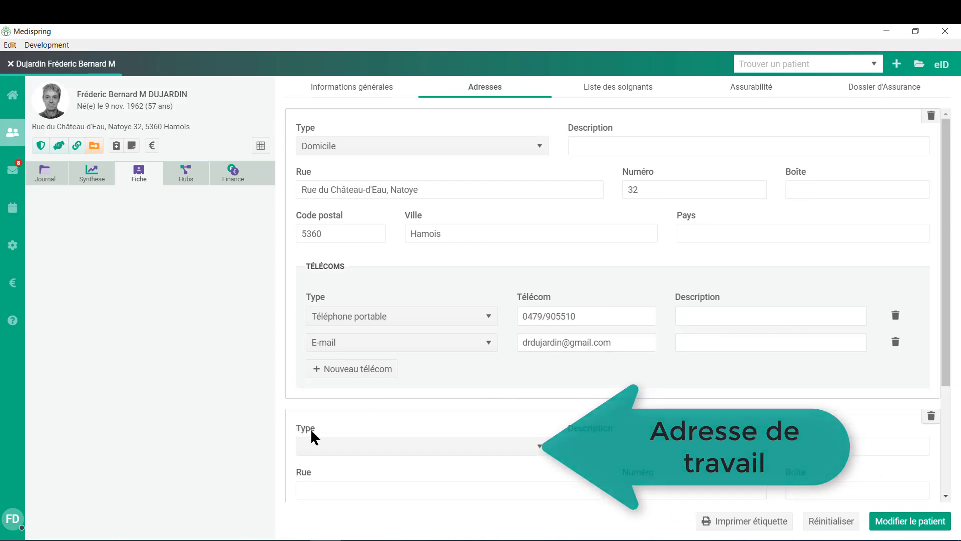
{"action": "left_click", "coordinate": [357, 454]}
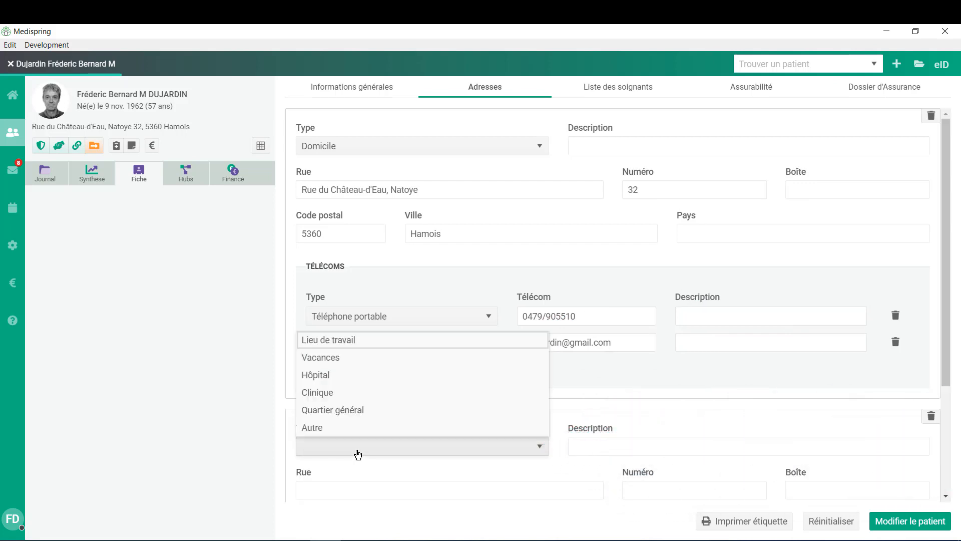
{"action": "left_click", "coordinate": [354, 341]}
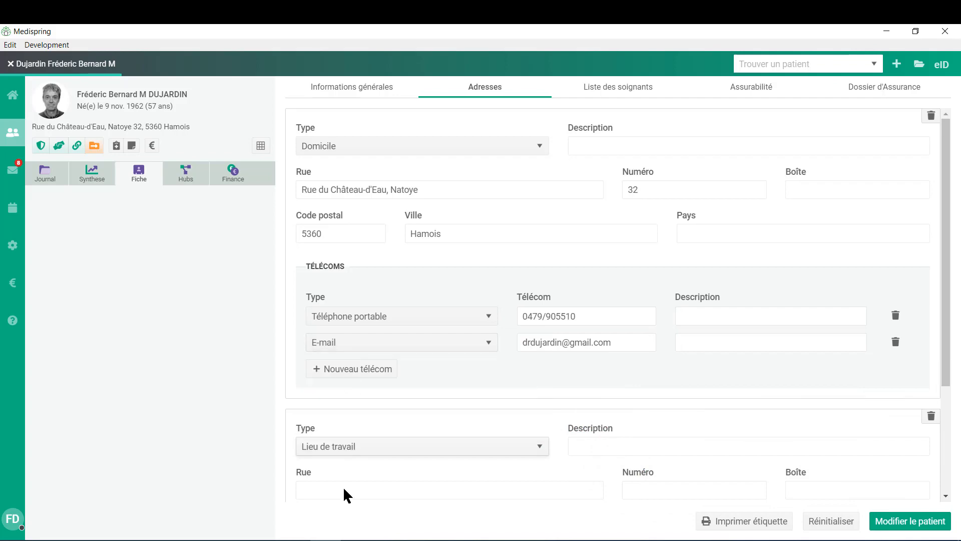
{"action": "left_click", "coordinate": [908, 523]}
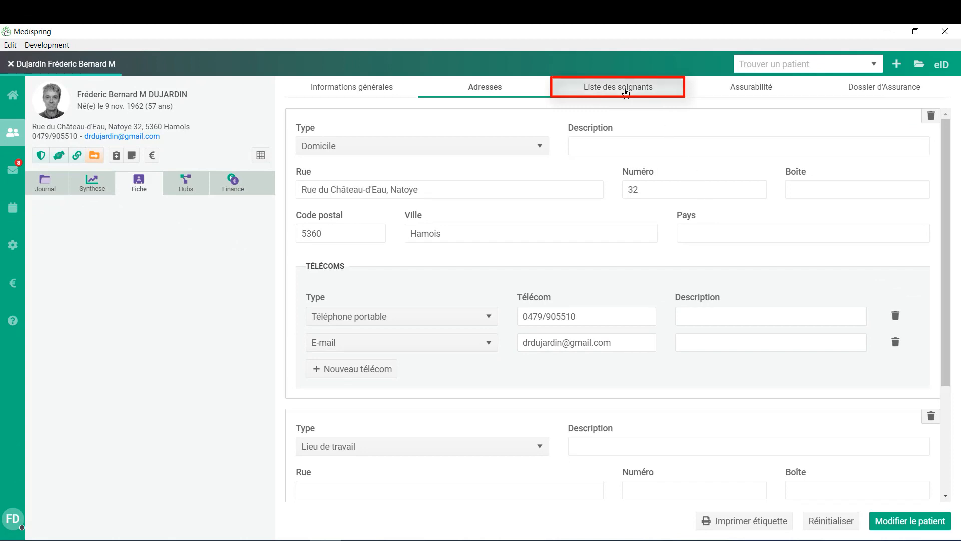
- Add a cardiologist and a podologist to the Liste des soignants, save, and print a mutual label
{"action": "left_click", "coordinate": [626, 92]}
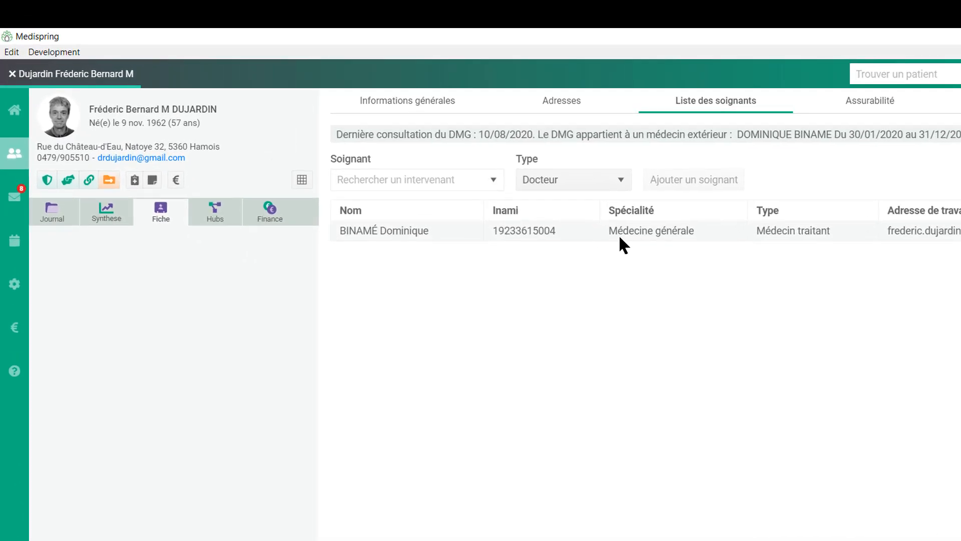
{"action": "left_click", "coordinate": [369, 184]}
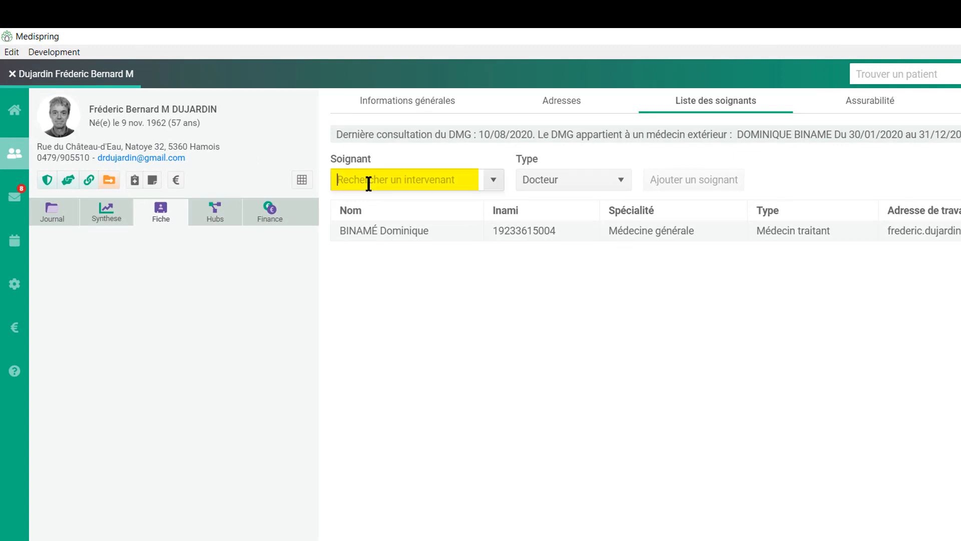
{"action": "type", "text": "lelo"}
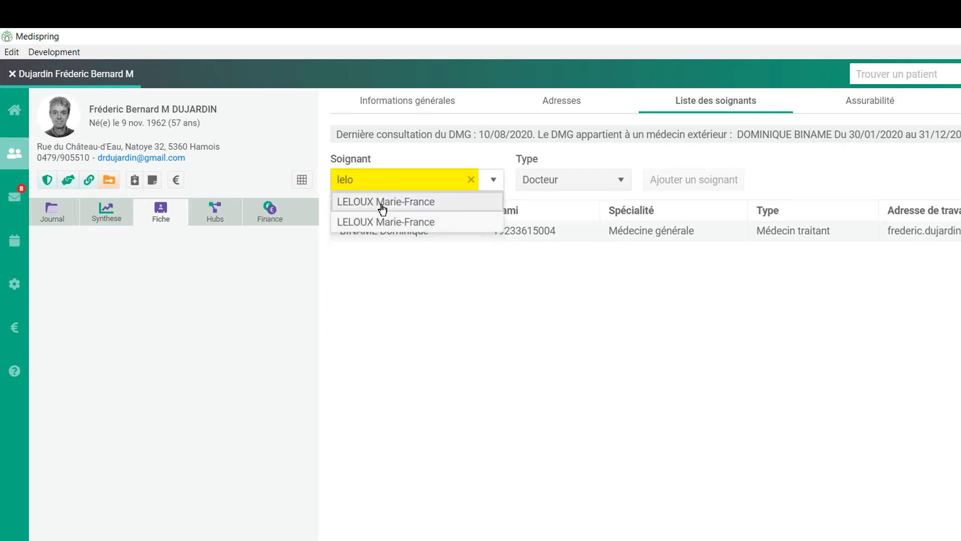
{"action": "left_click", "coordinate": [382, 206]}
{"action": "left_click", "coordinate": [715, 187]}
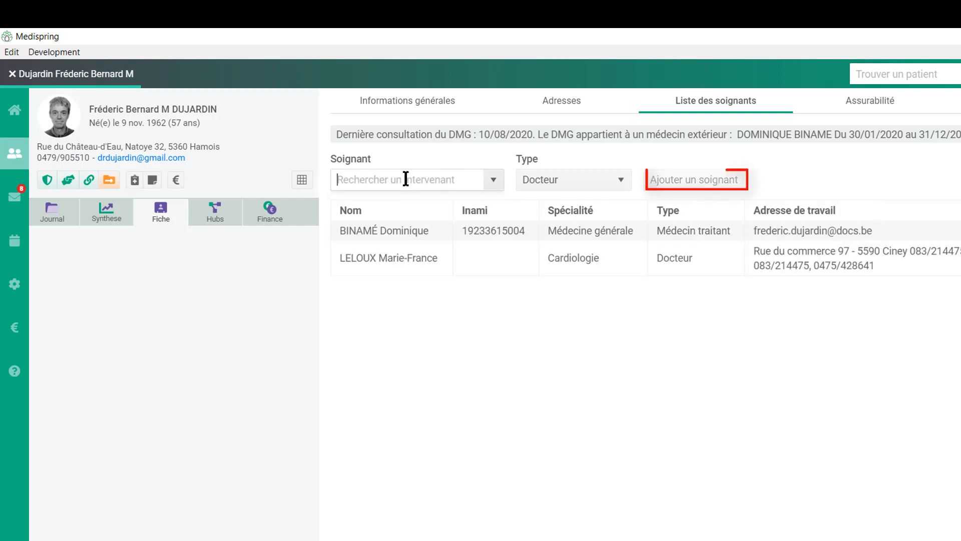
{"action": "type", "text": "pied"}
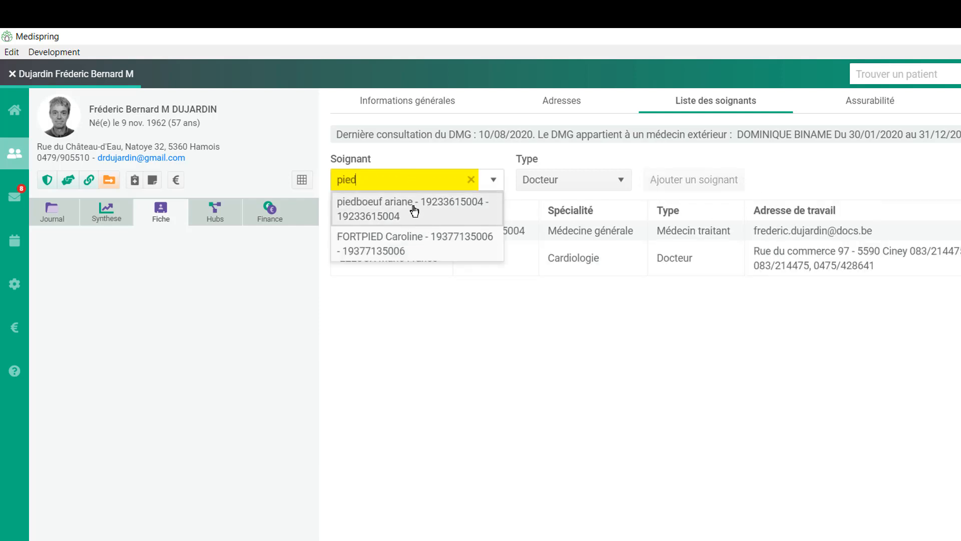
{"action": "left_click", "coordinate": [408, 206]}
{"action": "left_click", "coordinate": [675, 180]}
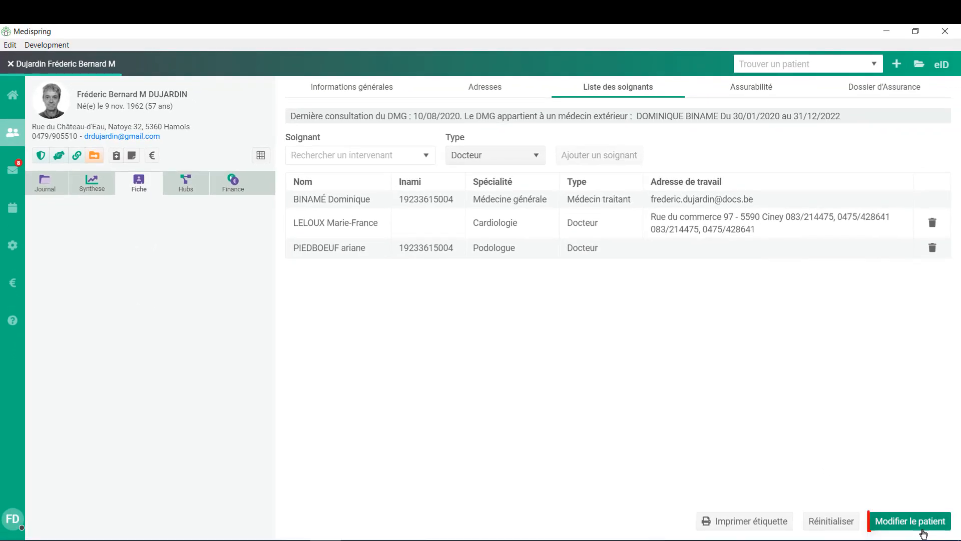
{"action": "left_click", "coordinate": [926, 524]}
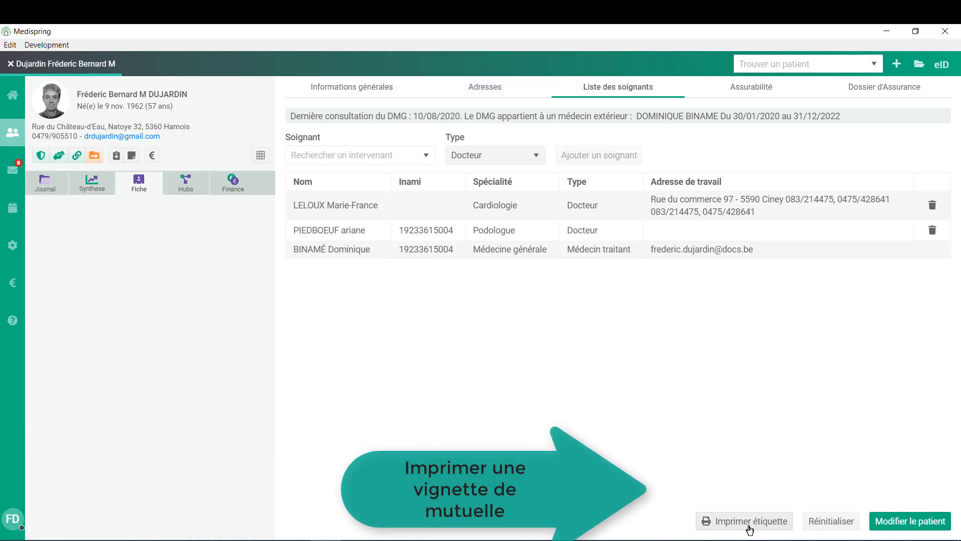
{"action": "left_click", "coordinate": [750, 528]}
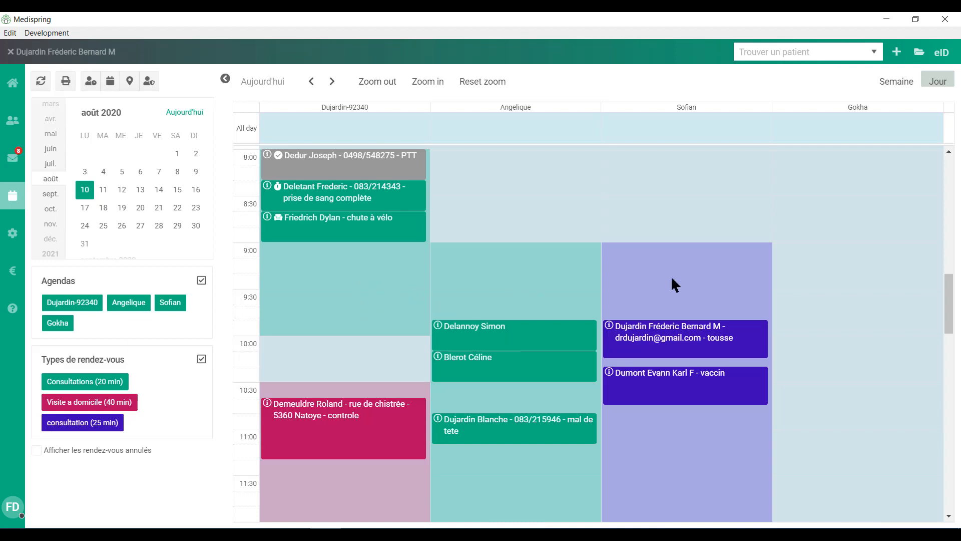
- Book a 9:20 consultation for the patient with motif 'mal de ventre'
{"action": "left_click_drag", "start_coordinate": [949, 294], "coordinate": [949, 289]}
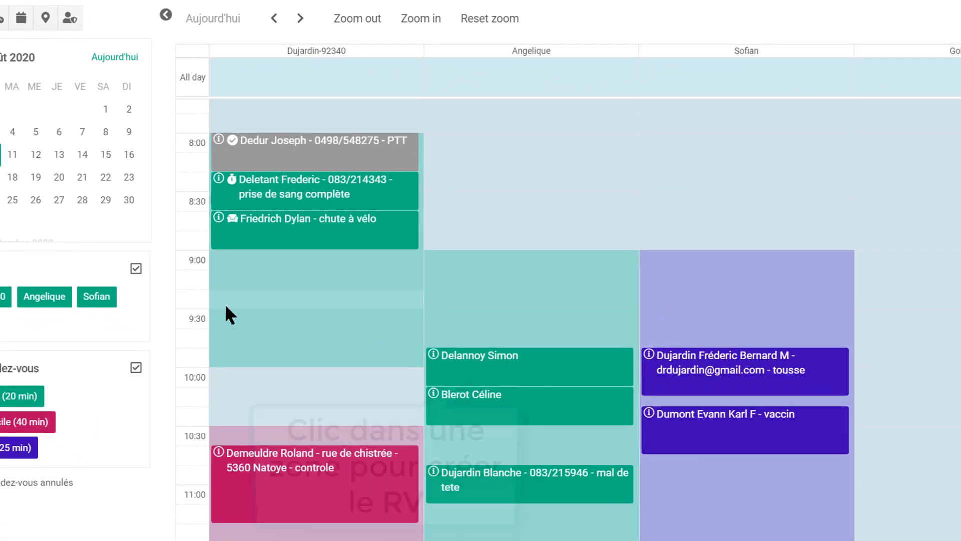
{"action": "left_click", "coordinate": [445, 426]}
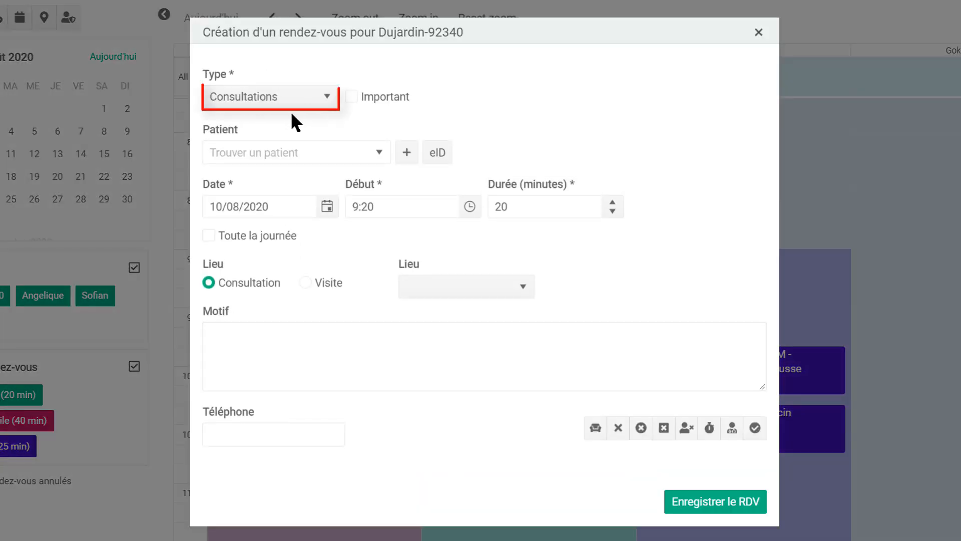
{"action": "left_click", "coordinate": [304, 153]}
{"action": "type", "text": "b"}
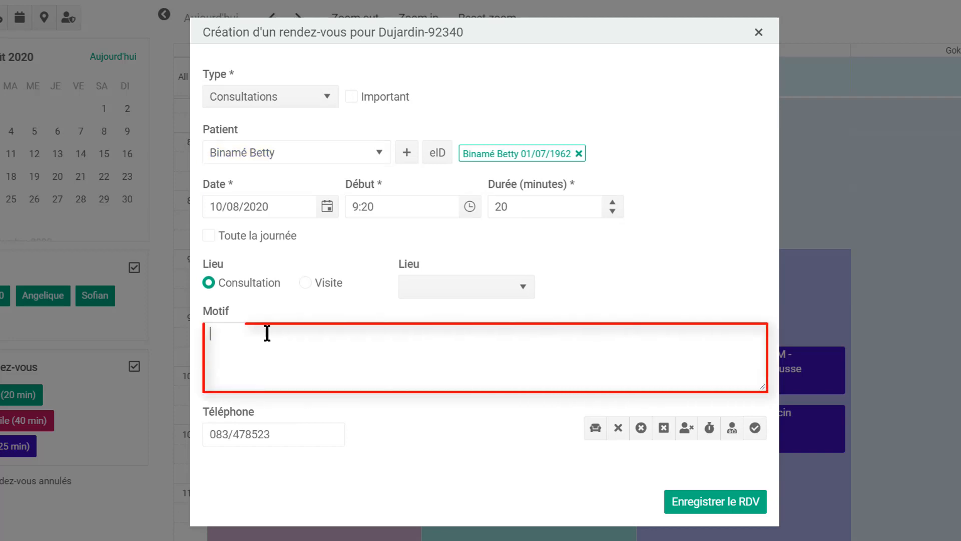
{"action": "type", "text": "ventre"}
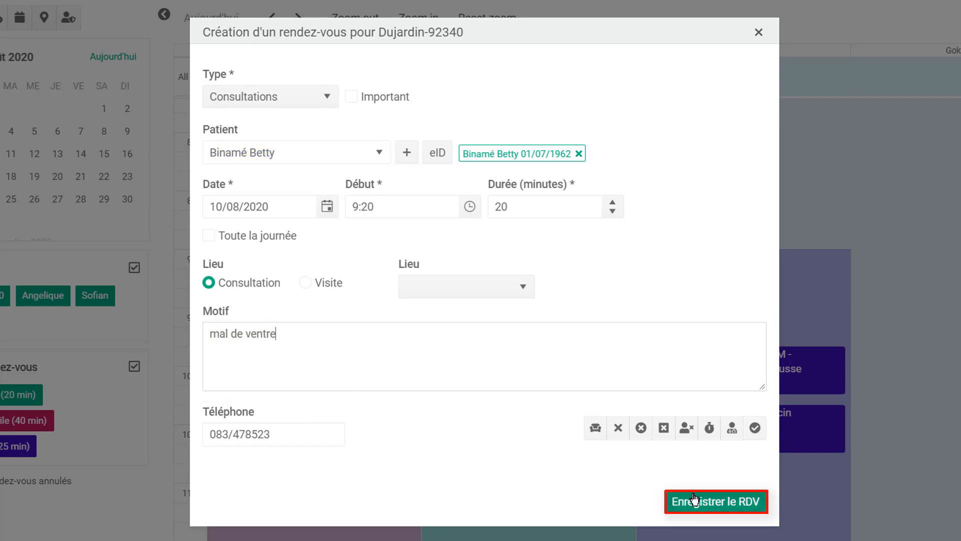
{"action": "left_click", "coordinate": [707, 509]}
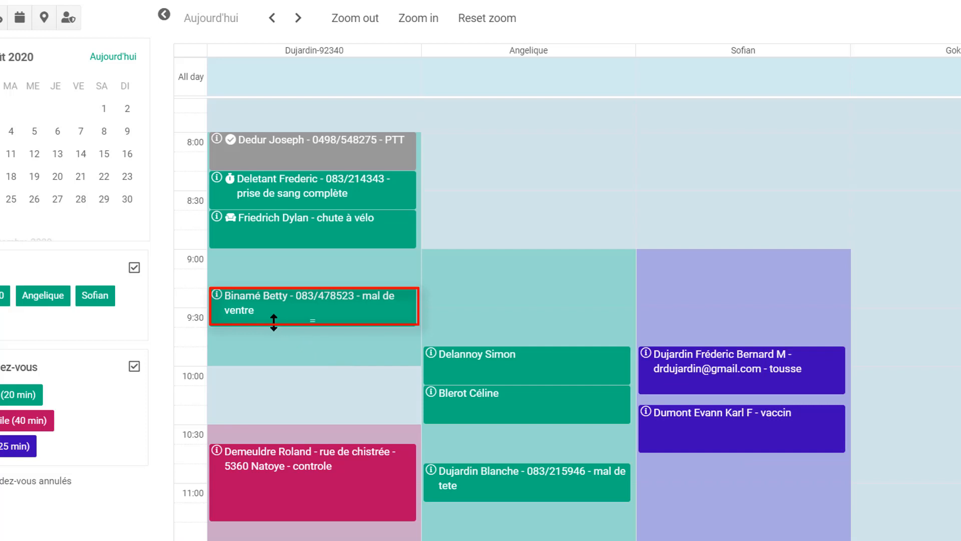
- Reopen the 9:20 appointment, mark the patient Présent en salle d'attente, and save
{"action": "mouse_move", "coordinate": [273, 324]}
{"action": "left_mouse_down"}
{"action": "mouse_move", "coordinate": [270, 399]}
{"action": "mouse_move", "coordinate": [275, 317]}
{"action": "left_mouse_up"}
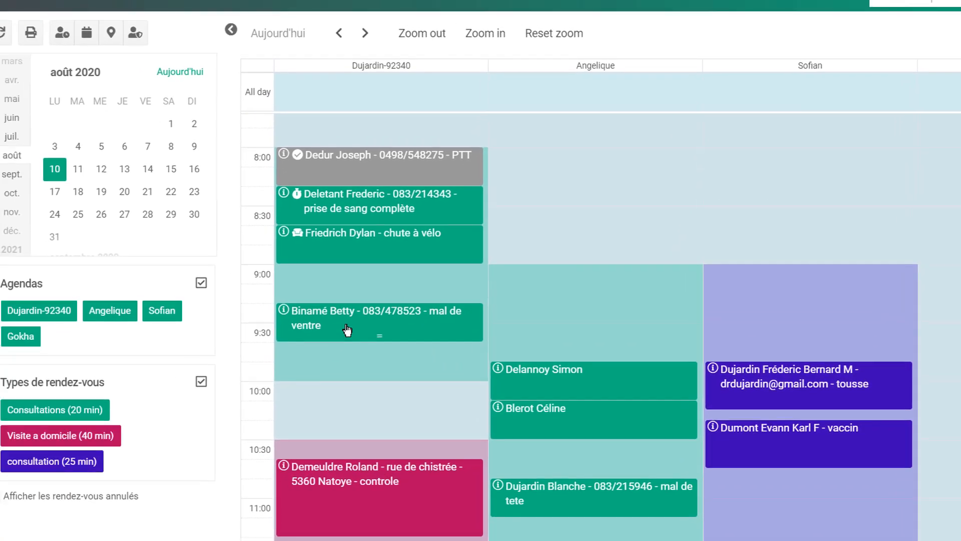
{"action": "left_click", "coordinate": [281, 314]}
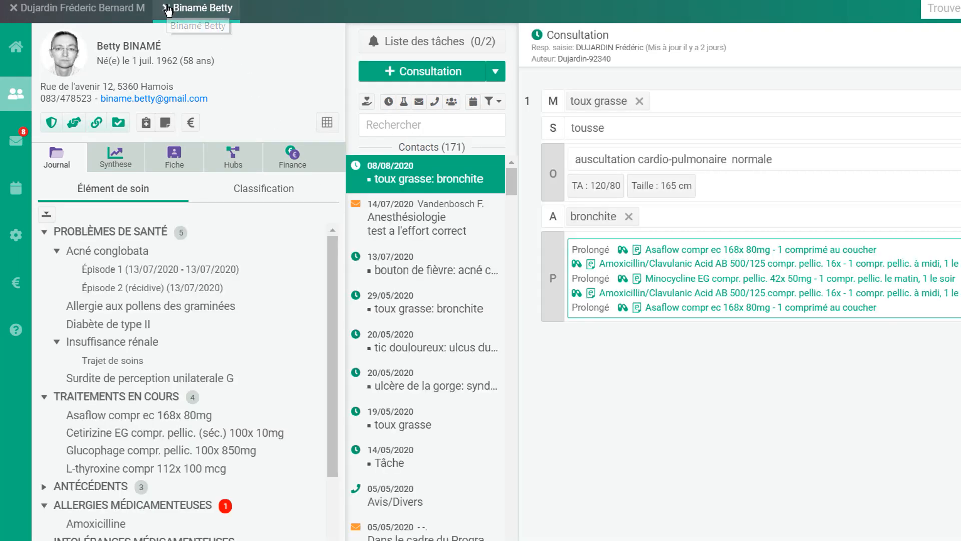
{"action": "left_click", "coordinate": [166, 7]}
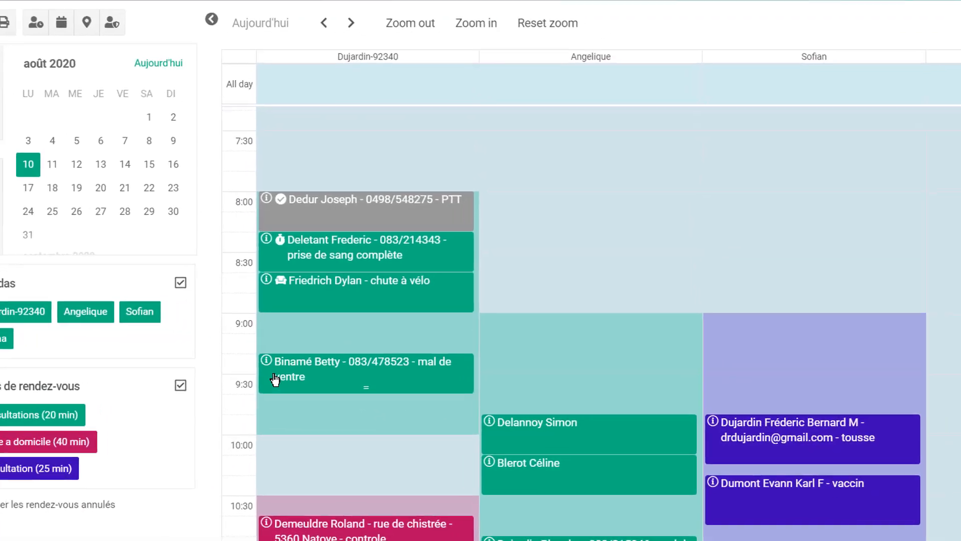
{"action": "mouse_move", "coordinate": [336, 369]}
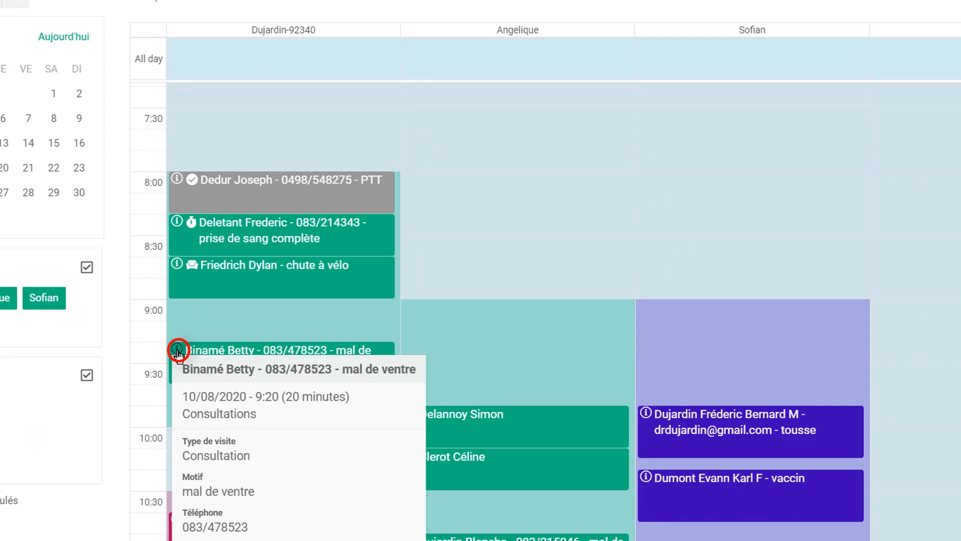
{"action": "left_click", "coordinate": [178, 352]}
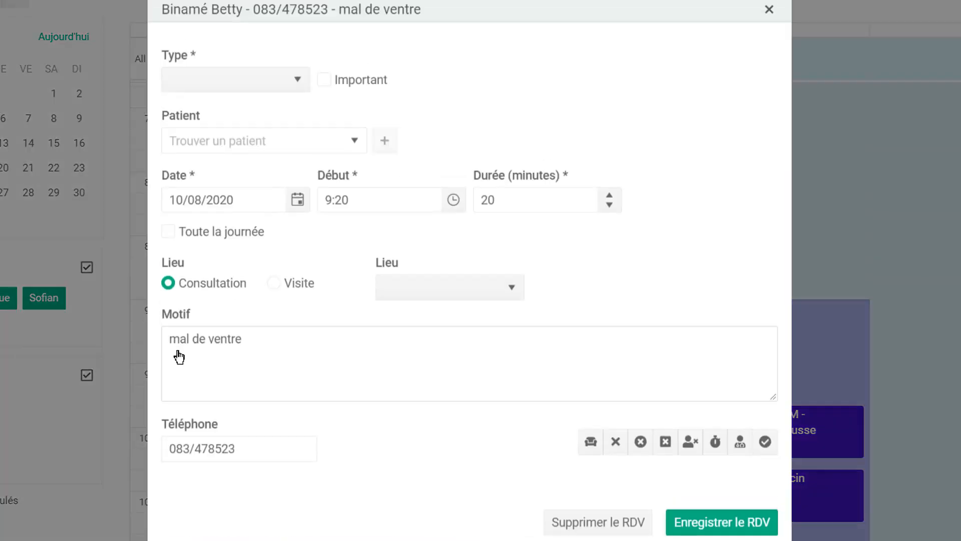
{"action": "left_click", "coordinate": [591, 445]}
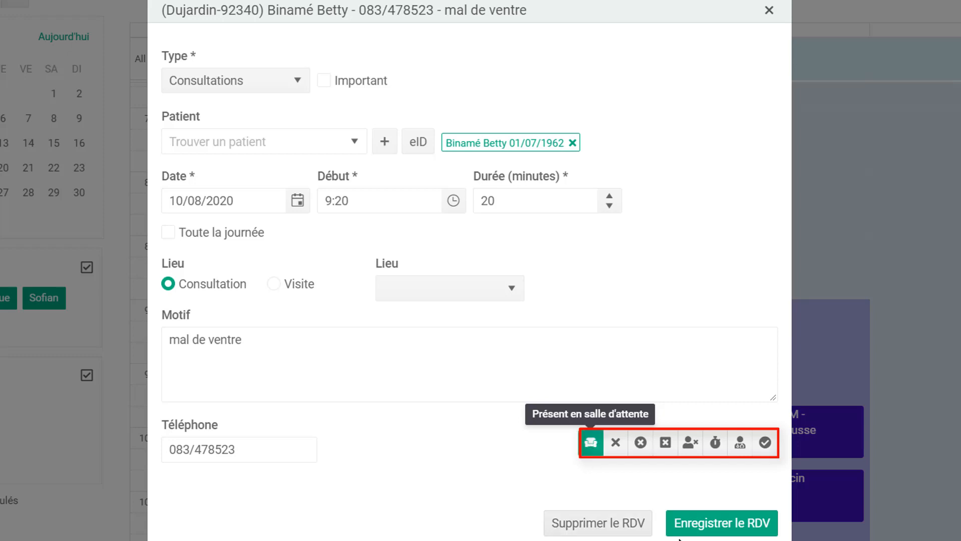
{"action": "left_click", "coordinate": [726, 529]}
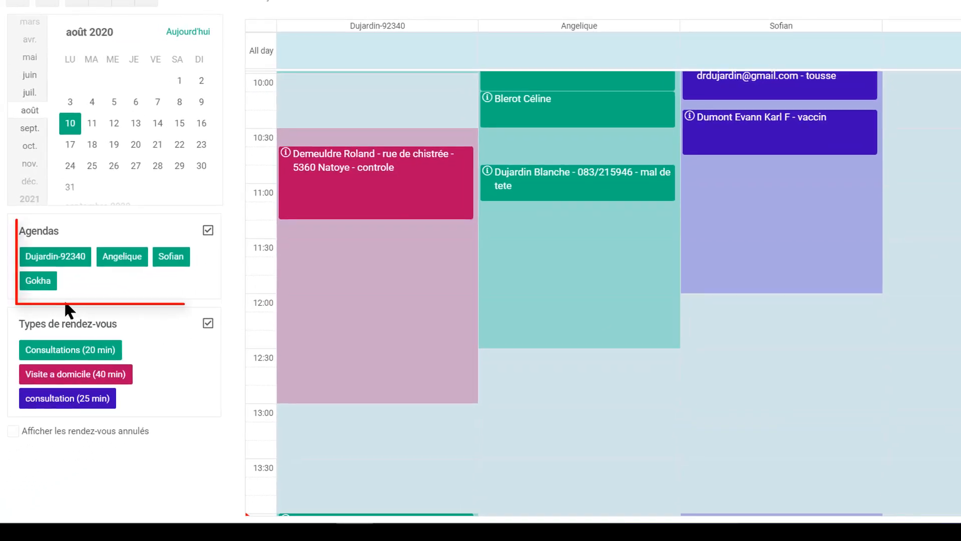
- Hide the other three practitioners' agendas and switch the calendar to week view
{"action": "left_click", "coordinate": [38, 281]}
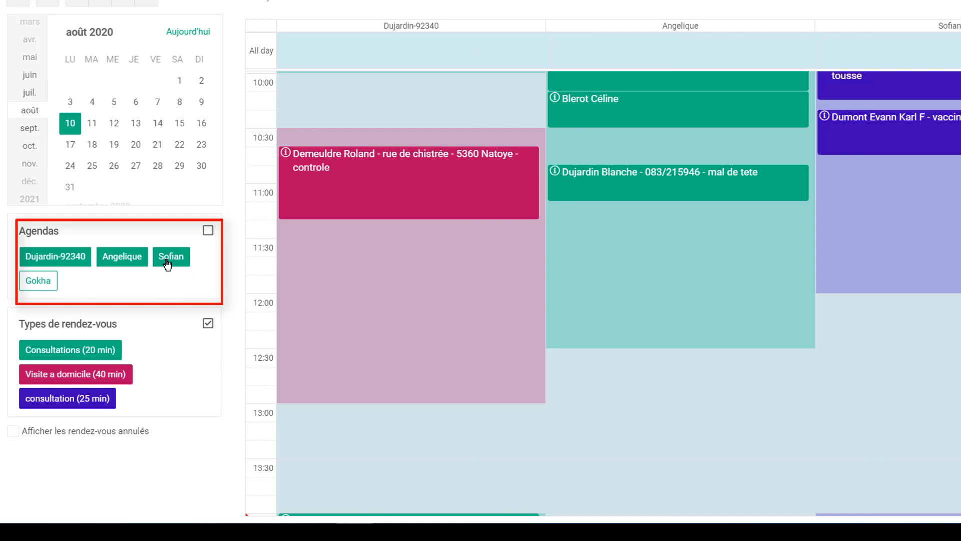
{"action": "left_click", "coordinate": [167, 264]}
{"action": "left_click", "coordinate": [125, 257]}
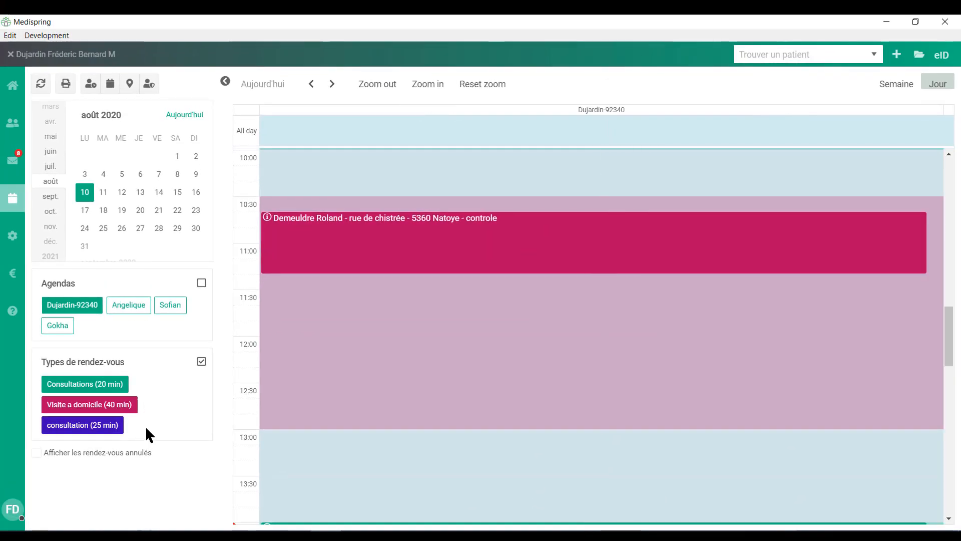
{"action": "left_click", "coordinate": [897, 83]}
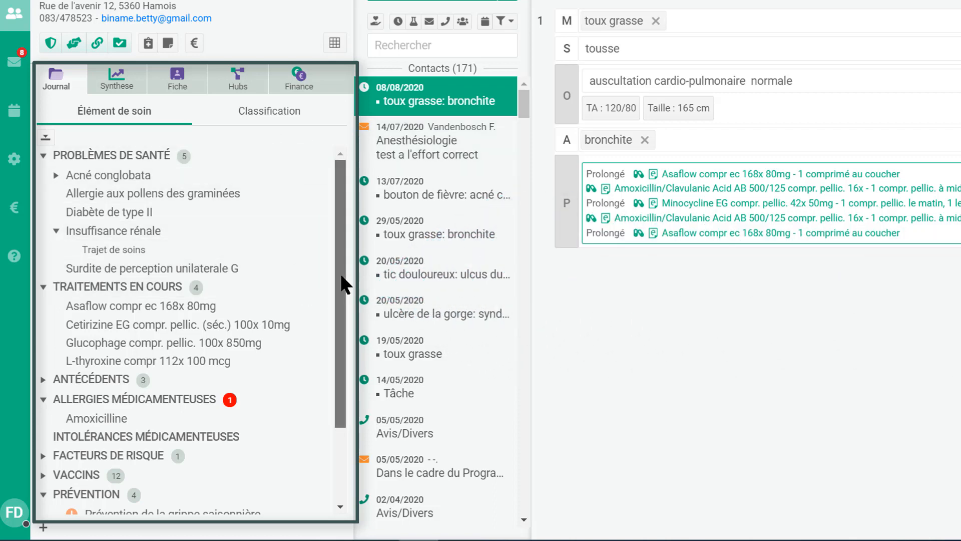
- Expand and collapse Antécédents, expand Facteurs de risque to Tabagisme, and check the Prévention statuses
{"action": "left_click_drag", "start_coordinate": [342, 277], "coordinate": [358, 350]}
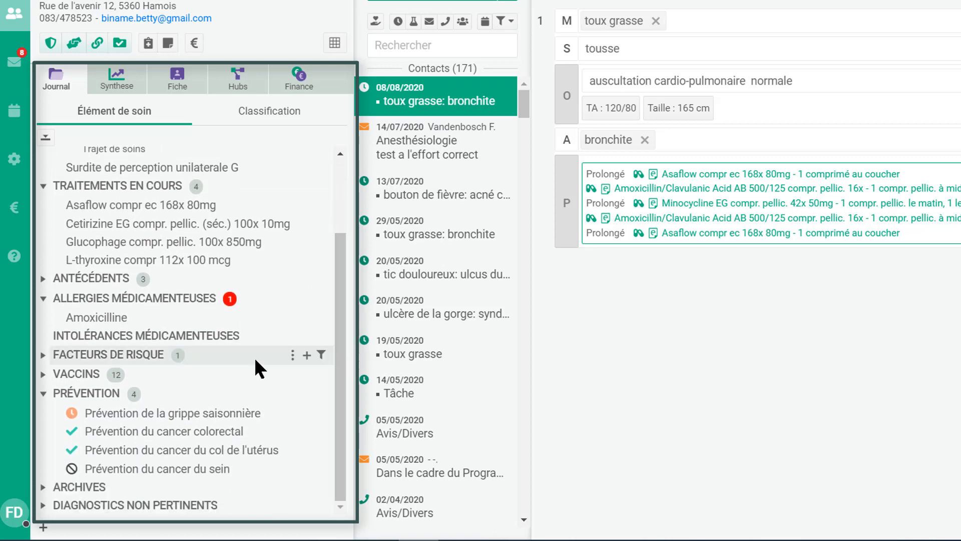
{"action": "left_click", "coordinate": [41, 284]}
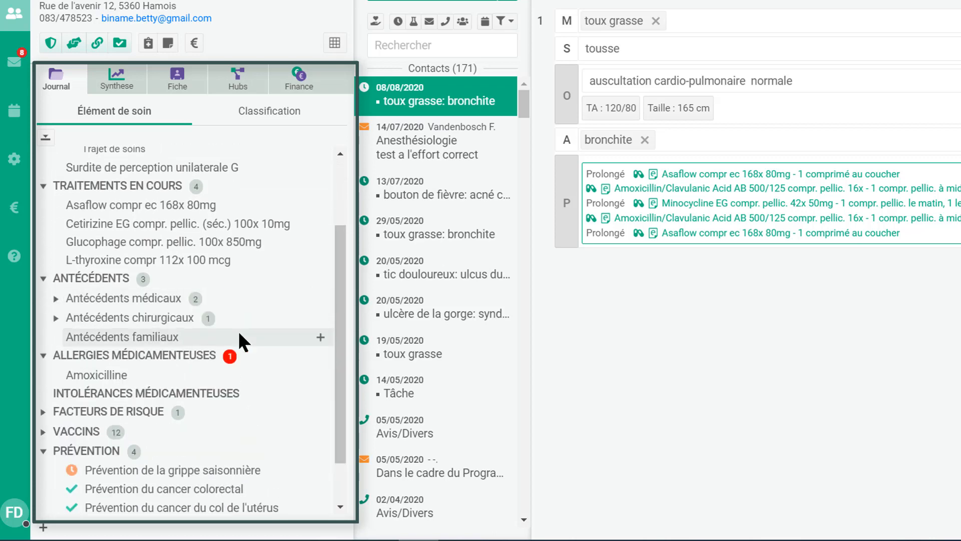
{"action": "left_click", "coordinate": [42, 279]}
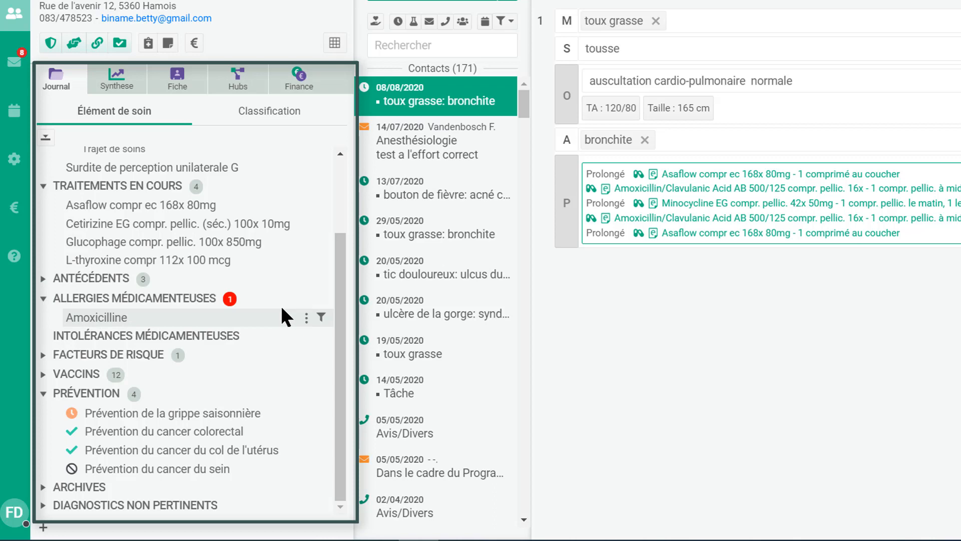
{"action": "left_click", "coordinate": [42, 355]}
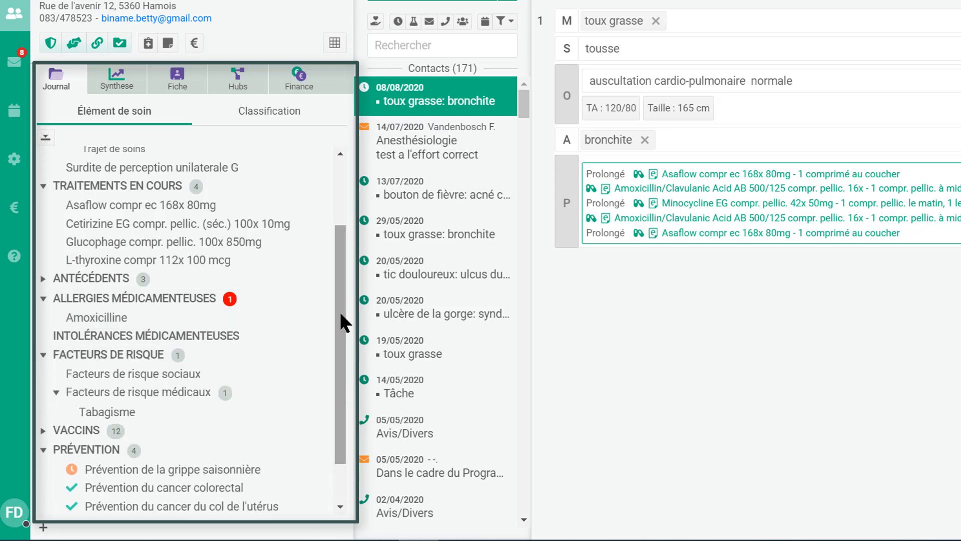
{"action": "left_click_drag", "start_coordinate": [338, 310], "coordinate": [350, 417]}
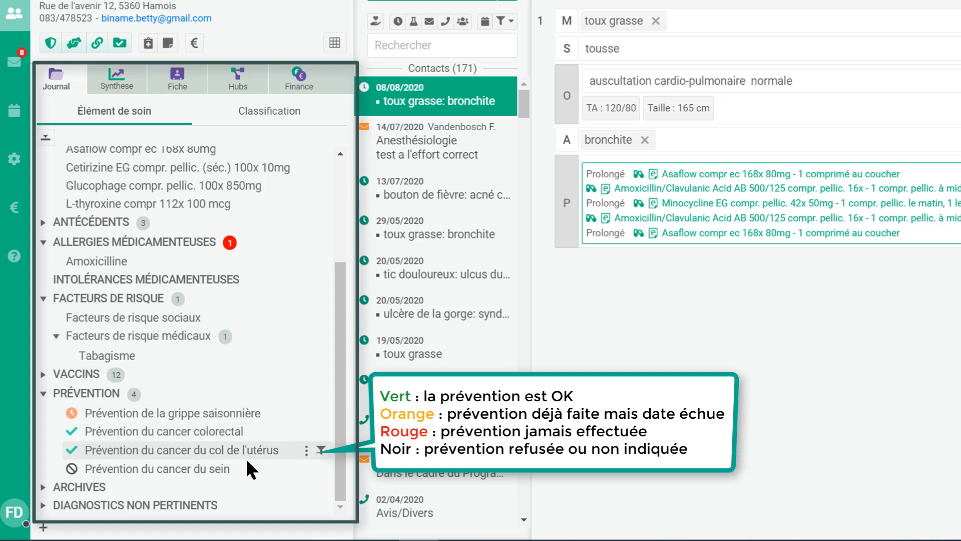
{"action": "mouse_move", "coordinate": [69, 469]}
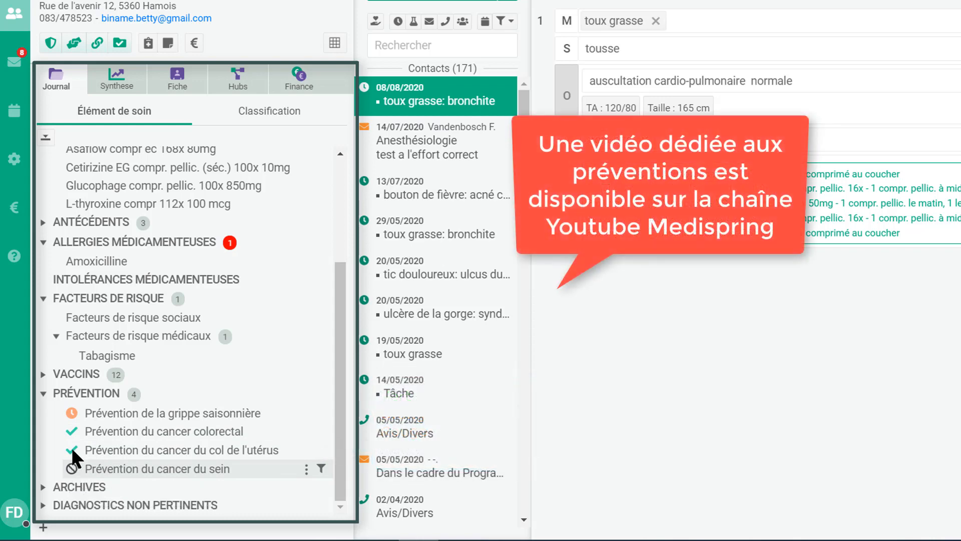
{"action": "mouse_move", "coordinate": [71, 447]}
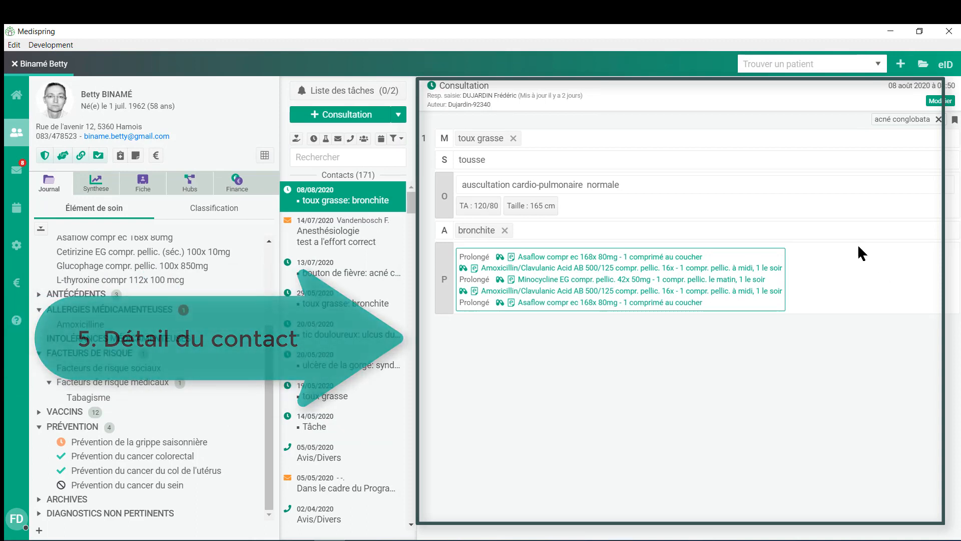
- Select the 14/07/2020 Anesthésiologie contact to show its Rapport conclusion and PDF preview
{"action": "left_click", "coordinate": [353, 240]}
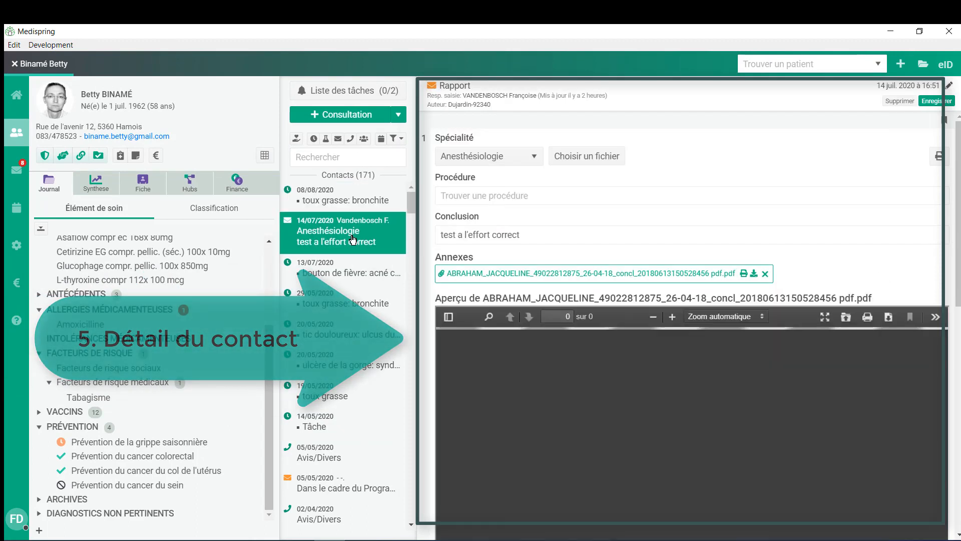
{"action": "left_click_drag", "start_coordinate": [412, 206], "coordinate": [419, 224]}
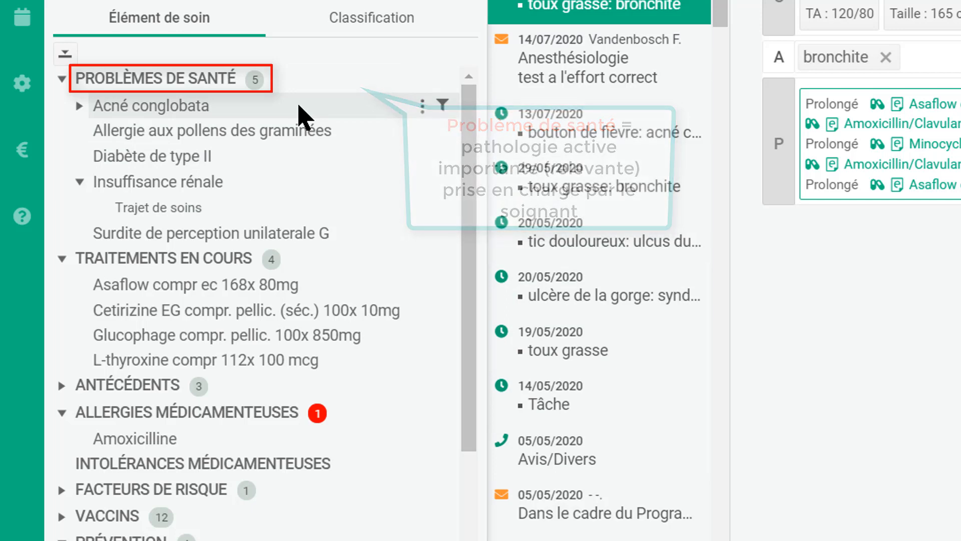
- Review Acné conglobata's episodes, then open a new health problem form and start a care element search
{"action": "left_click", "coordinate": [78, 106]}
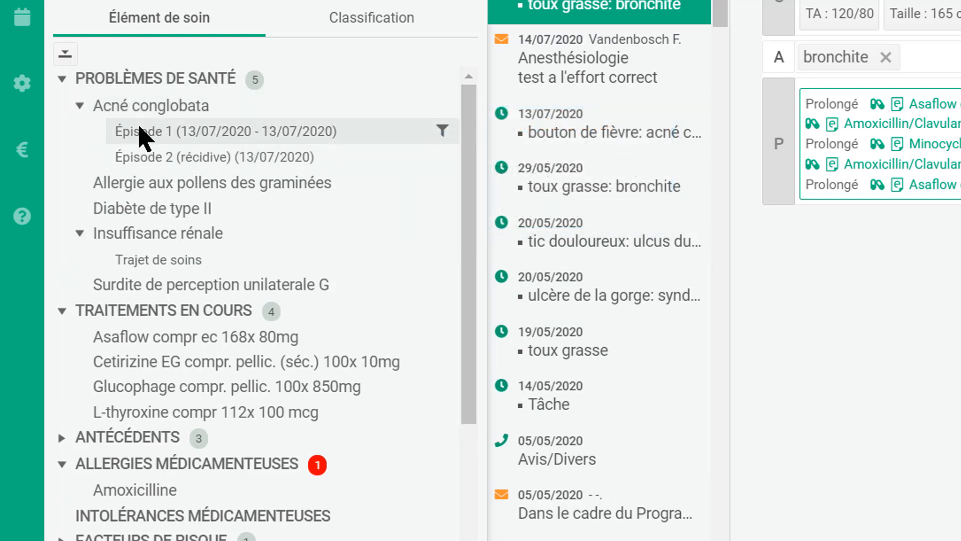
{"action": "left_click", "coordinate": [79, 106]}
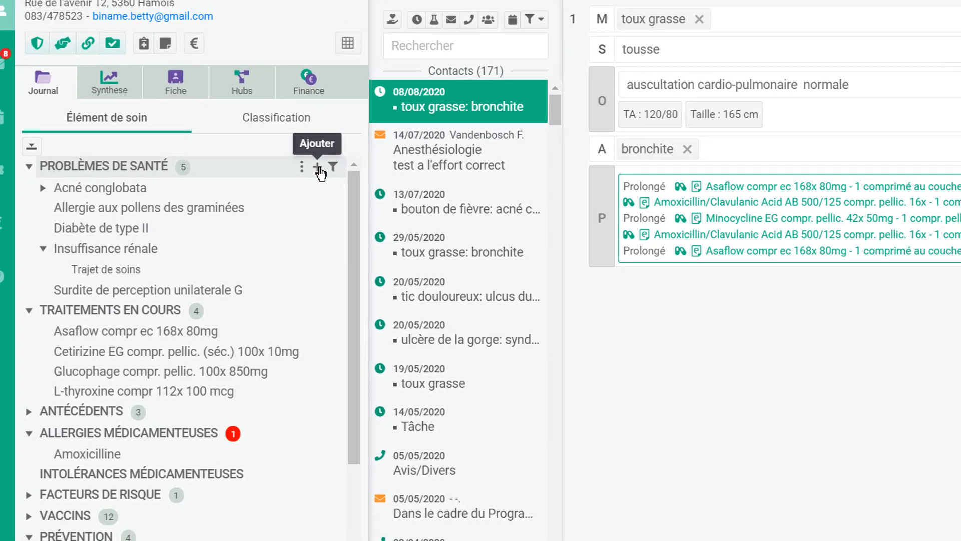
{"action": "left_click", "coordinate": [424, 81]}
{"action": "left_click", "coordinate": [382, 86]}
{"action": "type", "text": "hypert"}
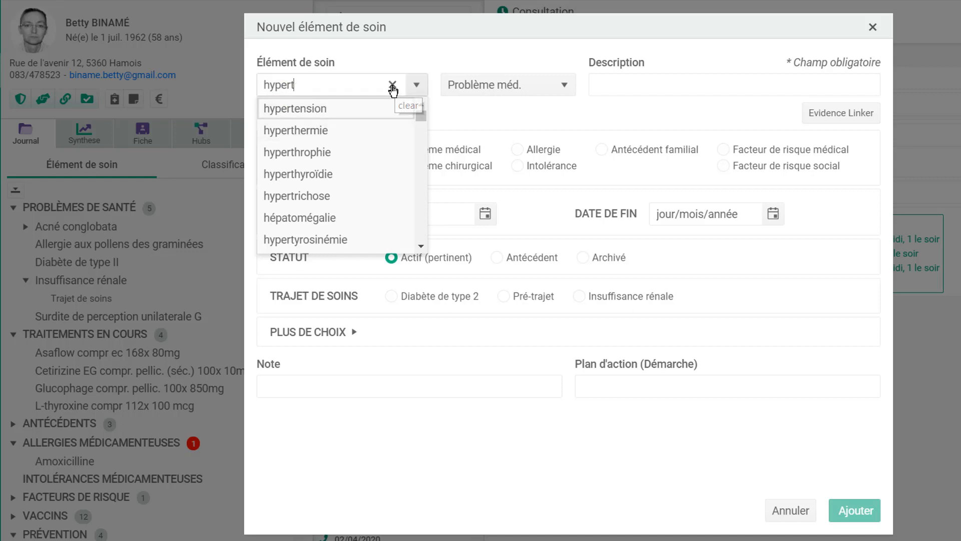
{"action": "left_click", "coordinate": [392, 90]}
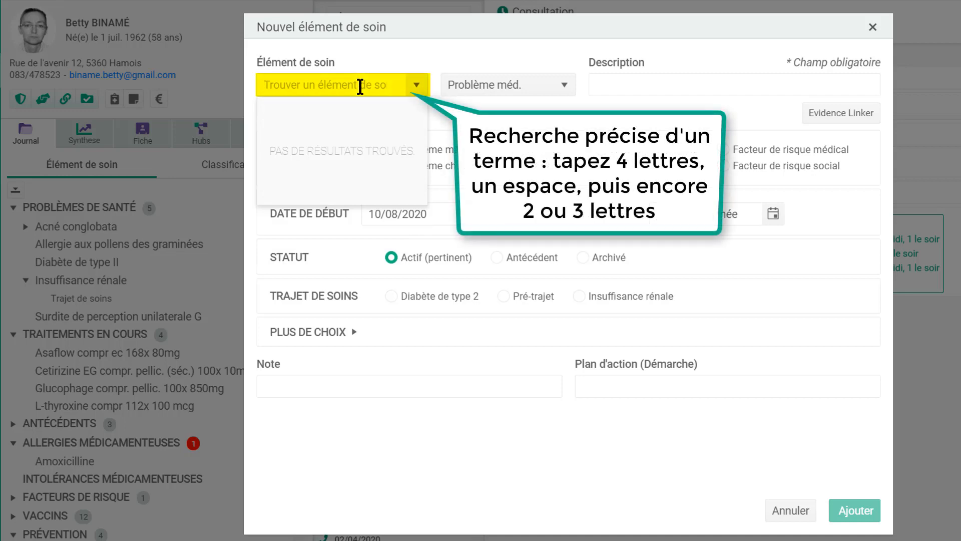
- Add pneumonie atypique as a health problem with a pasted note about family contagion
{"action": "type", "text": "pneu aty"}
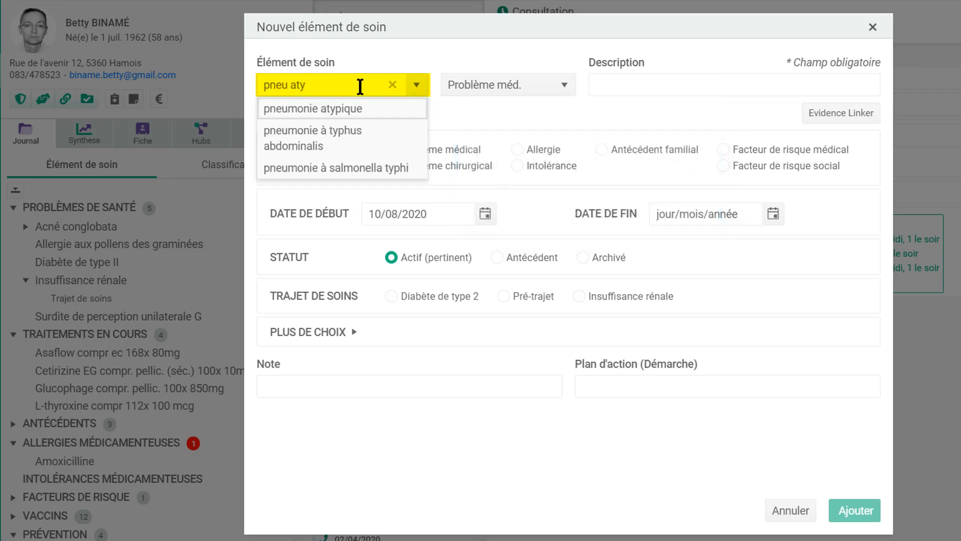
{"action": "left_click", "coordinate": [317, 109]}
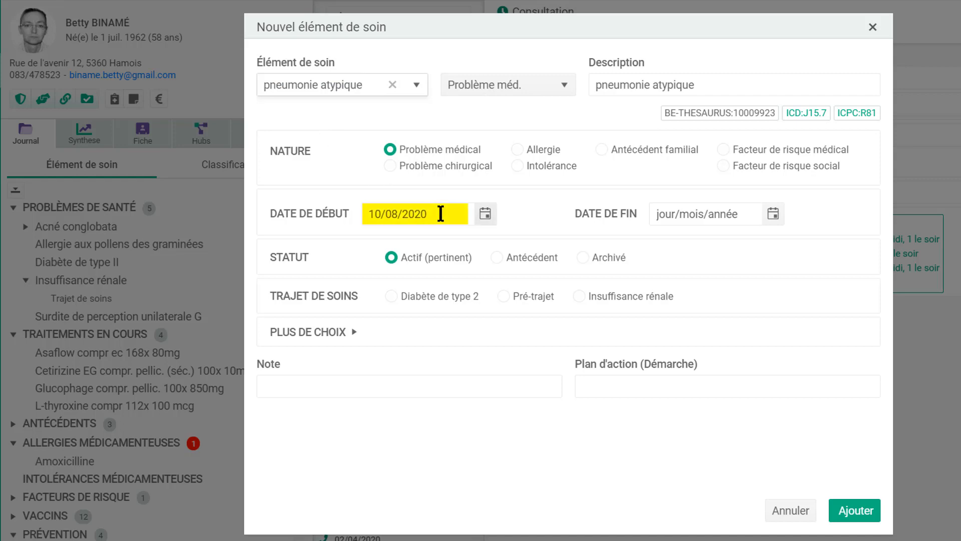
{"action": "left_click", "coordinate": [404, 386]}
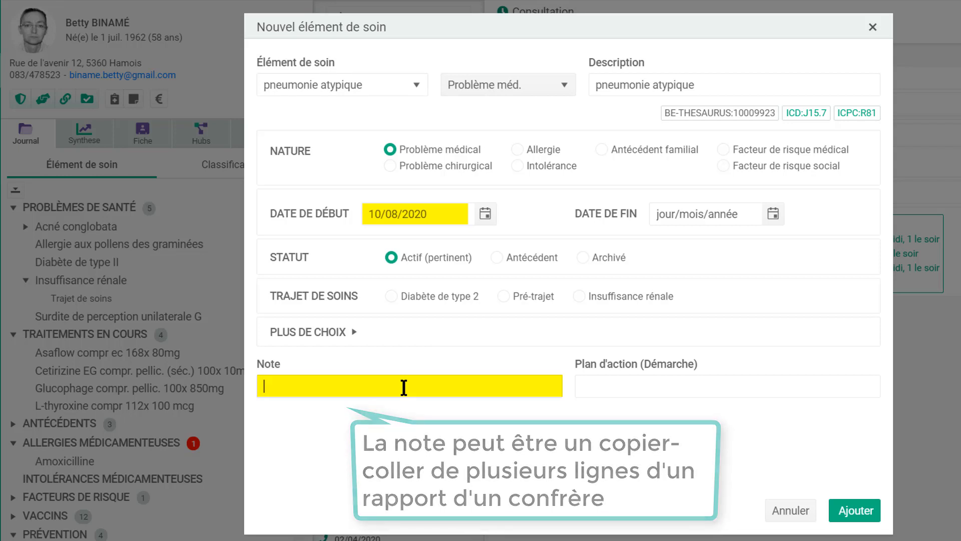
{"action": "type", "text": "Pneumonie mise en évidence suite à contage familial"}
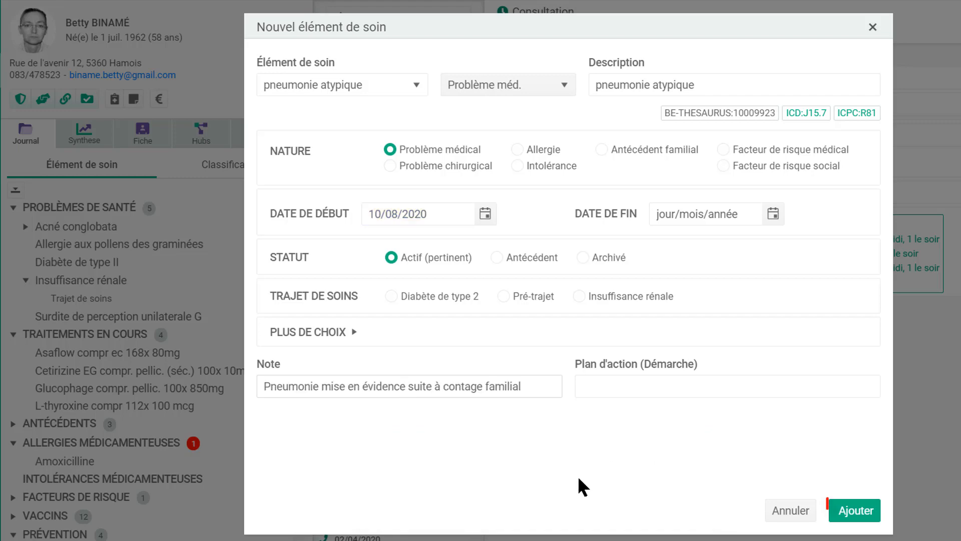
{"action": "left_click", "coordinate": [857, 512]}
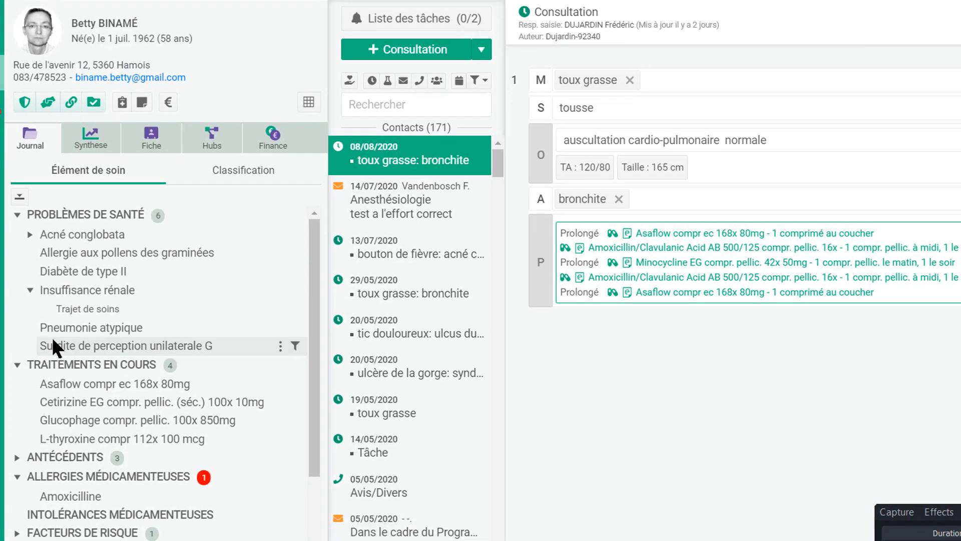
- Expand the patient's Antécédents section and briefly view the medical history items
{"action": "mouse_move", "coordinate": [46, 312]}
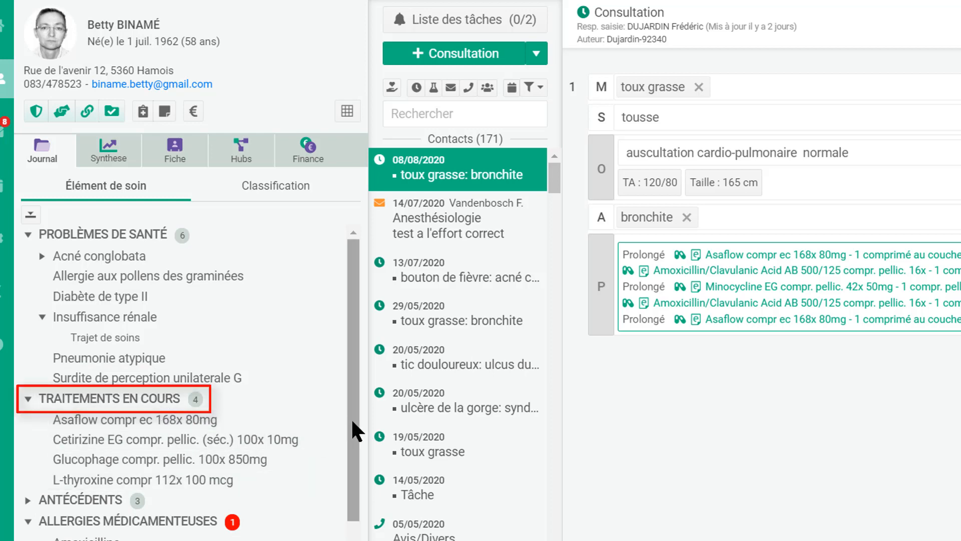
{"action": "left_click_drag", "start_coordinate": [353, 422], "coordinate": [354, 517]}
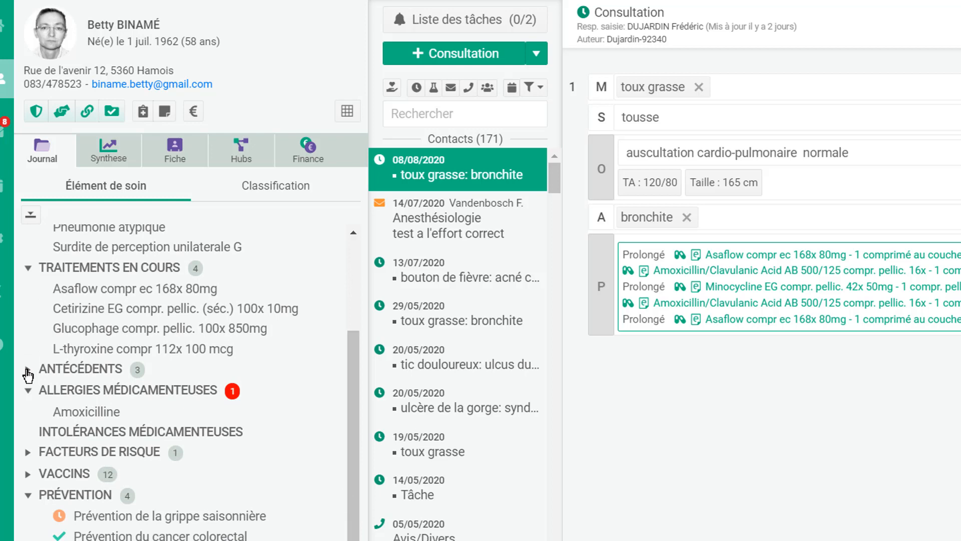
{"action": "left_click", "coordinate": [27, 370]}
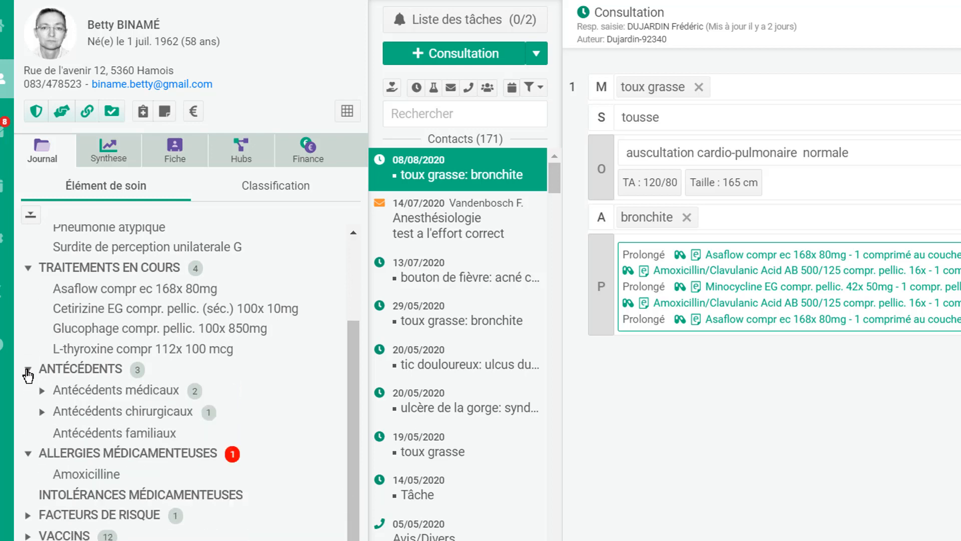
{"action": "left_click", "coordinate": [42, 391]}
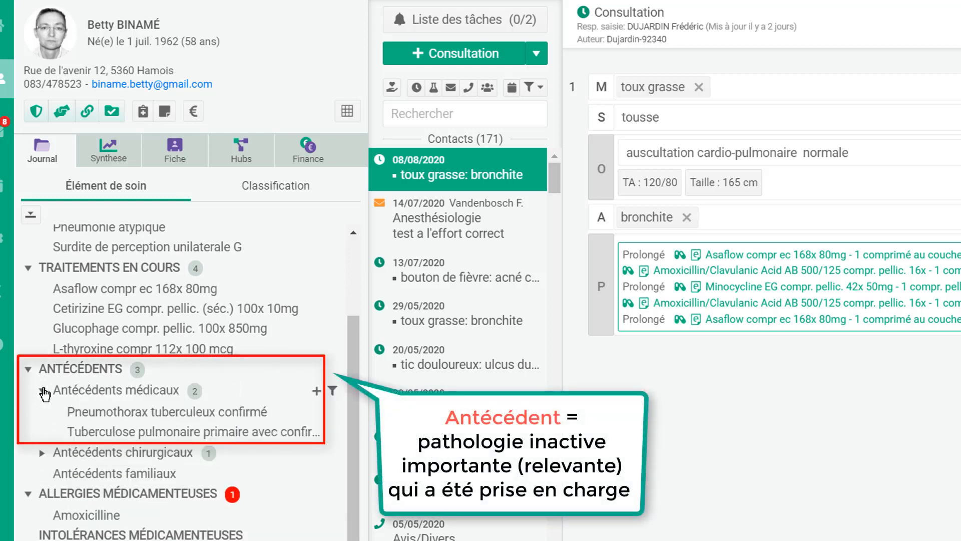
{"action": "left_click", "coordinate": [43, 391]}
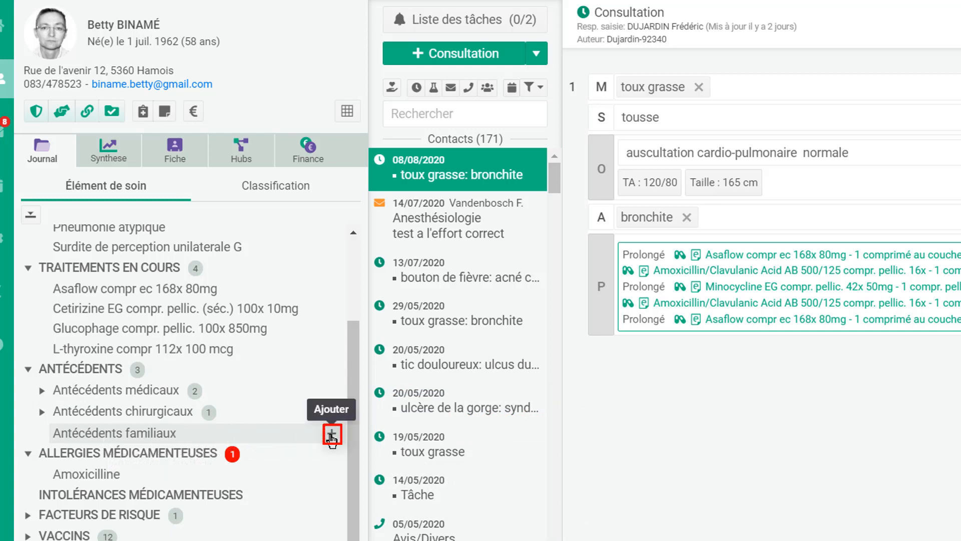
- Add hypercholestérolémie familiale as a family history item
{"action": "left_click", "coordinate": [331, 434]}
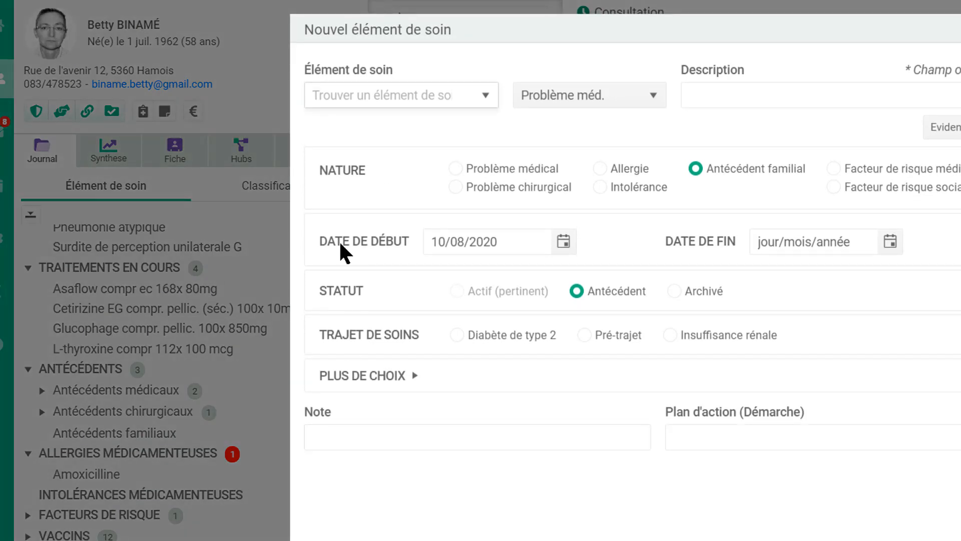
{"action": "left_click", "coordinate": [341, 94]}
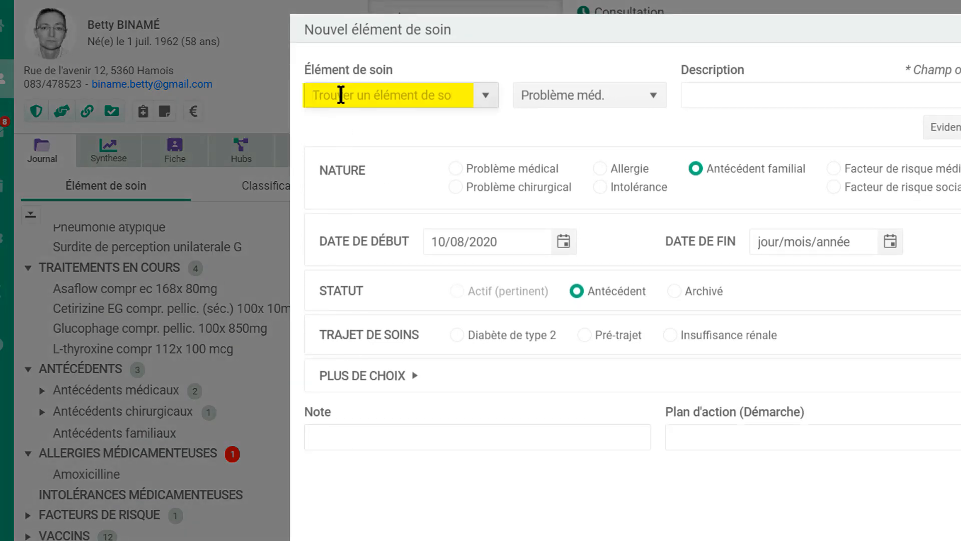
{"action": "type", "text": "hypert"}
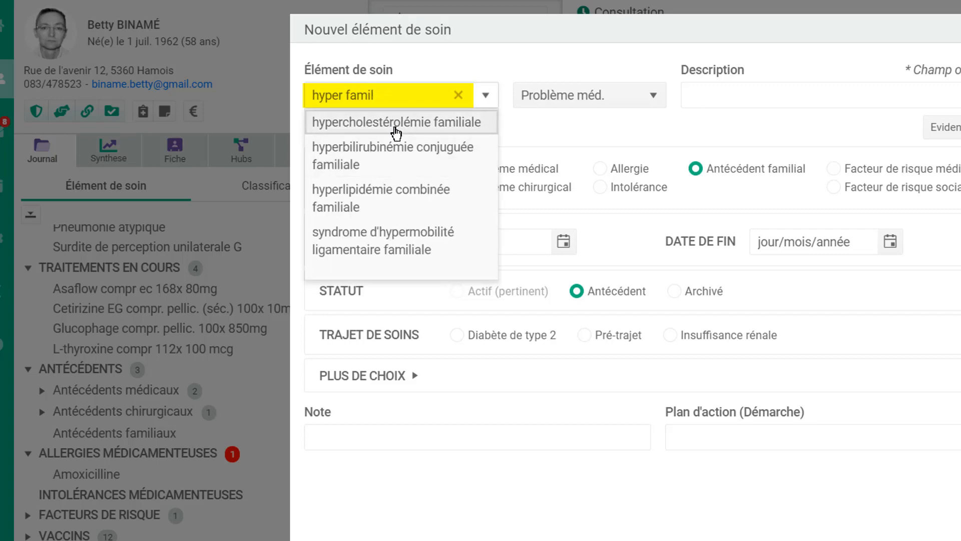
{"action": "left_click", "coordinate": [399, 128]}
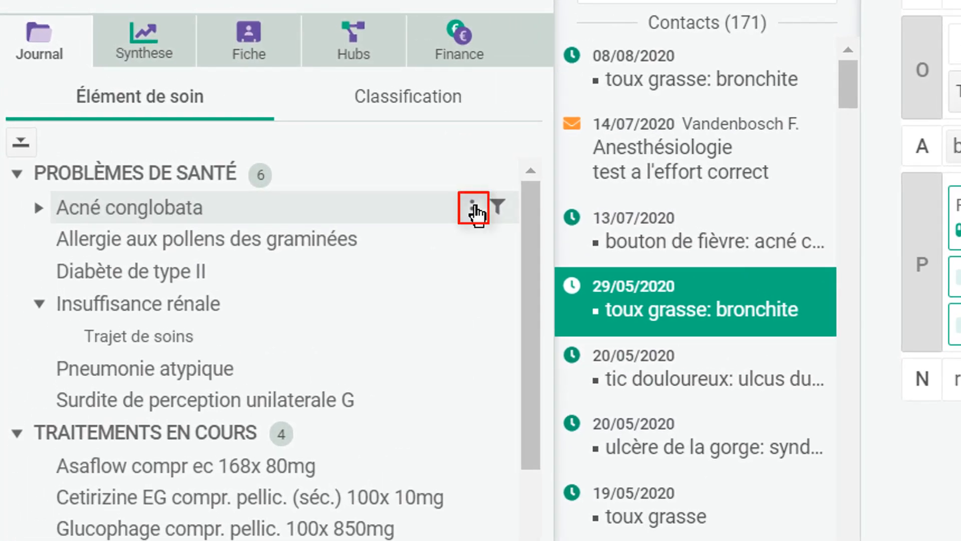
- Move Acné conglobata into the medical history and expand that list
{"action": "left_click", "coordinate": [473, 210]}
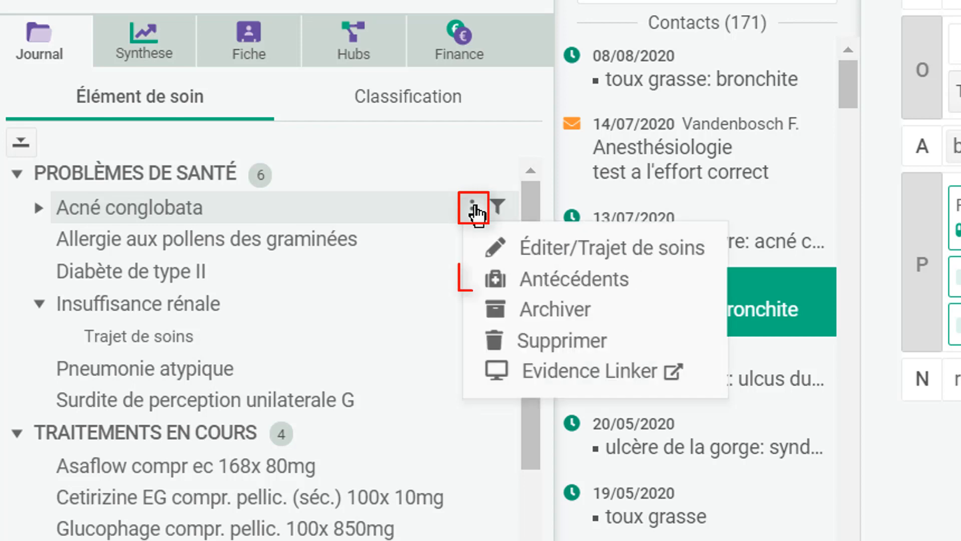
{"action": "left_click", "coordinate": [617, 286]}
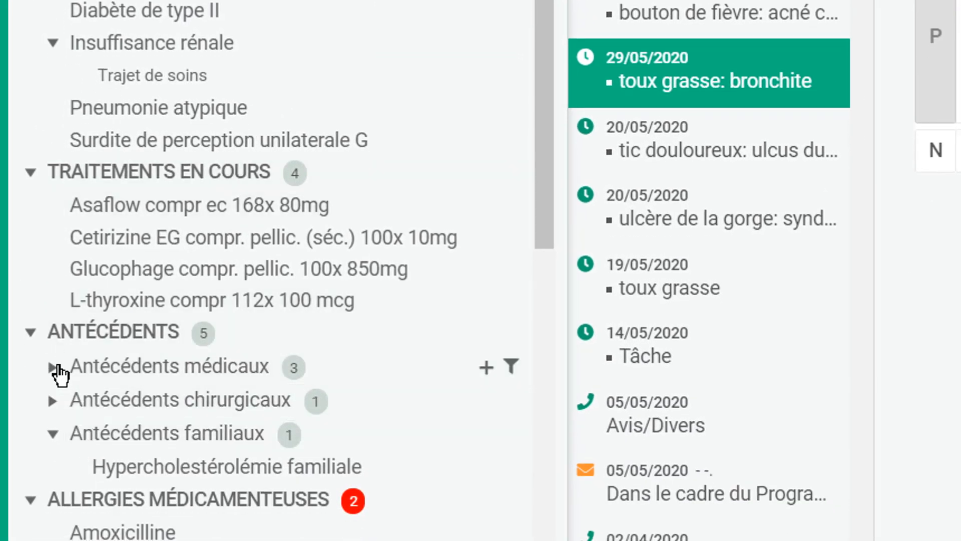
{"action": "left_click", "coordinate": [54, 368]}
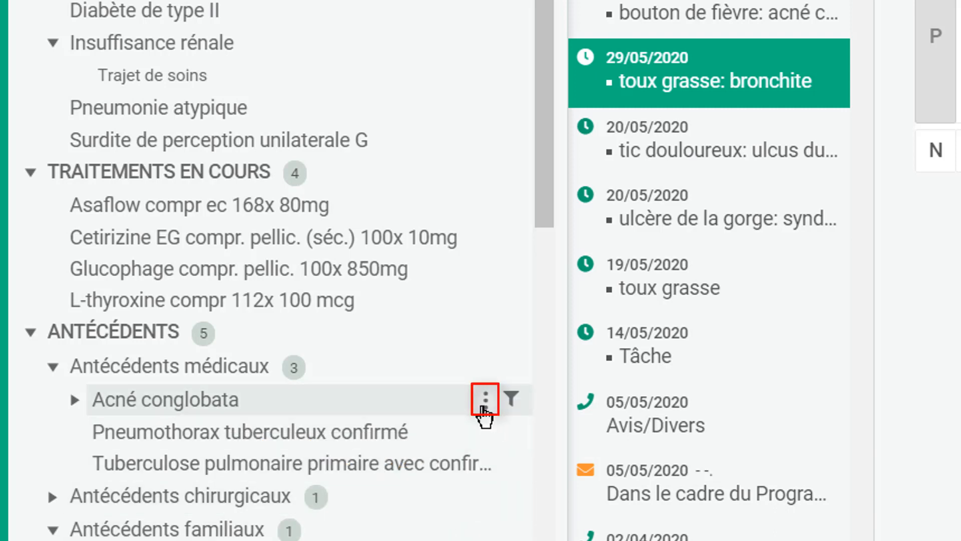
- Reactivate Acné conglobata as a new episode among current problems and show its episodes
{"action": "left_click", "coordinate": [484, 404]}
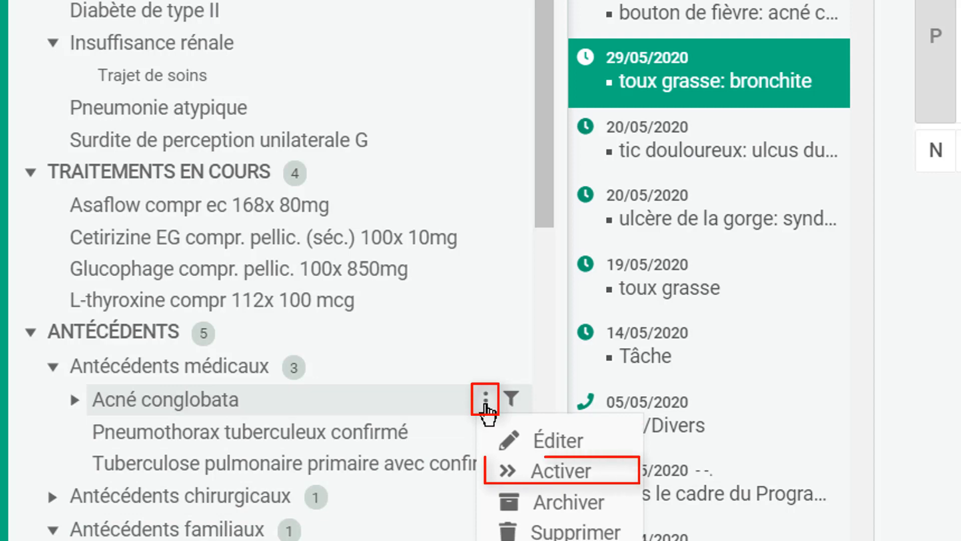
{"action": "left_click", "coordinate": [568, 475]}
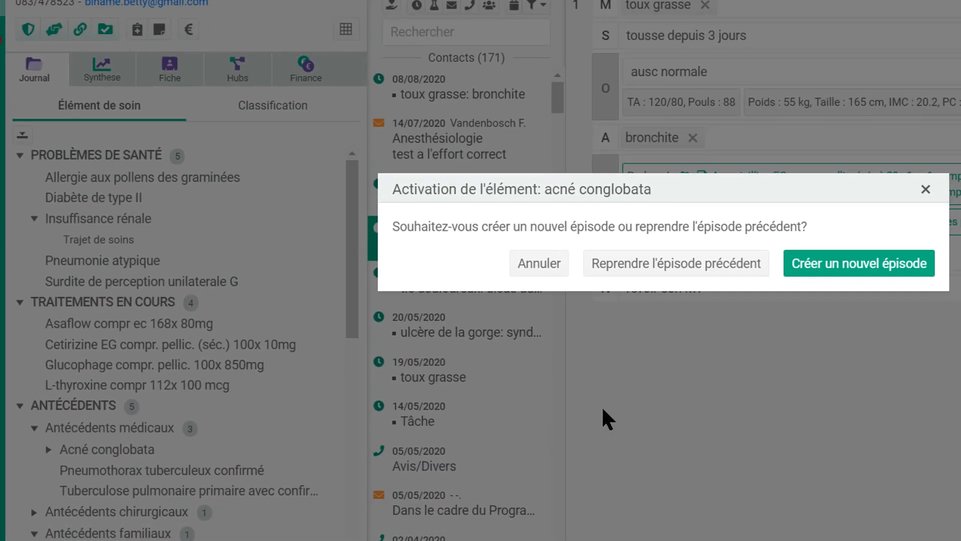
{"action": "left_click", "coordinate": [859, 271]}
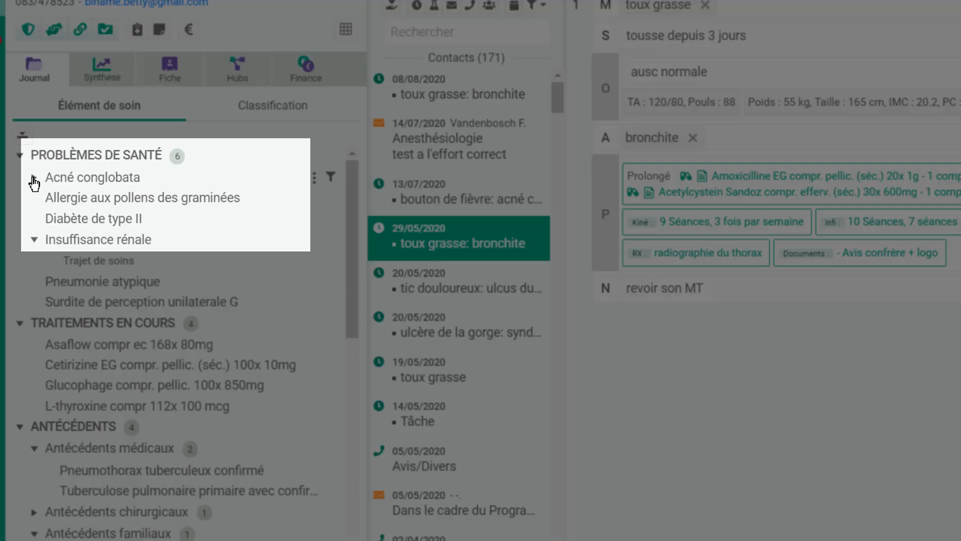
{"action": "left_click", "coordinate": [33, 179]}
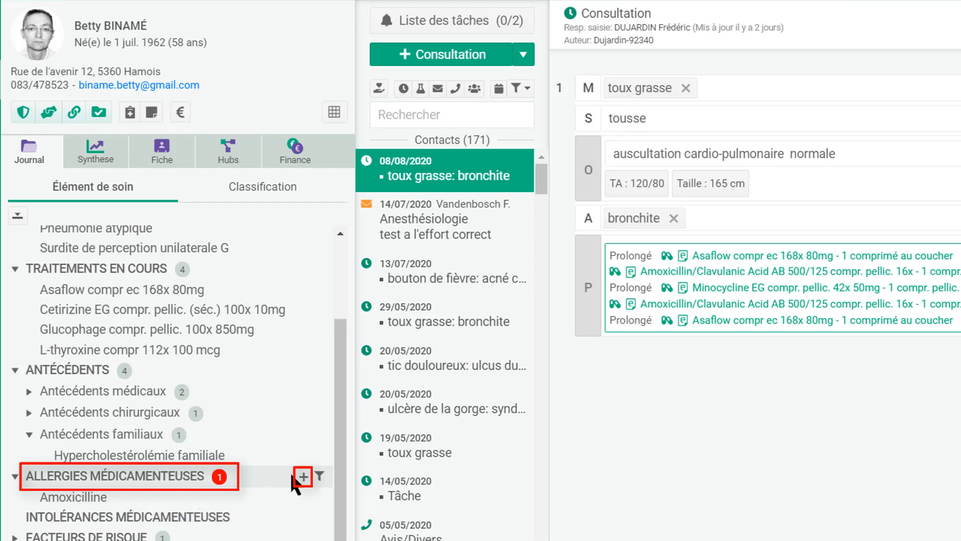
- Add amoxicilline et inhibiteurs d'enzyme as a drug allergy
{"action": "left_click", "coordinate": [304, 478]}
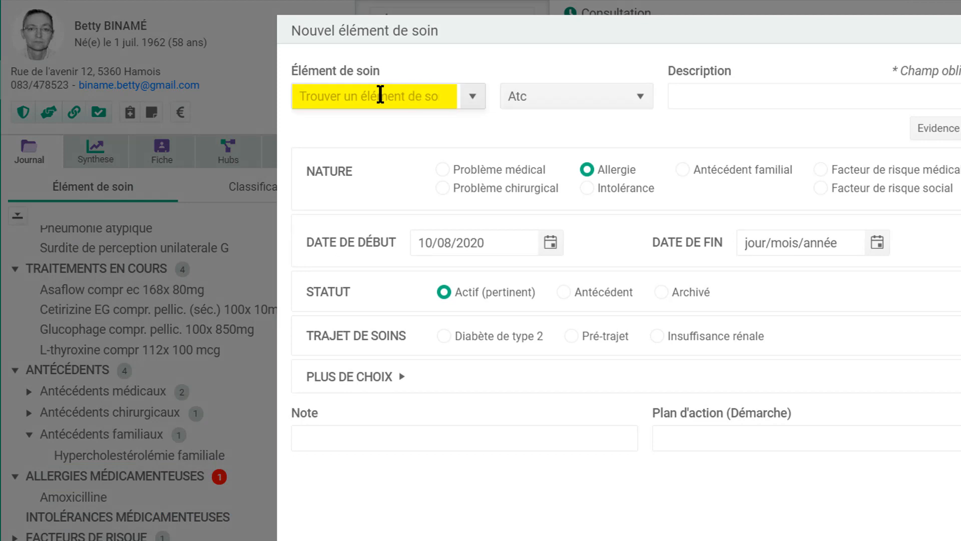
{"action": "type", "text": "amox"}
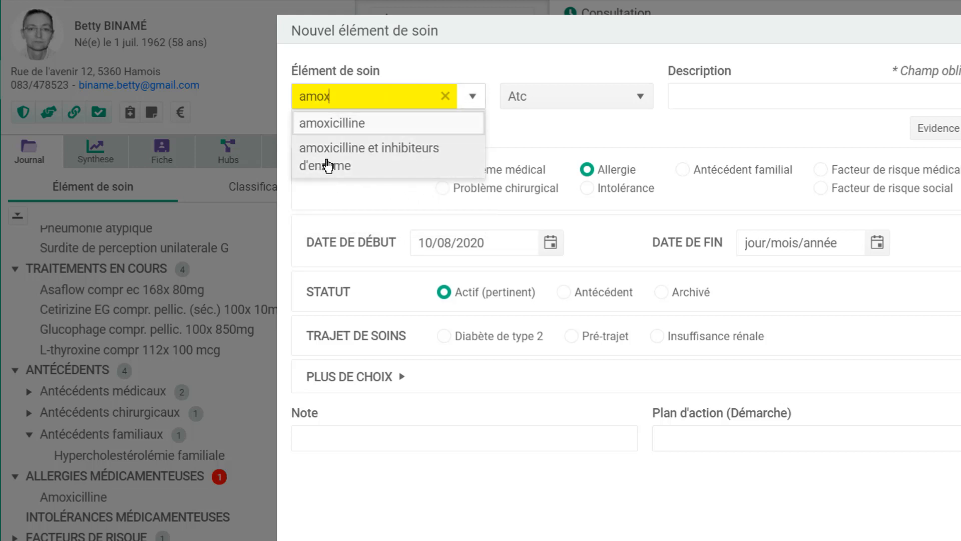
{"action": "left_click", "coordinate": [328, 165]}
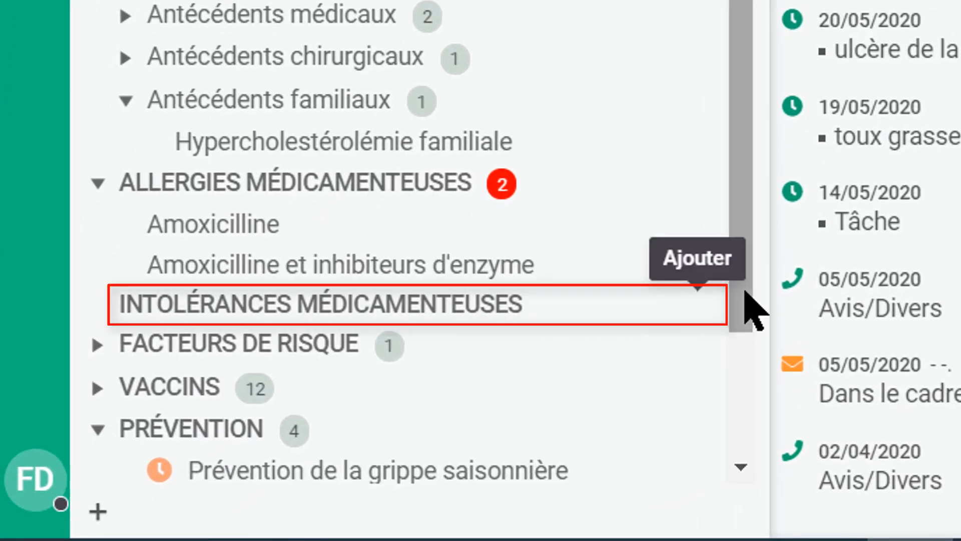
- Add Alcool to the medical risk factors alongside Tabagisme
{"action": "scroll", "coordinate": [753, 315], "scroll_direction": "down", "scroll_amount": 2}
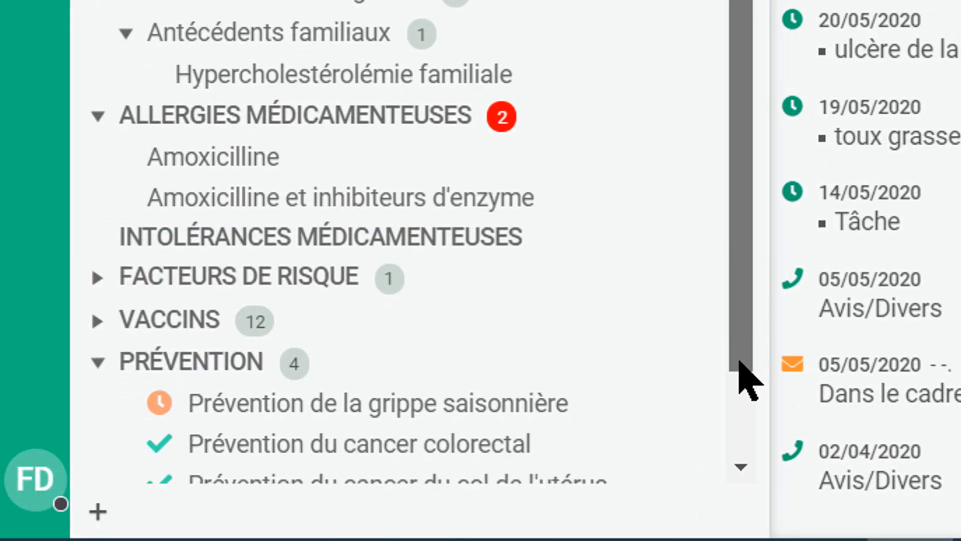
{"action": "left_click_drag", "start_coordinate": [746, 381], "coordinate": [755, 455]}
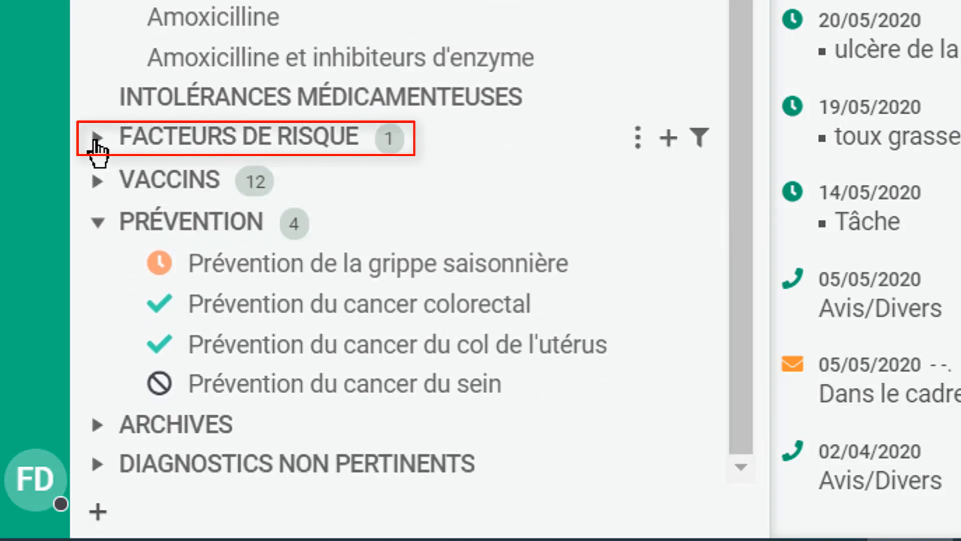
{"action": "left_click", "coordinate": [96, 138]}
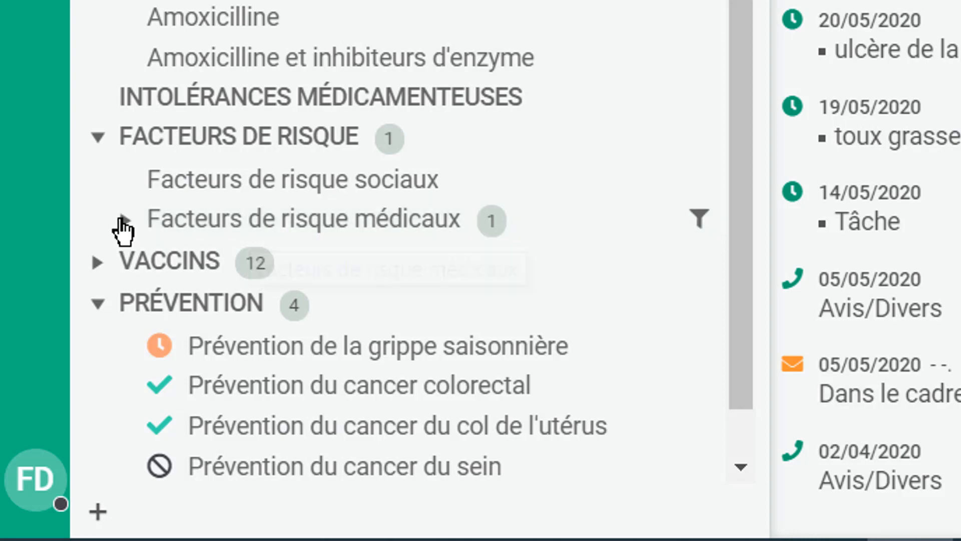
{"action": "left_click", "coordinate": [123, 220]}
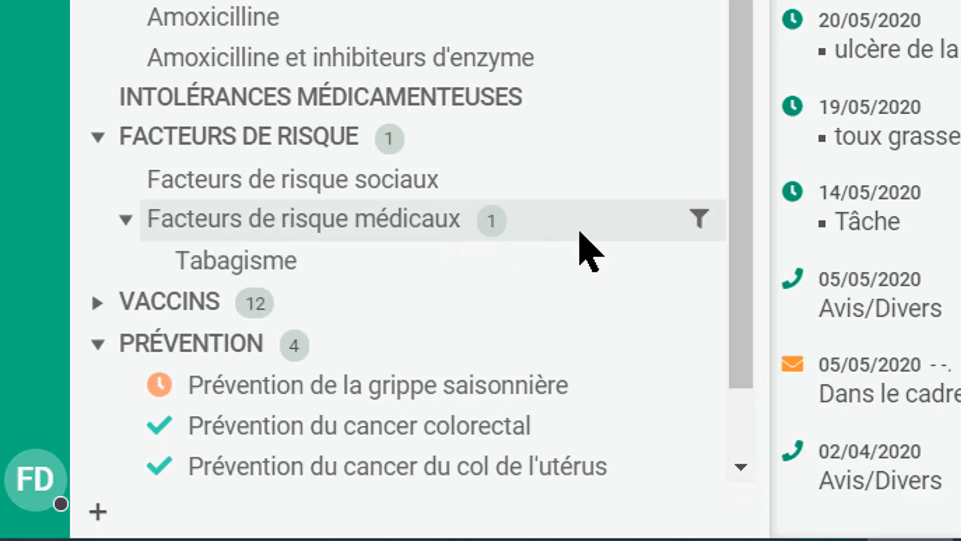
{"action": "mouse_move", "coordinate": [642, 140]}
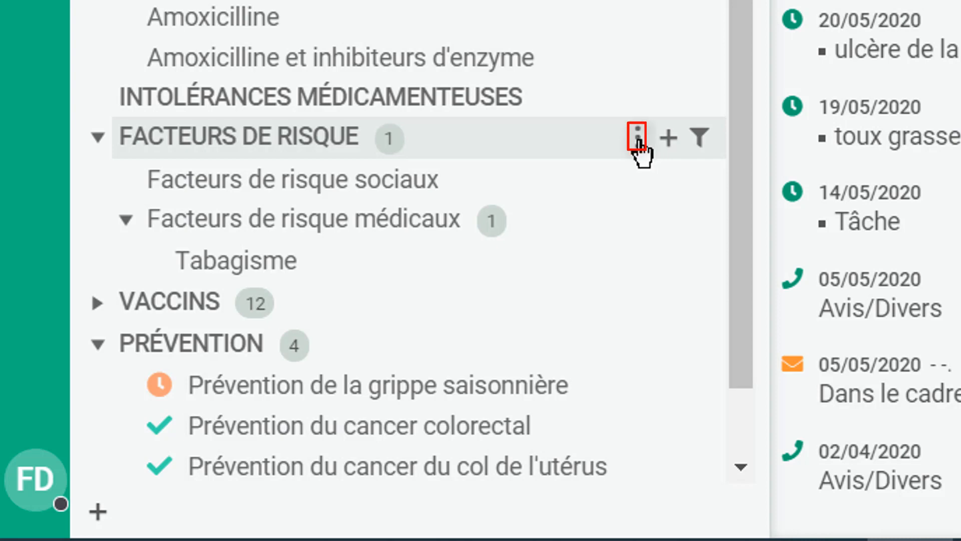
{"action": "left_click", "coordinate": [639, 137]}
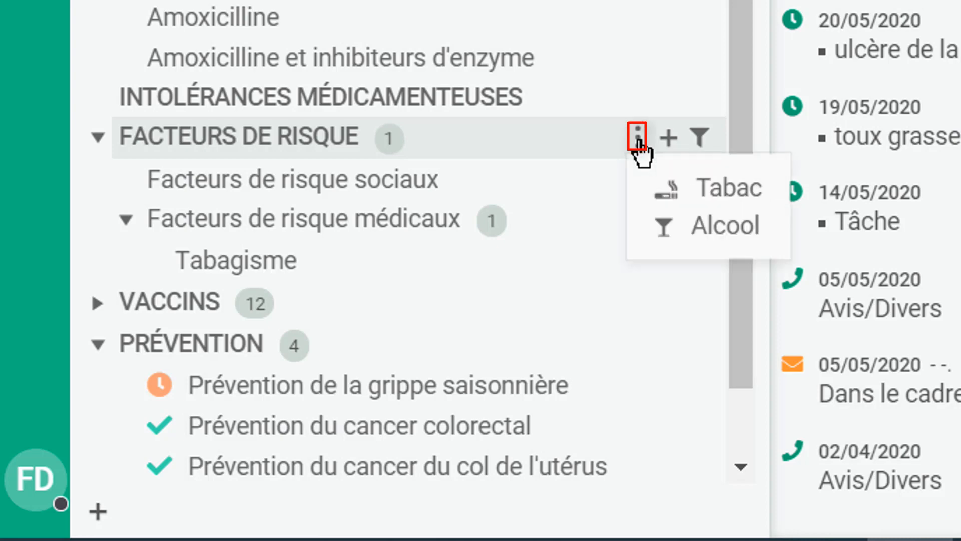
{"action": "left_click", "coordinate": [719, 242]}
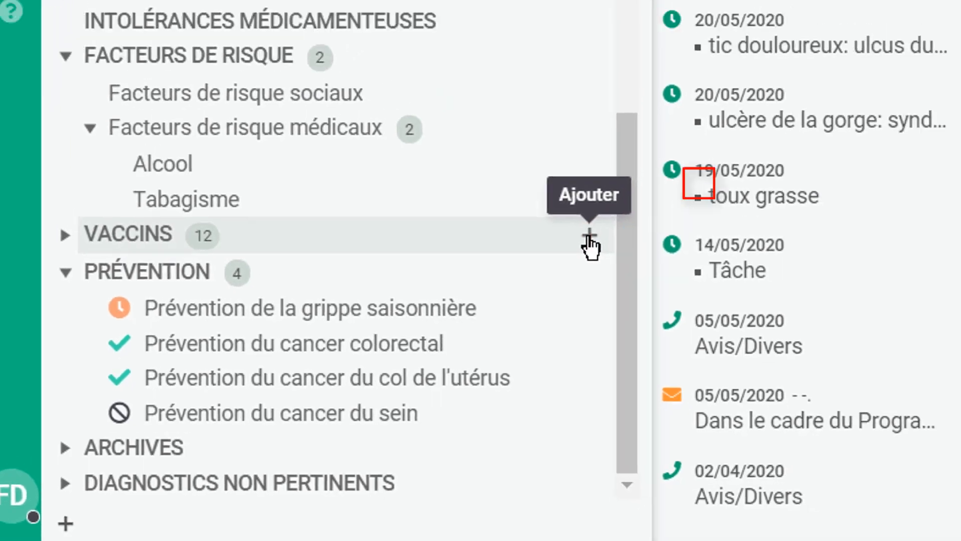
{"action": "left_click", "coordinate": [698, 183]}
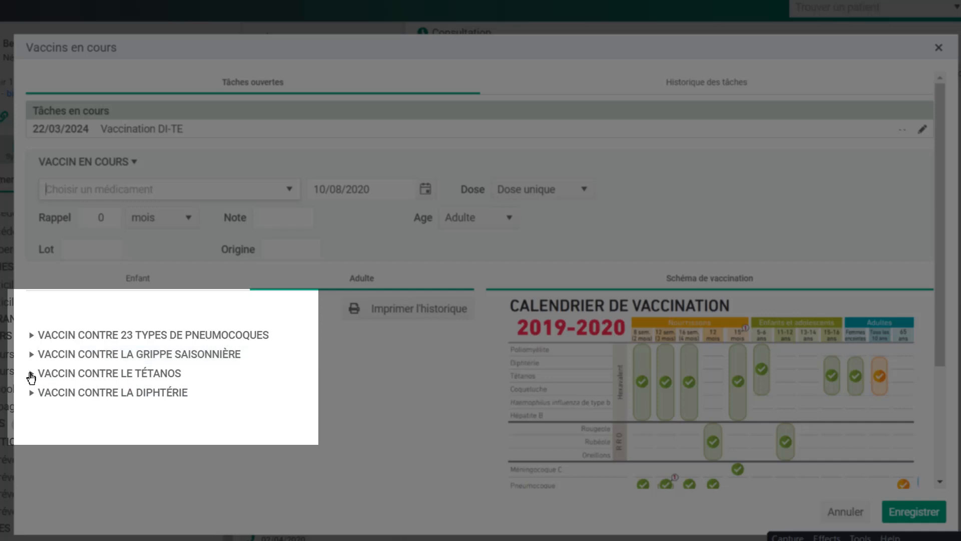
{"action": "left_click", "coordinate": [31, 374]}
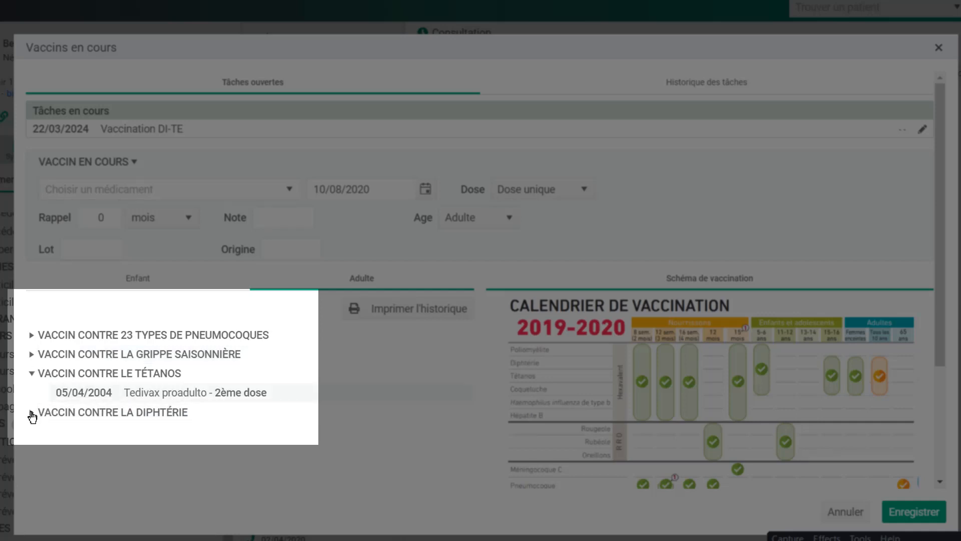
{"action": "left_click", "coordinate": [32, 413]}
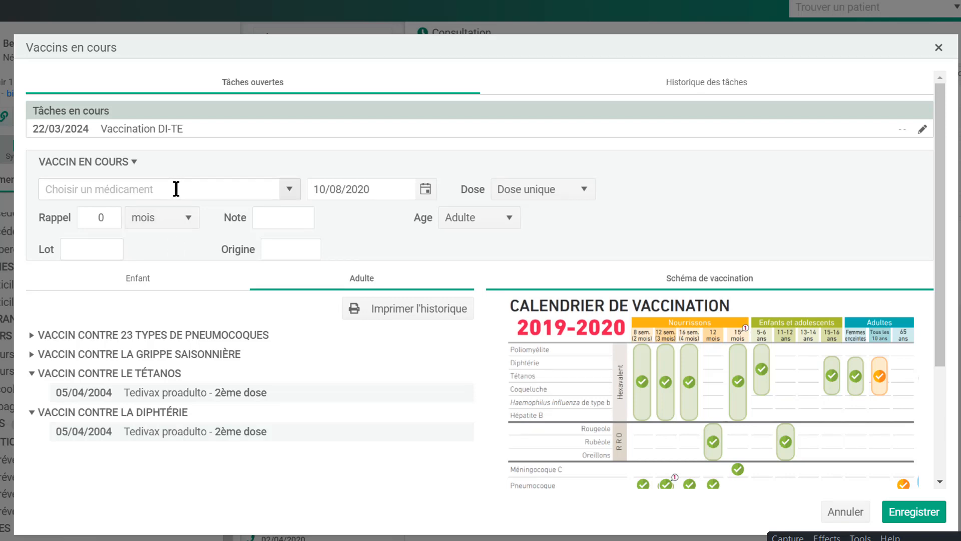
{"action": "left_click", "coordinate": [851, 512]}
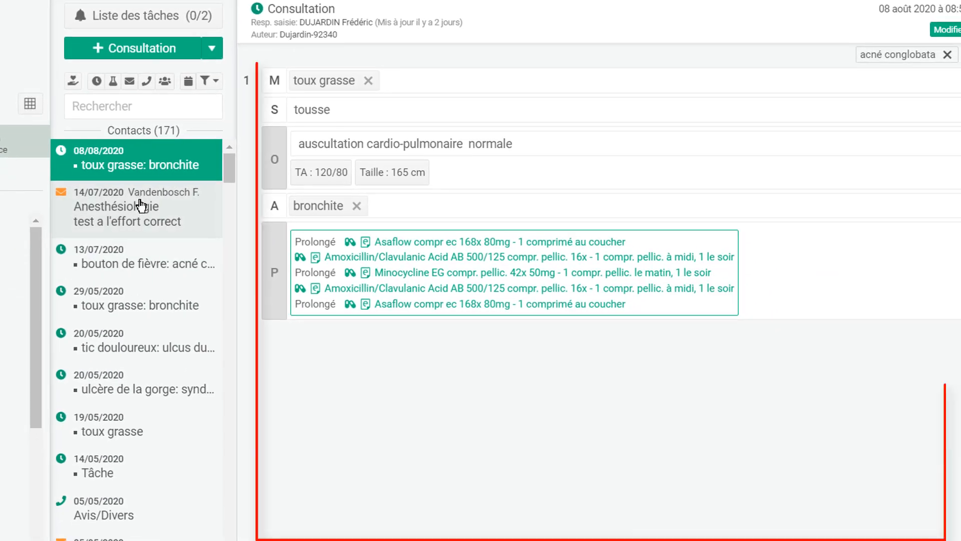
- Open the 14/07/2020 report and 13/07/2020 consultation, then show consultation contacts only
{"action": "left_click", "coordinate": [140, 205]}
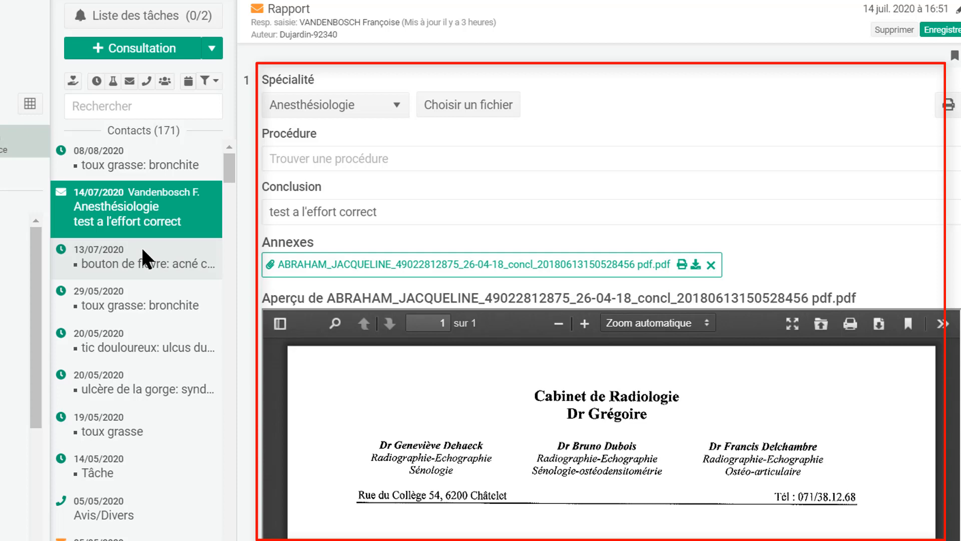
{"action": "left_click", "coordinate": [142, 251]}
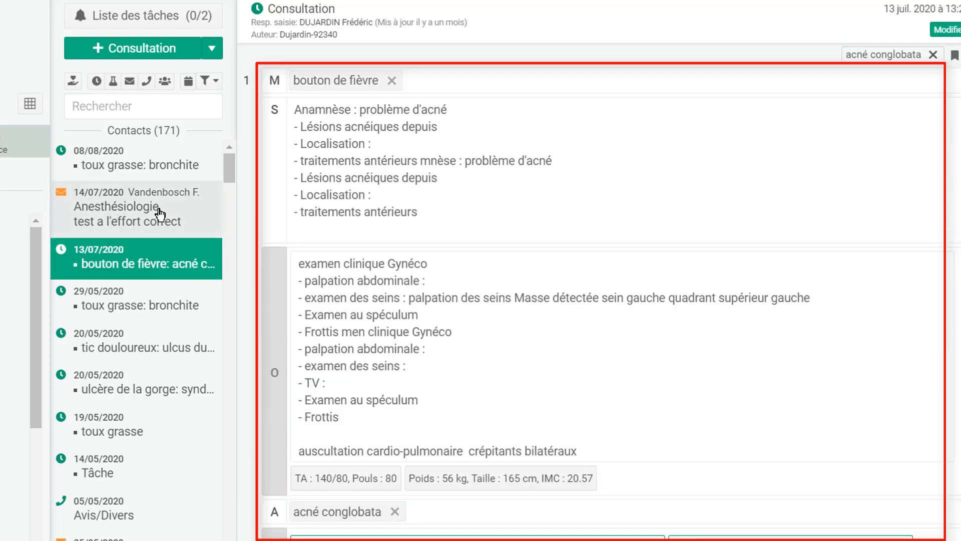
{"action": "left_click", "coordinate": [97, 81]}
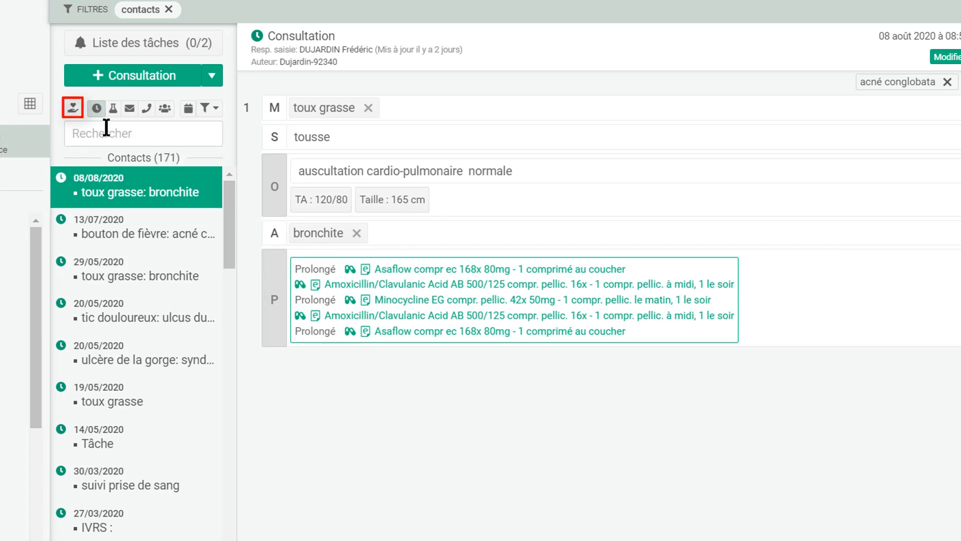
- Try a Médecine générale specialty filter, then remove it and the consultations-only filter
{"action": "left_click", "coordinate": [73, 108]}
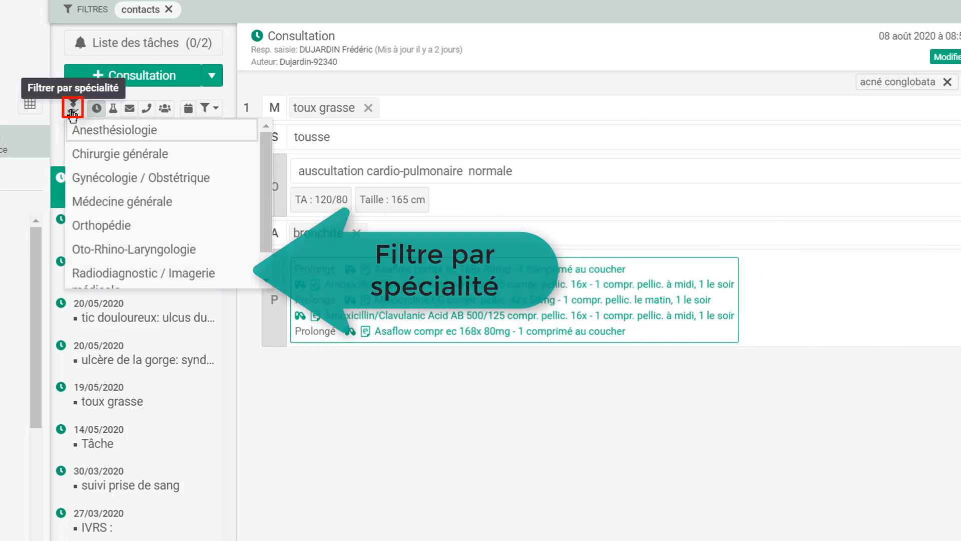
{"action": "left_click", "coordinate": [128, 202]}
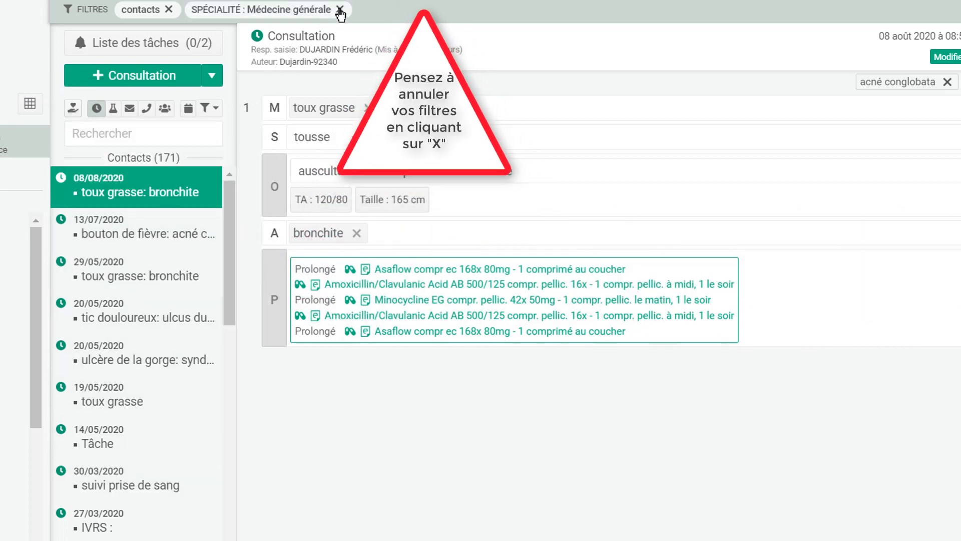
{"action": "left_click", "coordinate": [340, 10]}
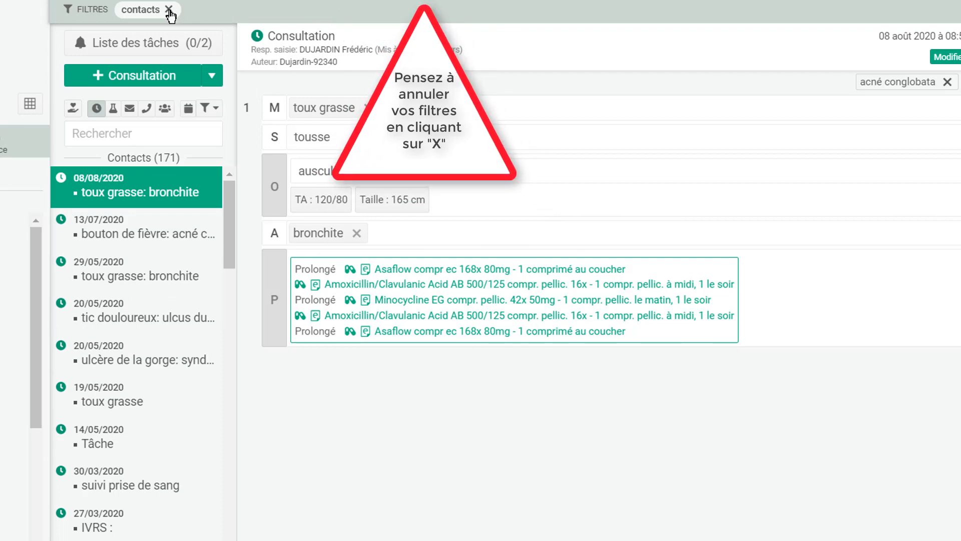
{"action": "left_click", "coordinate": [169, 10]}
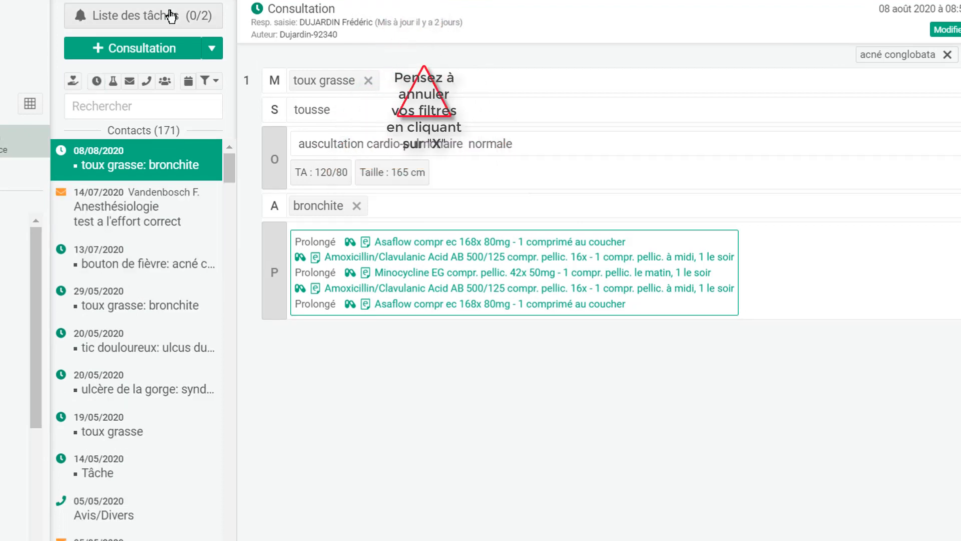
- View laboratory results with the Vol globulaire moyen chart, then filter the list to reports only
{"action": "left_click", "coordinate": [113, 81]}
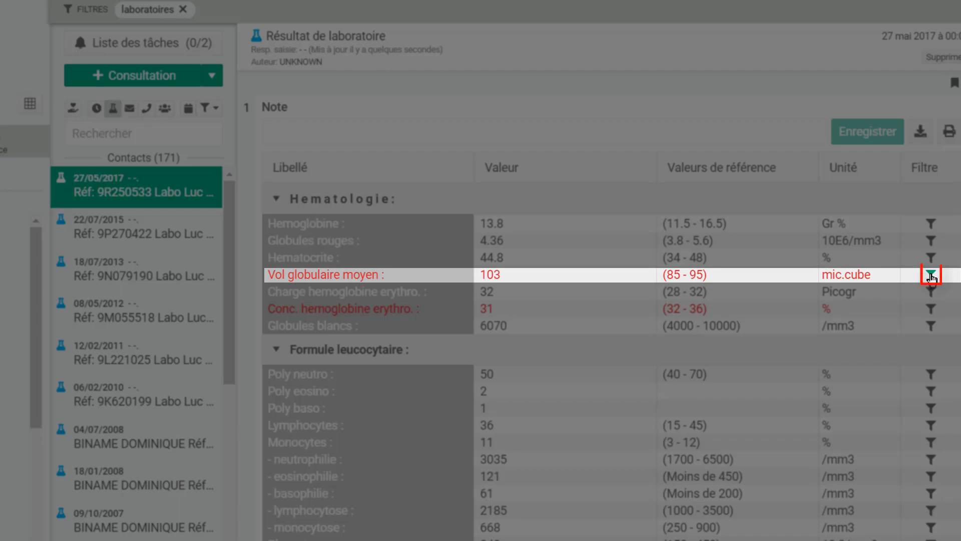
{"action": "left_click", "coordinate": [931, 275]}
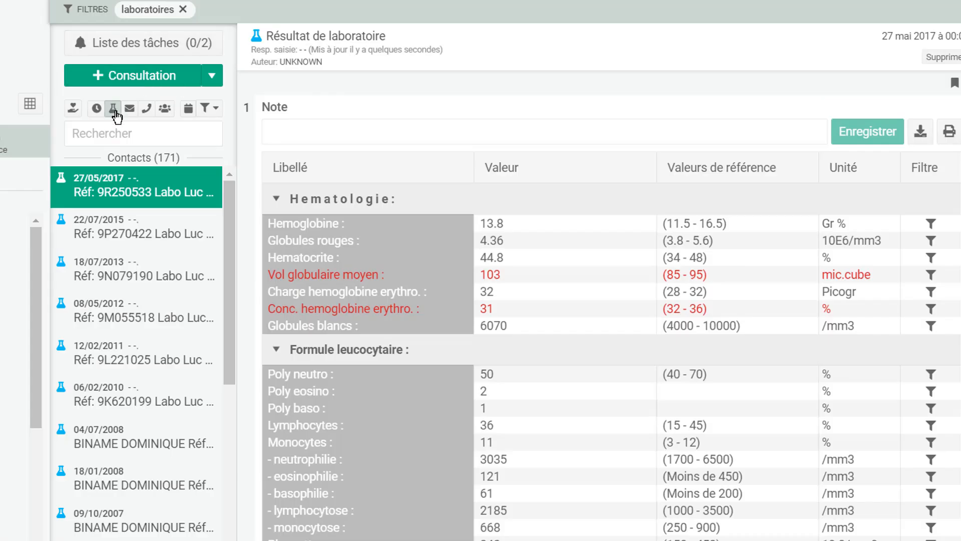
{"action": "left_click", "coordinate": [114, 108]}
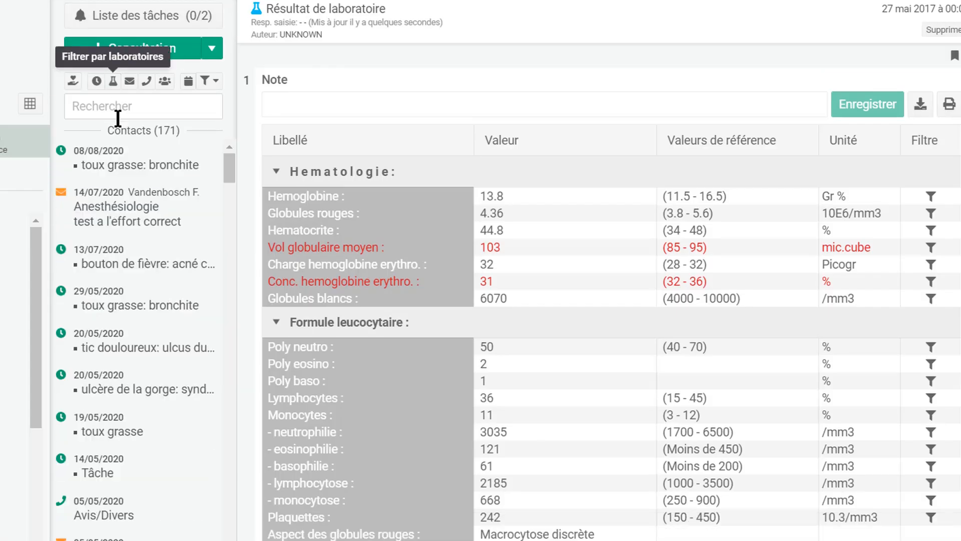
{"action": "left_click", "coordinate": [129, 82]}
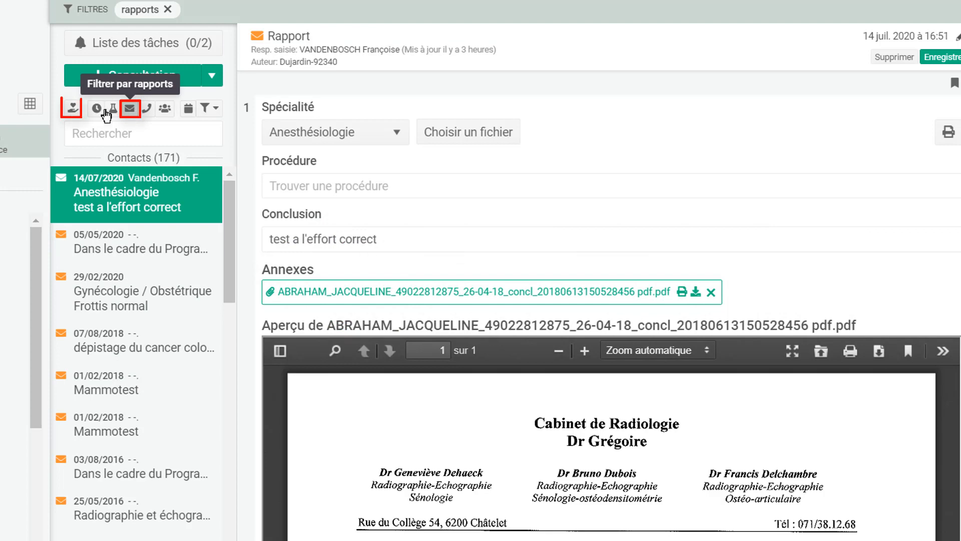
- Filter reports by Orthopédie, then switch the specialty to Oto-Rhino-Laryngologie
{"action": "left_click", "coordinate": [73, 108]}
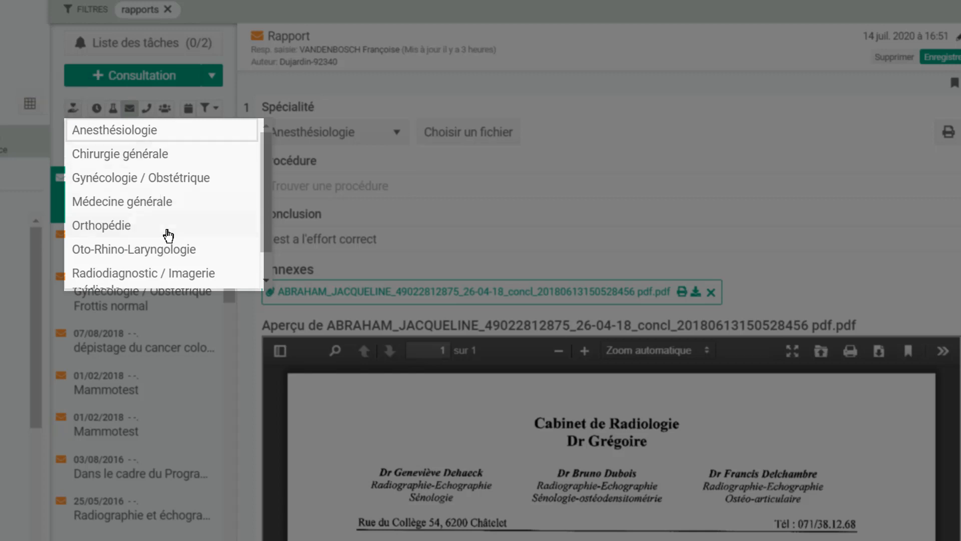
{"action": "left_click", "coordinate": [168, 226]}
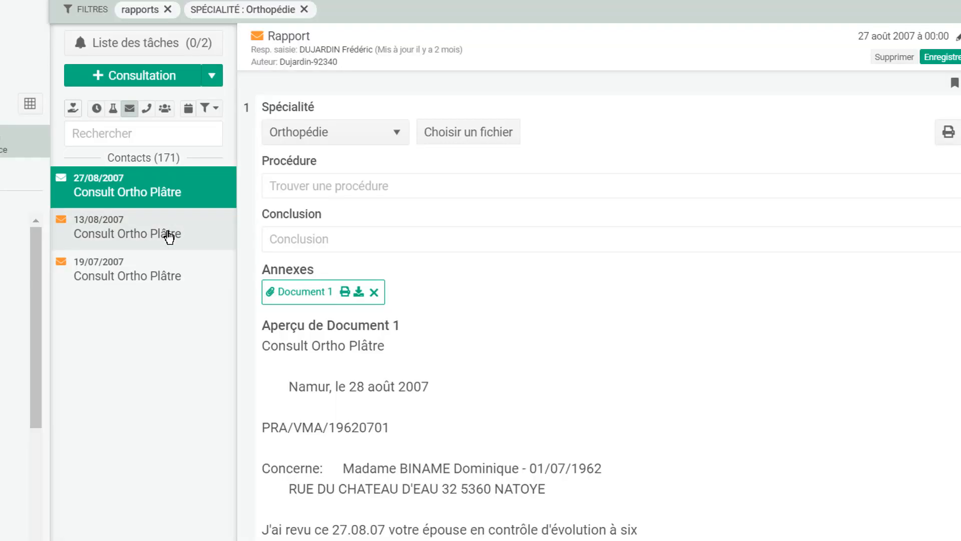
{"action": "left_click", "coordinate": [73, 108]}
{"action": "left_click", "coordinate": [146, 249]}
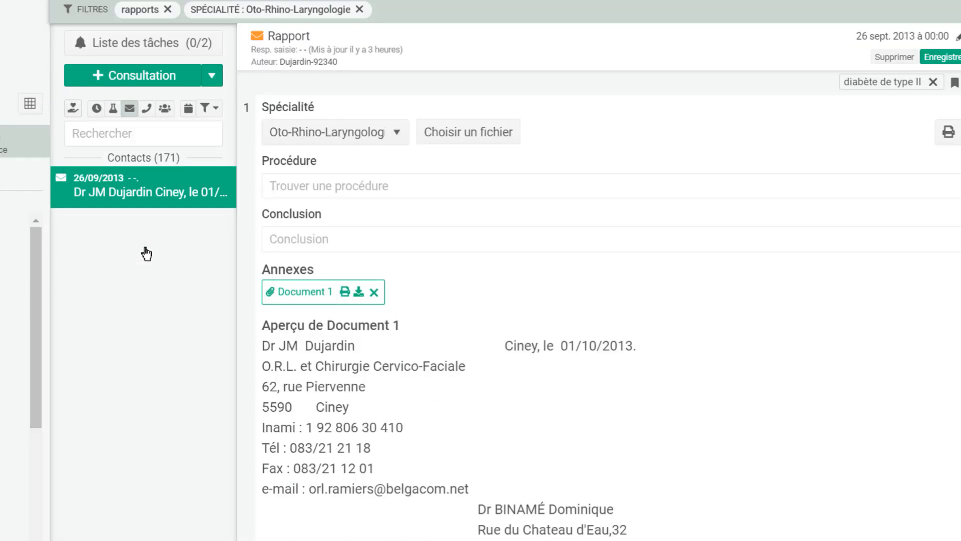
{"action": "scroll", "coordinate": [222, 92], "scroll_direction": "down", "scroll_amount": 1}
- Filter contacts by the Demande kiné service, then reset the advanced filter settings
{"action": "left_click", "coordinate": [218, 89]}
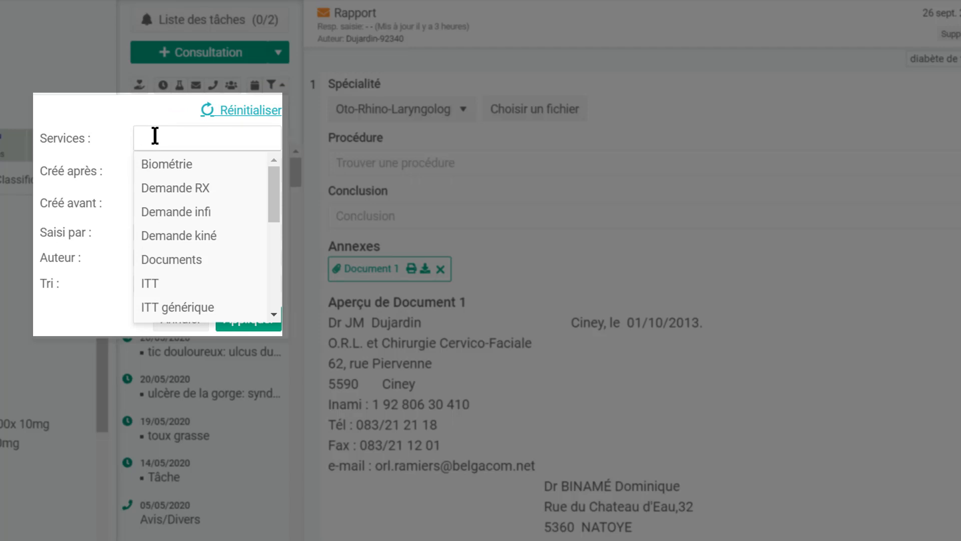
{"action": "left_click", "coordinate": [187, 242]}
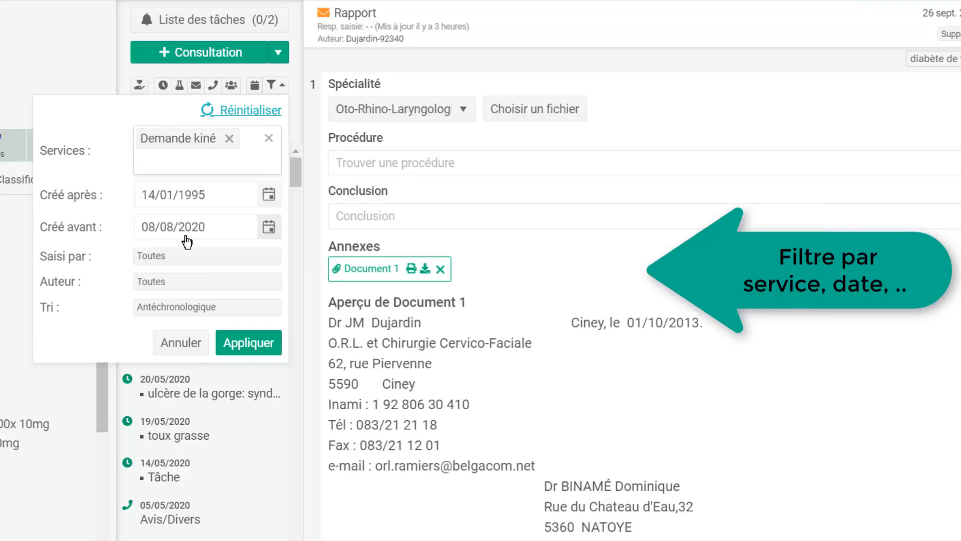
{"action": "left_click", "coordinate": [249, 345]}
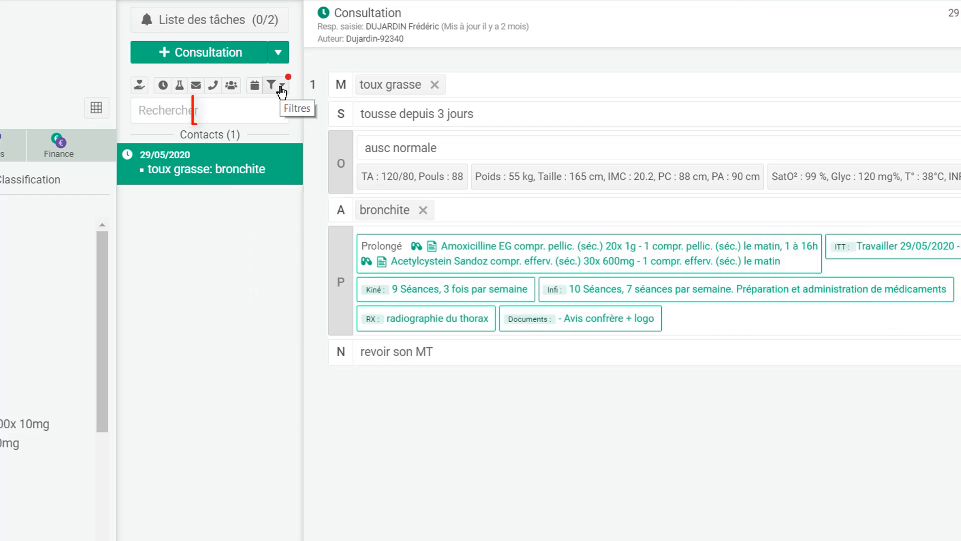
{"action": "left_click", "coordinate": [281, 89]}
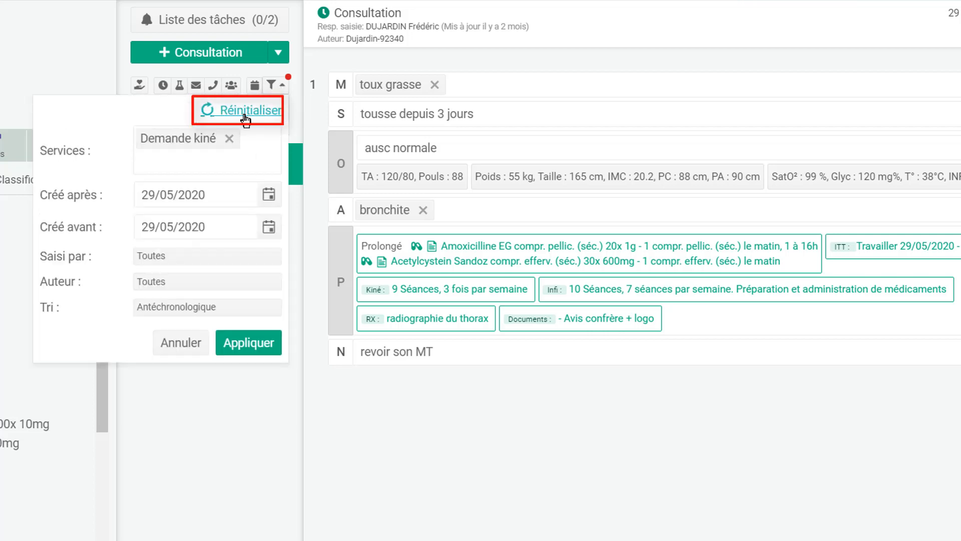
{"action": "left_click", "coordinate": [245, 118]}
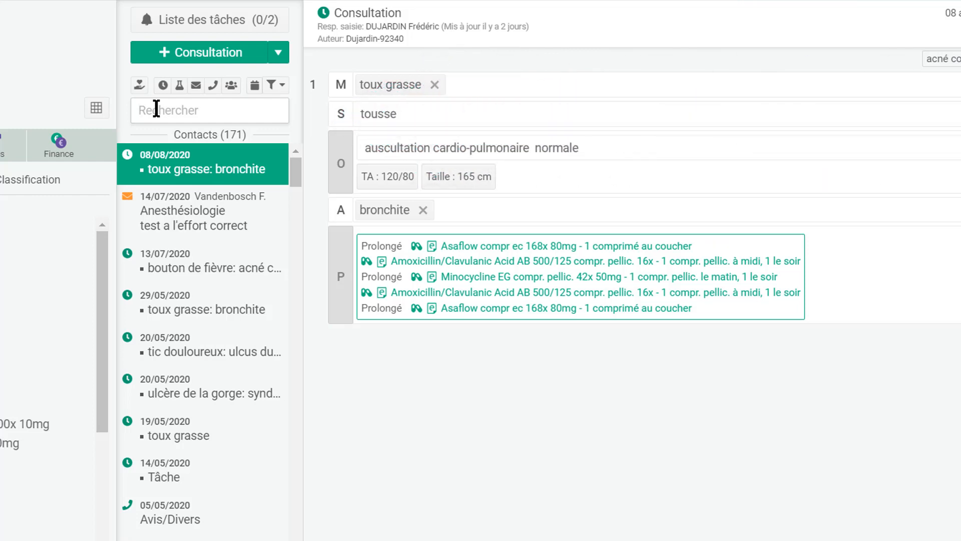
{"action": "left_click", "coordinate": [157, 109]}
{"action": "type", "text": "poignet"}
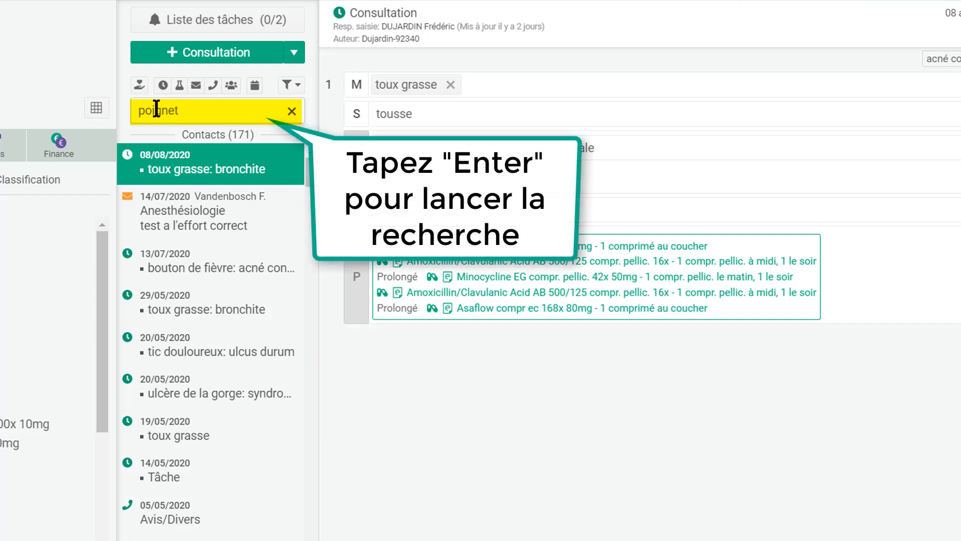
{"action": "key", "text": "Return"}
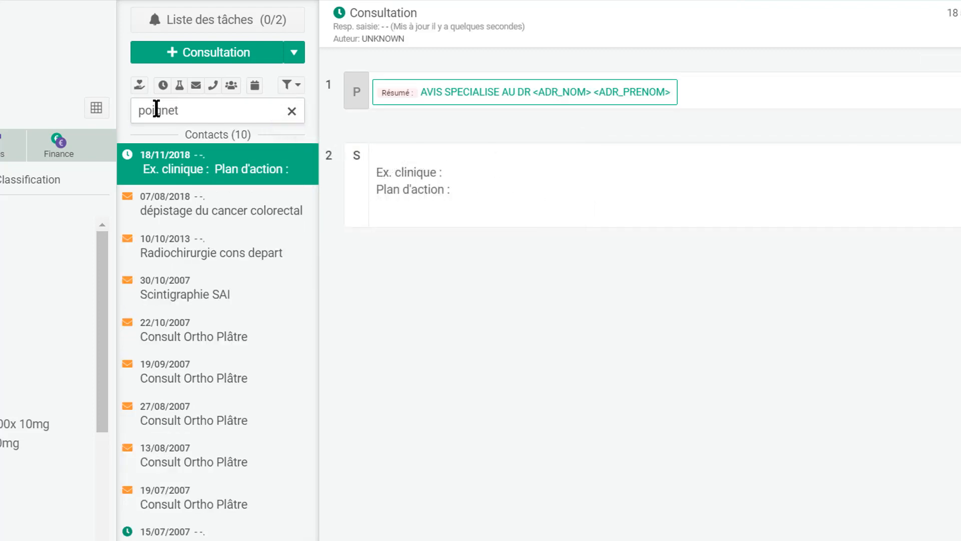
{"action": "left_click", "coordinate": [266, 216]}
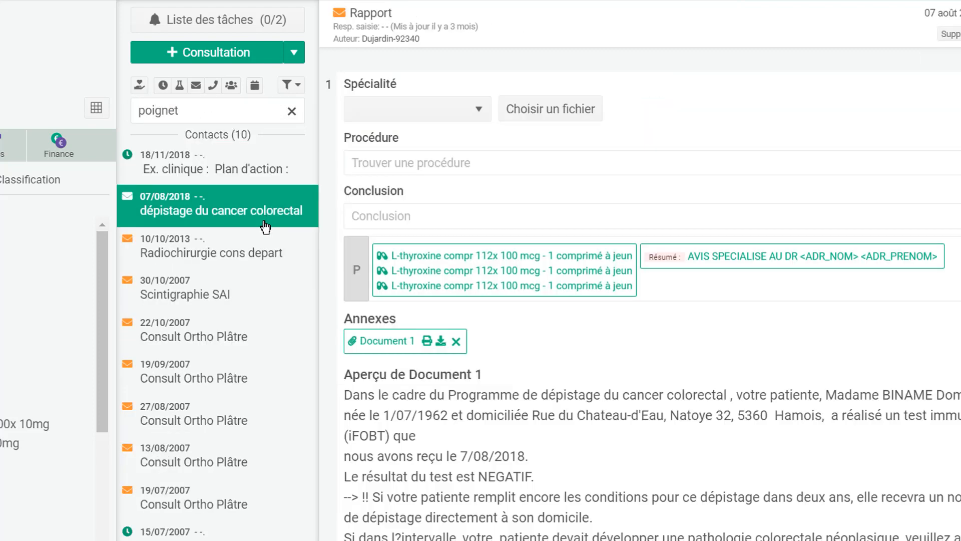
{"action": "left_click", "coordinate": [256, 252]}
{"action": "left_click", "coordinate": [235, 300]}
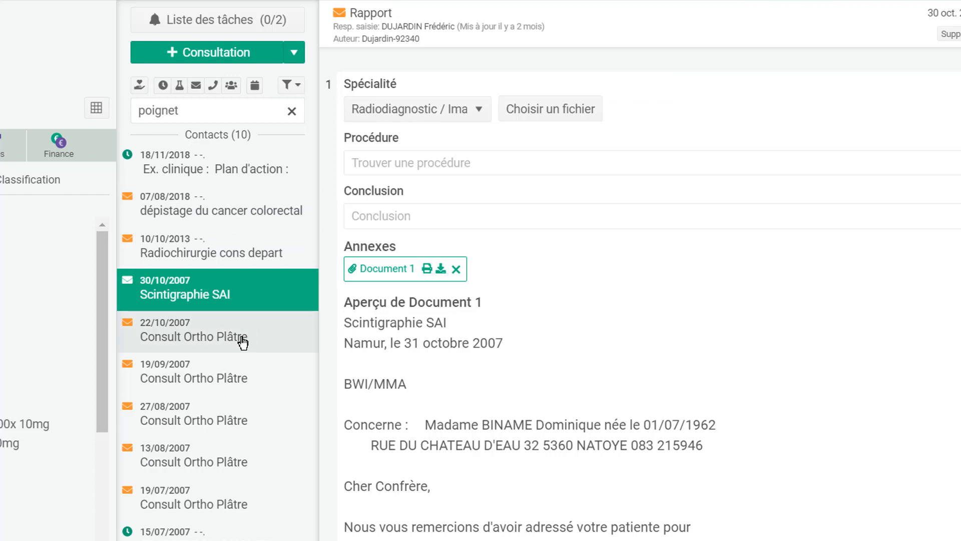
{"action": "left_click", "coordinate": [245, 340]}
{"action": "left_click", "coordinate": [247, 386]}
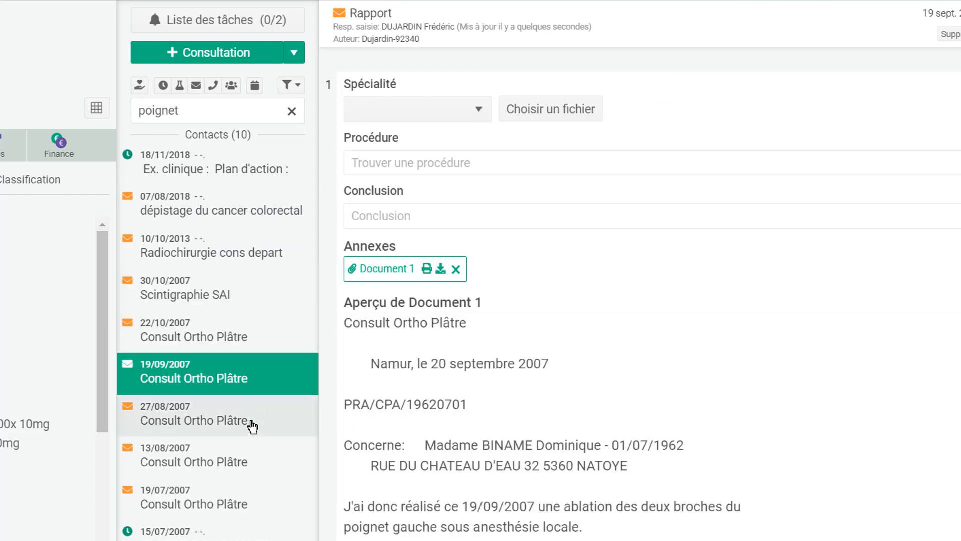
{"action": "left_click", "coordinate": [250, 422]}
{"action": "left_click", "coordinate": [230, 539]}
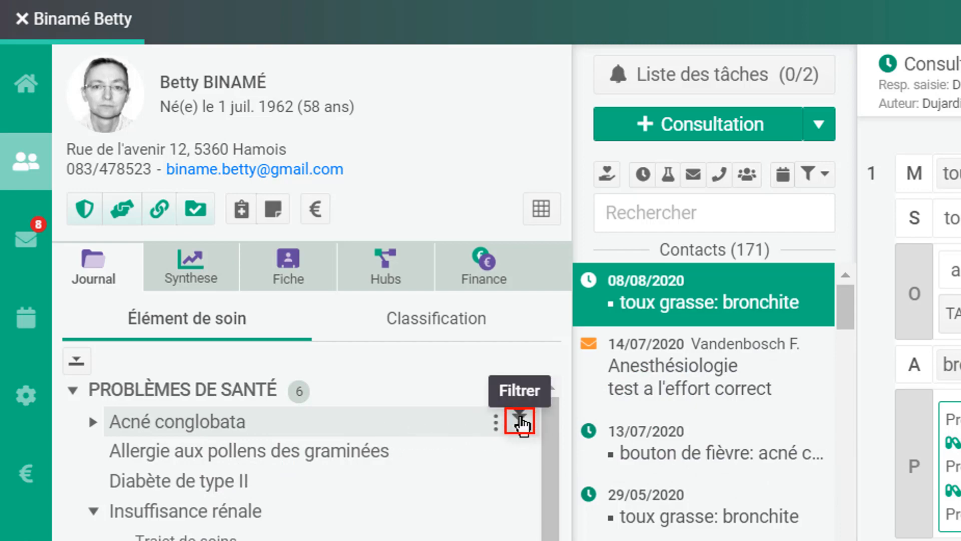
- Filter contacts by acné conglobata, then diabète de type II, opening the 26/09/2013 and 10/02/2011 reports
{"action": "left_click", "coordinate": [520, 423]}
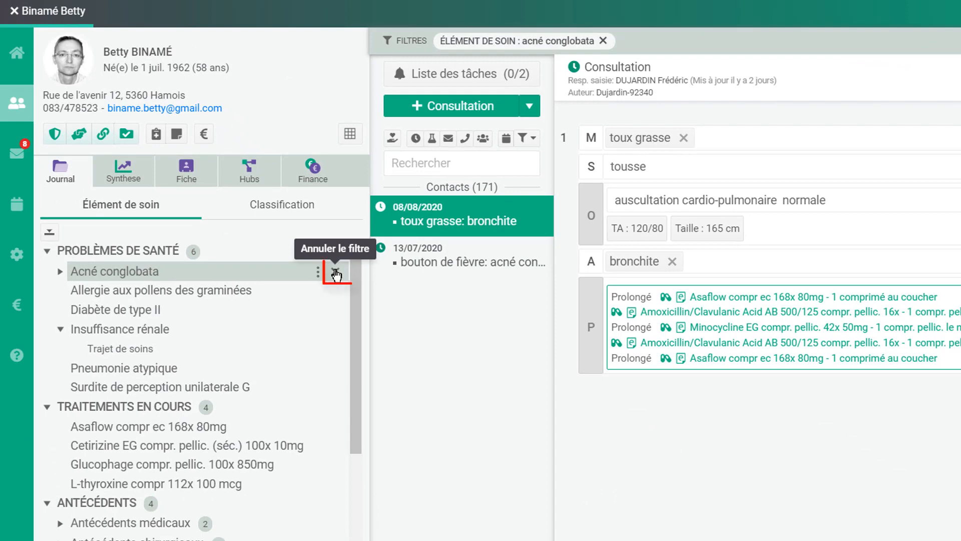
{"action": "left_click", "coordinate": [336, 273]}
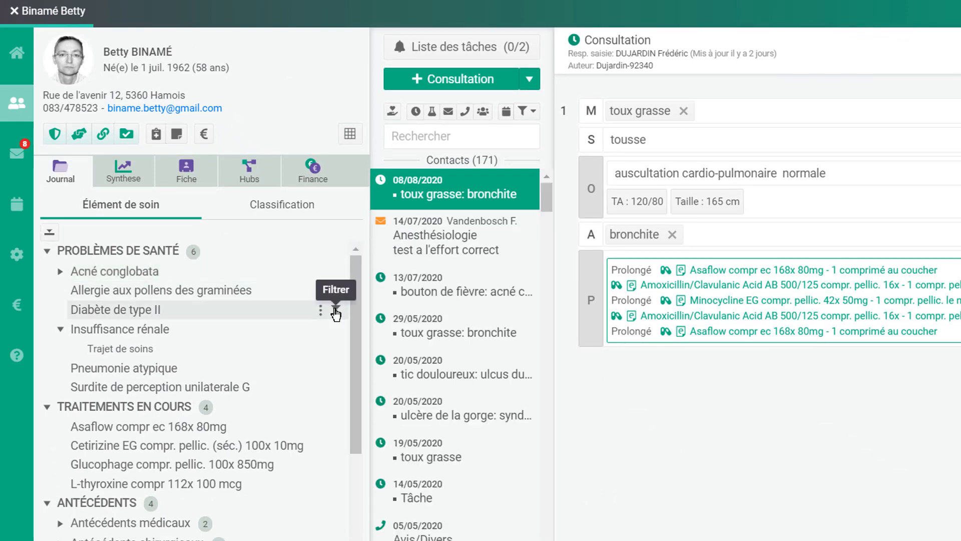
{"action": "left_click", "coordinate": [336, 310]}
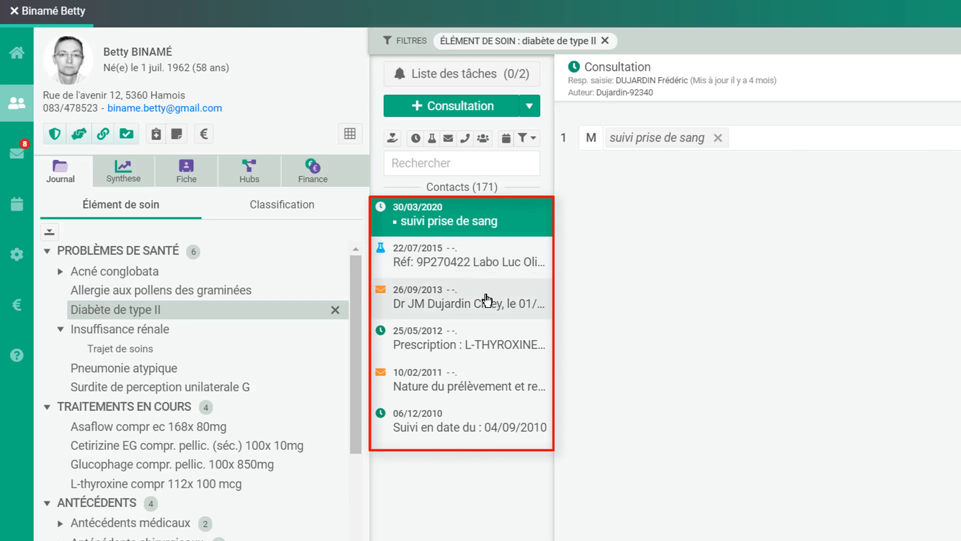
{"action": "left_click", "coordinate": [486, 301]}
{"action": "left_click", "coordinate": [481, 371]}
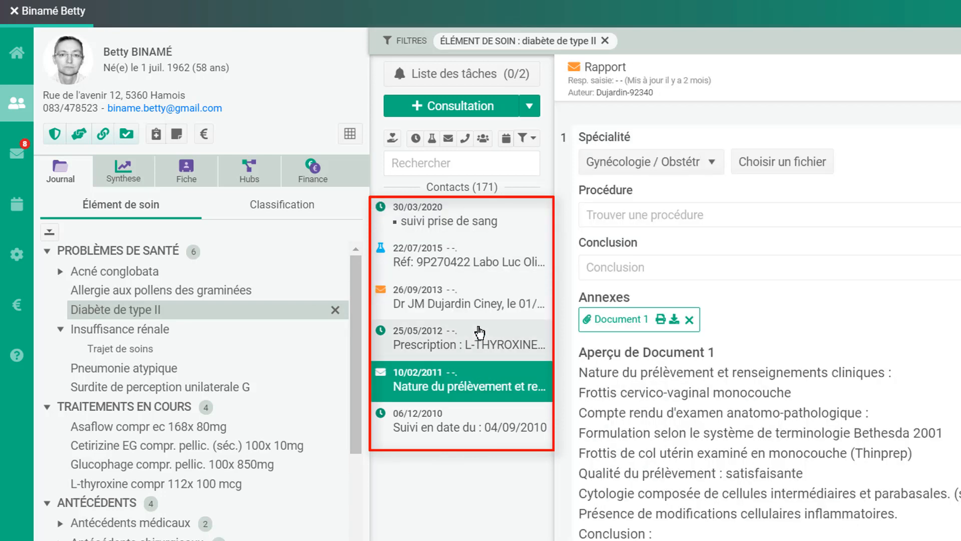
{"action": "left_click", "coordinate": [335, 310]}
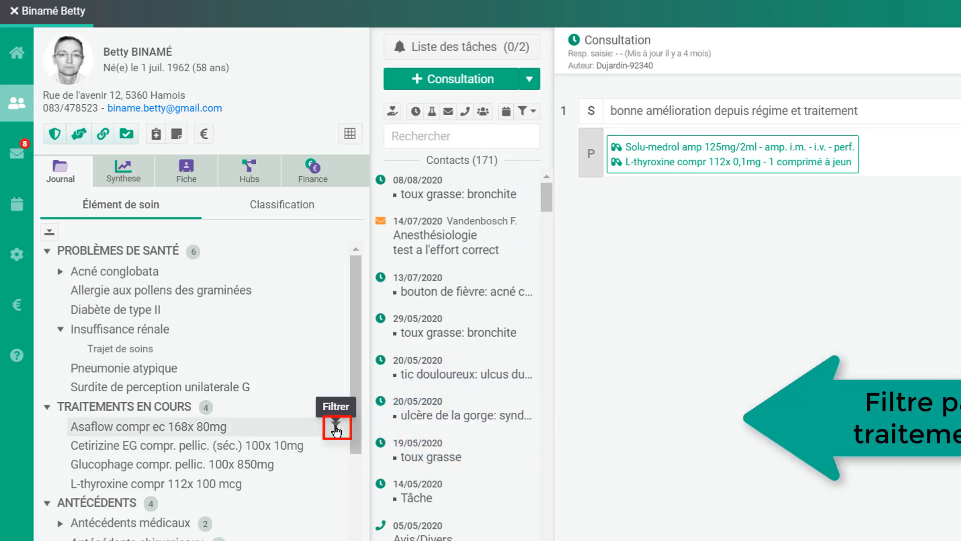
- Filter by Asaflow, then by Bronchite, and open the 29/05/2020 bronchitis consultation
{"action": "left_click", "coordinate": [336, 428]}
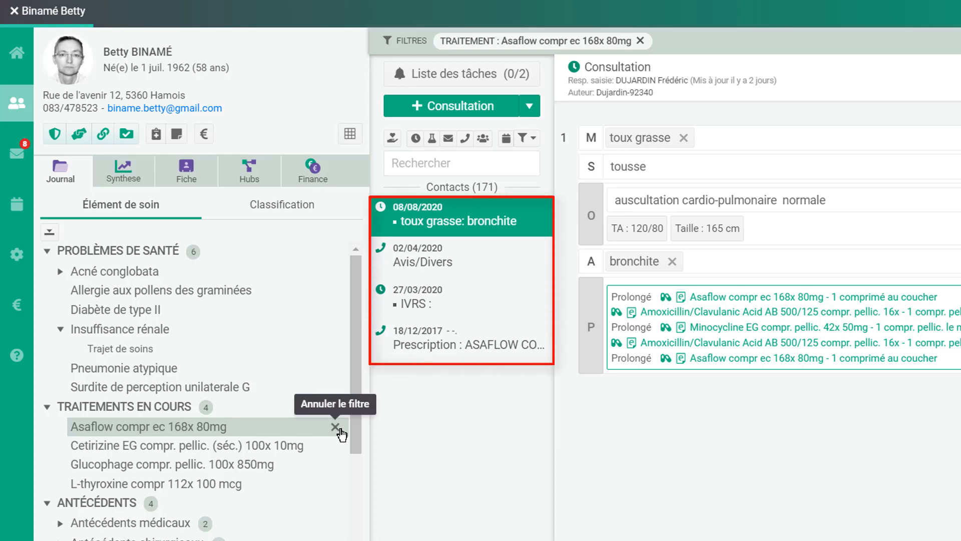
{"action": "left_click", "coordinate": [337, 428]}
{"action": "left_click_drag", "start_coordinate": [356, 425], "coordinate": [356, 489]}
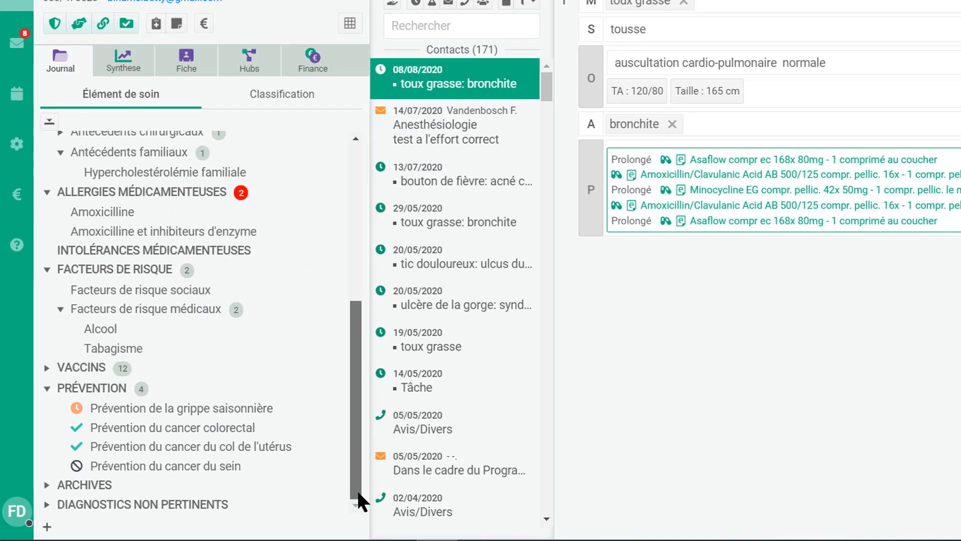
{"action": "left_click", "coordinate": [44, 506]}
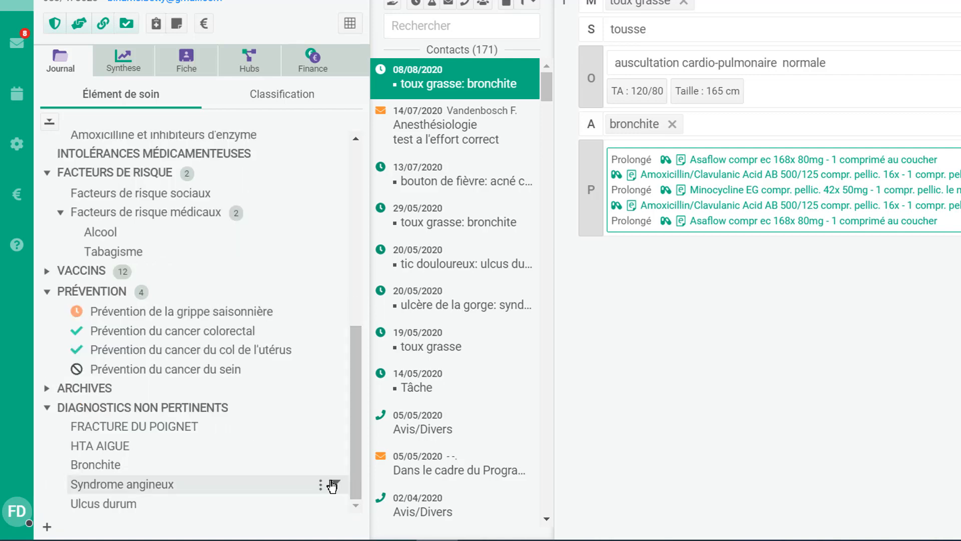
{"action": "mouse_move", "coordinate": [299, 469]}
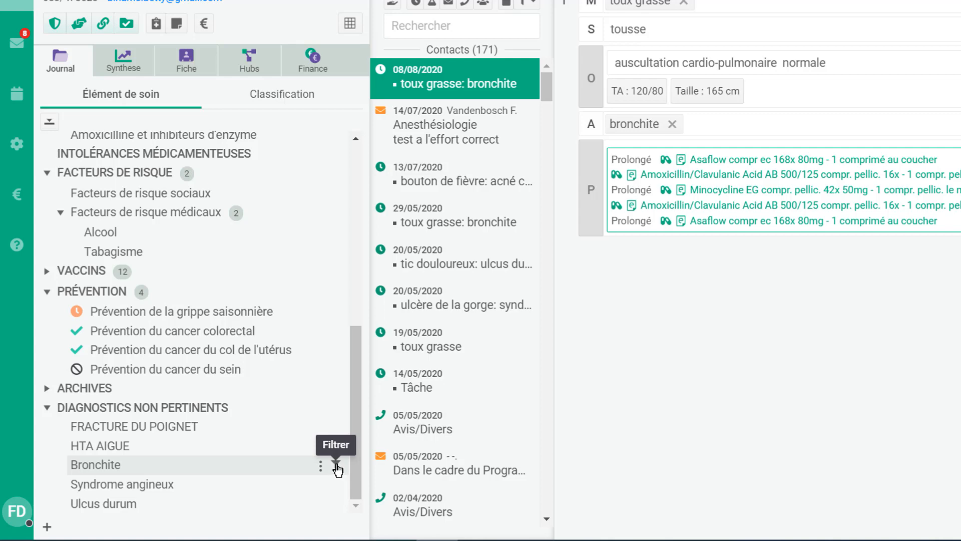
{"action": "left_click", "coordinate": [336, 469]}
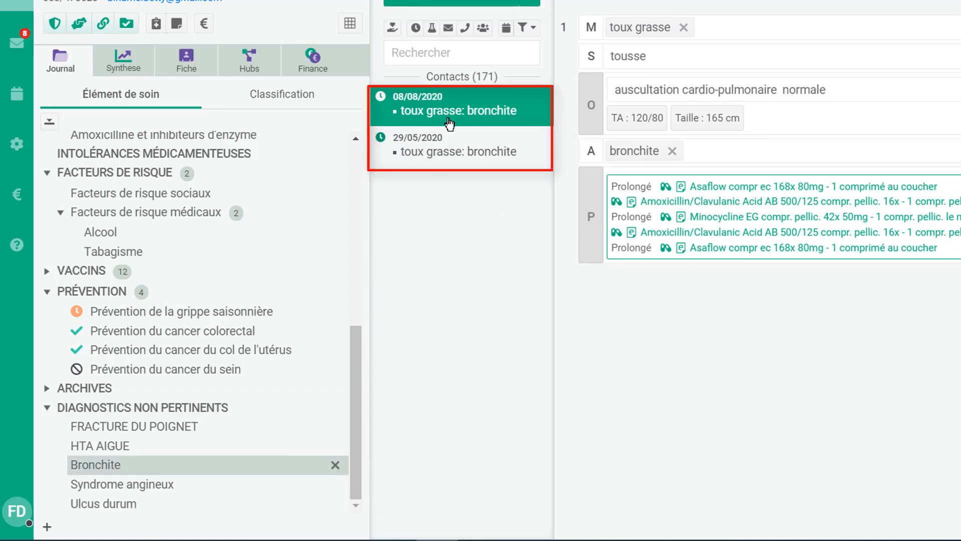
{"action": "left_click", "coordinate": [451, 140]}
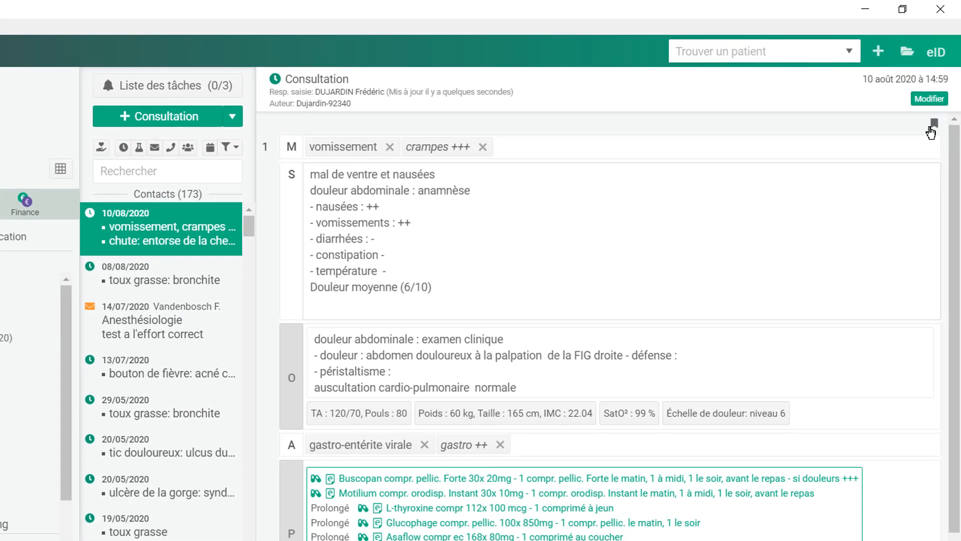
- Link the acné conglobata health problem to this consultation via its care element list
{"action": "left_click", "coordinate": [935, 125]}
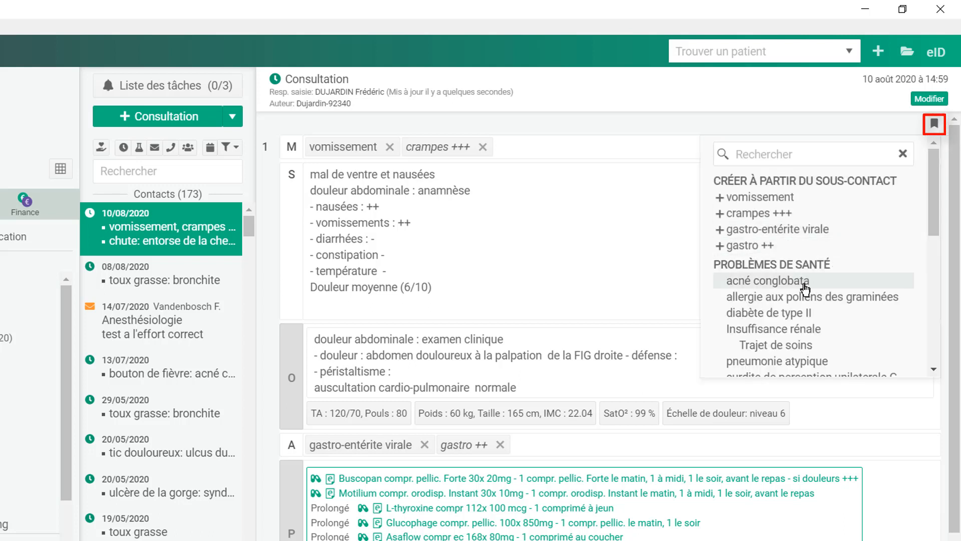
{"action": "left_click", "coordinate": [805, 285]}
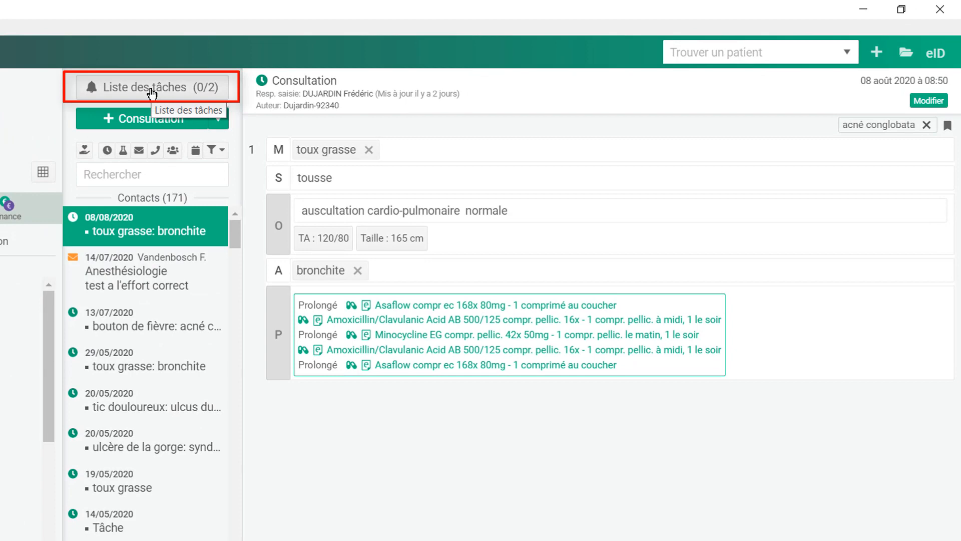
- Mark Prévention du cancer colorectal done and renewable every 3 ans, then start a new consultation
{"action": "left_click", "coordinate": [151, 90]}
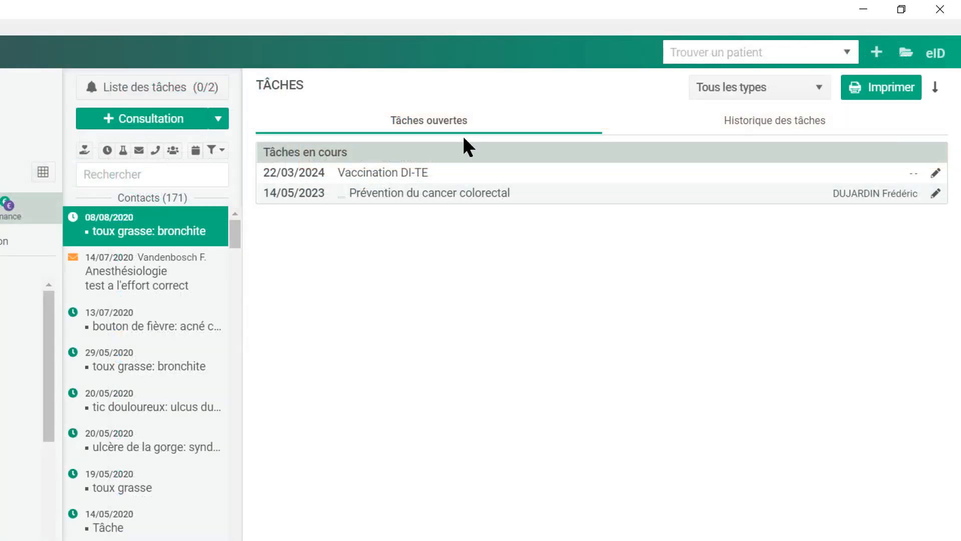
{"action": "left_click", "coordinate": [936, 195]}
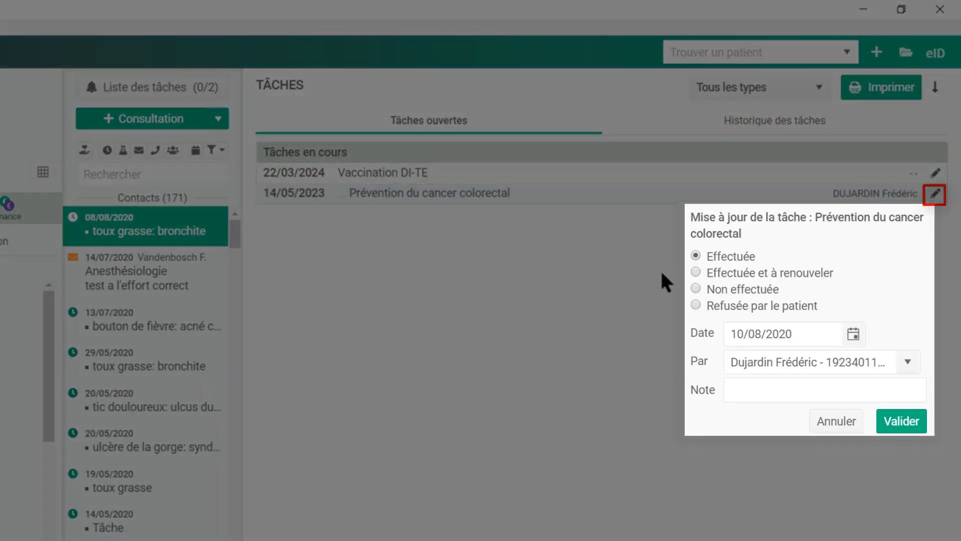
{"action": "left_click", "coordinate": [696, 272]}
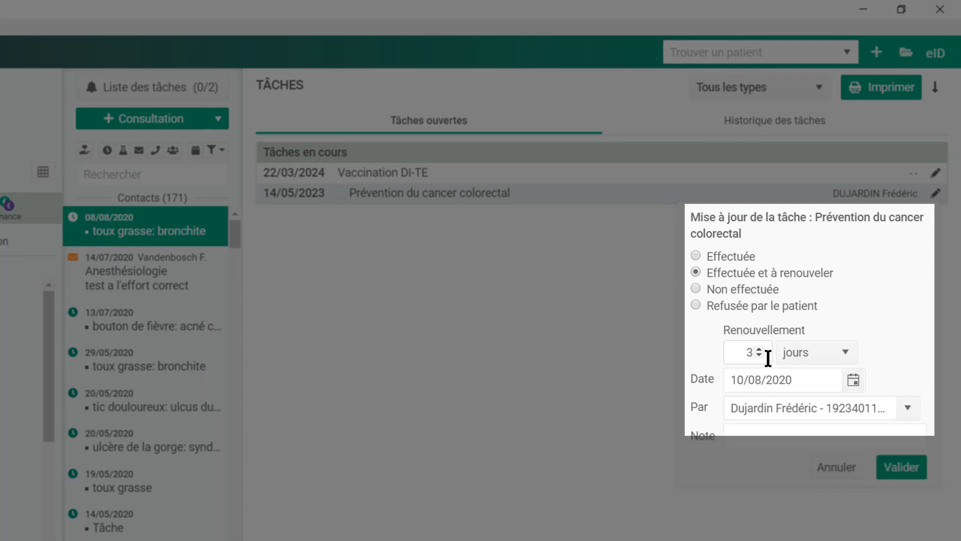
{"action": "left_click", "coordinate": [846, 353]}
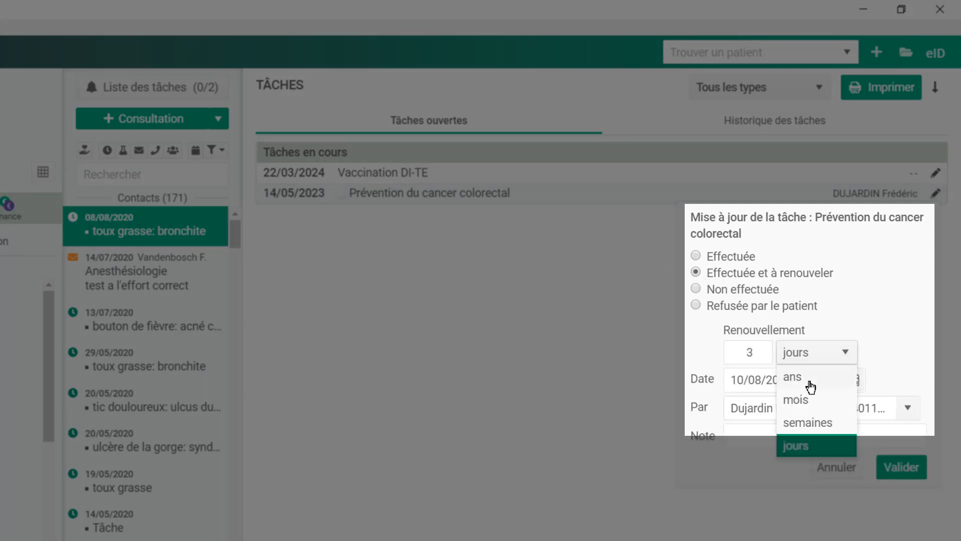
{"action": "left_click", "coordinate": [787, 378]}
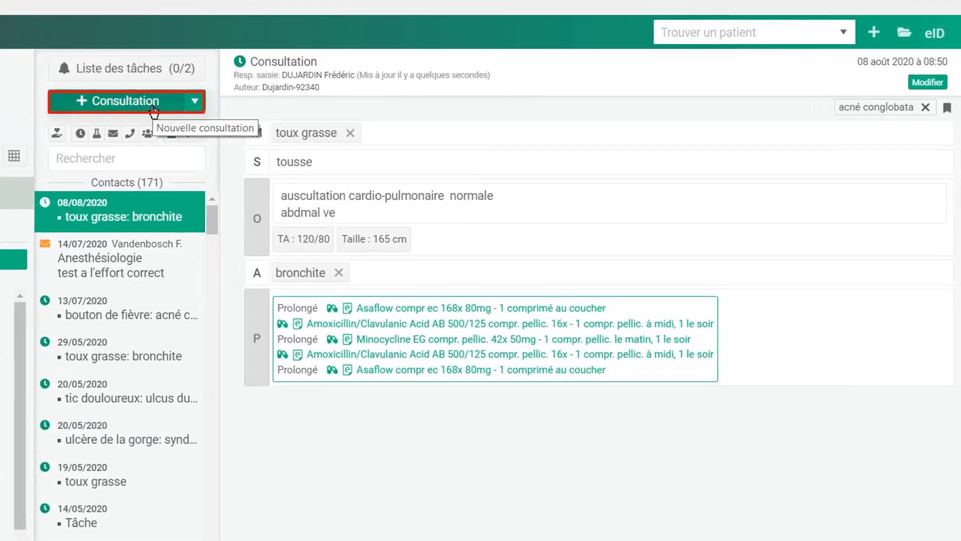
{"action": "left_click", "coordinate": [130, 111]}
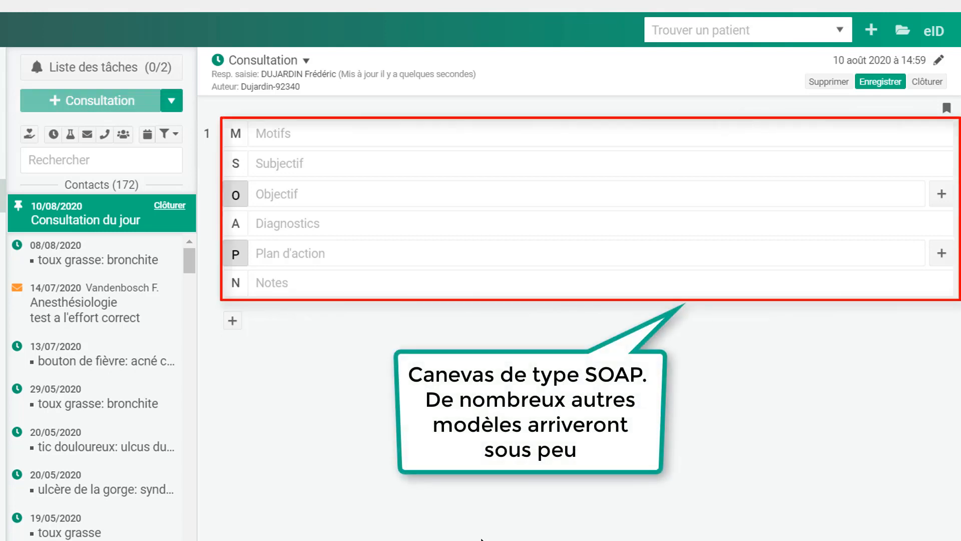
- Enter vomissement and crampes +++ in the Motifs field as visit reasons
{"action": "left_click", "coordinate": [322, 143]}
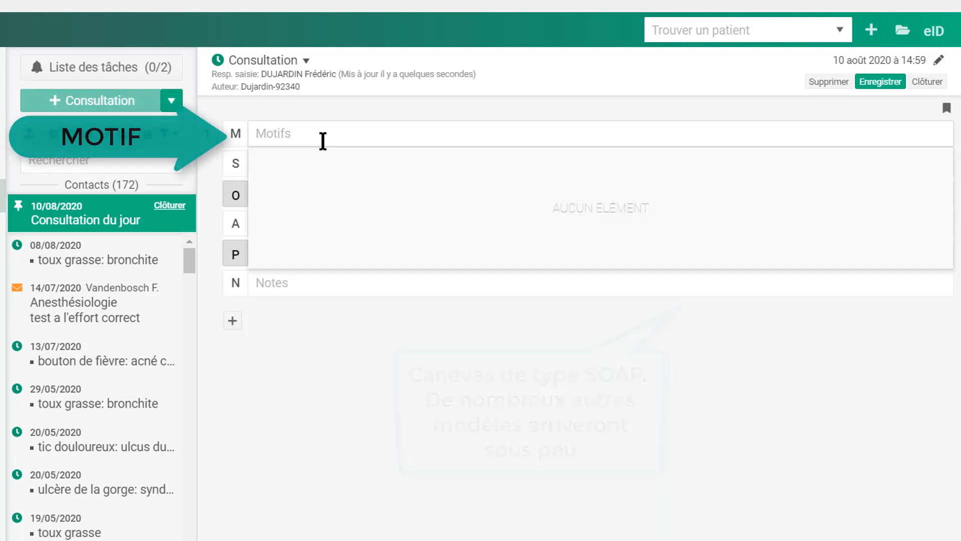
{"action": "type", "text": "vomisse"}
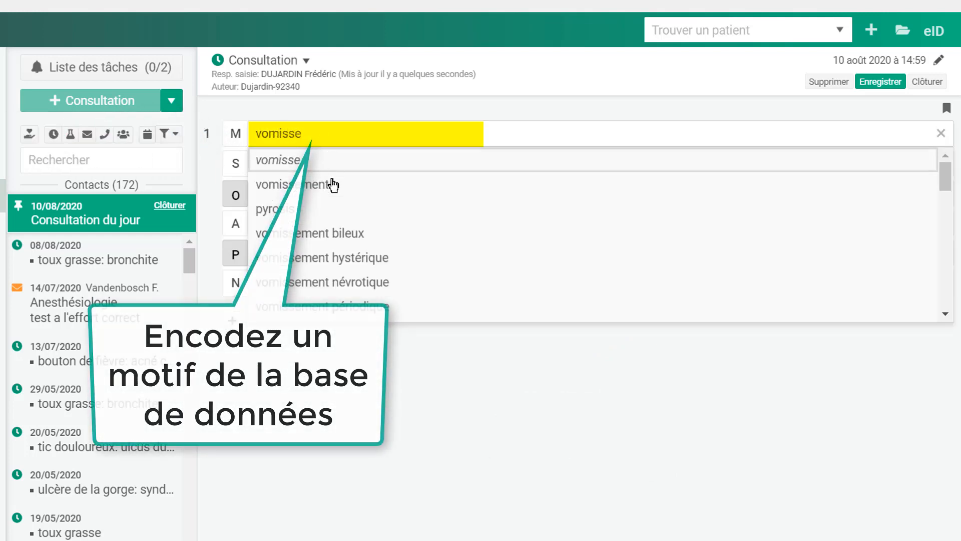
{"action": "left_click", "coordinate": [324, 185]}
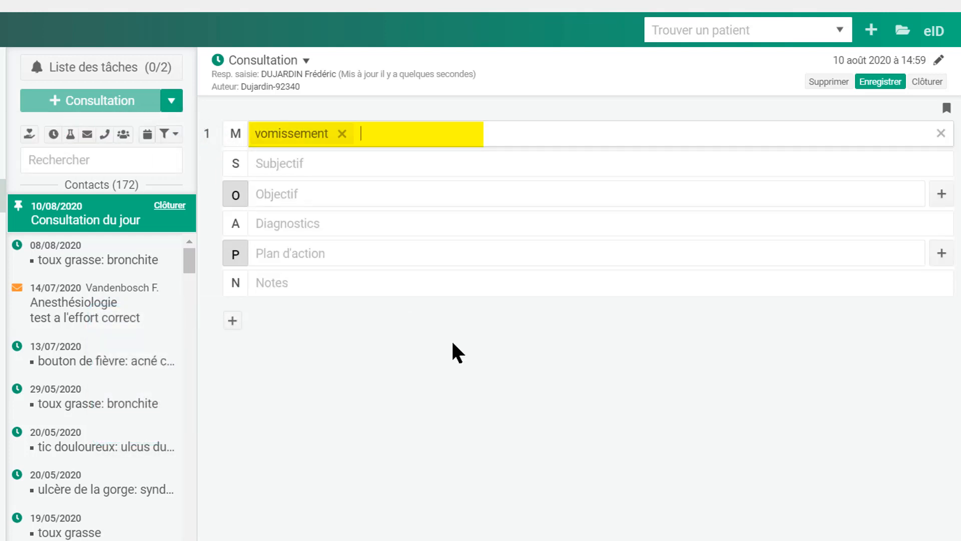
{"action": "type", "text": "crampes +++"}
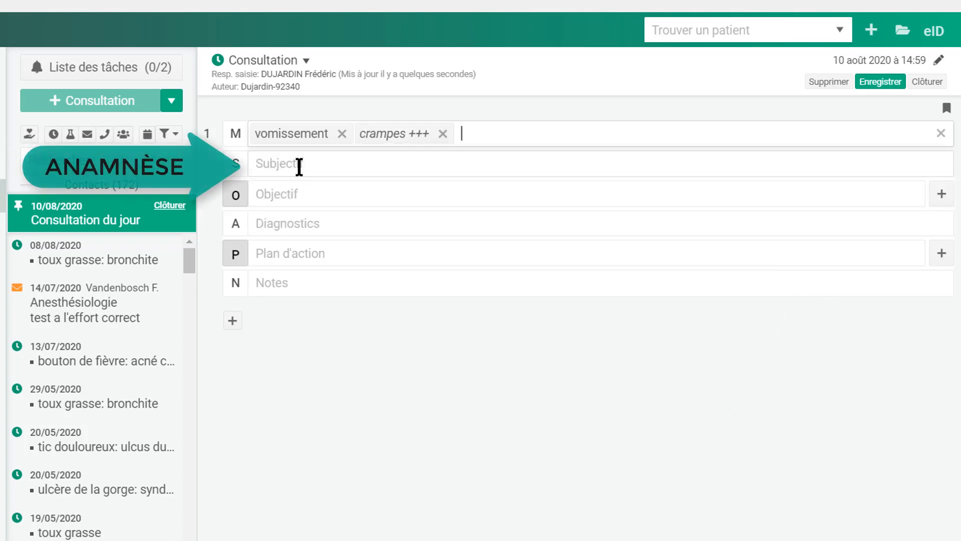
- Write 'mal de ventre et nausées', insert the douleur abdominale anamnesis template and score nausées ++
{"action": "left_click", "coordinate": [299, 167]}
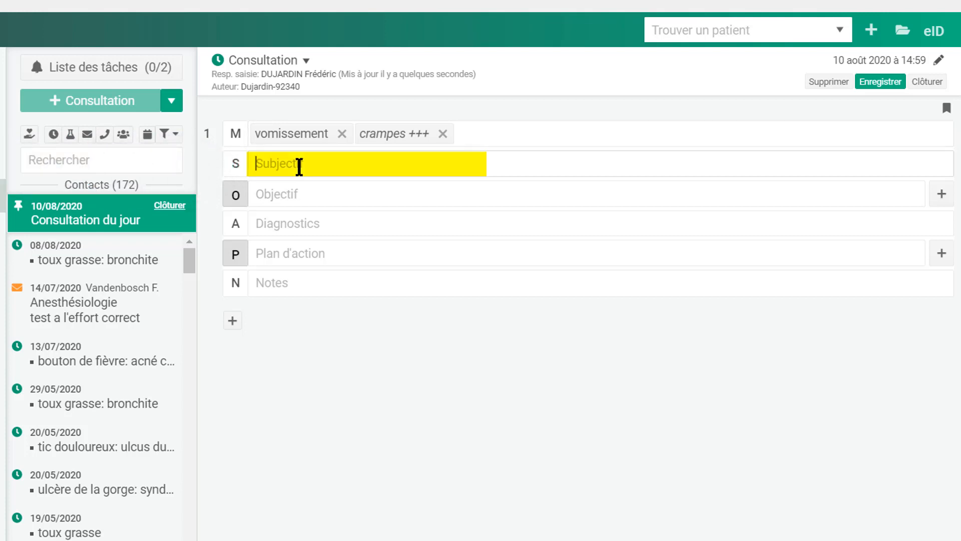
{"action": "type", "text": "mal de ventre et nausées"}
{"action": "key", "text": "Return"}
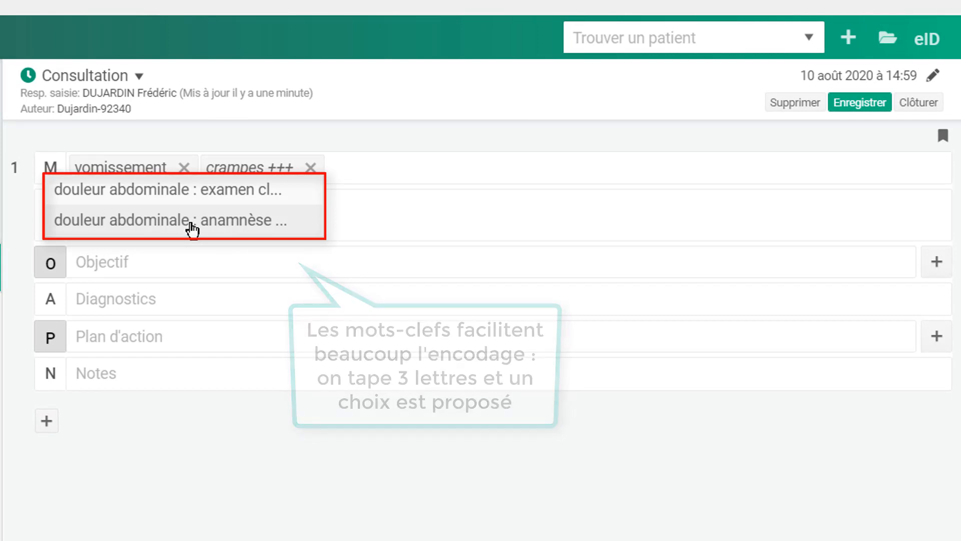
{"action": "left_click", "coordinate": [192, 231]}
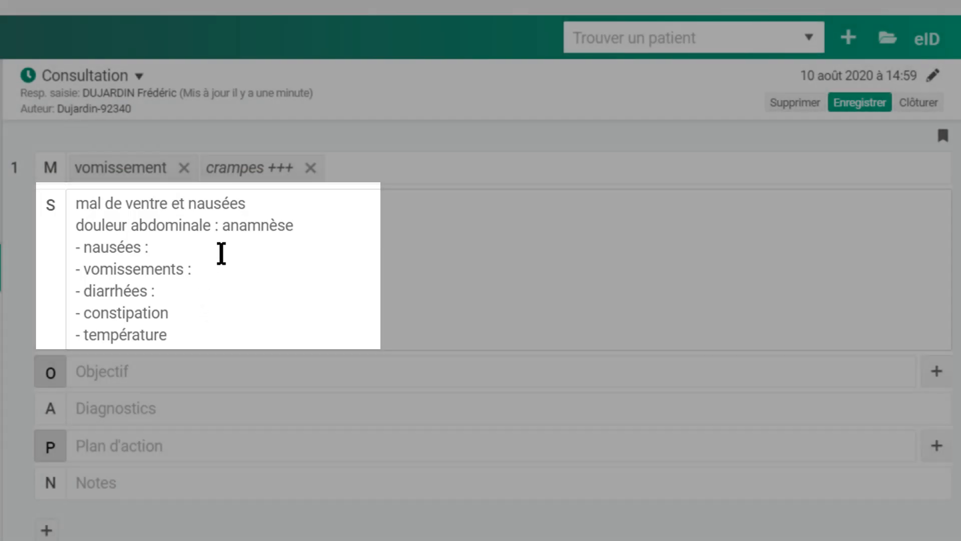
{"action": "left_click", "coordinate": [221, 251]}
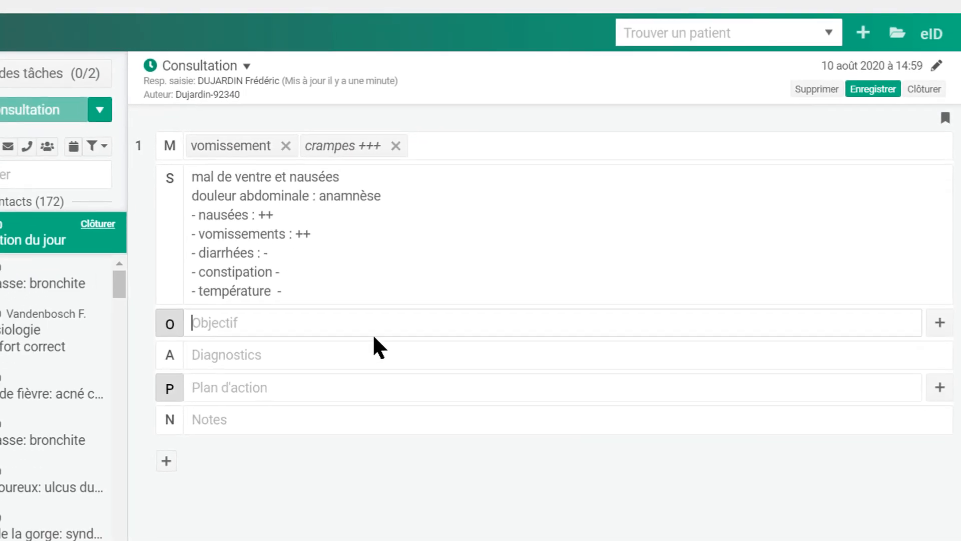
{"action": "left_click", "coordinate": [299, 368]}
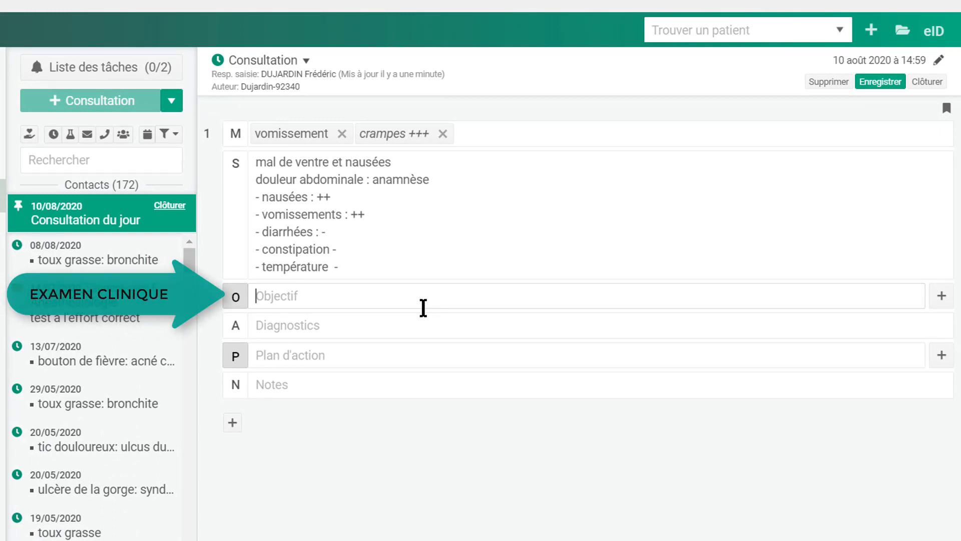
- Insert the abdominal exam template, noting pain on palpation of the right iliac fossa
{"action": "type", "text": "dou"}
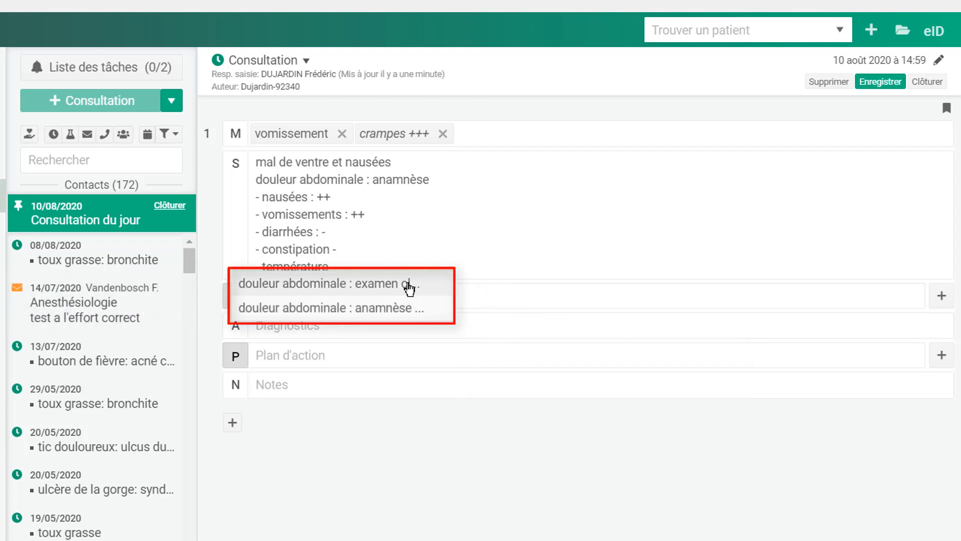
{"action": "left_click", "coordinate": [410, 288]}
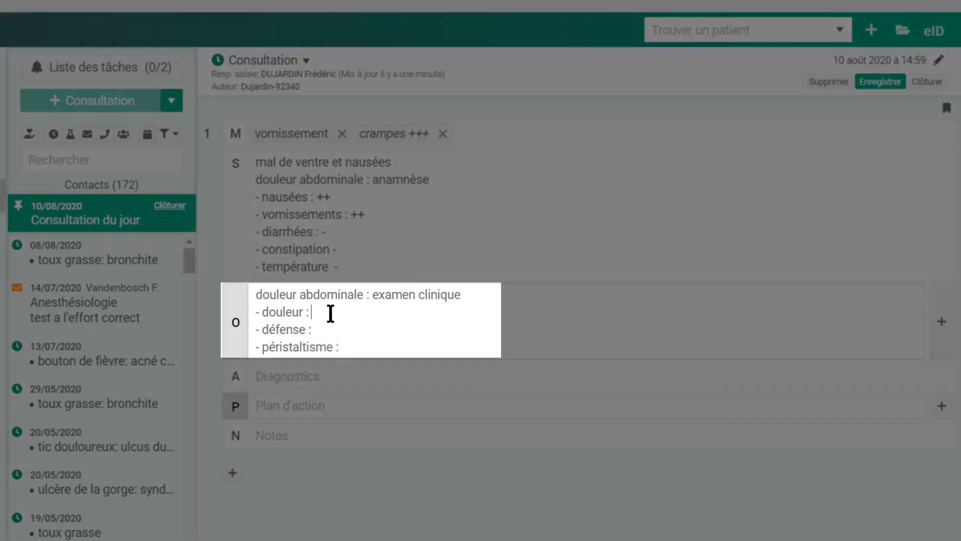
{"action": "type", "text": "abd"}
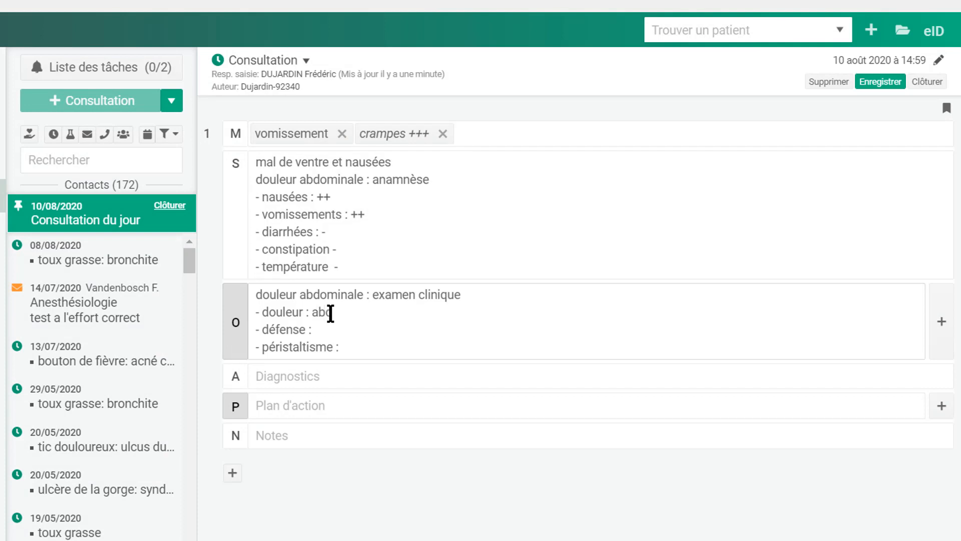
{"action": "mouse_move", "coordinate": [330, 314]}
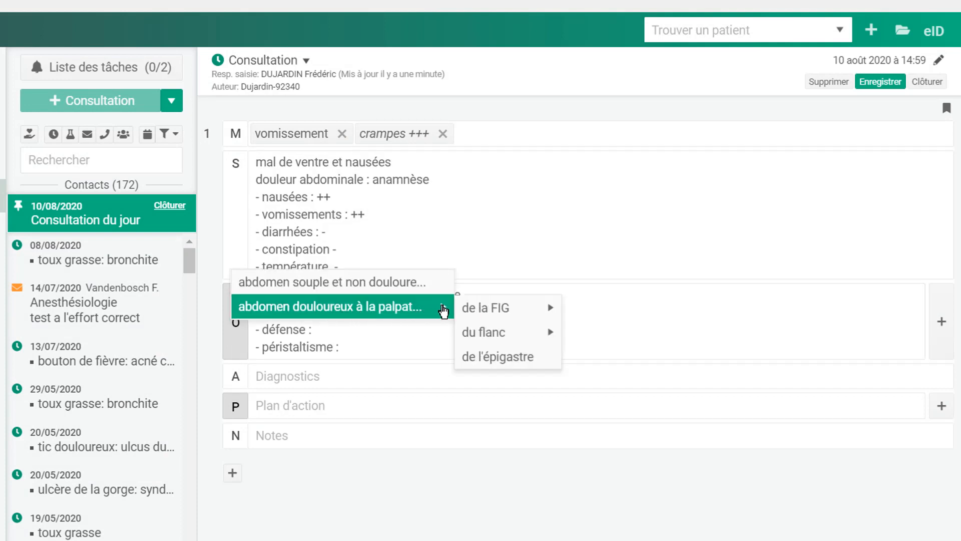
{"action": "mouse_move", "coordinate": [468, 308]}
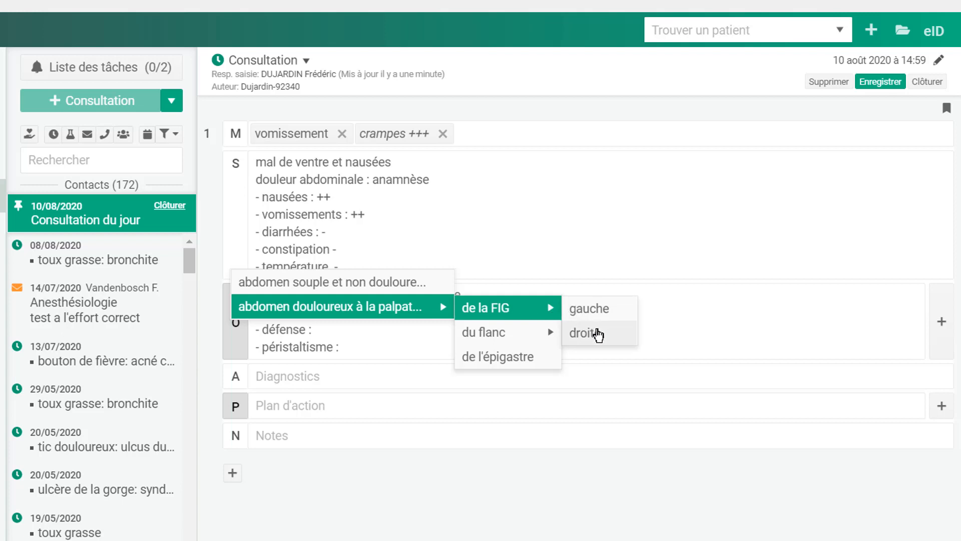
{"action": "left_click", "coordinate": [602, 336]}
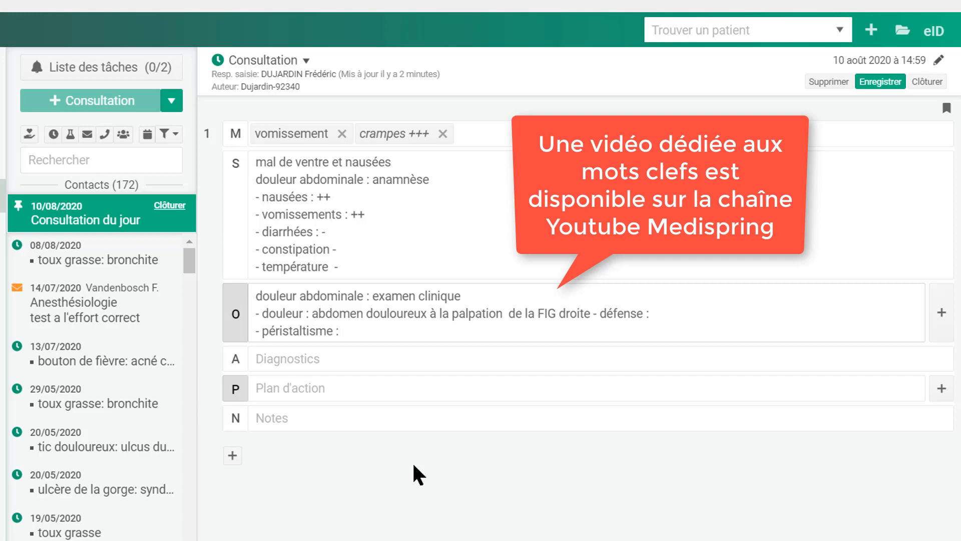
- Add an 'auscultation cardio-pulmonaire normale' line to the objective notes
{"action": "key", "text": "Return"}
{"action": "type", "text": "aus"}
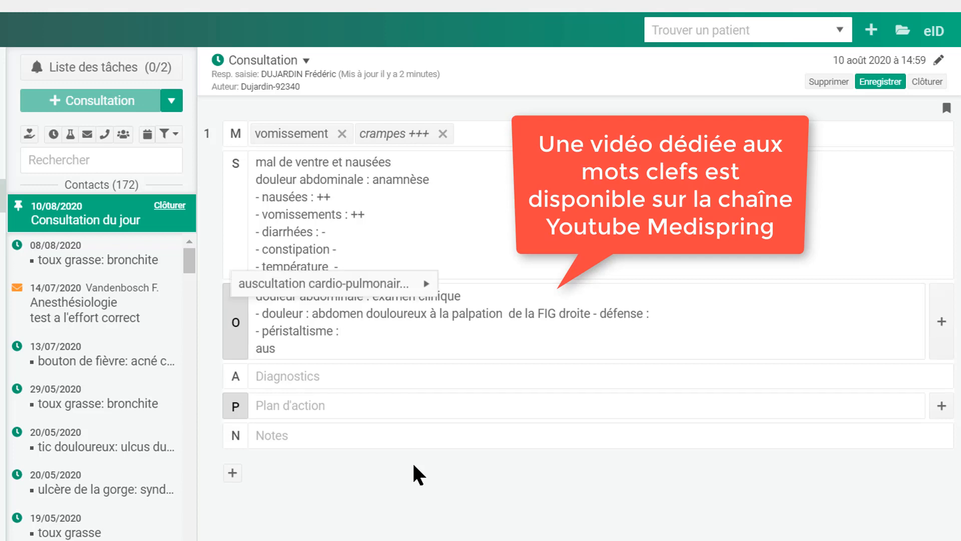
{"action": "mouse_move", "coordinate": [415, 284]}
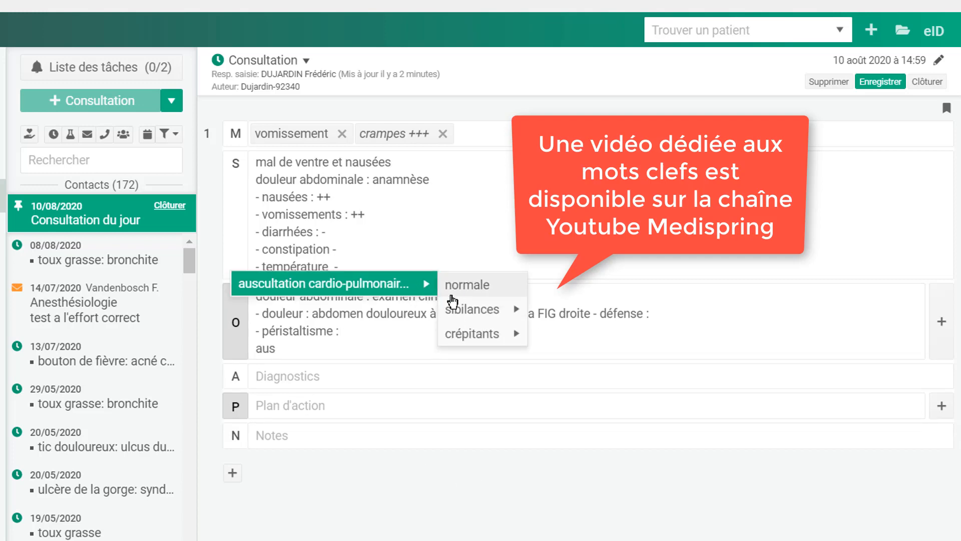
{"action": "left_click", "coordinate": [454, 298]}
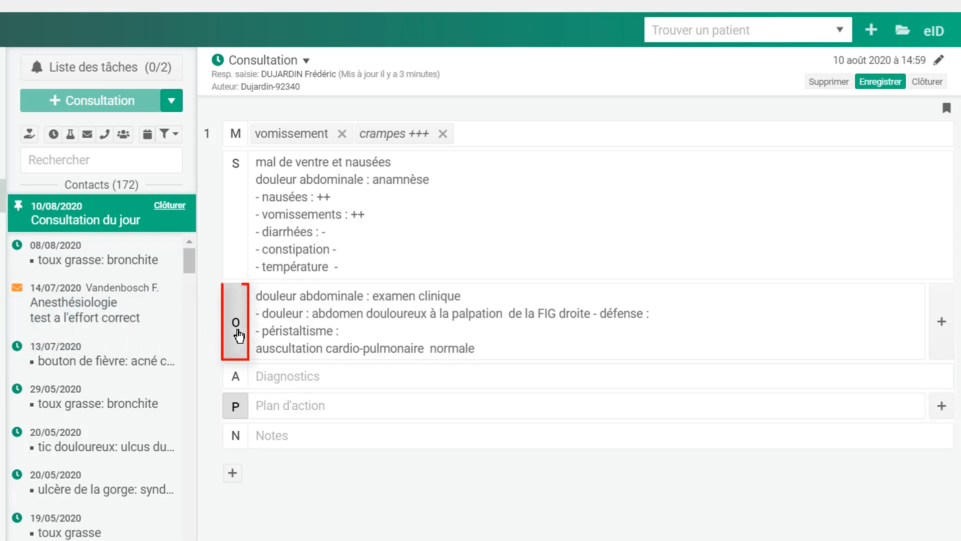
- Enter tension 140/80, pulse 88, SpO2 98 % and weight 87 kg in Biométrie
{"action": "left_click", "coordinate": [239, 335]}
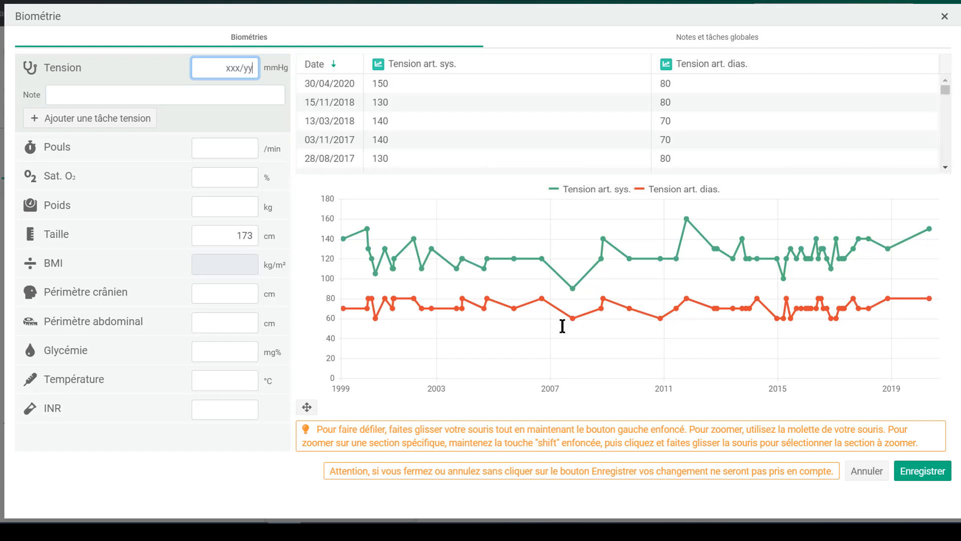
{"action": "type", "text": "140/80"}
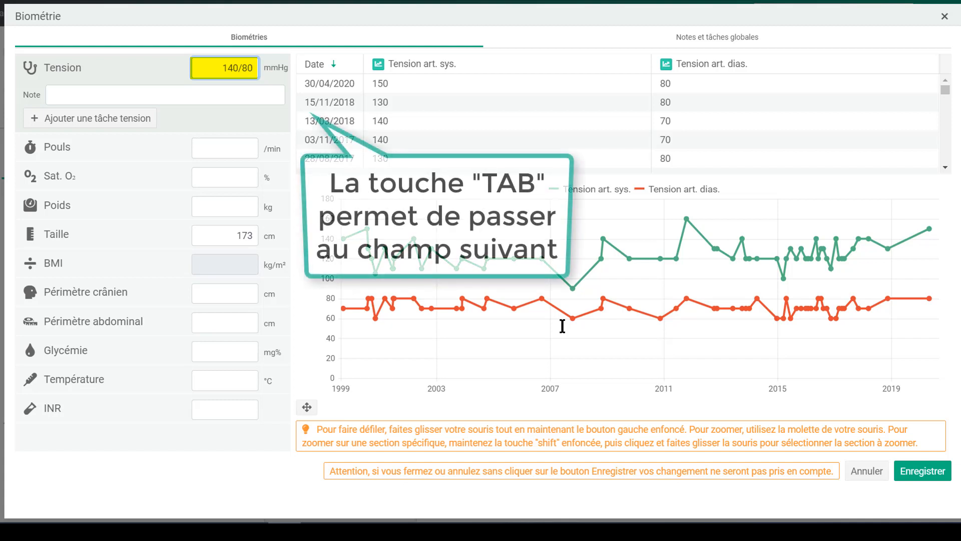
{"action": "key", "text": "Tab"}
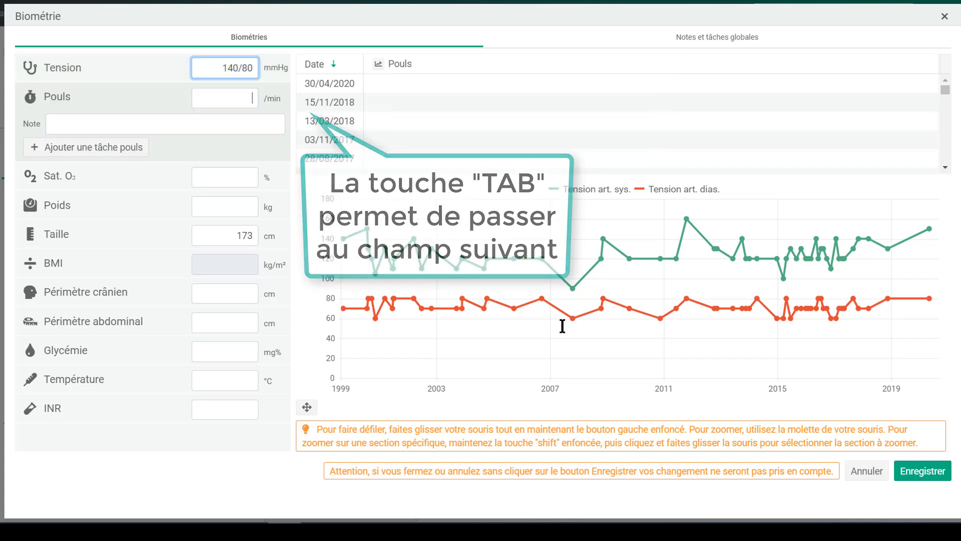
{"action": "type", "text": "88"}
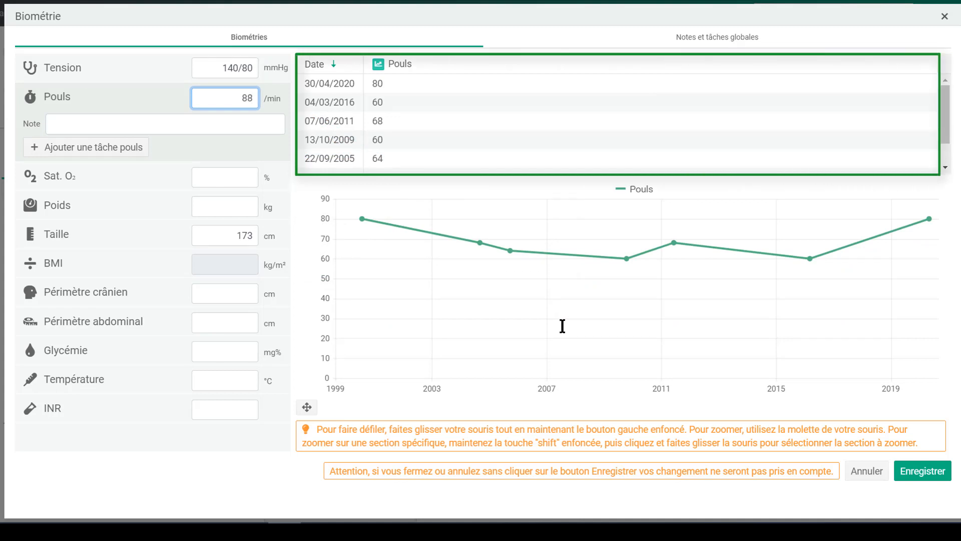
{"action": "key", "text": "Tab"}
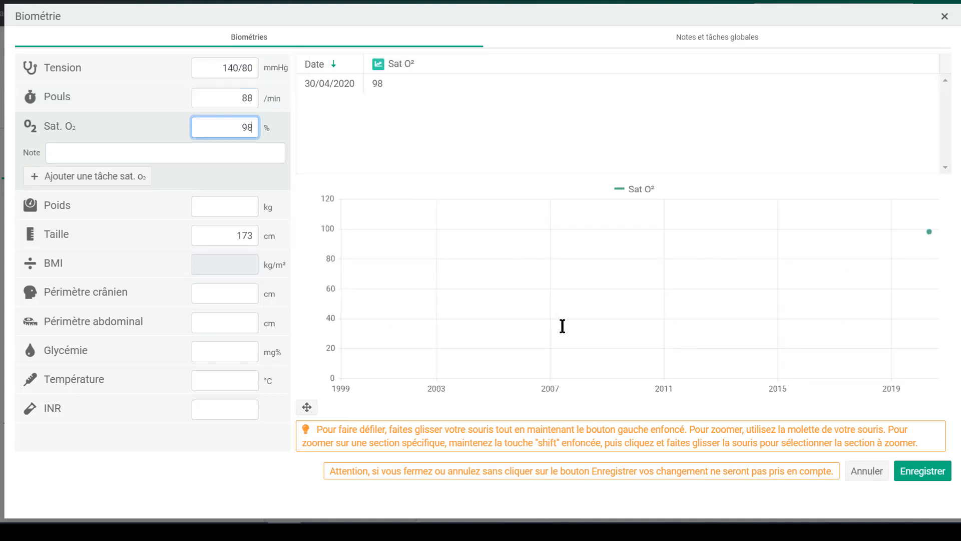
{"action": "key", "text": "Tab"}
{"action": "type", "text": "8"}
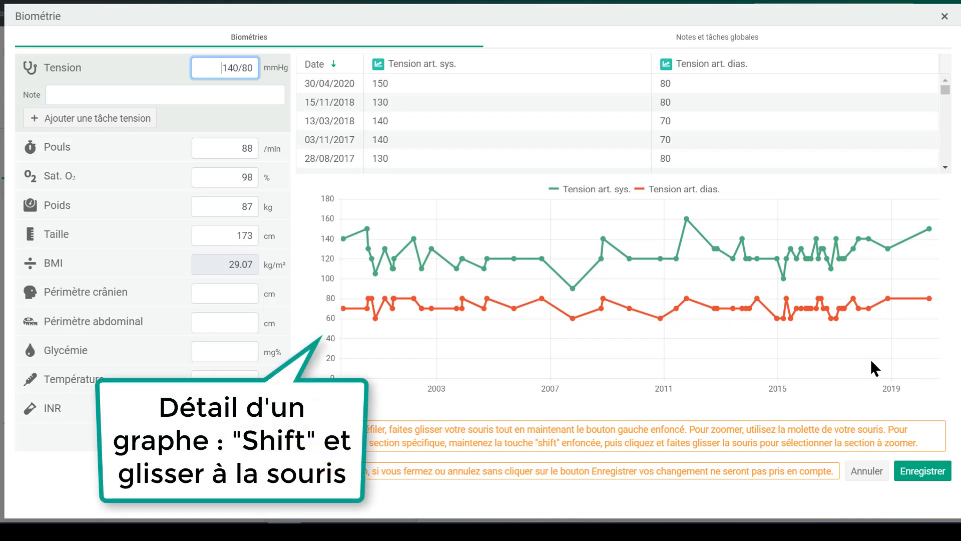
- Zoom the blood-pressure chart to 2008–2018 and view it and the weight chart full-screen
{"action": "left_click_drag", "start_coordinate": [873, 369], "coordinate": [564, 203]}
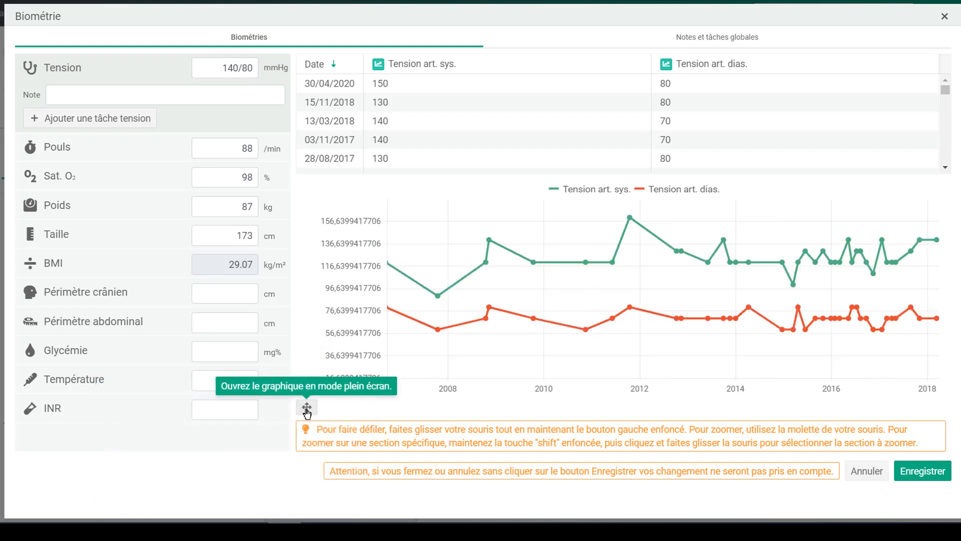
{"action": "left_click", "coordinate": [307, 408]}
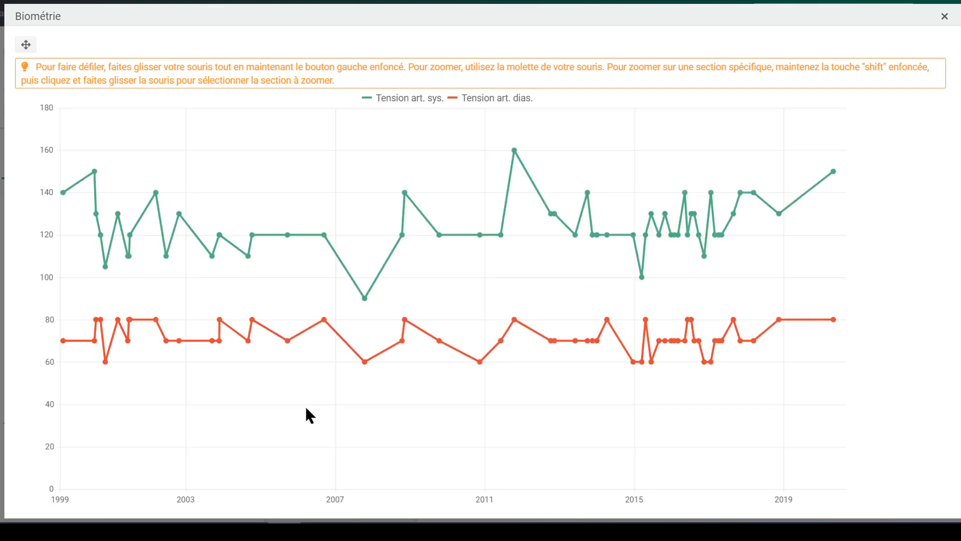
{"action": "left_click", "coordinate": [945, 16]}
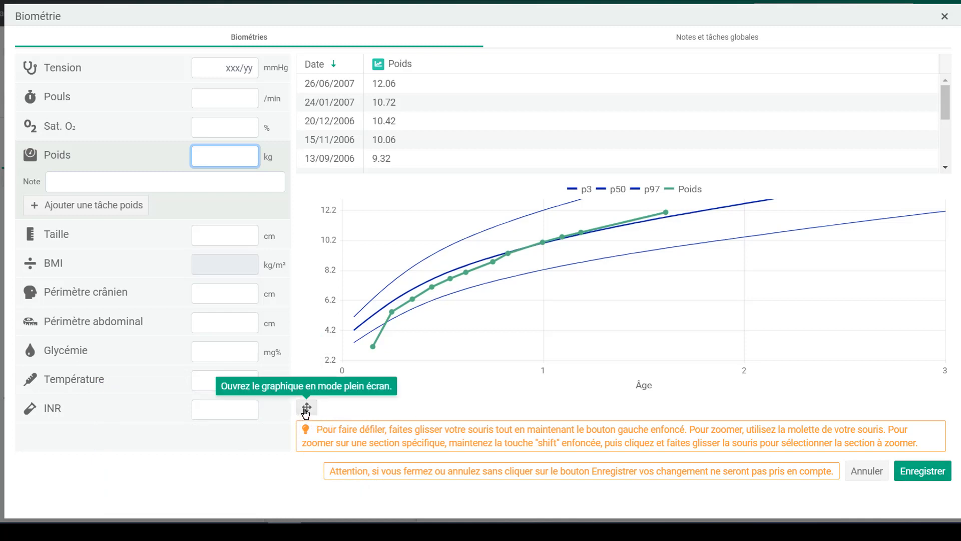
{"action": "left_click", "coordinate": [306, 408]}
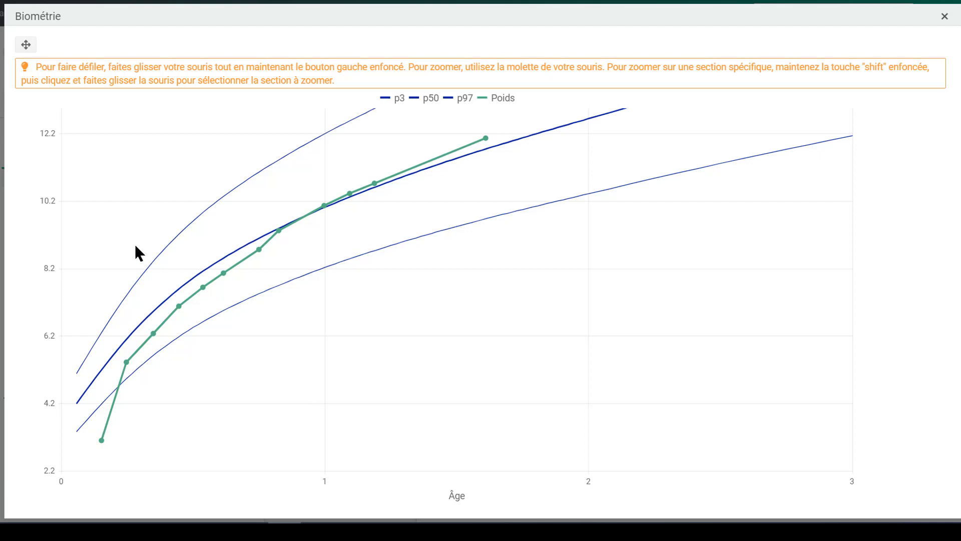
{"action": "left_click_drag", "start_coordinate": [100, 199], "coordinate": [305, 429]}
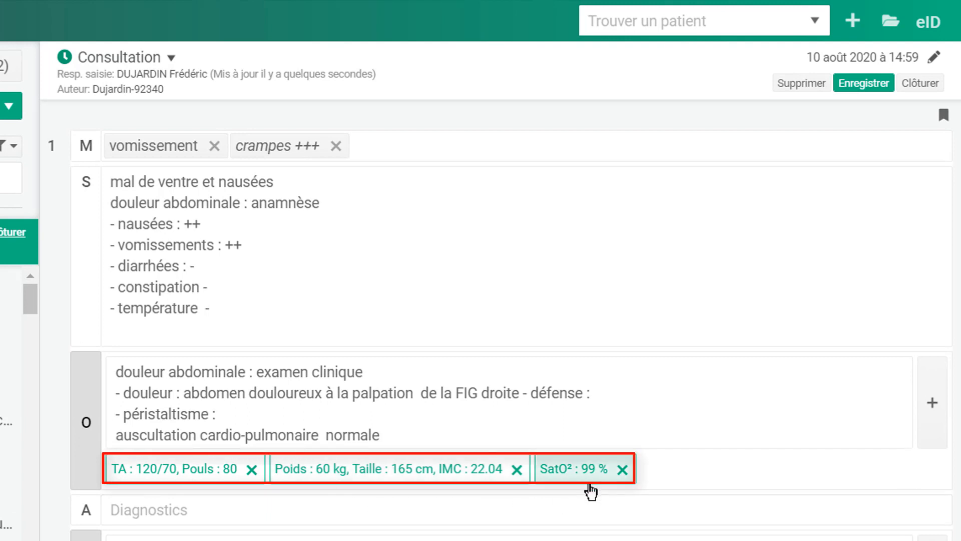
- Rate the patient's pain at level 6 on the Échelles pain scale
{"action": "left_click", "coordinate": [932, 428]}
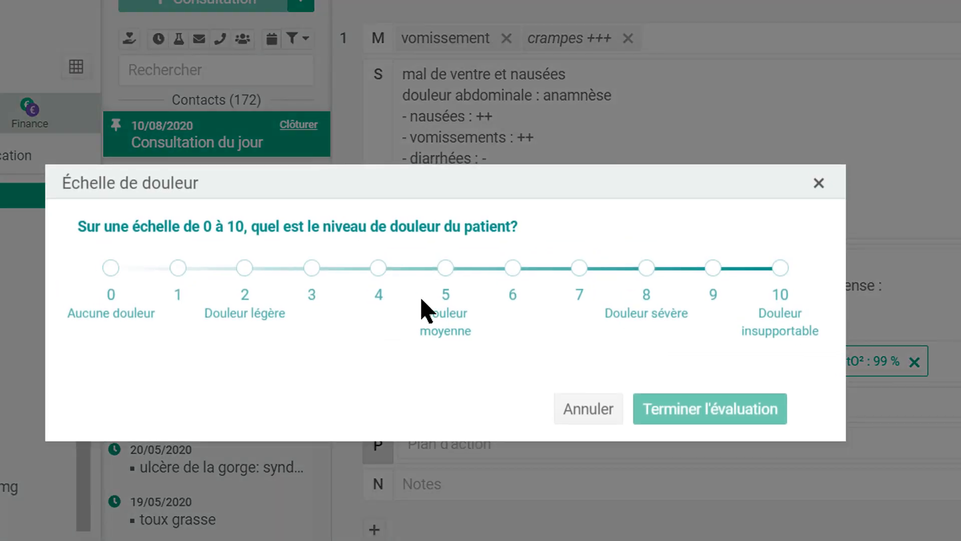
{"action": "left_click", "coordinate": [508, 272]}
{"action": "left_click", "coordinate": [689, 412]}
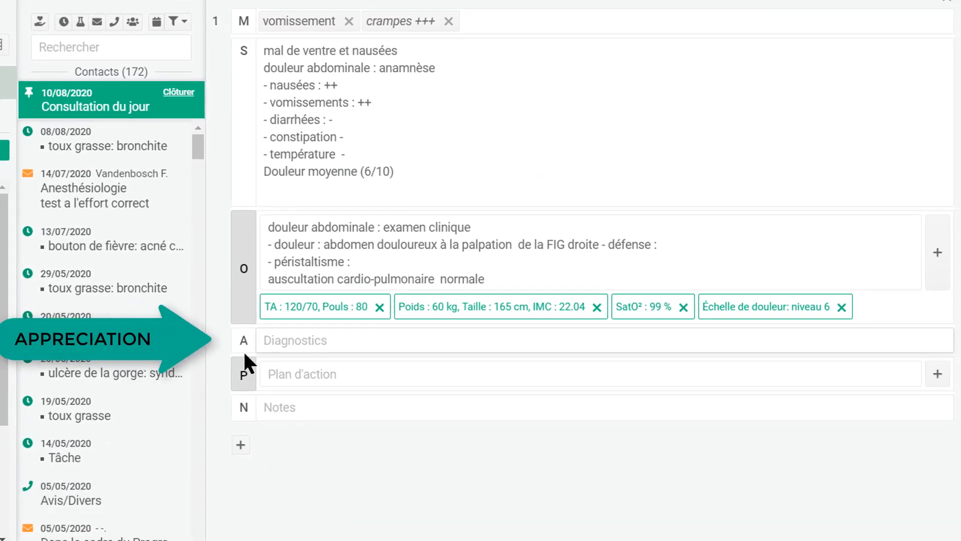
- Add diagnoses gastro-entérite virale and the free-text entry 'gastro ++'
{"action": "left_click", "coordinate": [296, 341]}
{"action": "type", "text": "gastroen"}
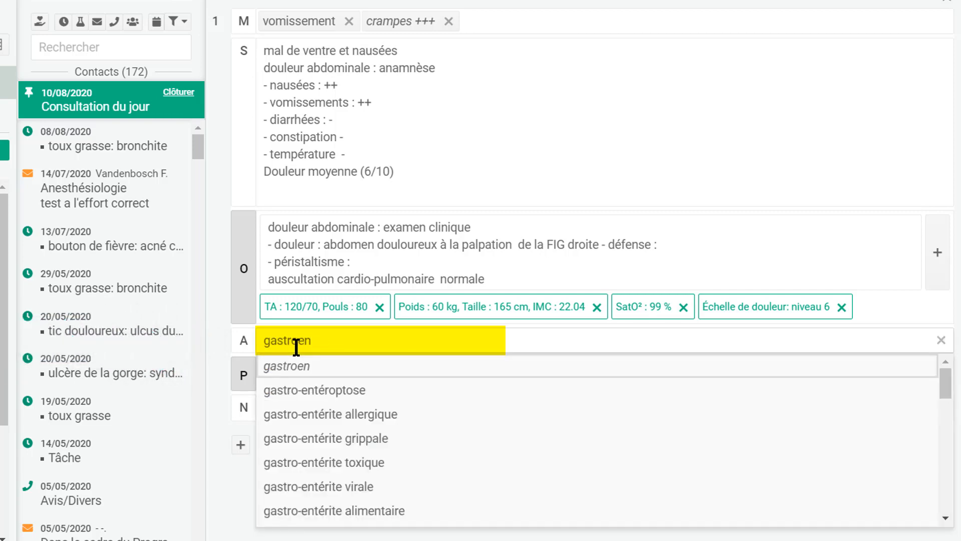
{"action": "left_click", "coordinate": [368, 491]}
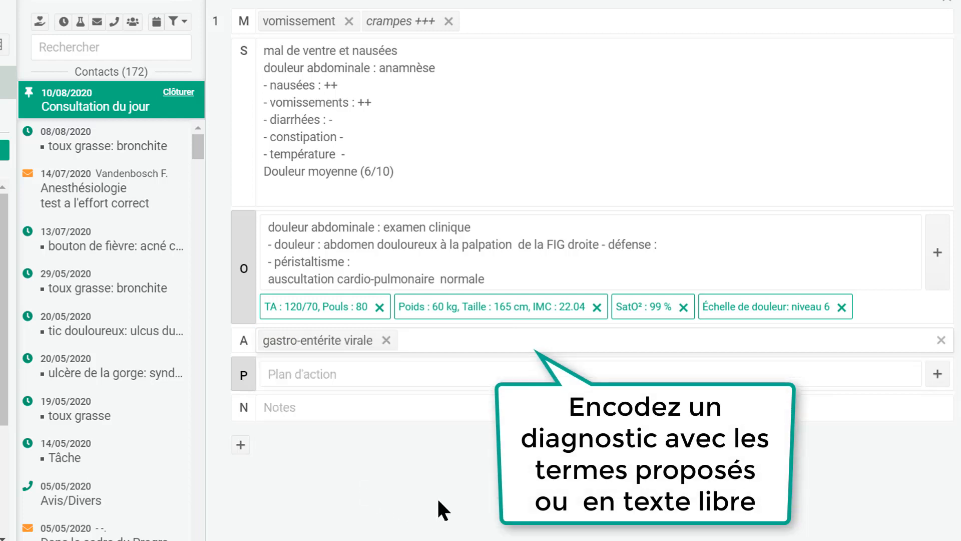
{"action": "type", "text": "gastr"}
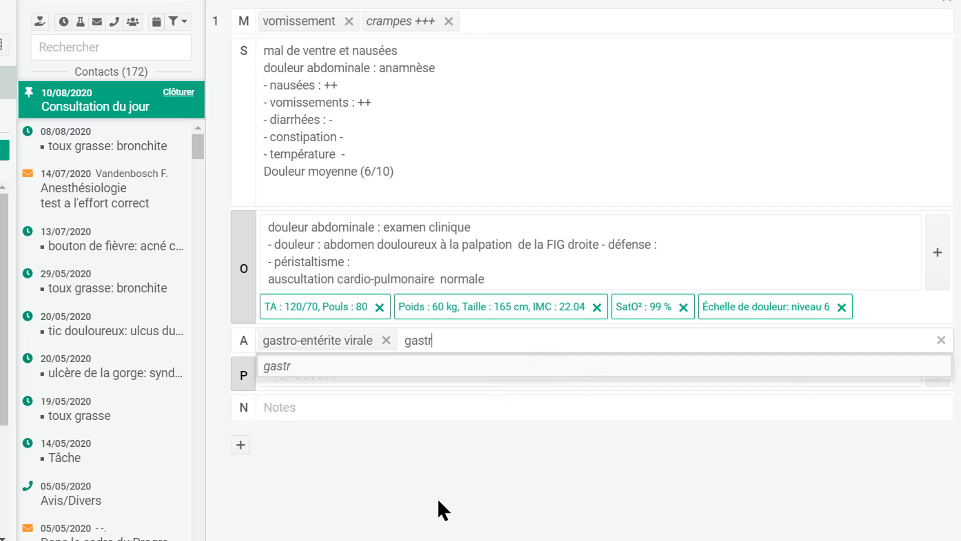
{"action": "type", "text": "o ++"}
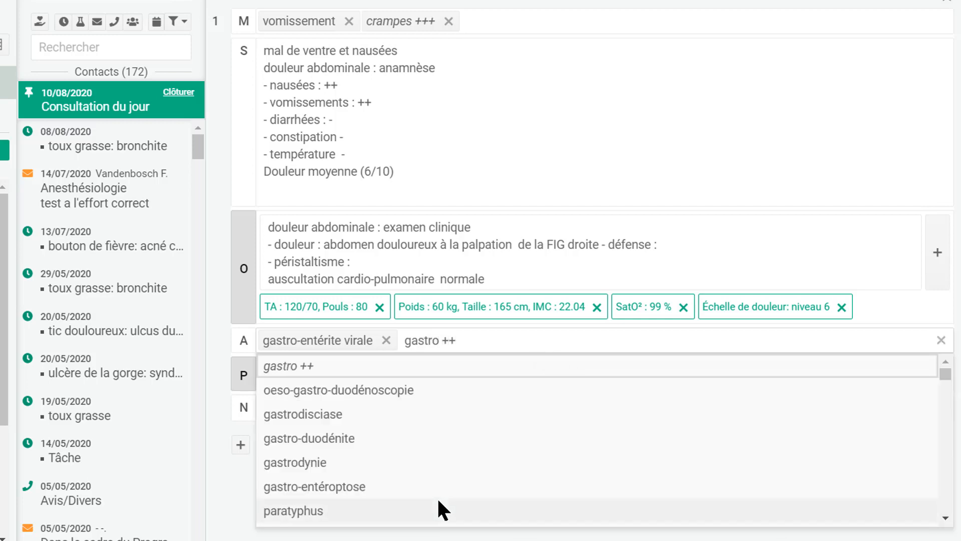
{"action": "left_click", "coordinate": [390, 372]}
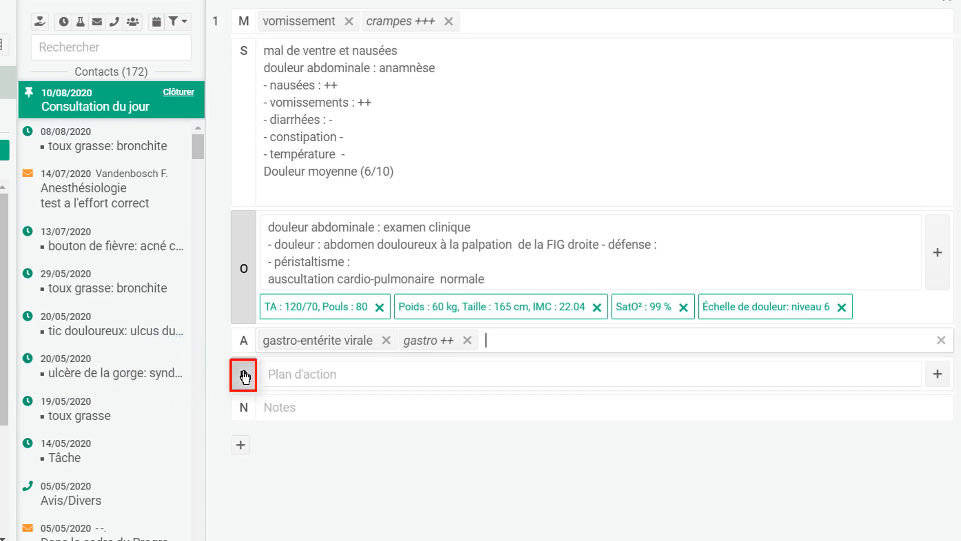
- Select Buscopan Forte 20mg, one tablet morning, noon and evening
{"action": "left_click", "coordinate": [237, 385]}
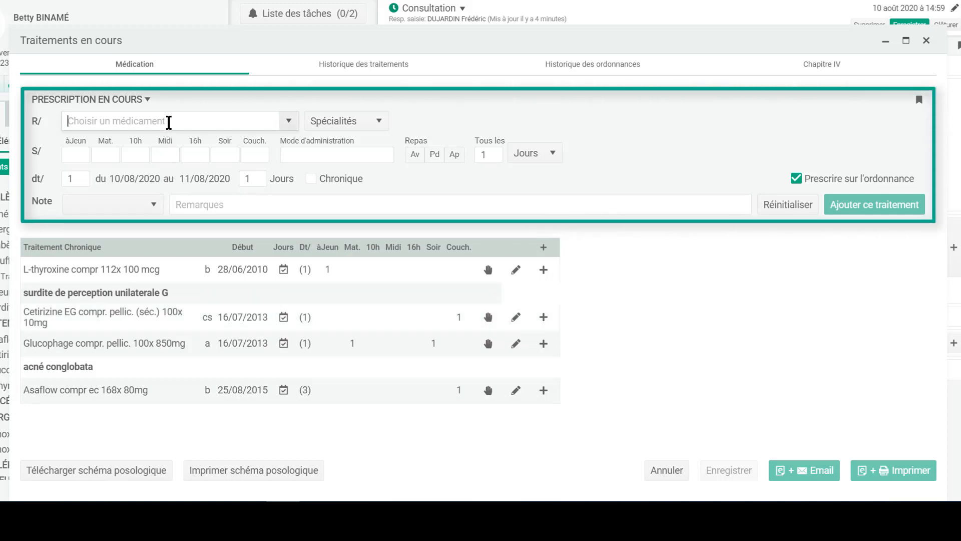
{"action": "type", "text": "busco"}
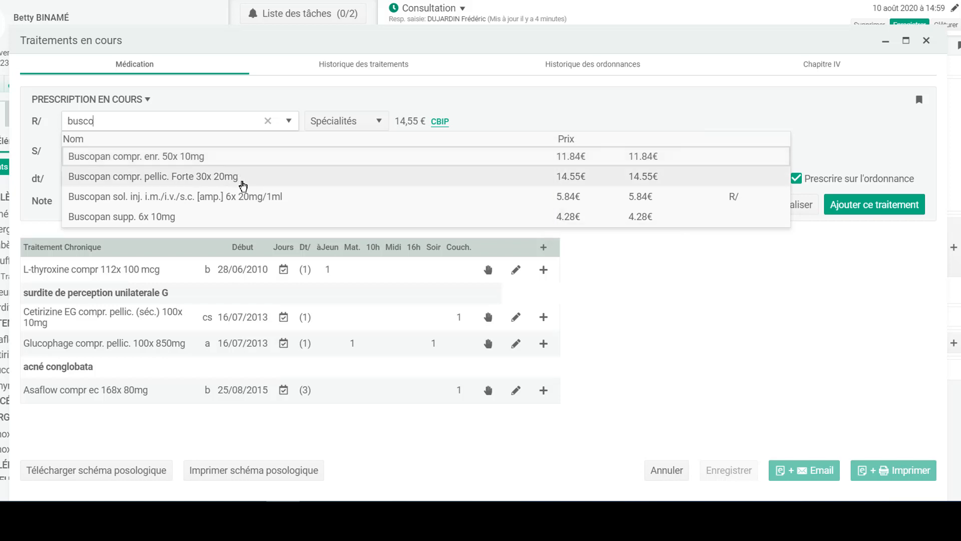
{"action": "left_click", "coordinate": [243, 177]}
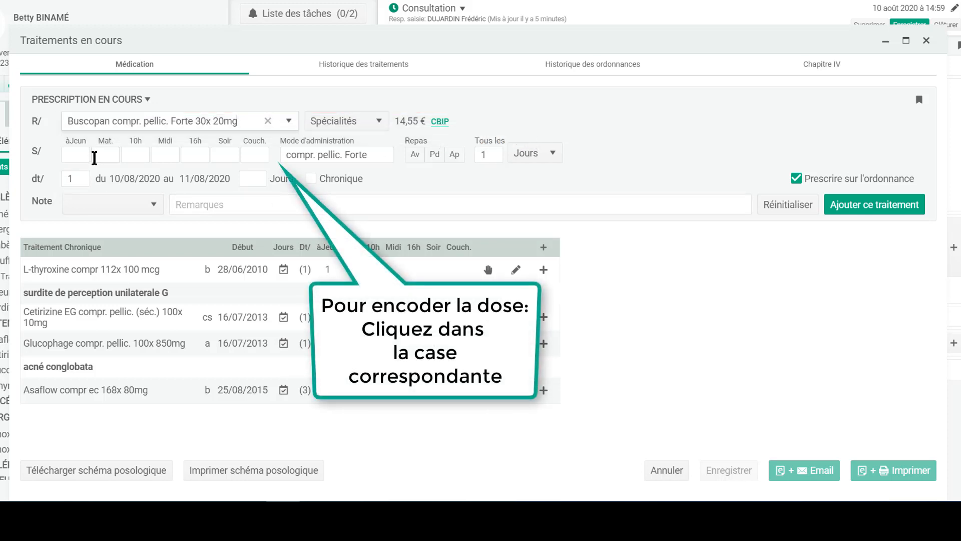
{"action": "left_click", "coordinate": [105, 155]}
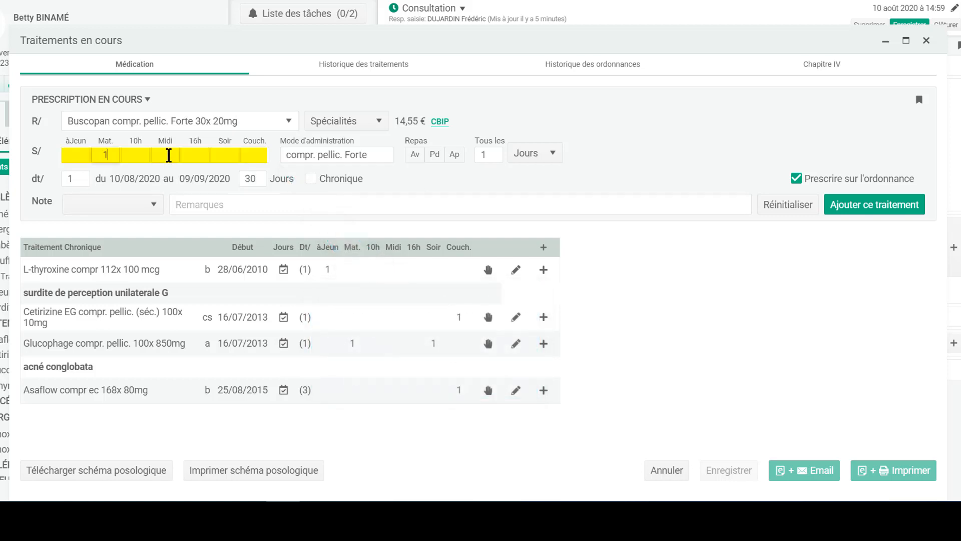
{"action": "left_click", "coordinate": [170, 154]}
{"action": "left_click", "coordinate": [236, 156]}
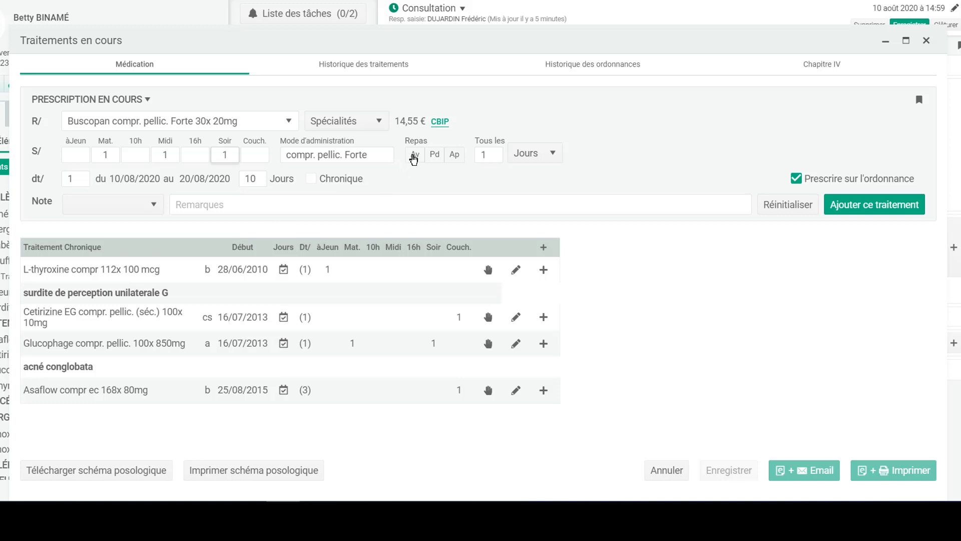
- Mark Buscopan before meals with the note 'si douleurs +++' and add it to Ordonnance 1
{"action": "left_click", "coordinate": [414, 159]}
{"action": "left_click", "coordinate": [156, 205]}
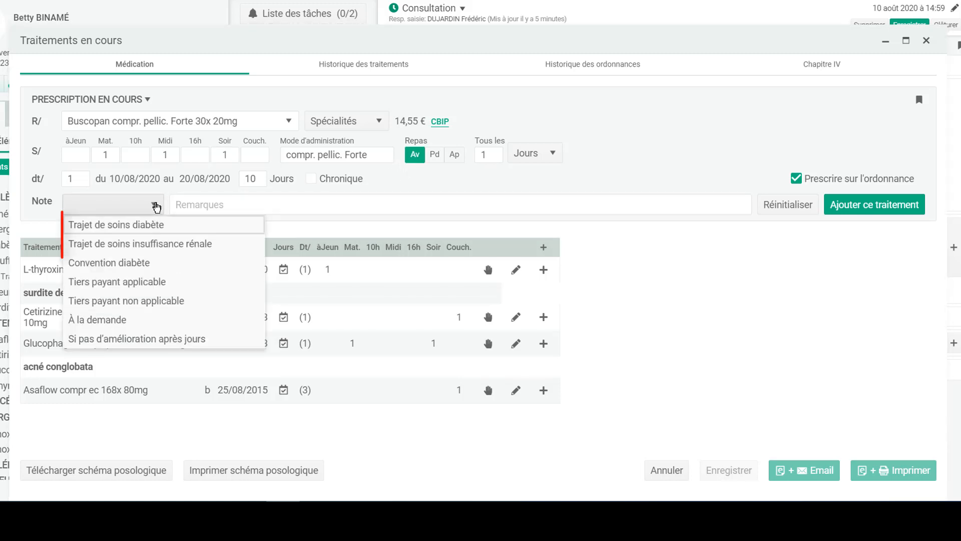
{"action": "left_click", "coordinate": [248, 197]}
{"action": "type", "text": "si douleurs +++"}
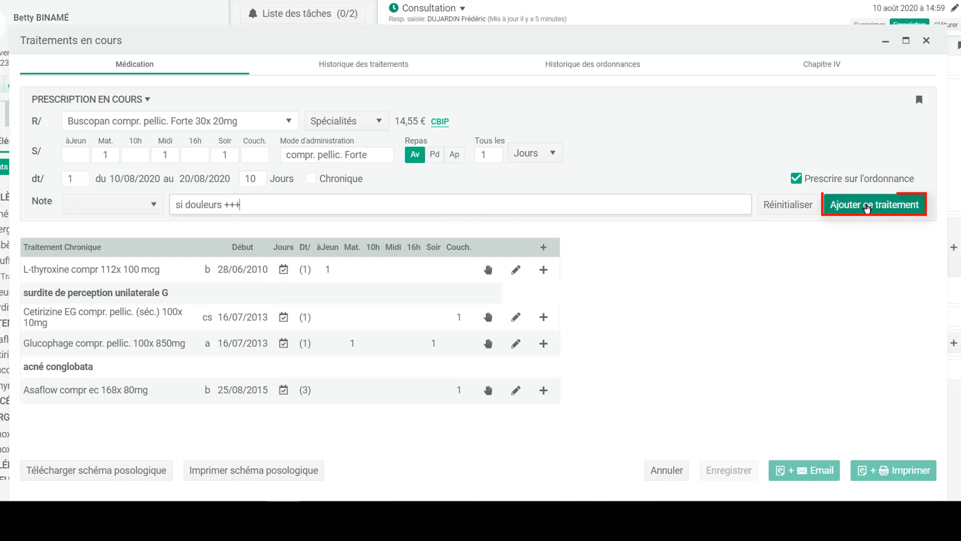
{"action": "left_click", "coordinate": [868, 208]}
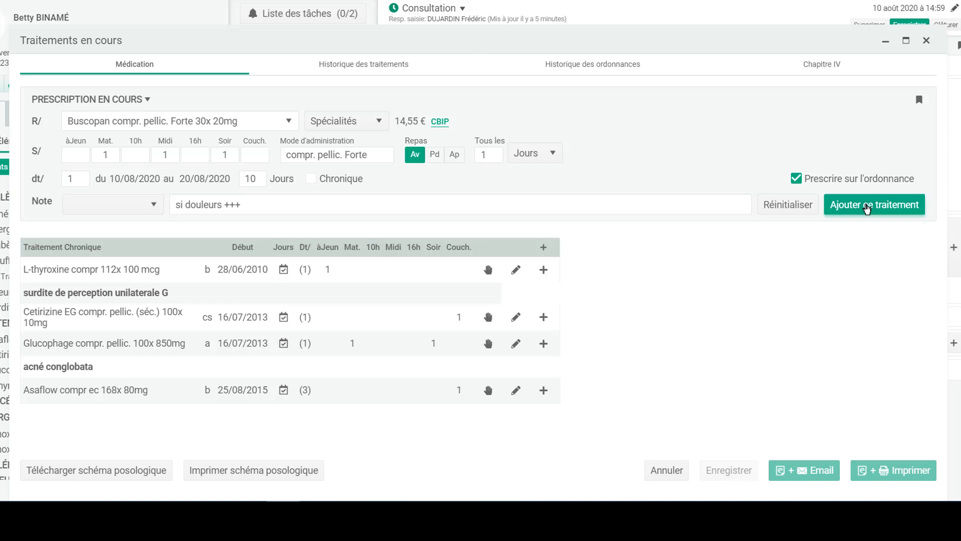
{"action": "left_click", "coordinate": [191, 121]}
{"action": "type", "text": "mot"}
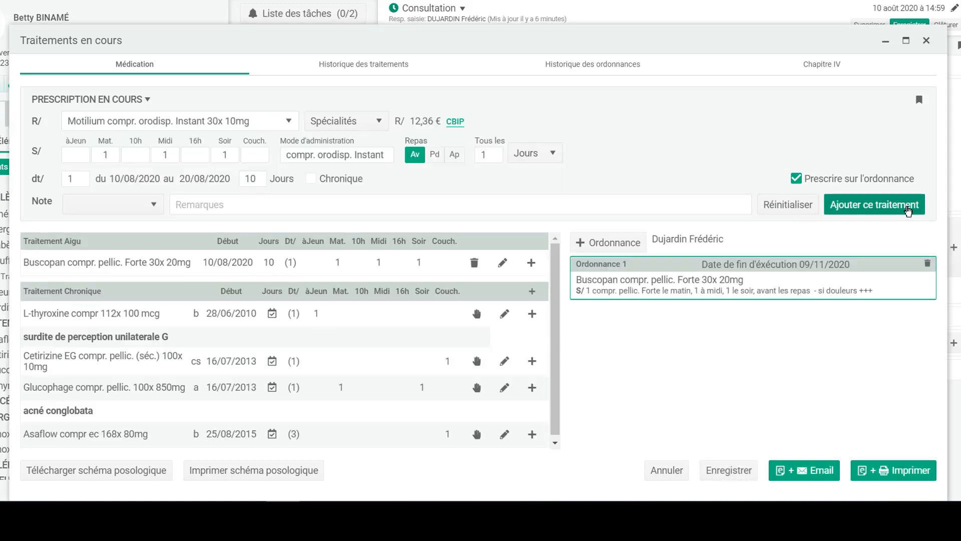
- Add Motilium Instant 10mg plus all chronic treatments, with Asaflow on Ordonnance 2
{"action": "left_click", "coordinate": [907, 207]}
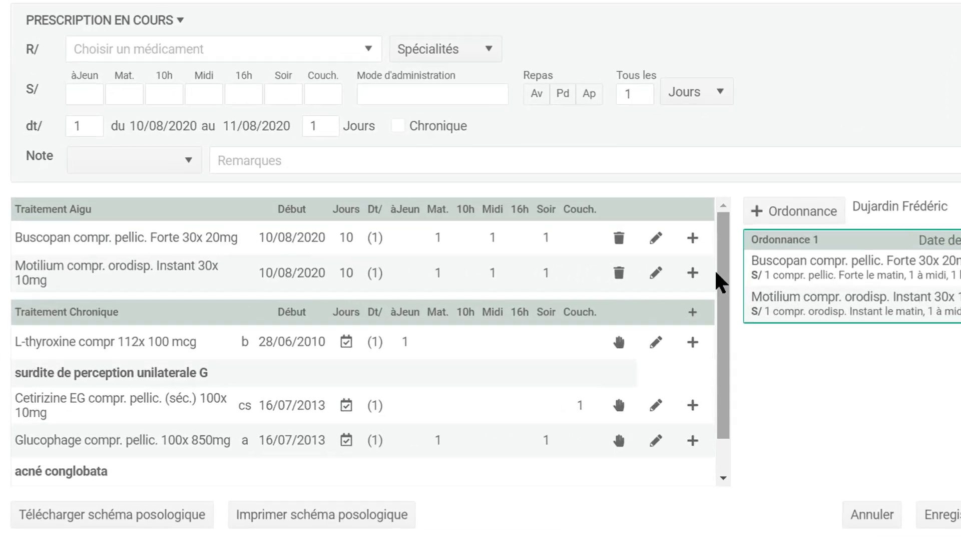
{"action": "mouse_move", "coordinate": [401, 259]}
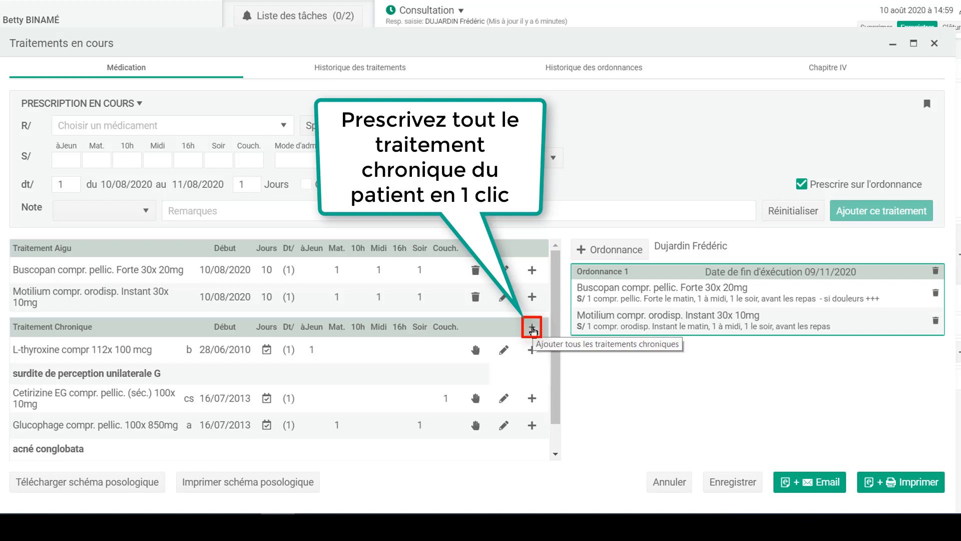
{"action": "left_click", "coordinate": [532, 329]}
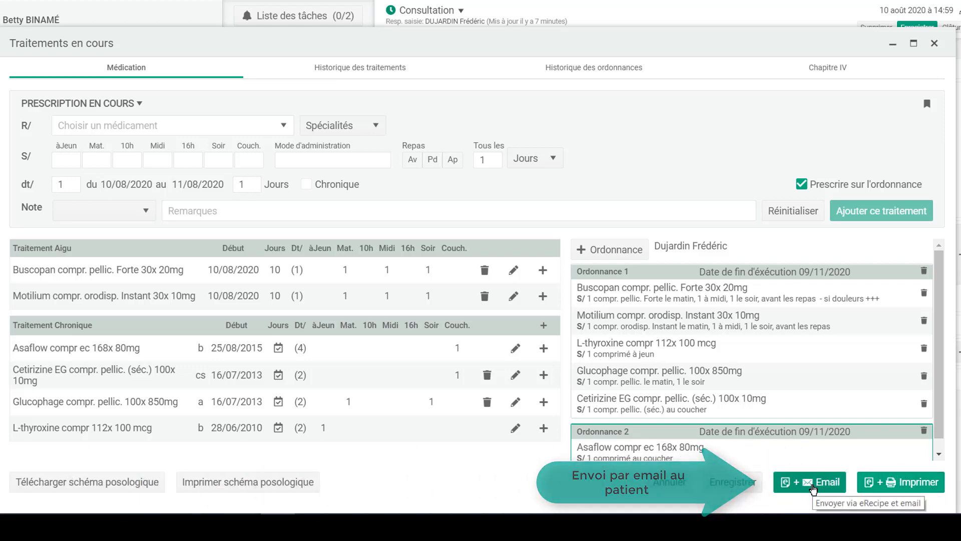
- Send both prescriptions via Recip-e and e-mail the prescription PDFs to the patient
{"action": "left_click", "coordinate": [813, 483]}
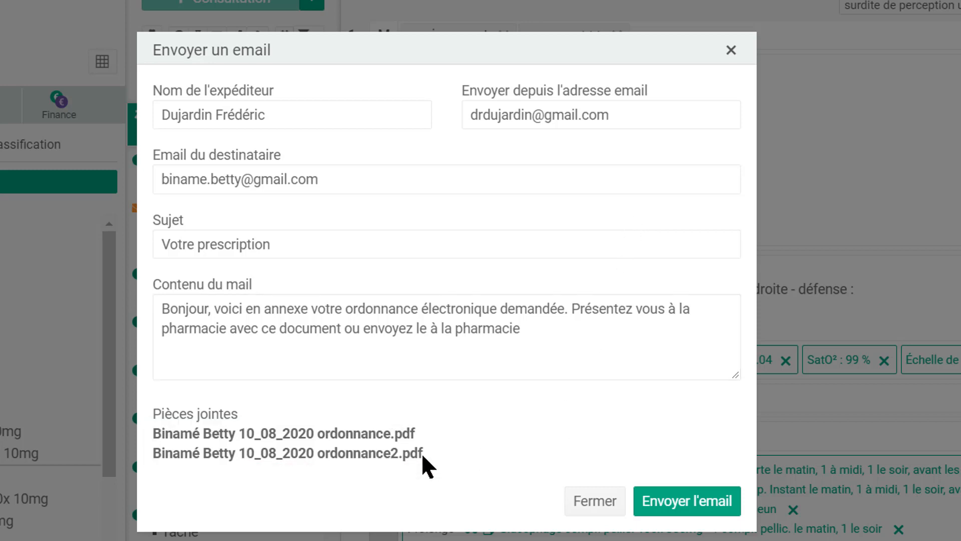
{"action": "left_click", "coordinate": [699, 502]}
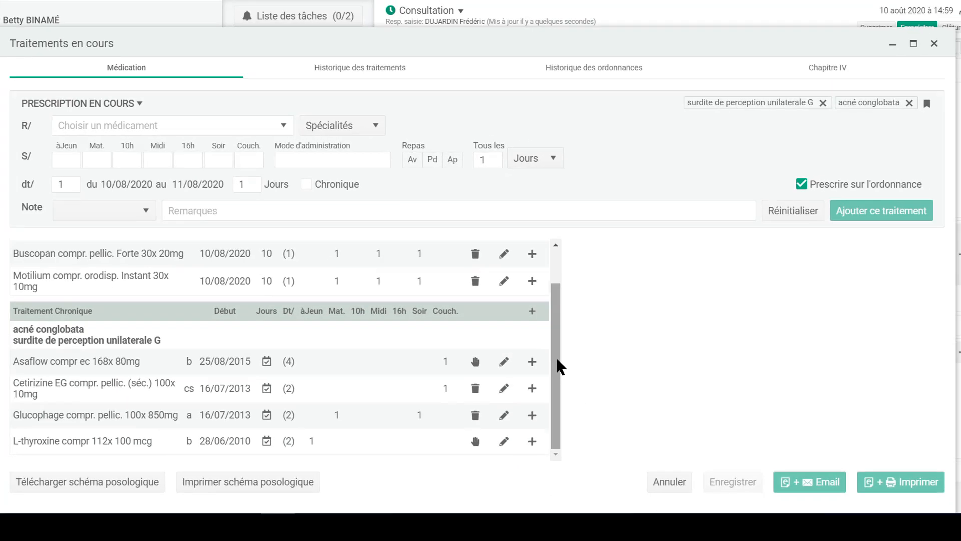
- Edit the Glucophage 850mg Soir dose field, entering 2, and save the treatment modification
{"action": "left_click_drag", "start_coordinate": [554, 356], "coordinate": [554, 376]}
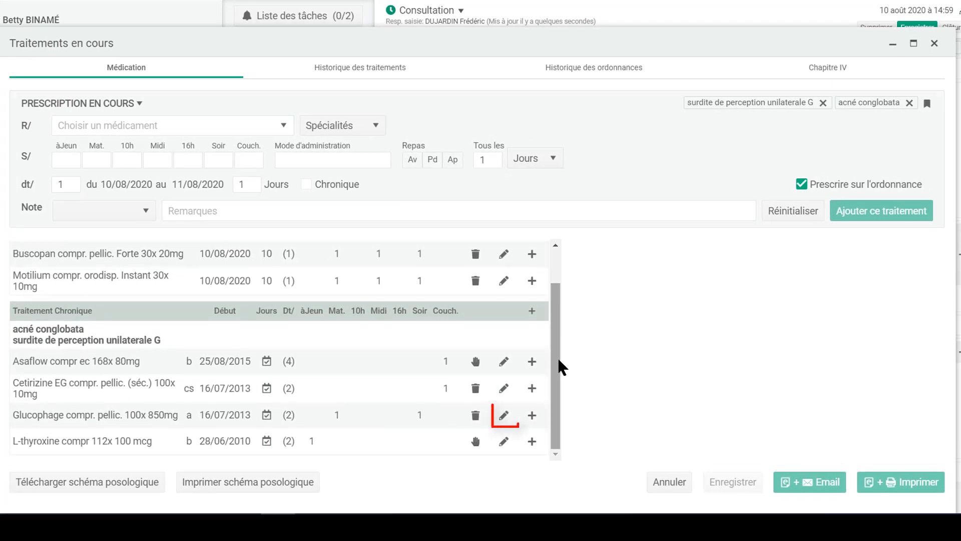
{"action": "left_click", "coordinate": [503, 416]}
{"action": "double_click", "coordinate": [222, 158]}
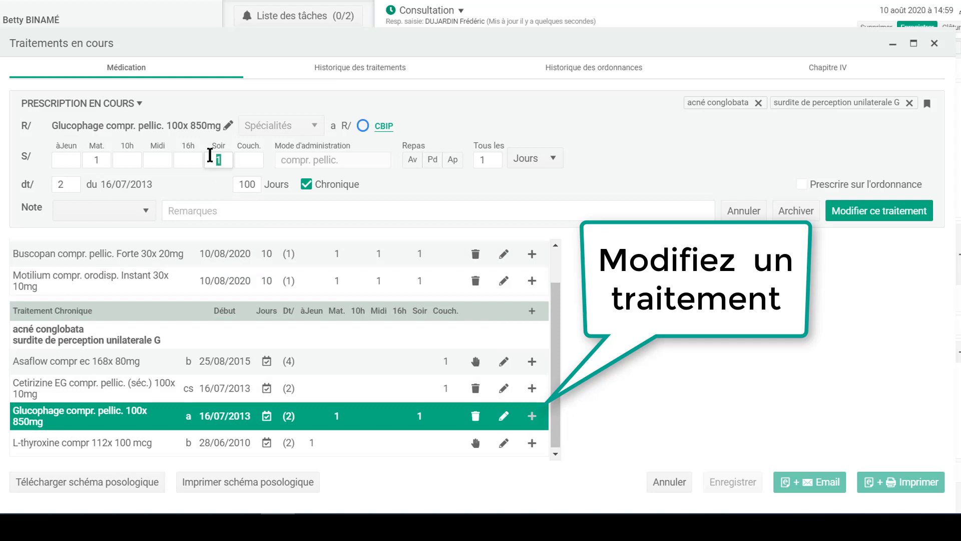
{"action": "type", "text": "2"}
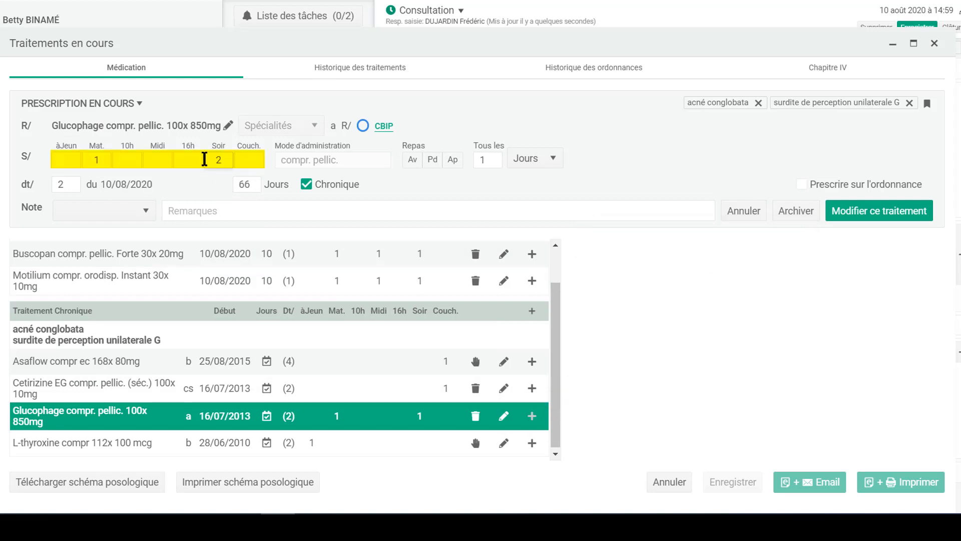
{"action": "left_click", "coordinate": [868, 210]}
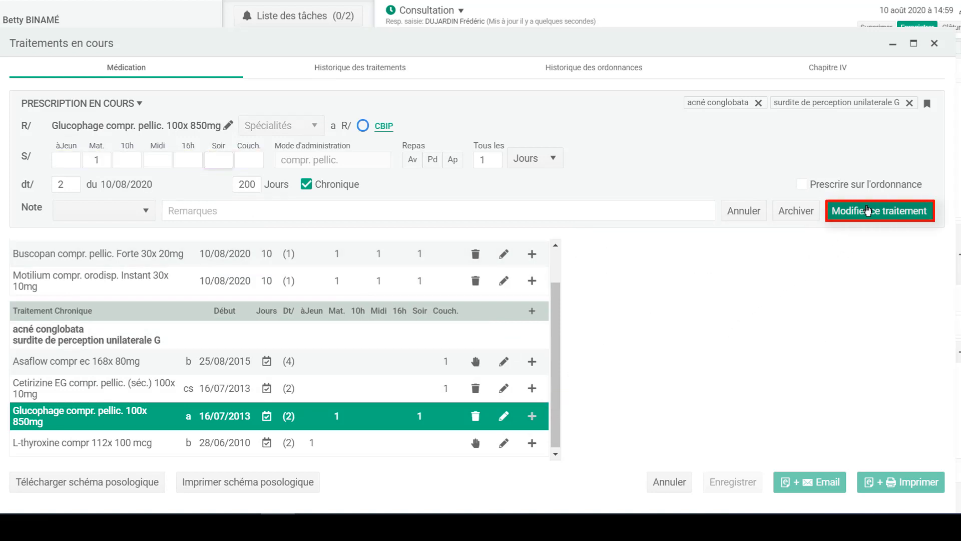
{"action": "left_click", "coordinate": [876, 211]}
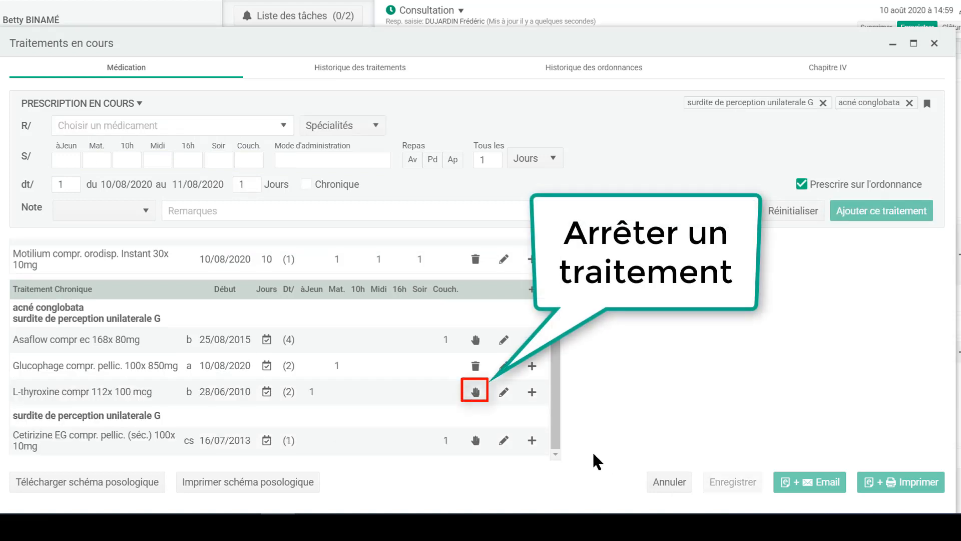
- Stop Cetirizine with reason 'Refus du patient' and save the treatments to the consultation
{"action": "left_click", "coordinate": [475, 442]}
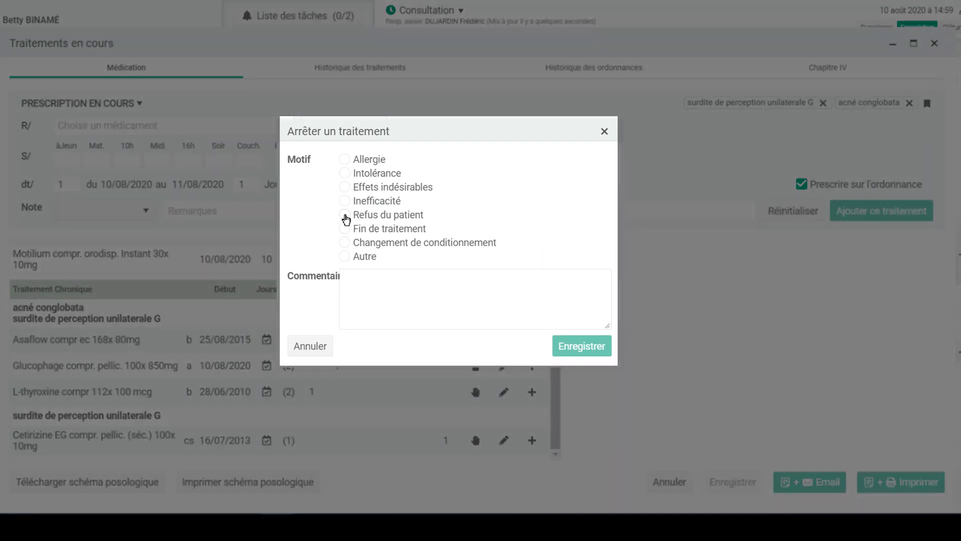
{"action": "left_click", "coordinate": [345, 215]}
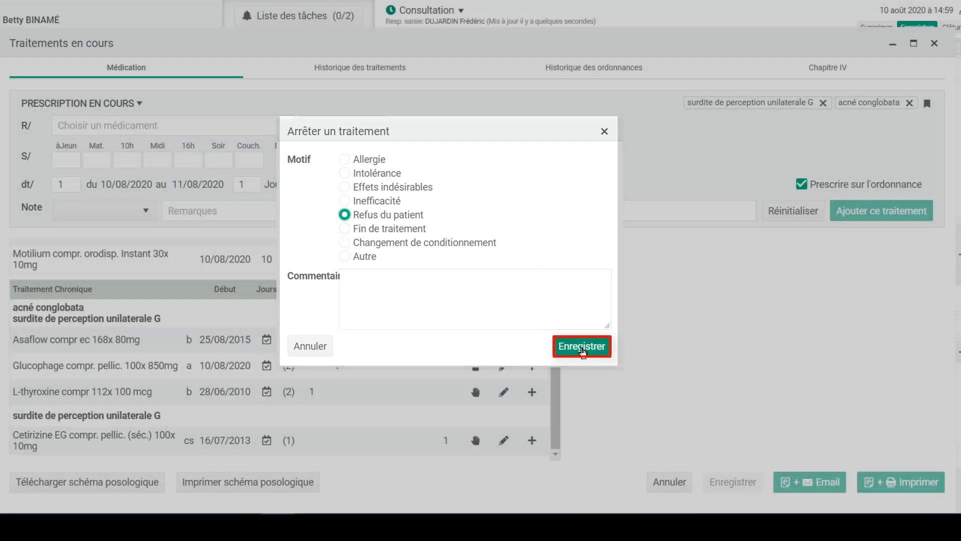
{"action": "left_click", "coordinate": [582, 349]}
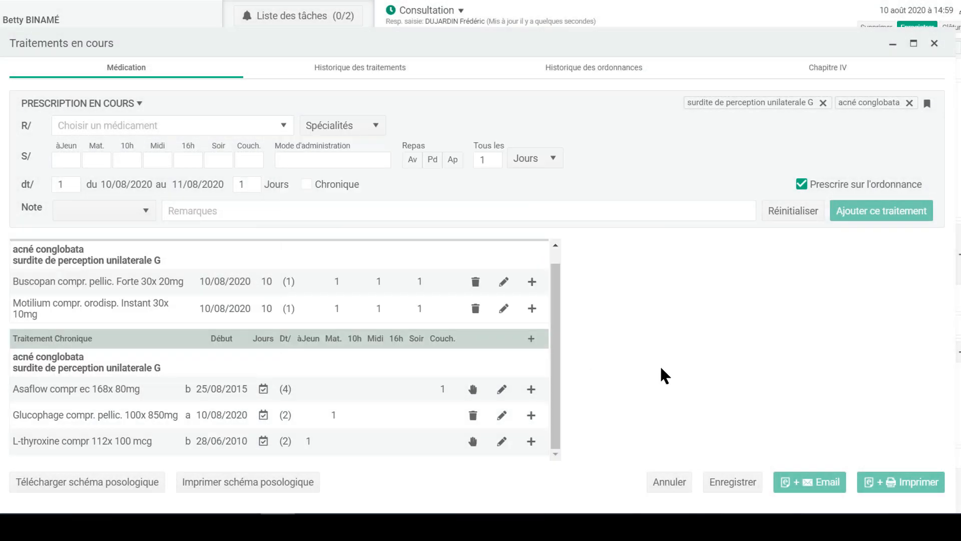
{"action": "left_click", "coordinate": [734, 484]}
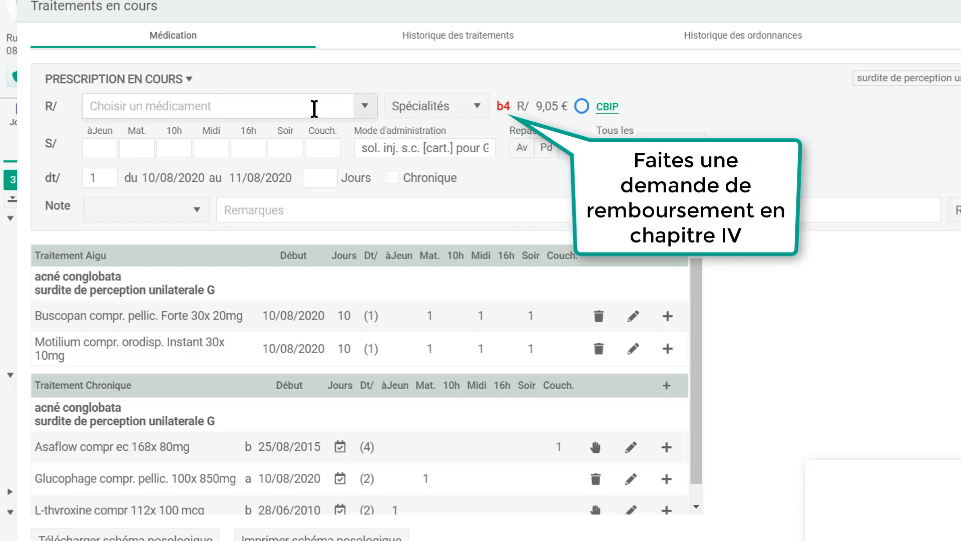
- Prescribe the Imitrex 6mg/0,5ml injection and review its chapter IV paragraph 1200100 - migraine
{"action": "type", "text": "imitre"}
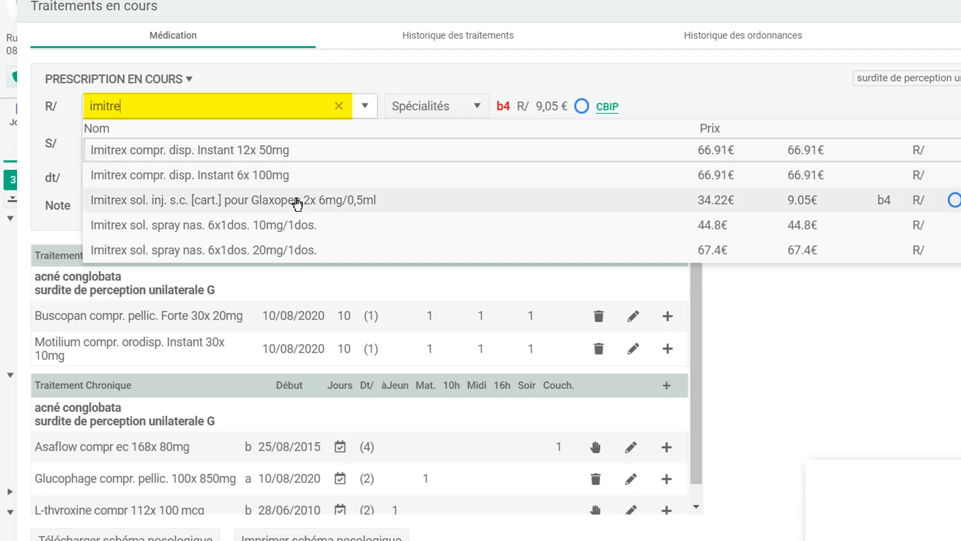
{"action": "left_click", "coordinate": [297, 202]}
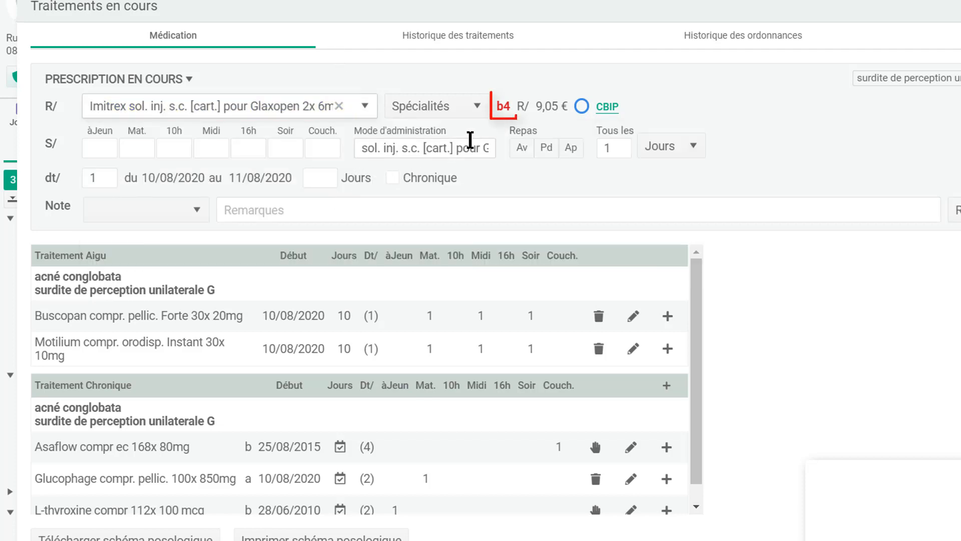
{"action": "mouse_move", "coordinate": [506, 112]}
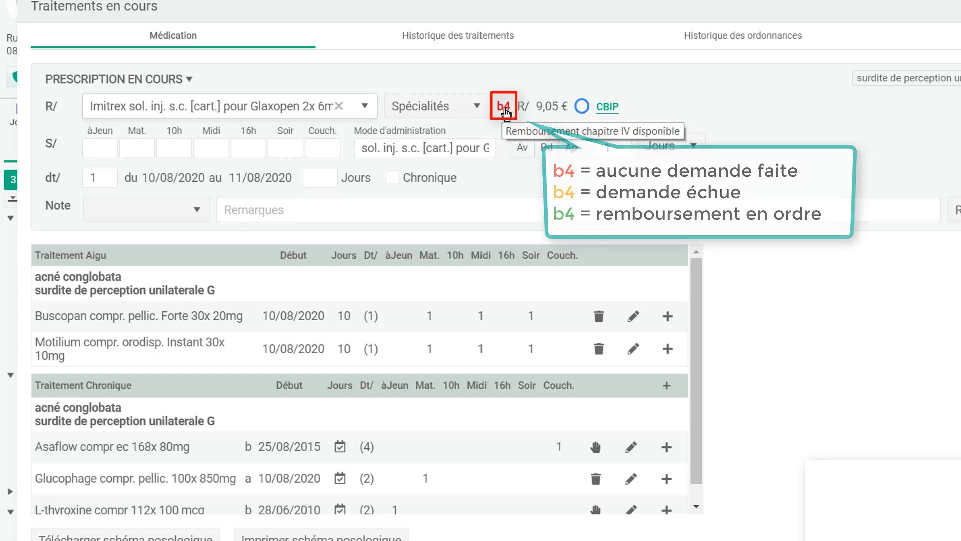
{"action": "left_click", "coordinate": [504, 108]}
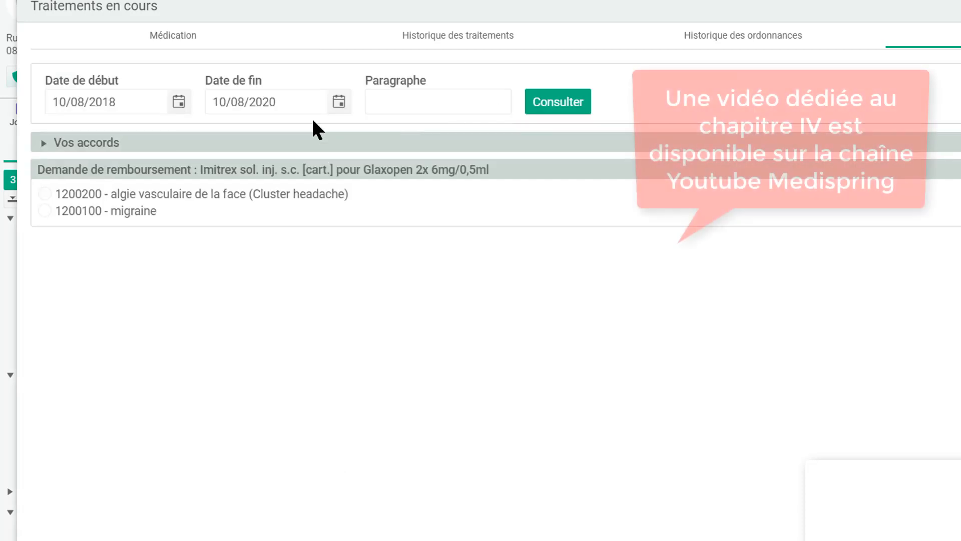
{"action": "left_click", "coordinate": [45, 211]}
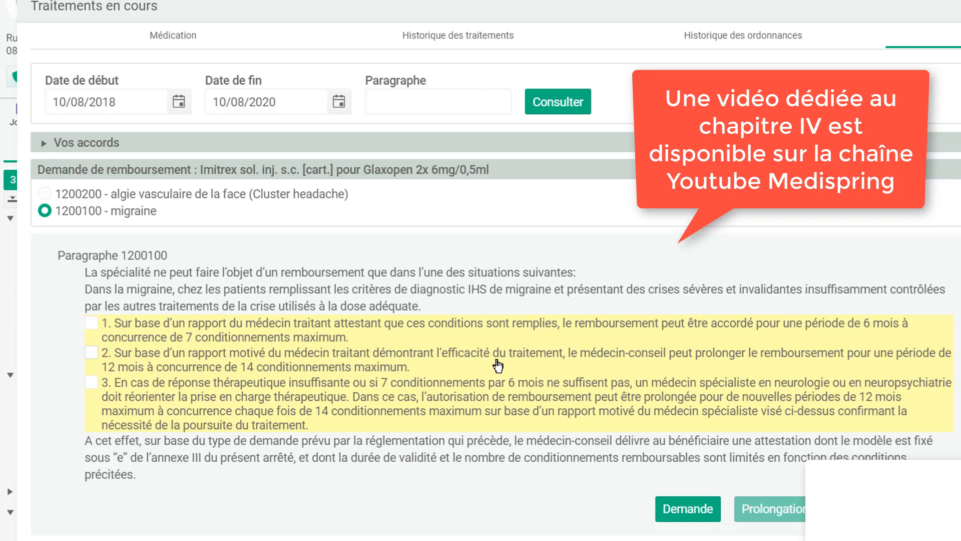
{"action": "left_click", "coordinate": [143, 46]}
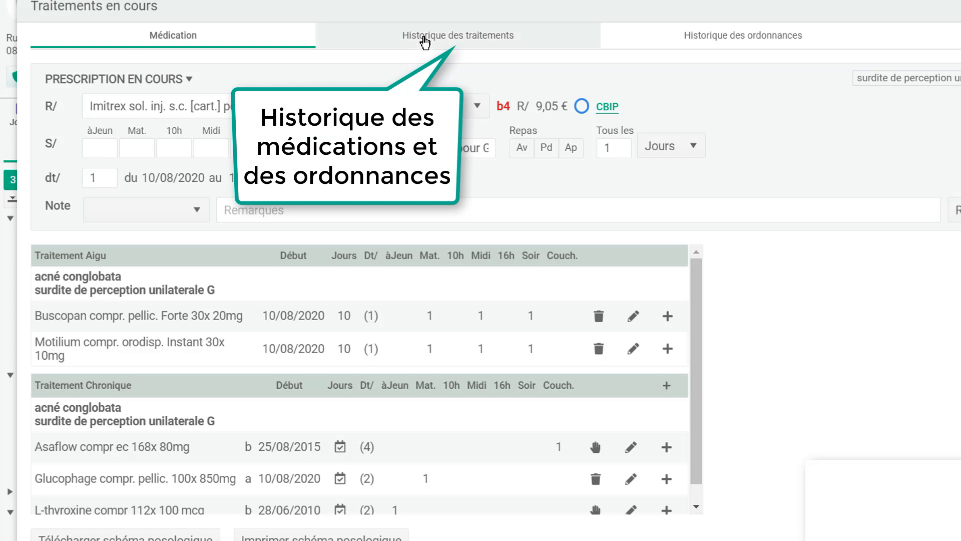
- Browse the treatment and prescription histories, then return to the Médication form
{"action": "left_click", "coordinate": [424, 43]}
{"action": "left_click", "coordinate": [719, 43]}
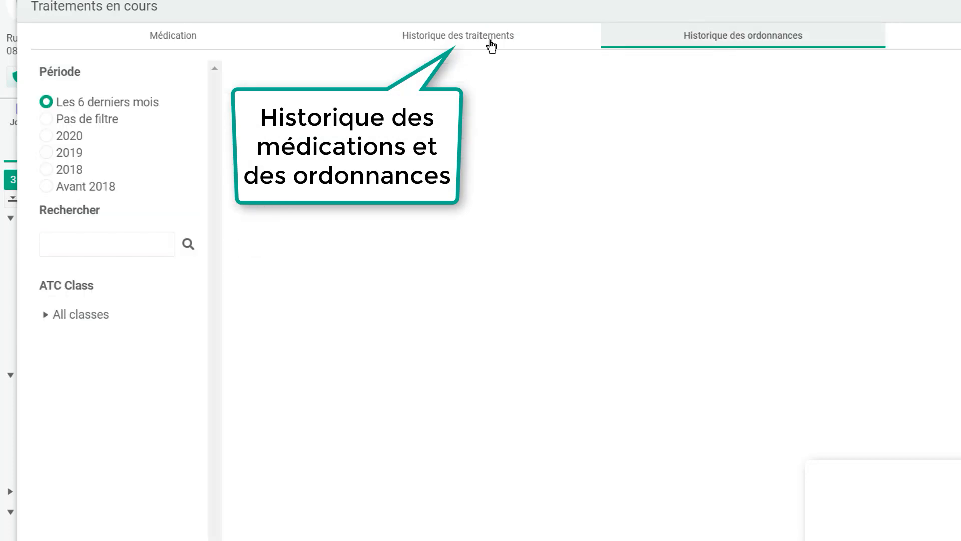
{"action": "left_click", "coordinate": [83, 36]}
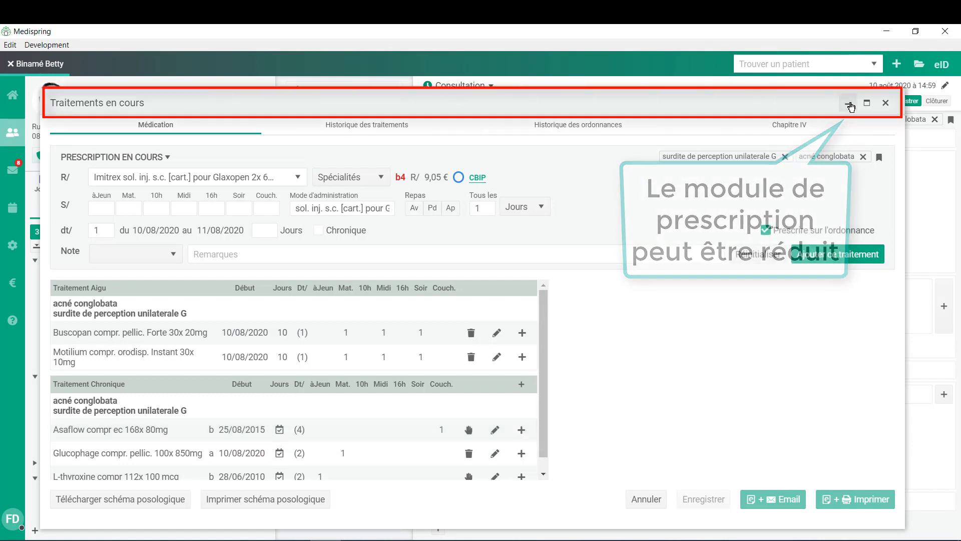
- Minimise Traitements en cours, view the 14/07, 29/05 and 20/05/2020 contacts, then restore it
{"action": "left_click", "coordinate": [849, 104]}
{"action": "left_click_drag", "start_coordinate": [627, 97], "coordinate": [626, 128]}
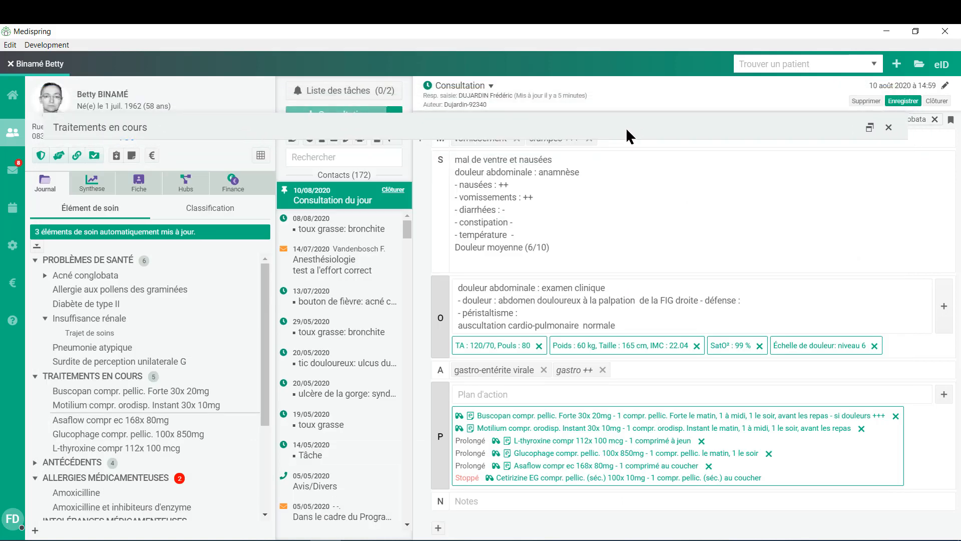
{"action": "left_click", "coordinate": [326, 257]}
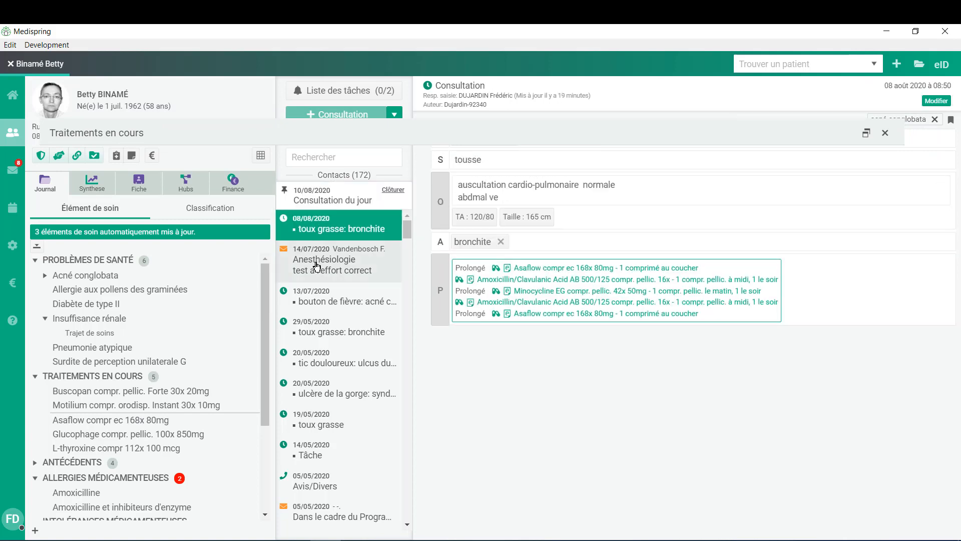
{"action": "left_click", "coordinate": [326, 335]}
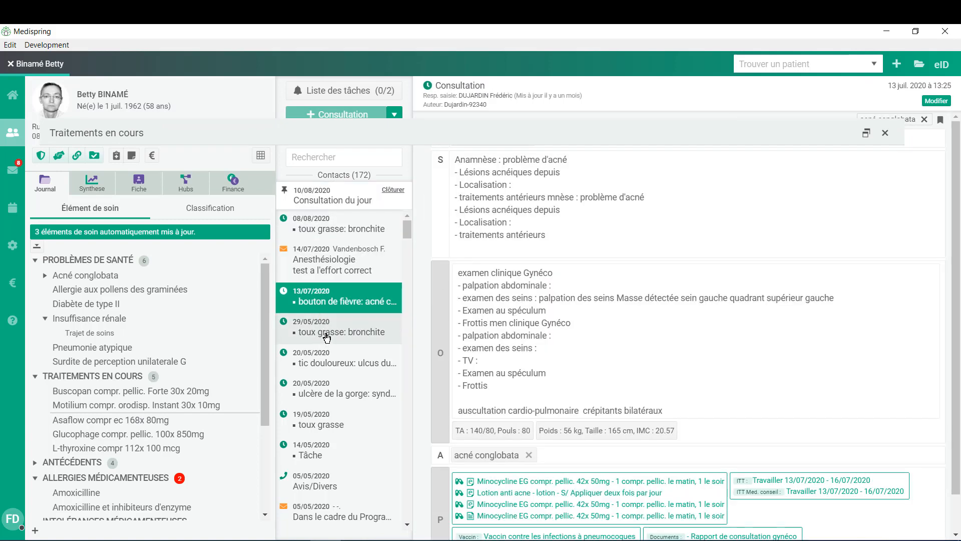
{"action": "left_click", "coordinate": [325, 359]}
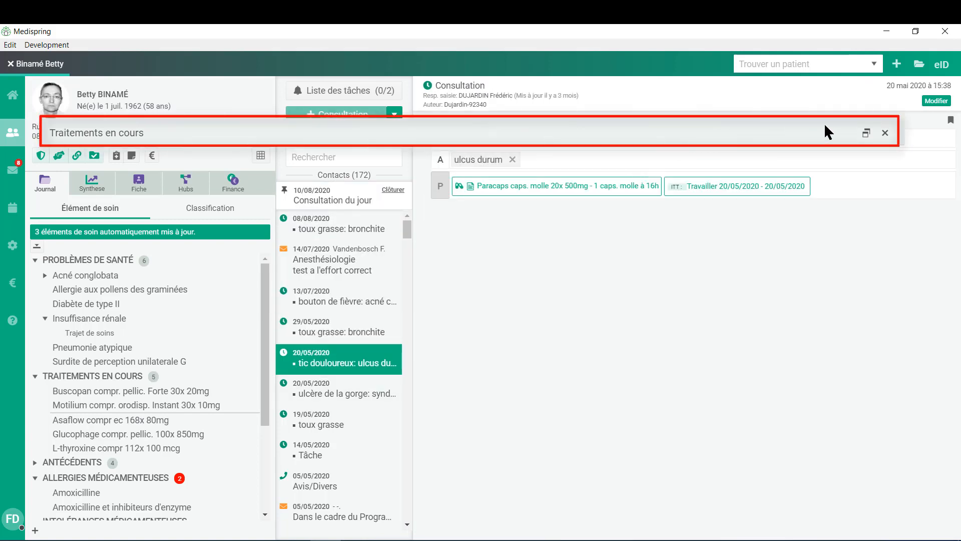
{"action": "left_click", "coordinate": [868, 137]}
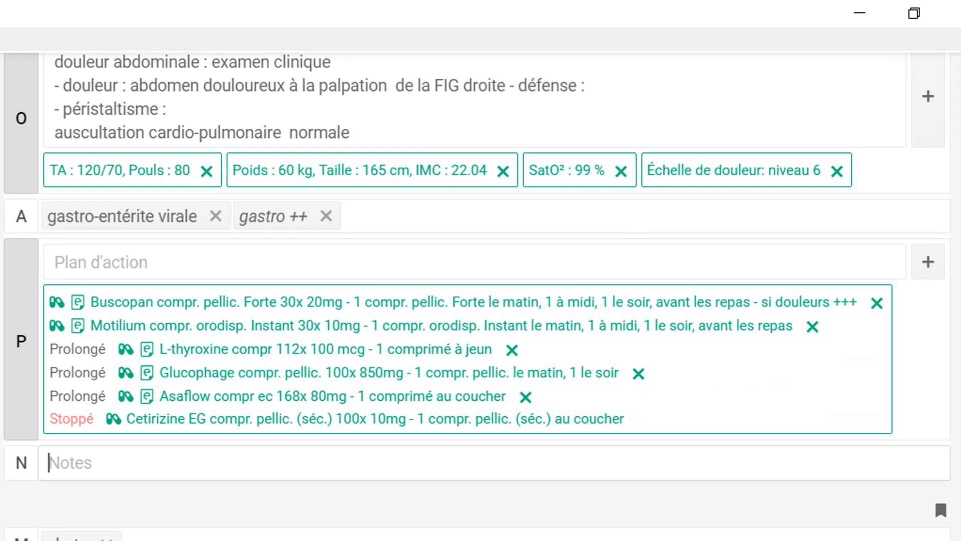
- Add a 3-day work-incapacity certificate (10/08–12/08/2020), generic plus médecin-conseil, marked Covid-19 teleconsultation
{"action": "left_click", "coordinate": [931, 263]}
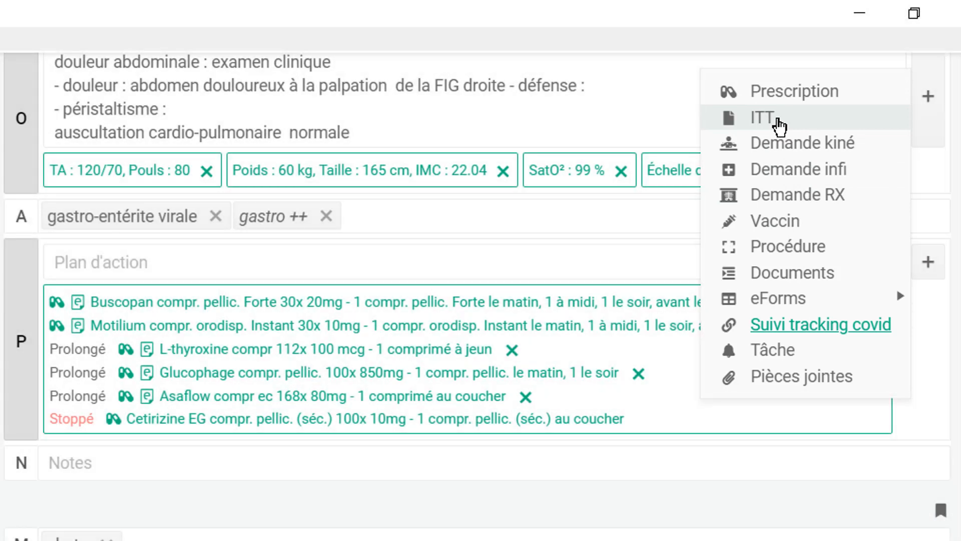
{"action": "left_click", "coordinate": [778, 120]}
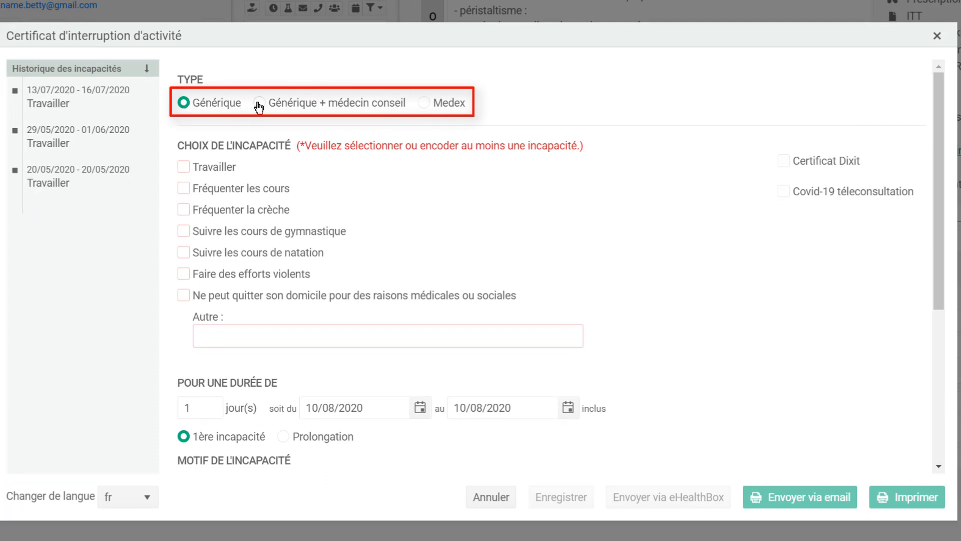
{"action": "left_click", "coordinate": [784, 193]}
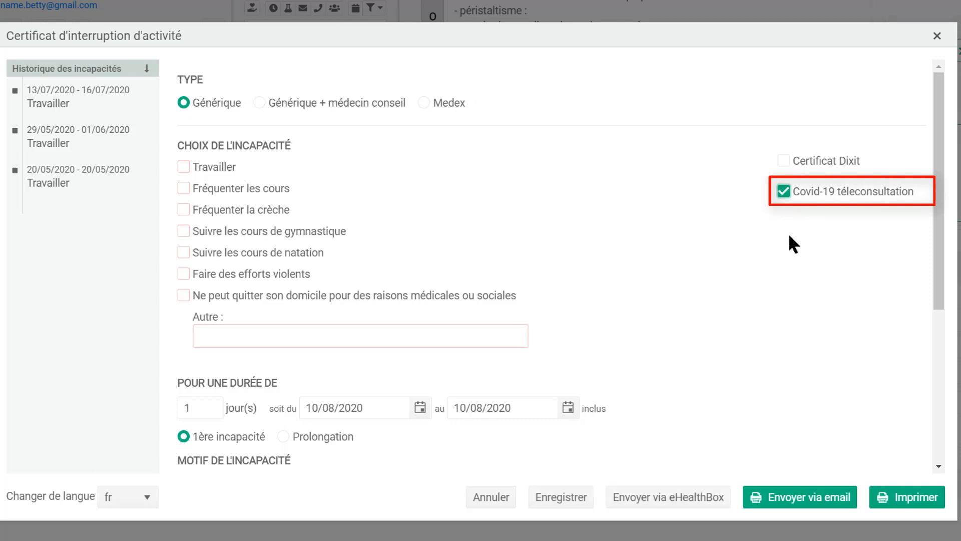
{"action": "left_click", "coordinate": [784, 192]}
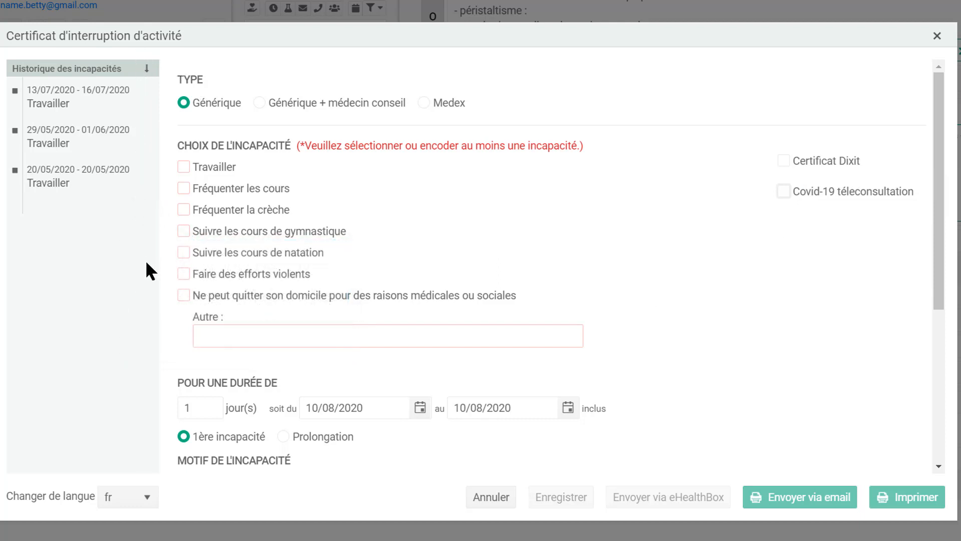
{"action": "left_click", "coordinate": [183, 167]}
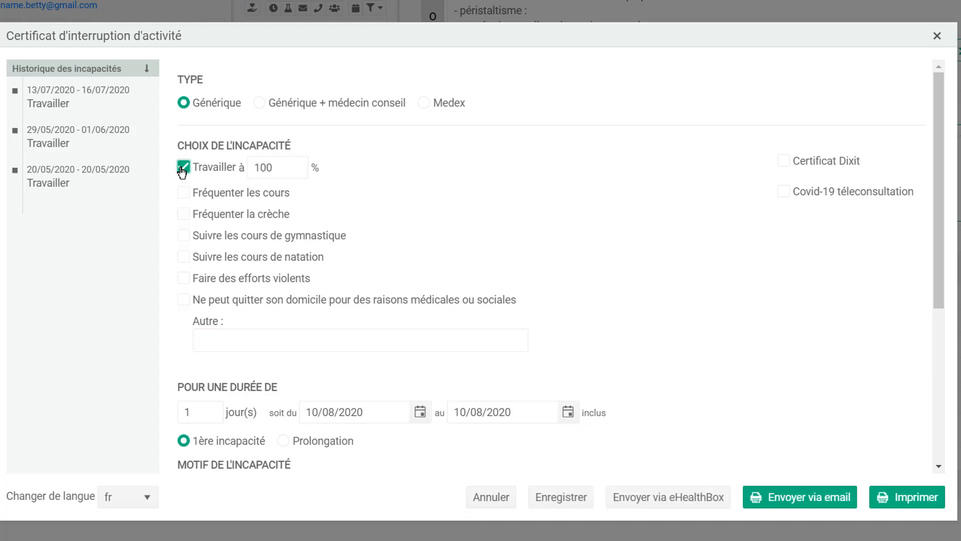
{"action": "left_click", "coordinate": [209, 407]}
{"action": "left_click", "coordinate": [260, 103]}
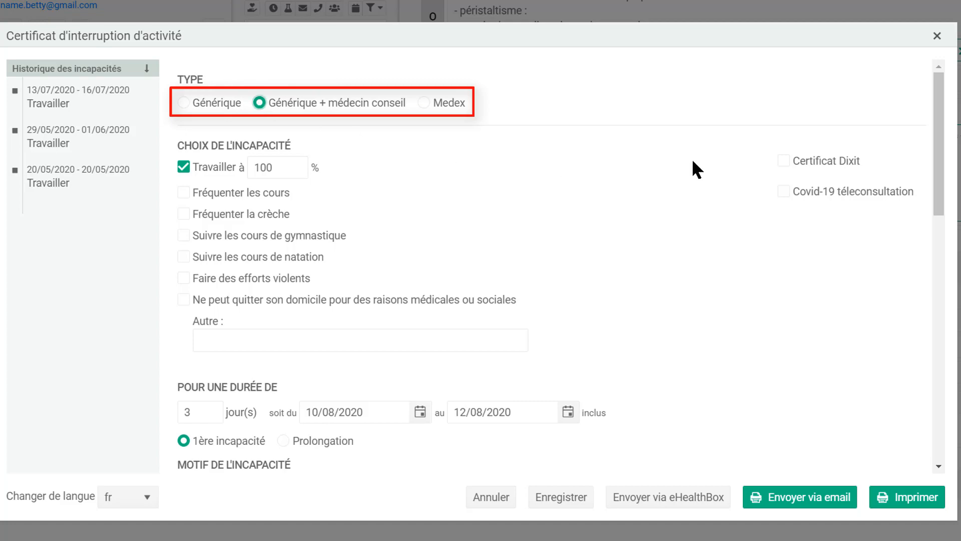
{"action": "mouse_move", "coordinate": [939, 171]}
{"action": "left_mouse_down"}
{"action": "mouse_move", "coordinate": [931, 290]}
{"action": "mouse_move", "coordinate": [943, 427]}
{"action": "left_mouse_up"}
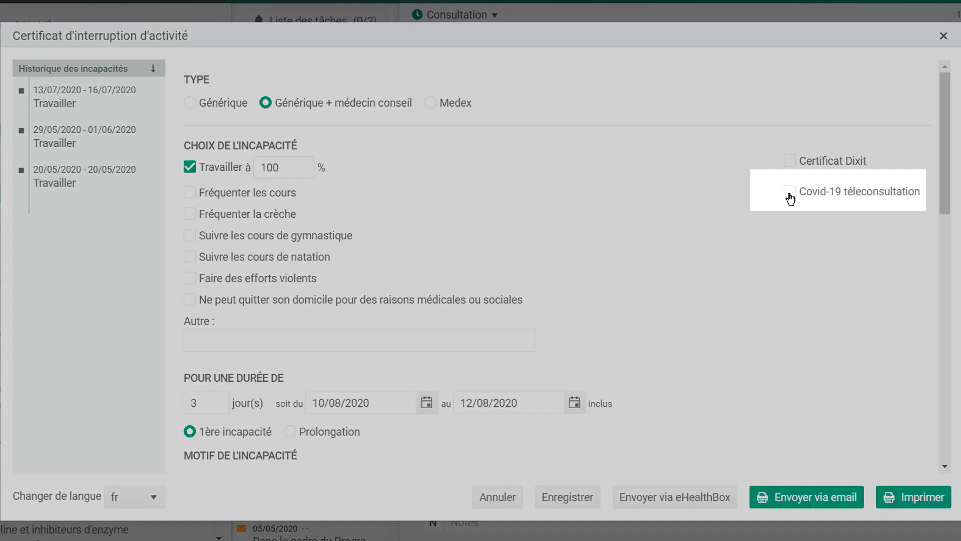
{"action": "left_click", "coordinate": [789, 195]}
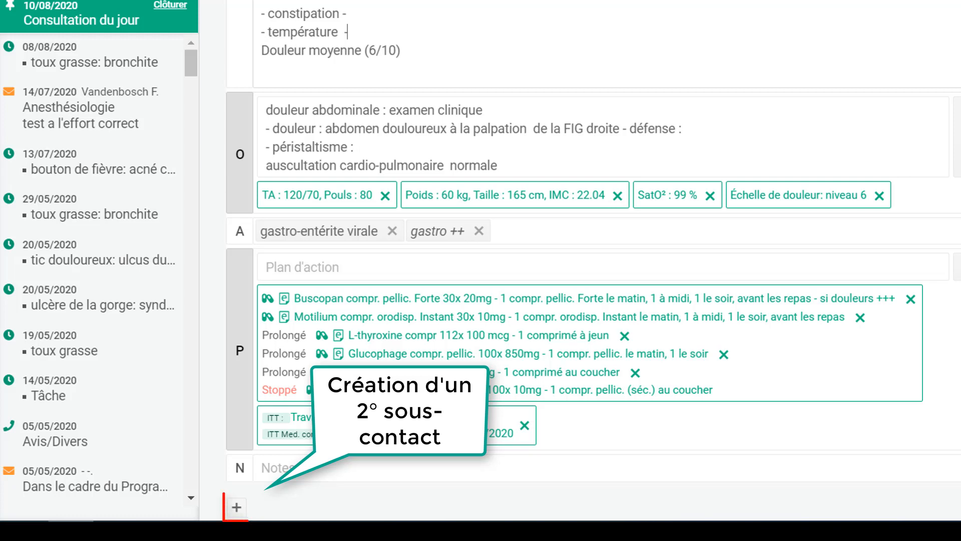
- Add a second sub-contact with 'chute' as the reason for encounter
{"action": "left_click", "coordinate": [237, 511]}
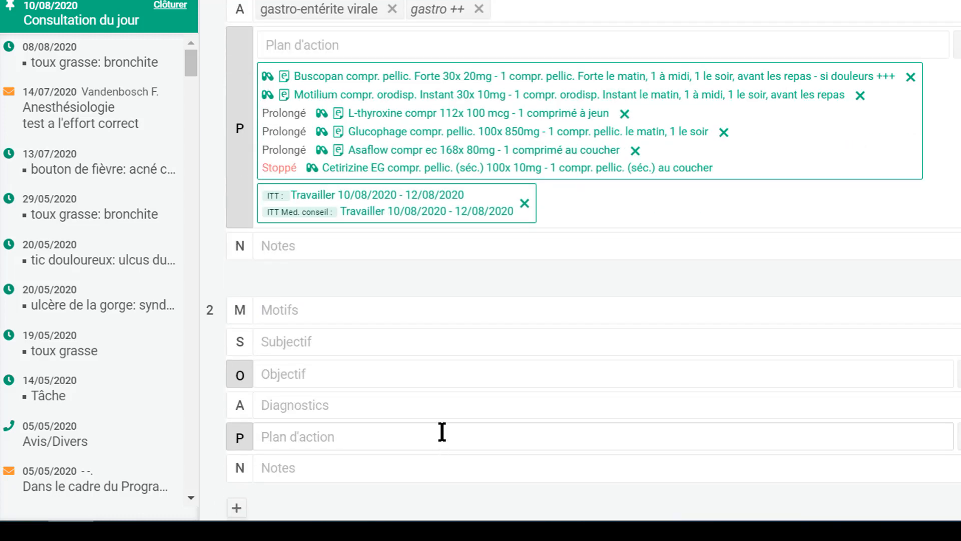
{"action": "left_click", "coordinate": [445, 310]}
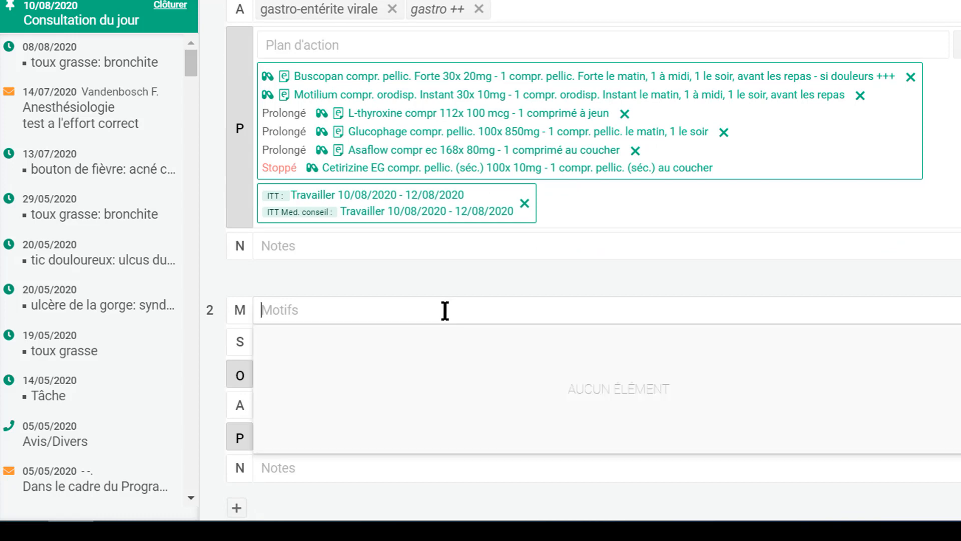
{"action": "type", "text": "chute"}
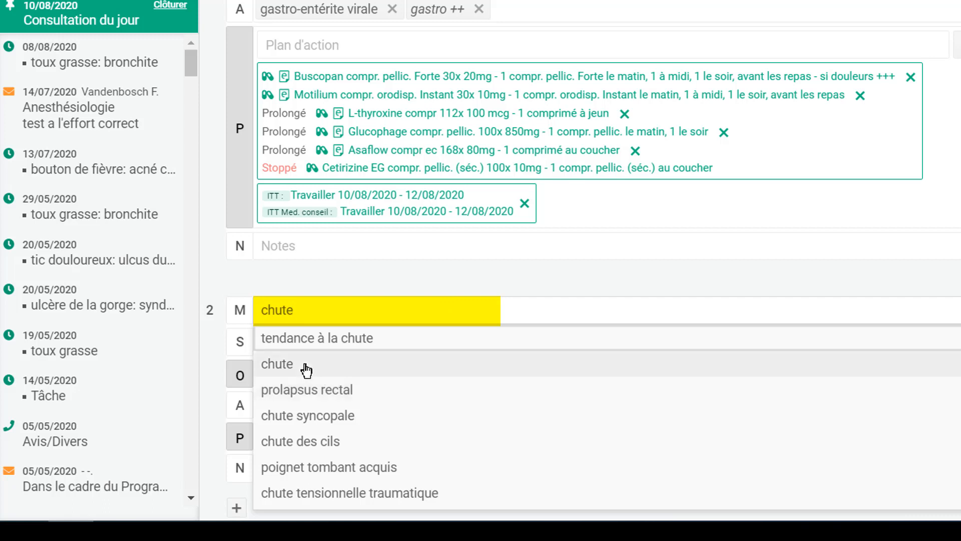
{"action": "left_click", "coordinate": [306, 370]}
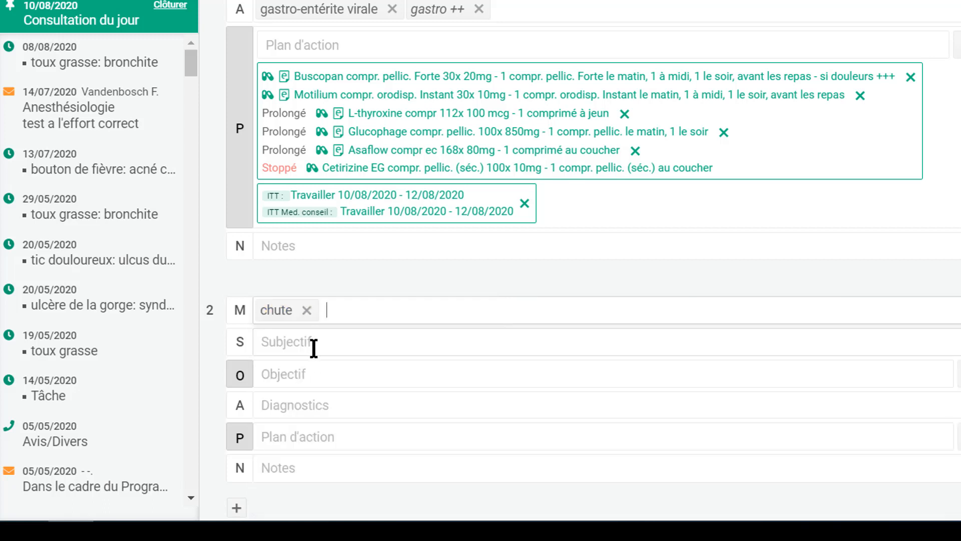
- Note left ankle pain and swelling and set the diagnosis 'entorse de la cheville'
{"action": "left_click", "coordinate": [313, 346]}
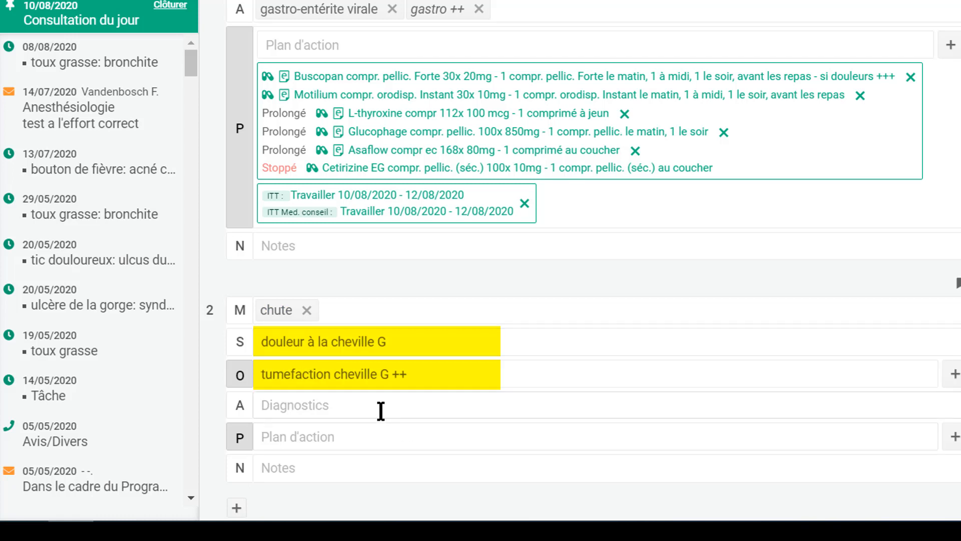
{"action": "left_click", "coordinate": [377, 411]}
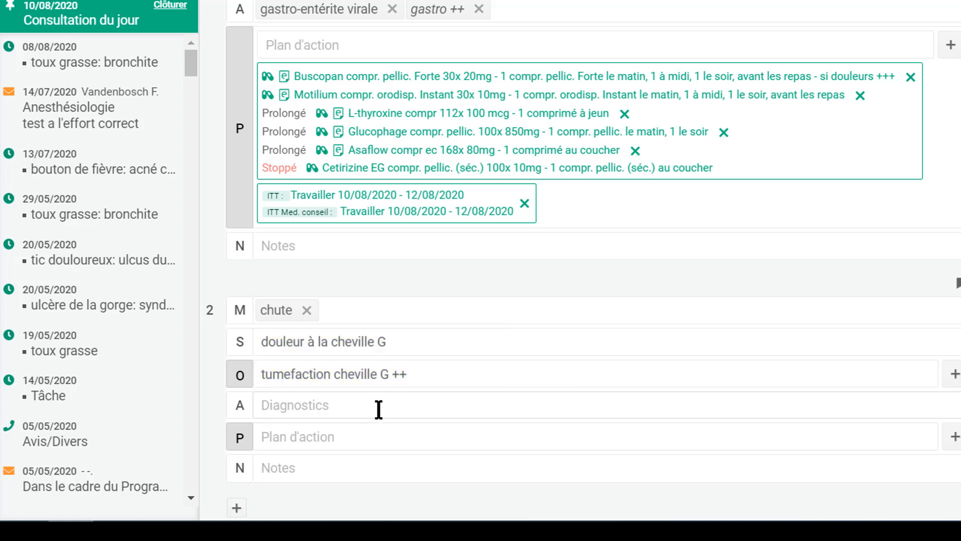
{"action": "type", "text": "entor"}
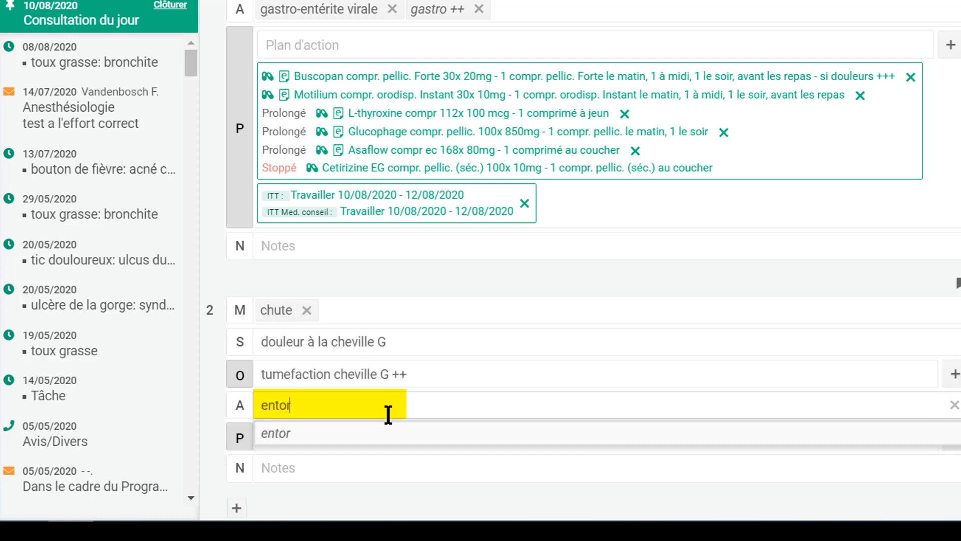
{"action": "type", "text": "se de la "}
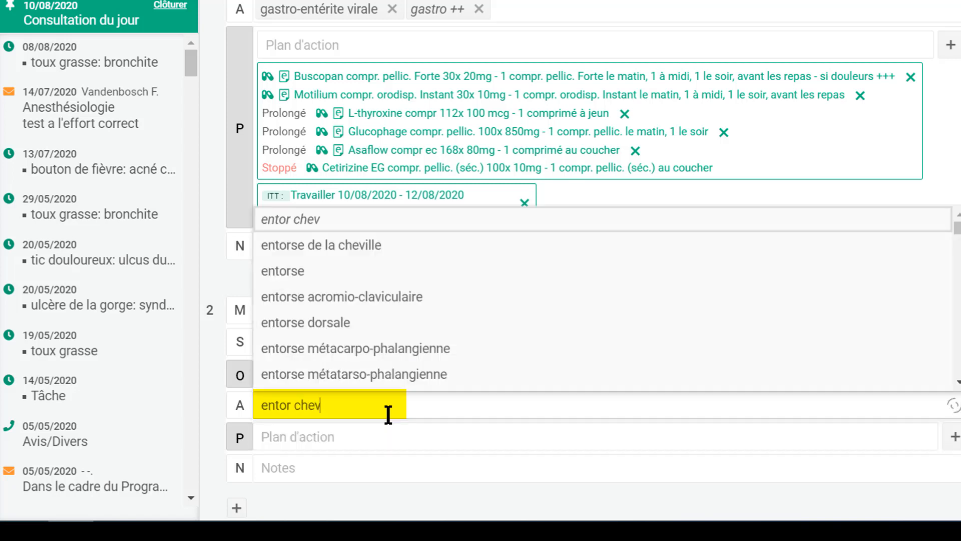
{"action": "type", "text": "chev"}
{"action": "key", "text": "Down"}
{"action": "key", "text": "Return"}
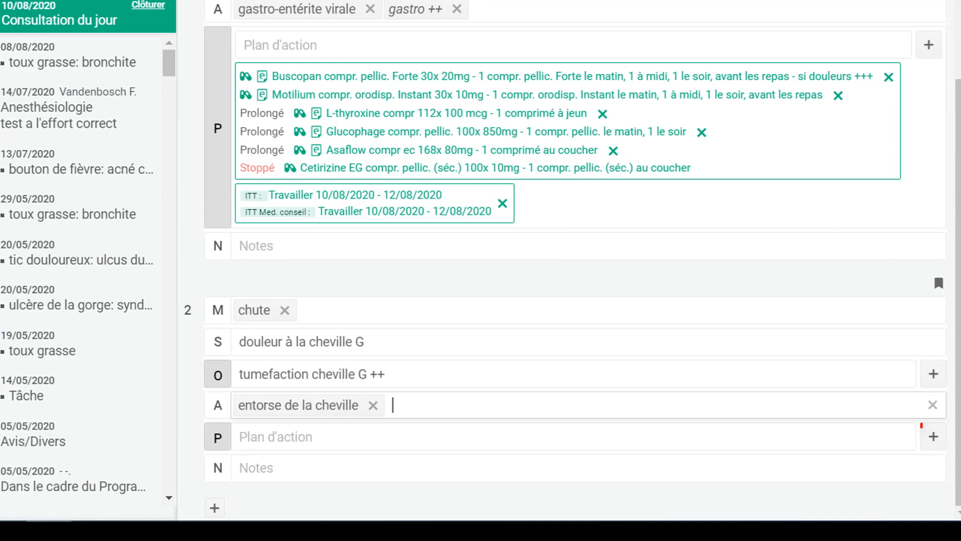
{"action": "left_click", "coordinate": [940, 437]}
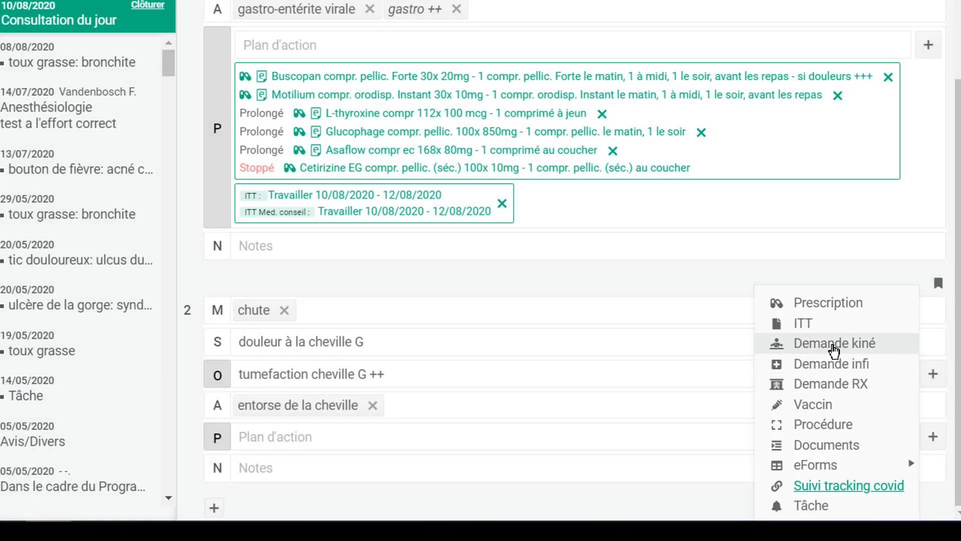
- Add a Physiothérapie kiné request for 9 sessions, 3 times per week
{"action": "left_click", "coordinate": [834, 344]}
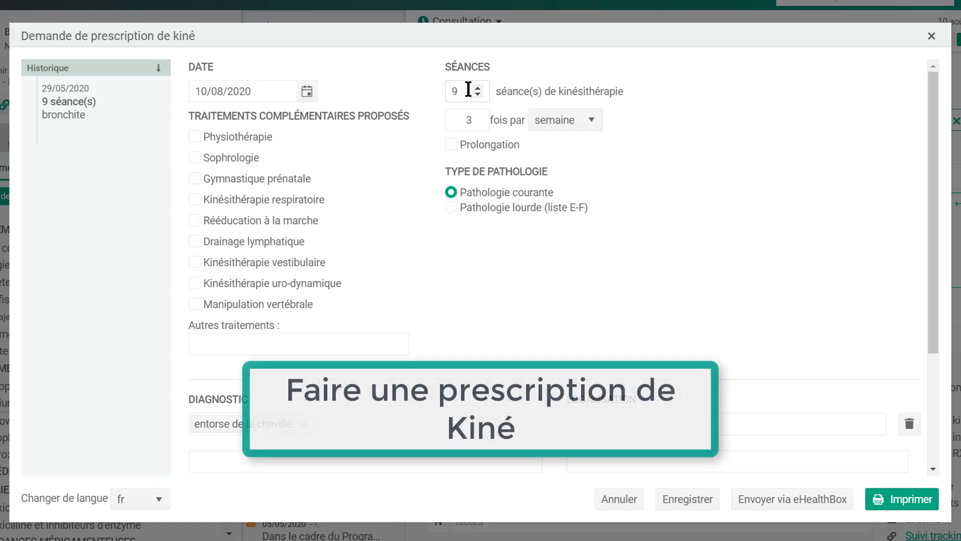
{"action": "left_click", "coordinate": [195, 138]}
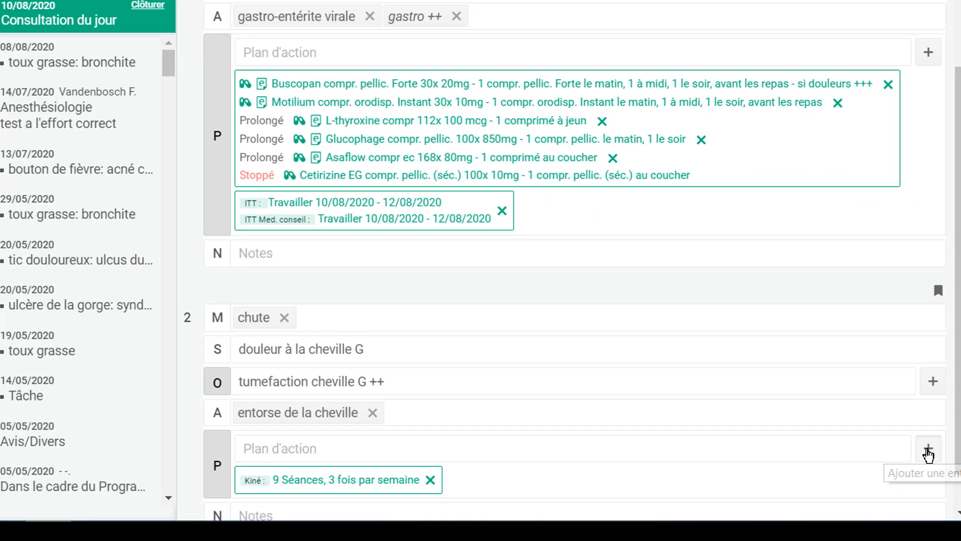
{"action": "left_click", "coordinate": [928, 451]}
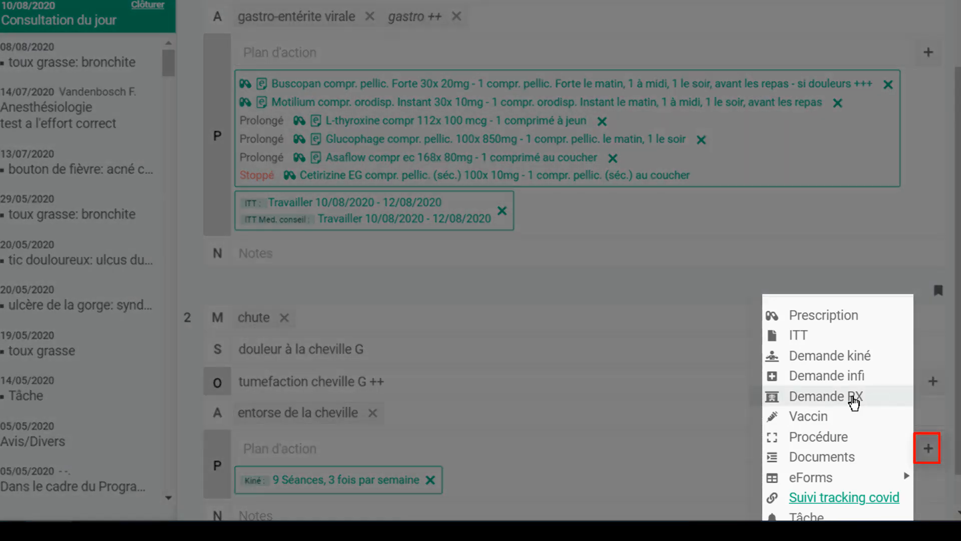
- Start a 'radiographie de la cheville' X-ray request filled with the S and O findings
{"action": "left_click", "coordinate": [854, 401]}
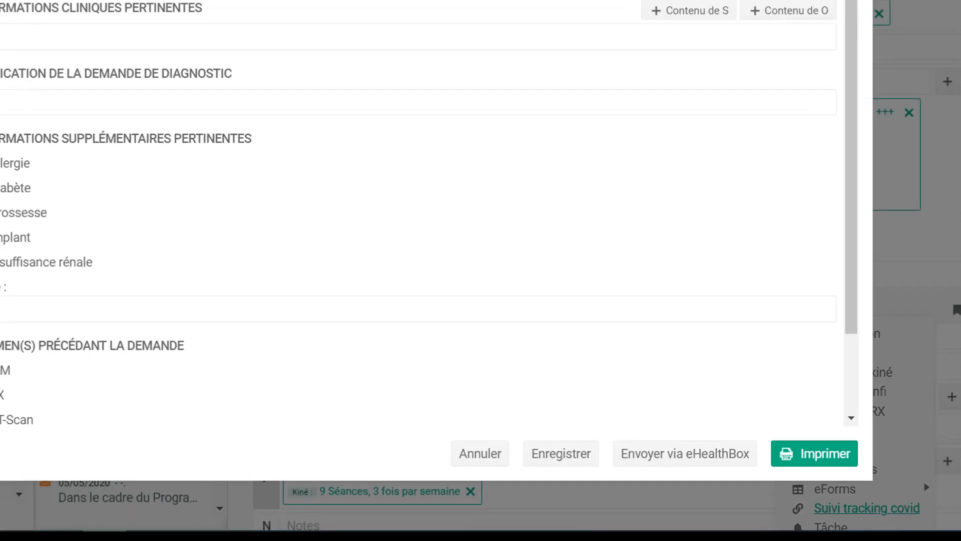
{"action": "type", "text": "chev"}
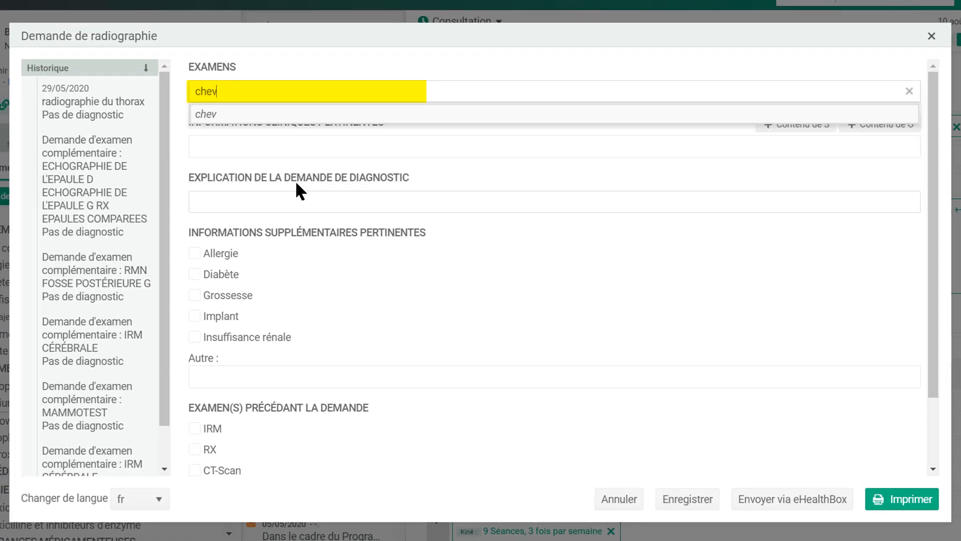
{"action": "type", "text": "ille"}
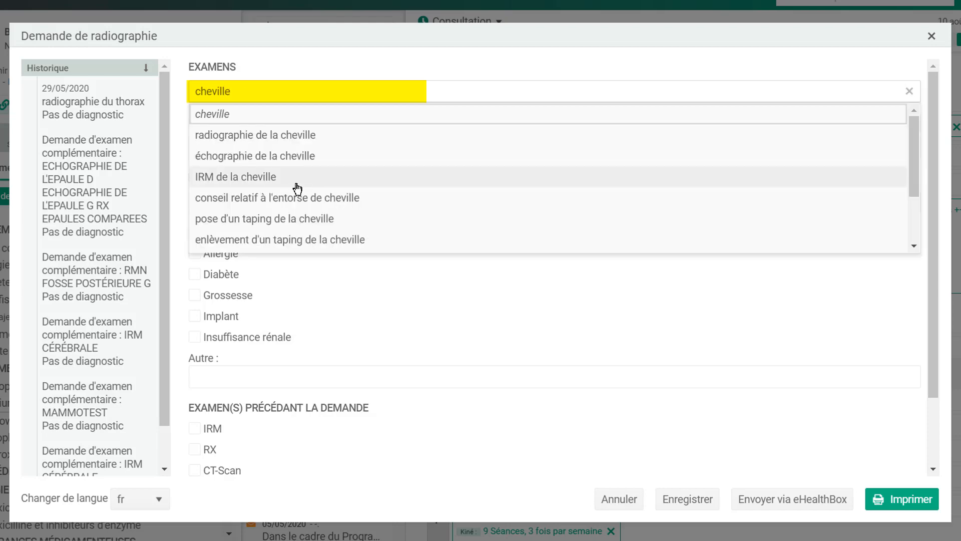
{"action": "left_click", "coordinate": [291, 135]}
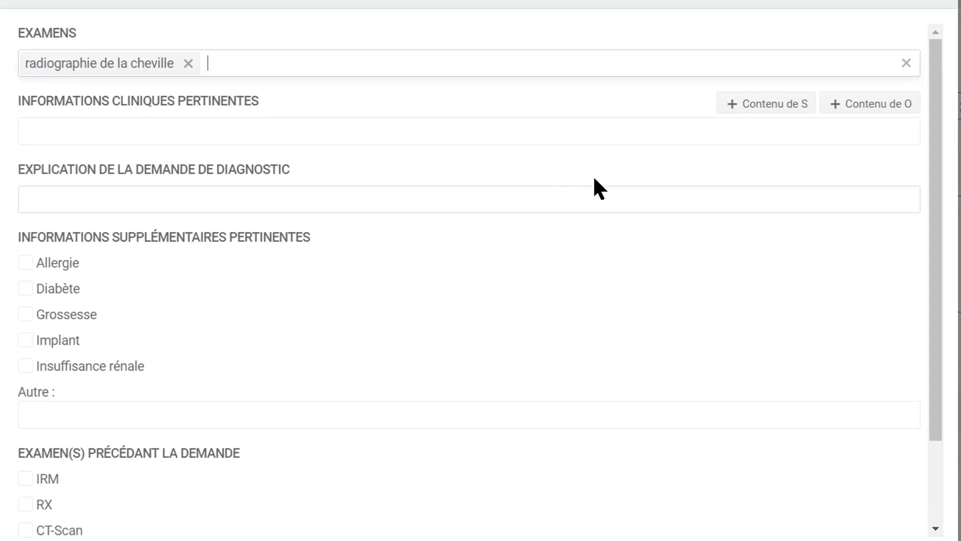
{"action": "left_click", "coordinate": [764, 107]}
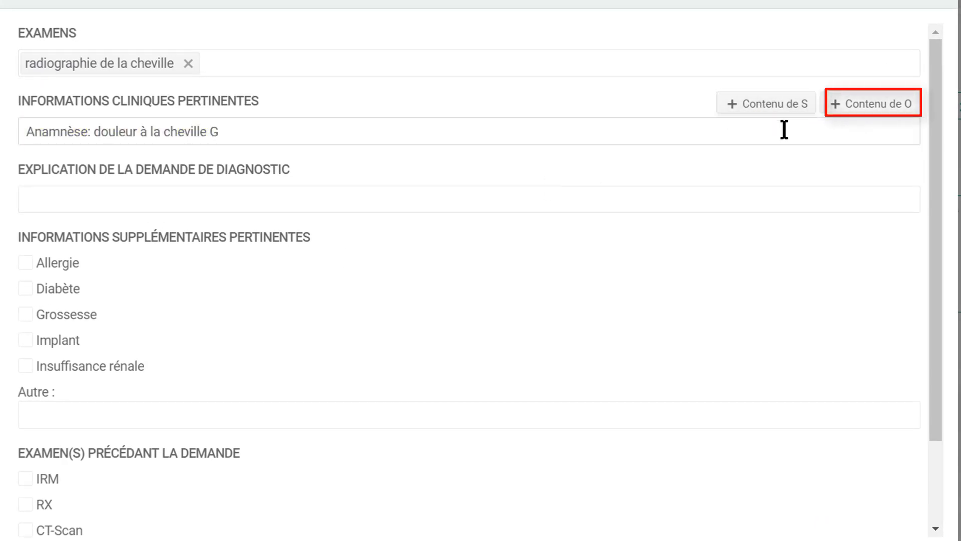
{"action": "left_click", "coordinate": [854, 110]}
{"action": "scroll", "coordinate": [671, 296], "scroll_direction": "down", "scroll_amount": 2}
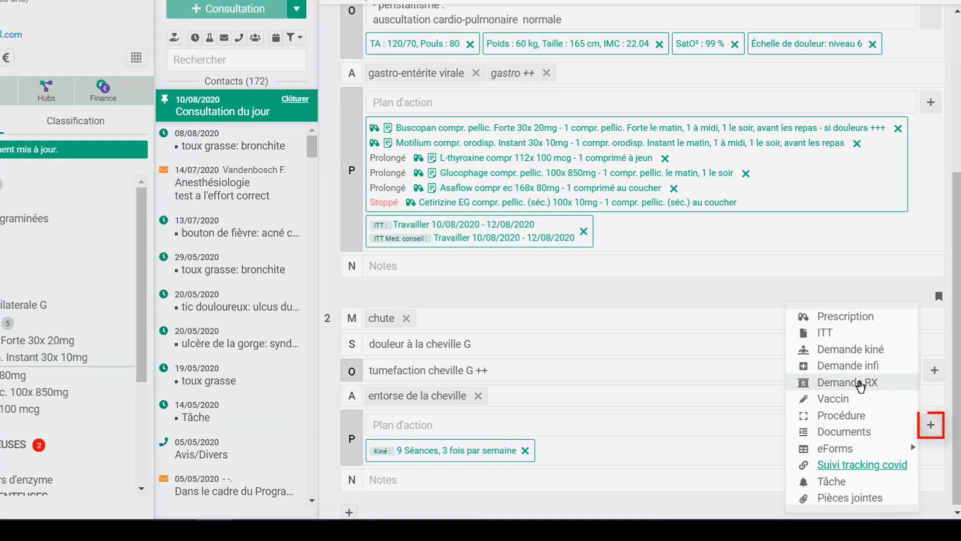
- Save an ankle X-ray request with S/O findings and 'recherche de fracture du péroné' as explanation
{"action": "left_click", "coordinate": [860, 386]}
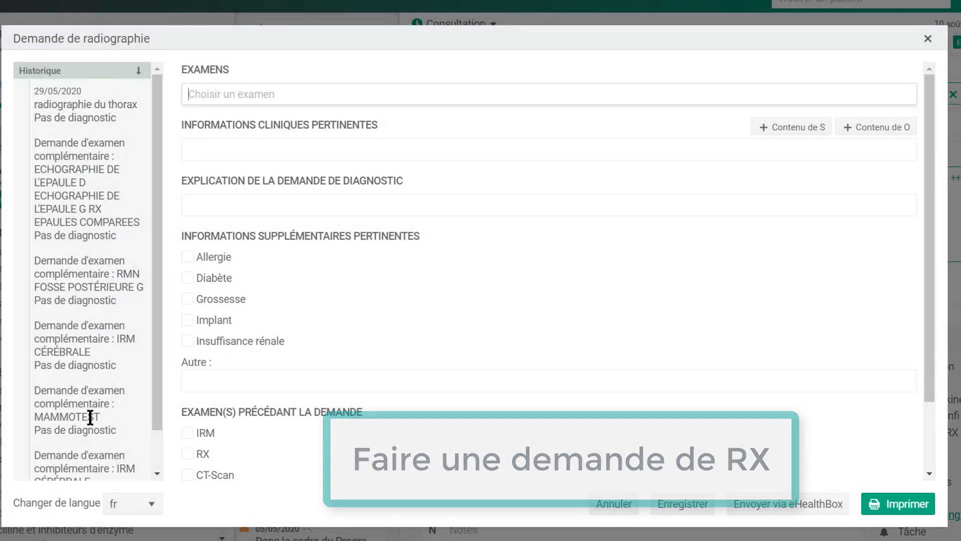
{"action": "left_click", "coordinate": [244, 94]}
{"action": "type", "text": "chev"}
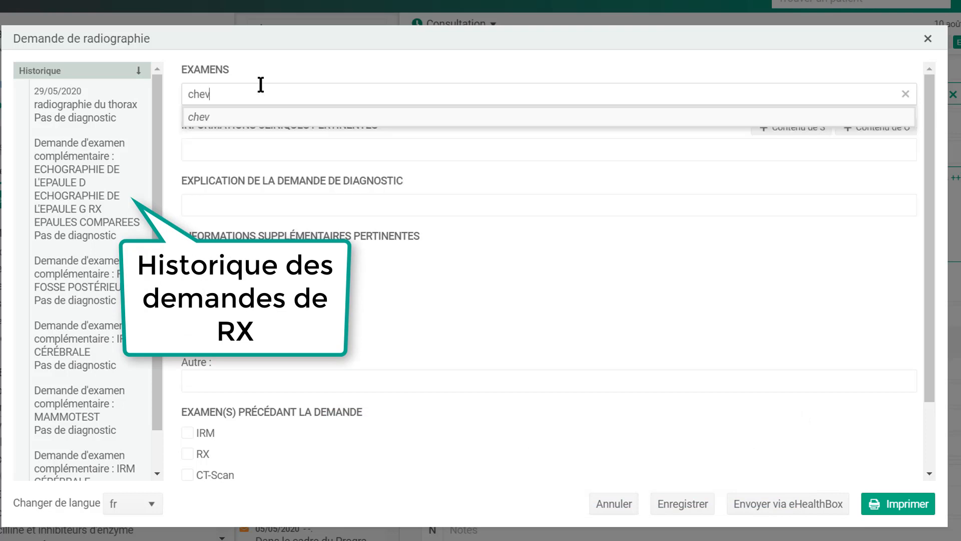
{"action": "type", "text": "il"}
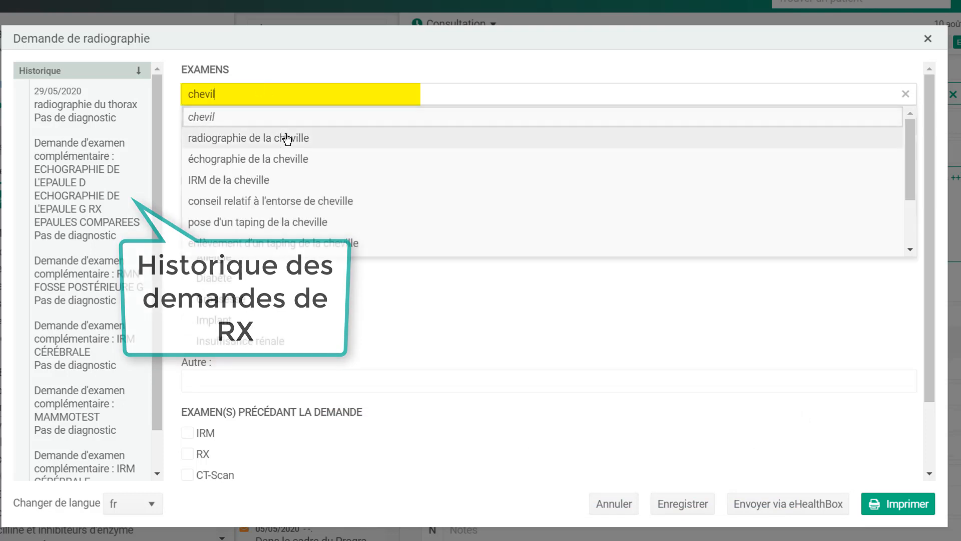
{"action": "left_click", "coordinate": [284, 138]}
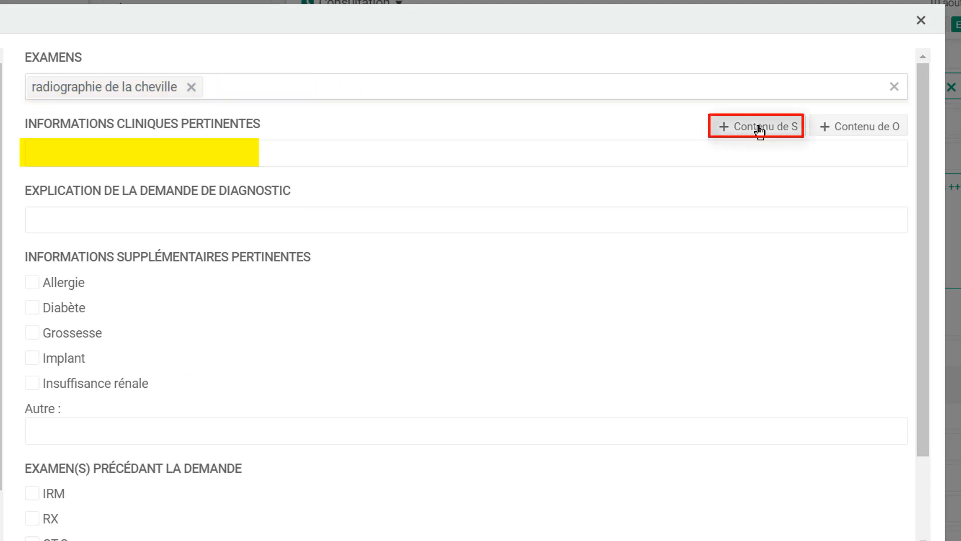
{"action": "left_click", "coordinate": [759, 127]}
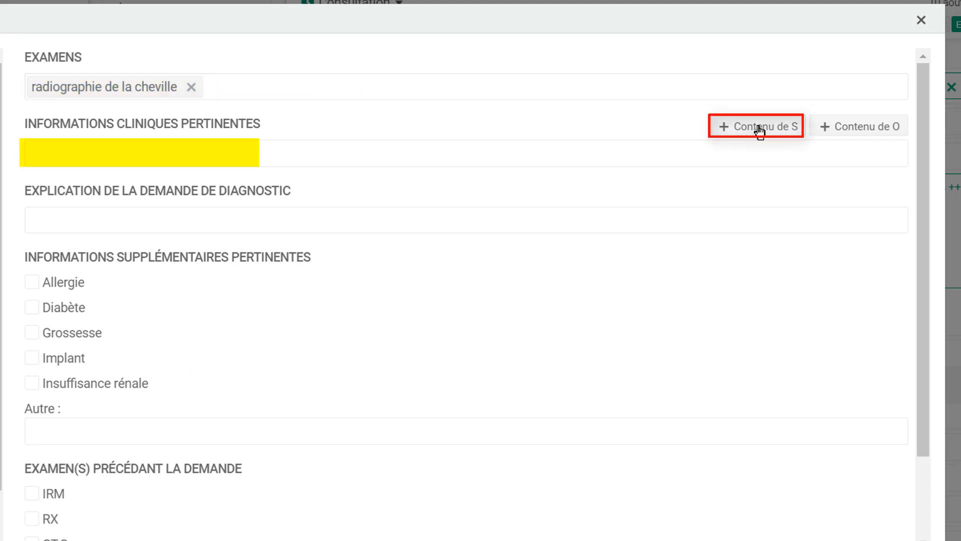
{"action": "left_click", "coordinate": [849, 127]}
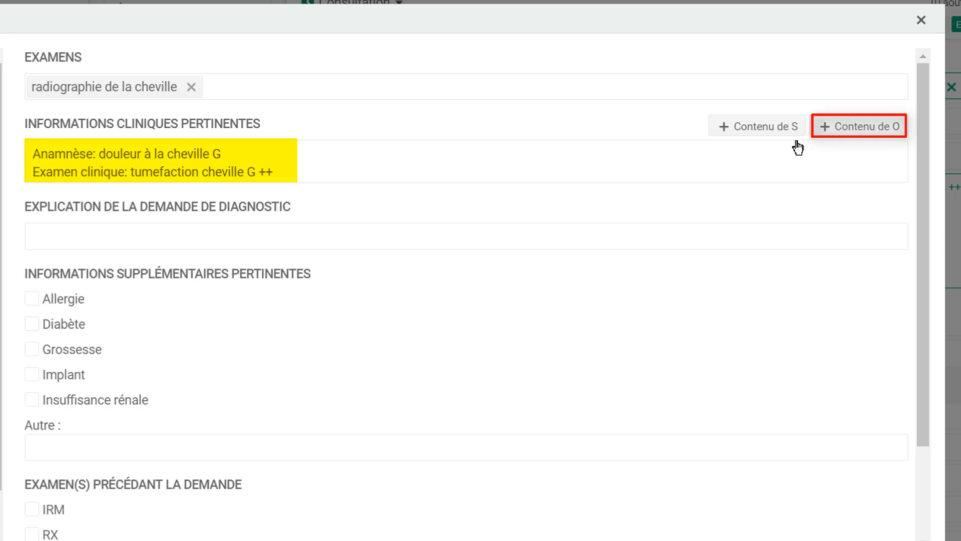
{"action": "left_click", "coordinate": [392, 233]}
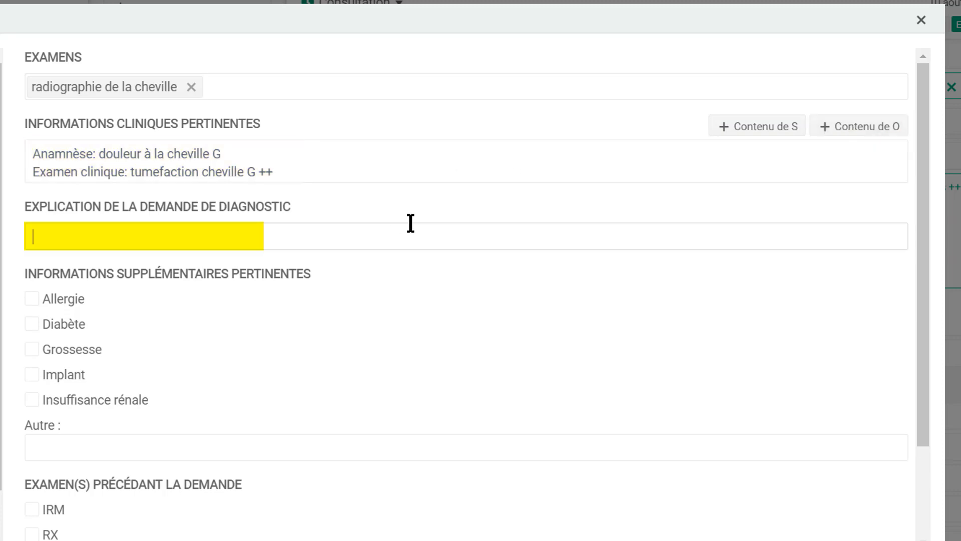
{"action": "type", "text": "recherche de fracture du péroné"}
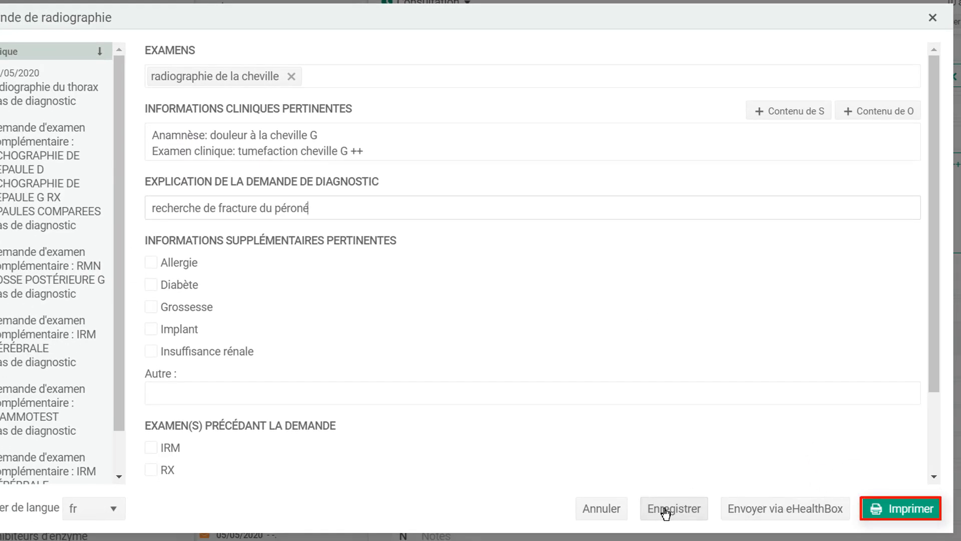
{"action": "left_click", "coordinate": [666, 509]}
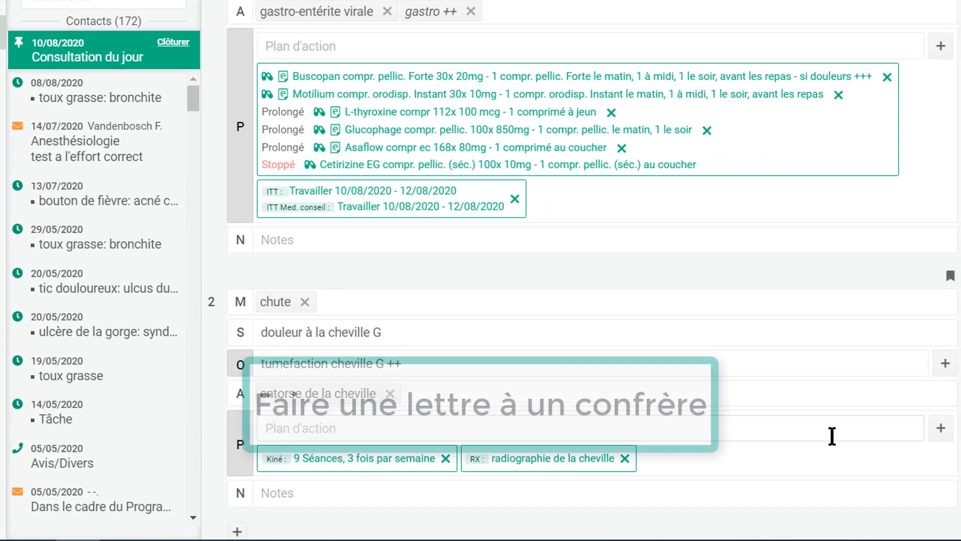
- Start a new document addressed to a colleague chosen by name search as recipient
{"action": "left_click", "coordinate": [941, 431]}
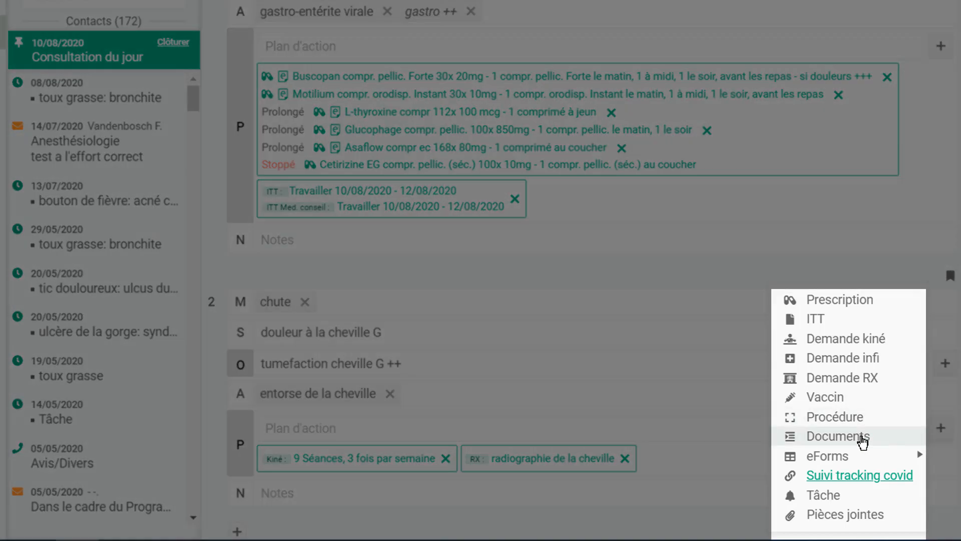
{"action": "left_click", "coordinate": [862, 440]}
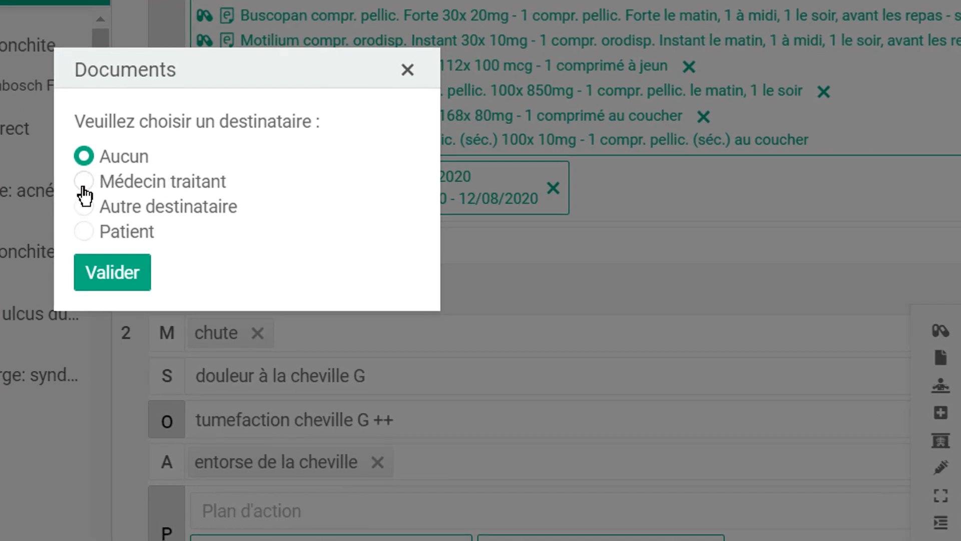
{"action": "left_click", "coordinate": [99, 200]}
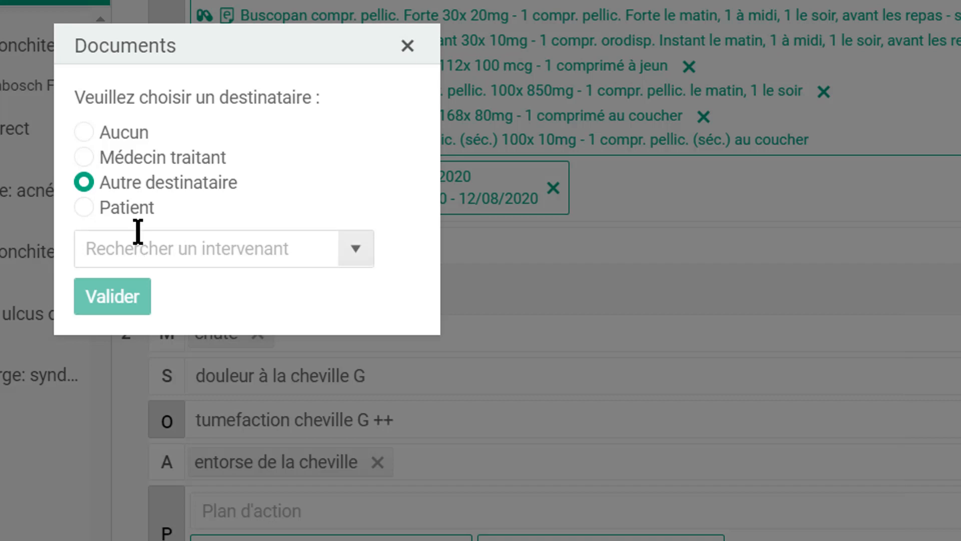
{"action": "left_click", "coordinate": [110, 249]}
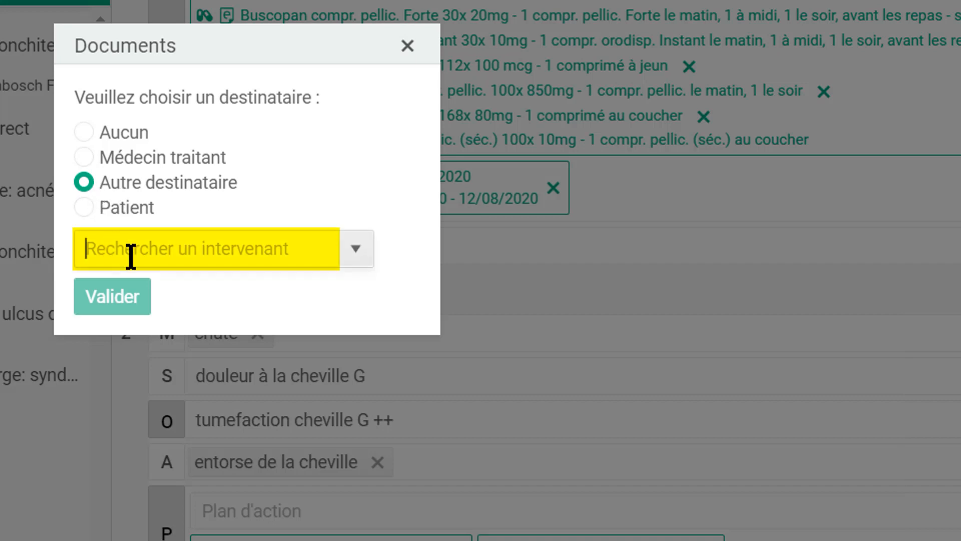
{"action": "type", "text": "daubre"}
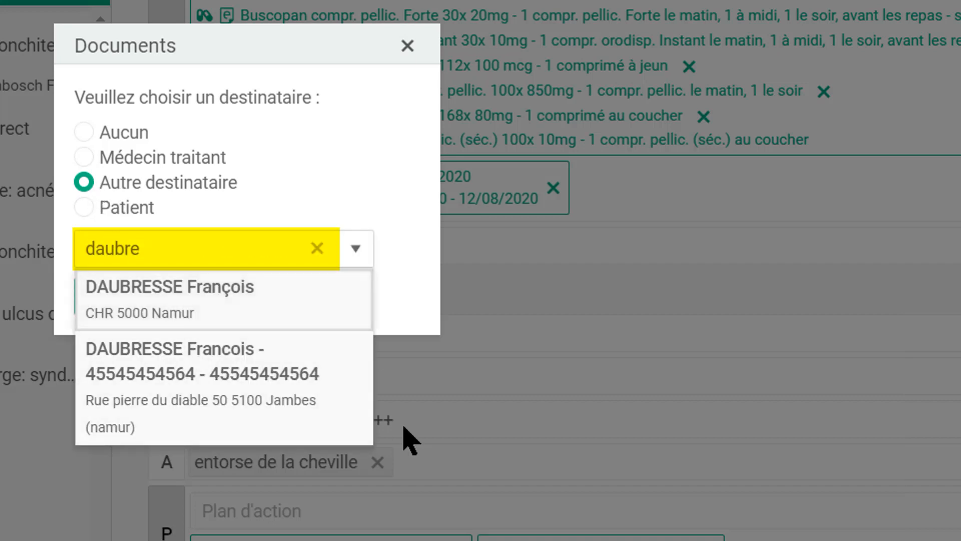
{"action": "left_click", "coordinate": [189, 368]}
{"action": "left_click", "coordinate": [88, 295]}
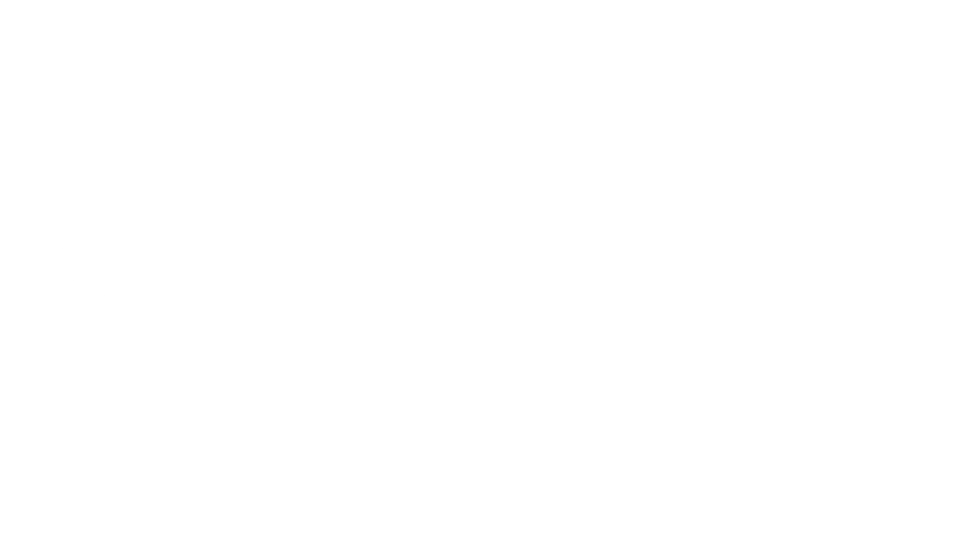
{"action": "left_click_drag", "start_coordinate": [234, 119], "coordinate": [236, 155]}
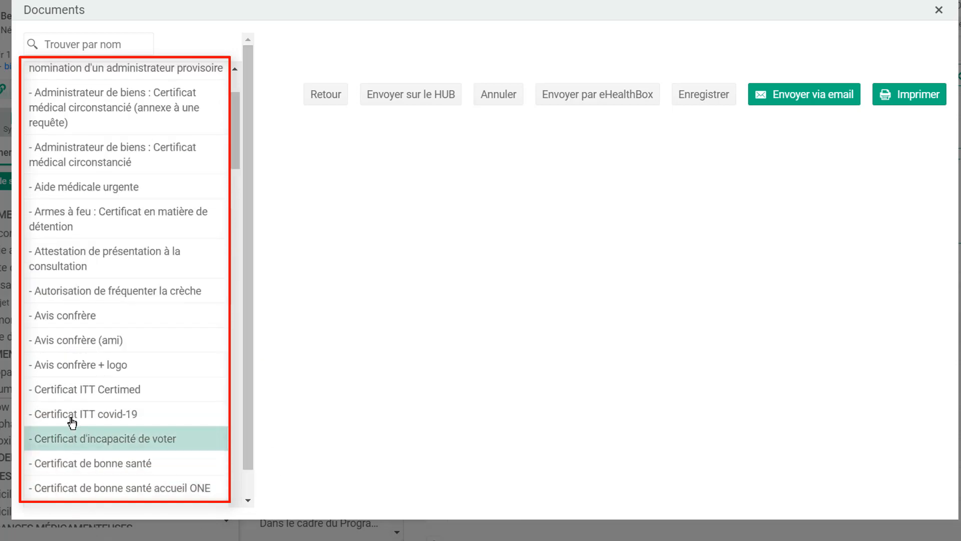
- Fill the letter from the Avis confrère template and send it to the Hub
{"action": "left_click", "coordinate": [64, 319]}
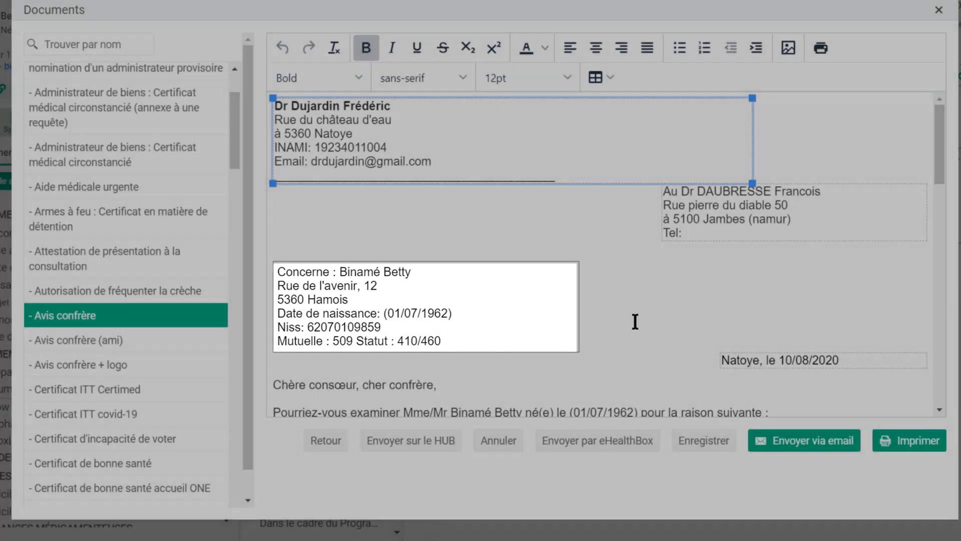
{"action": "mouse_move", "coordinate": [940, 169]}
{"action": "left_mouse_down"}
{"action": "mouse_move", "coordinate": [955, 211]}
{"action": "mouse_move", "coordinate": [957, 387]}
{"action": "left_mouse_up"}
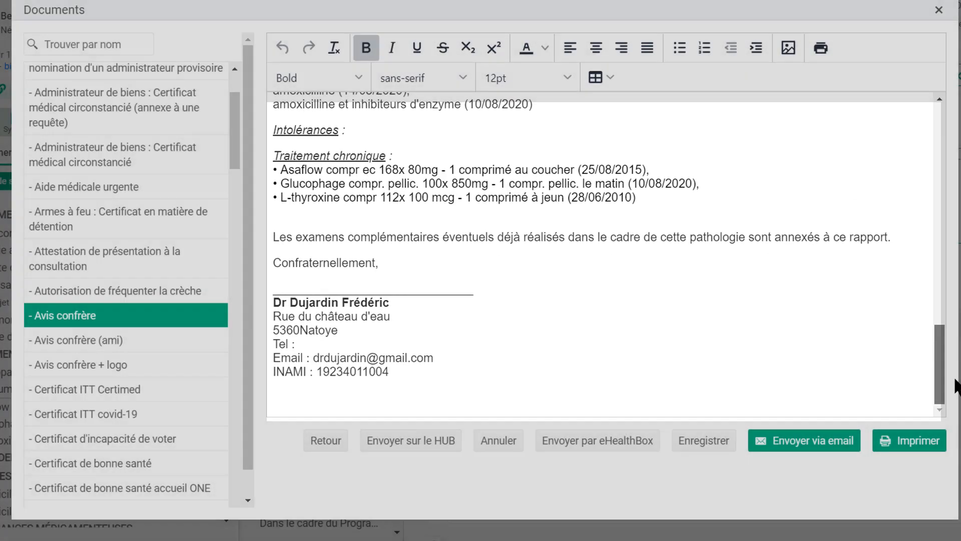
{"action": "scroll", "coordinate": [842, 332], "scroll_direction": "up", "scroll_amount": 20}
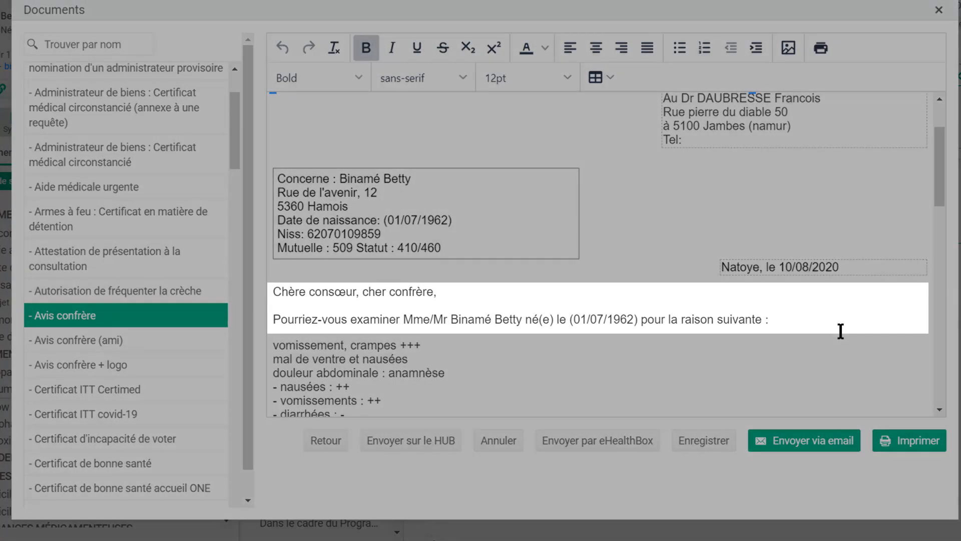
{"action": "left_click", "coordinate": [842, 318]}
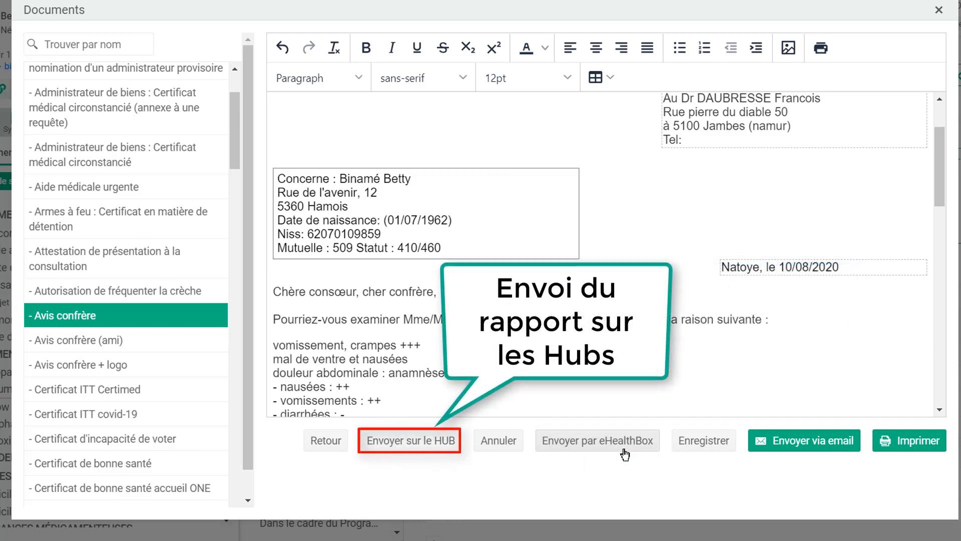
{"action": "left_click", "coordinate": [405, 444]}
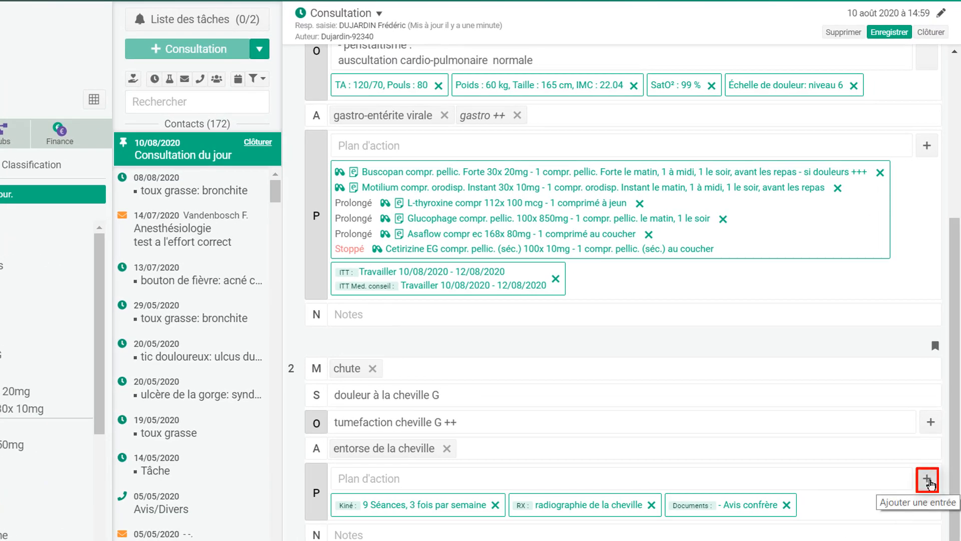
- Save a Boostrix 'Dose de rappel' with a 10-year recall, then expand the VACCINS summary
{"action": "left_click", "coordinate": [929, 481]}
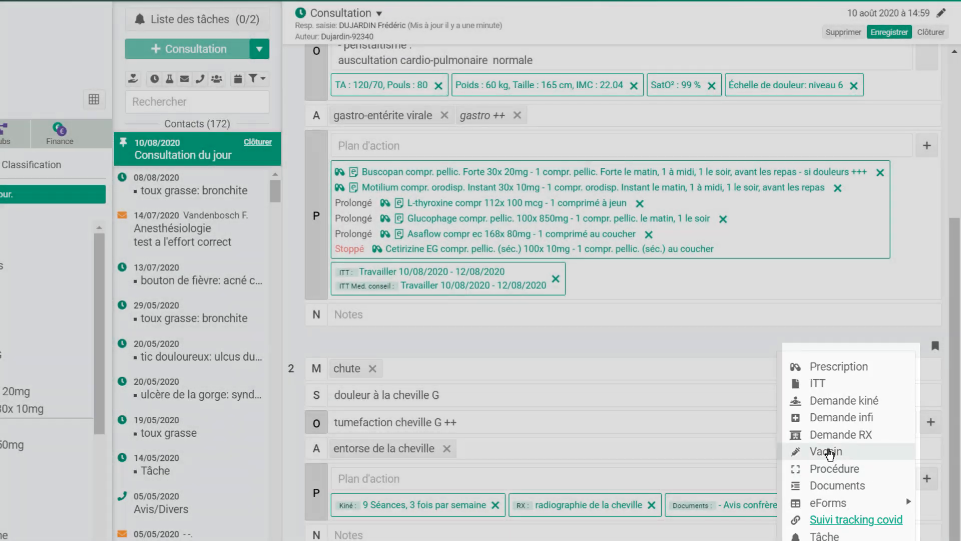
{"action": "left_click", "coordinate": [836, 455]}
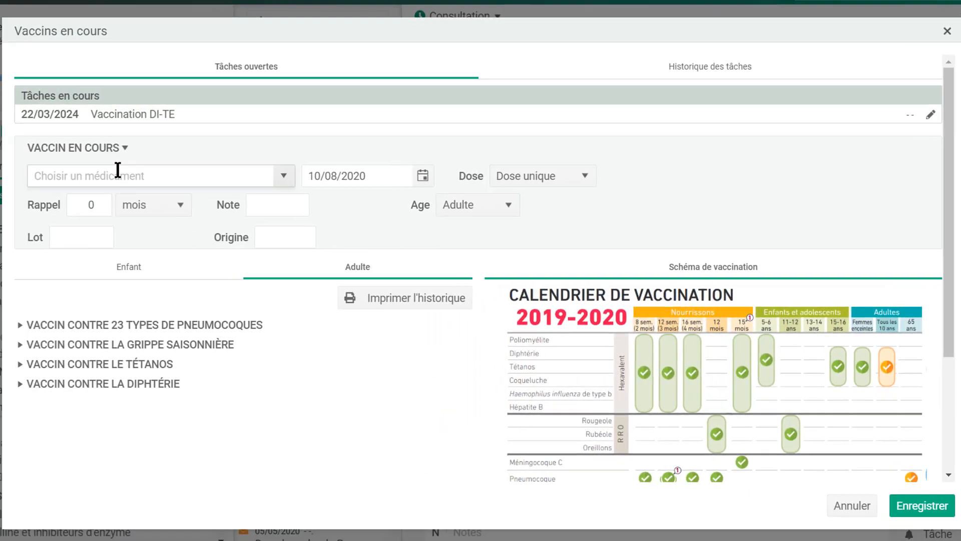
{"action": "type", "text": "boost"}
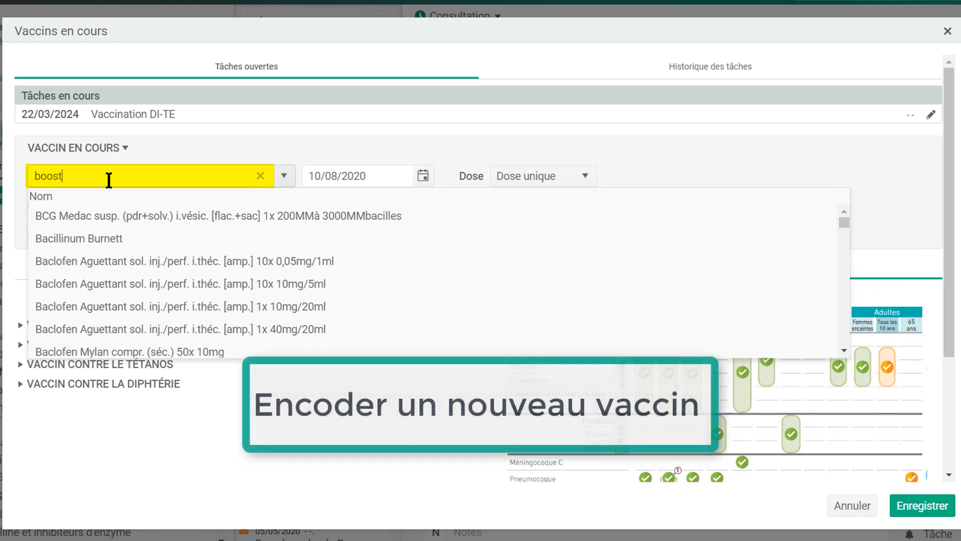
{"action": "left_click", "coordinate": [139, 238]}
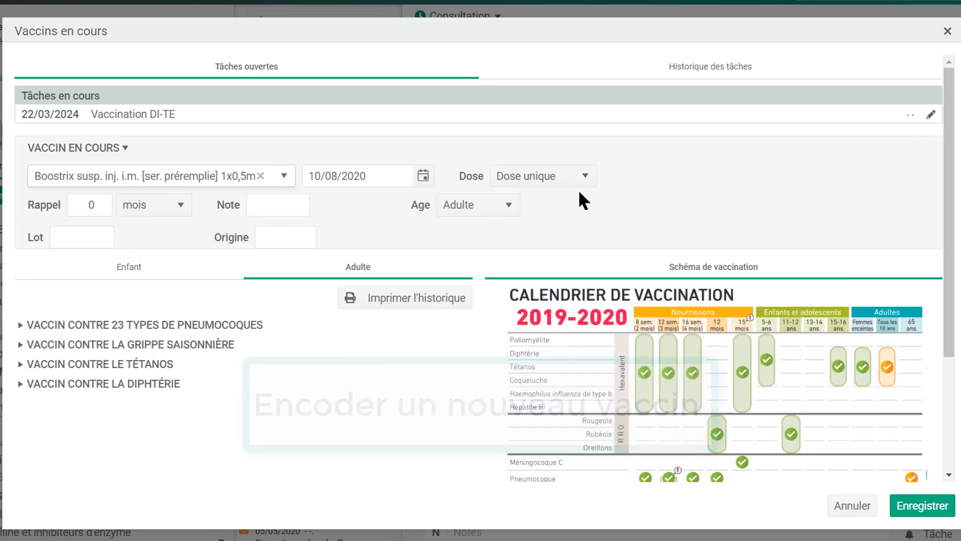
{"action": "left_click", "coordinate": [587, 180]}
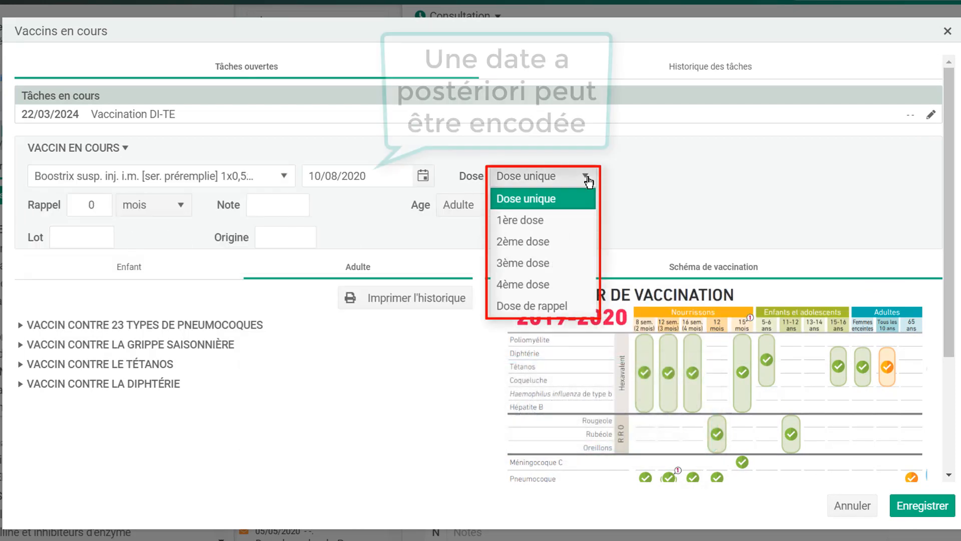
{"action": "left_click", "coordinate": [552, 305]}
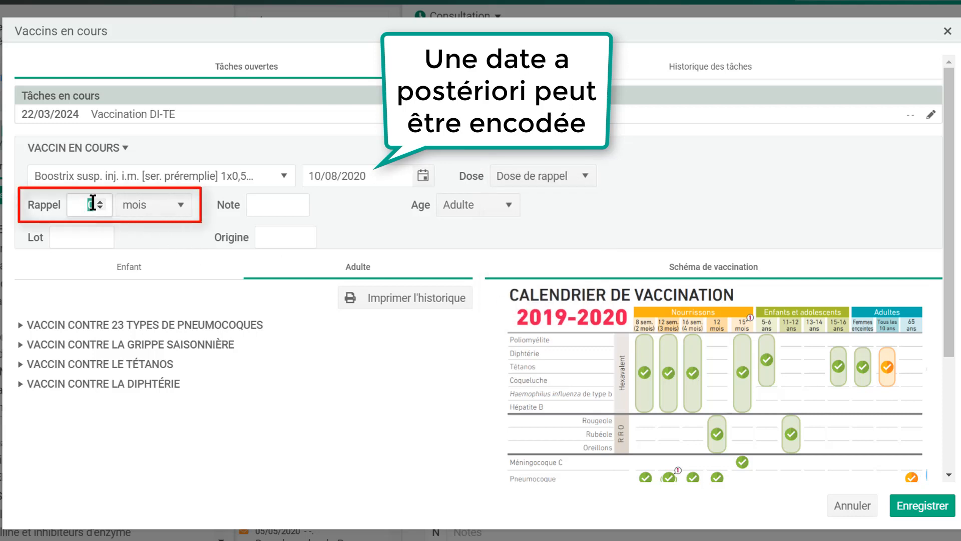
{"action": "type", "text": "10"}
{"action": "left_click", "coordinate": [178, 205]}
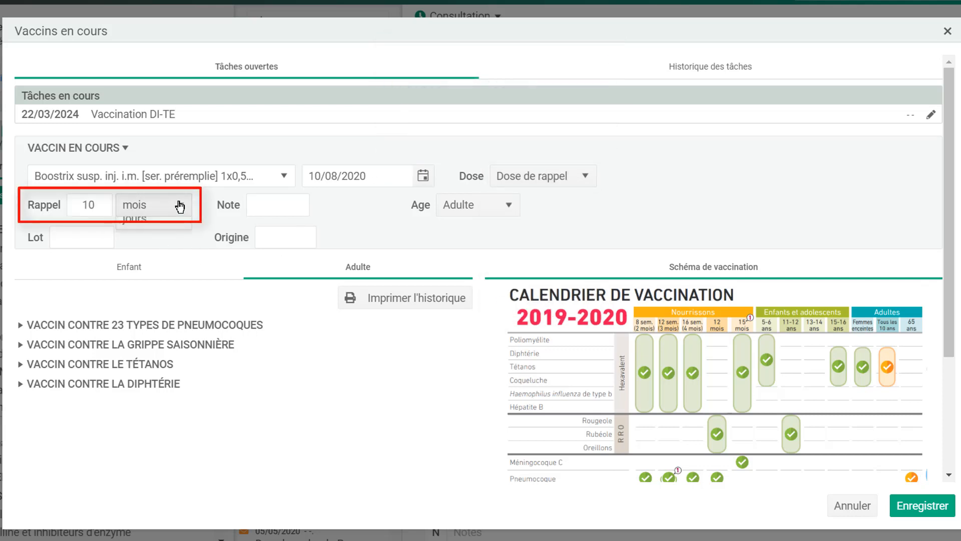
{"action": "left_click", "coordinate": [160, 228]}
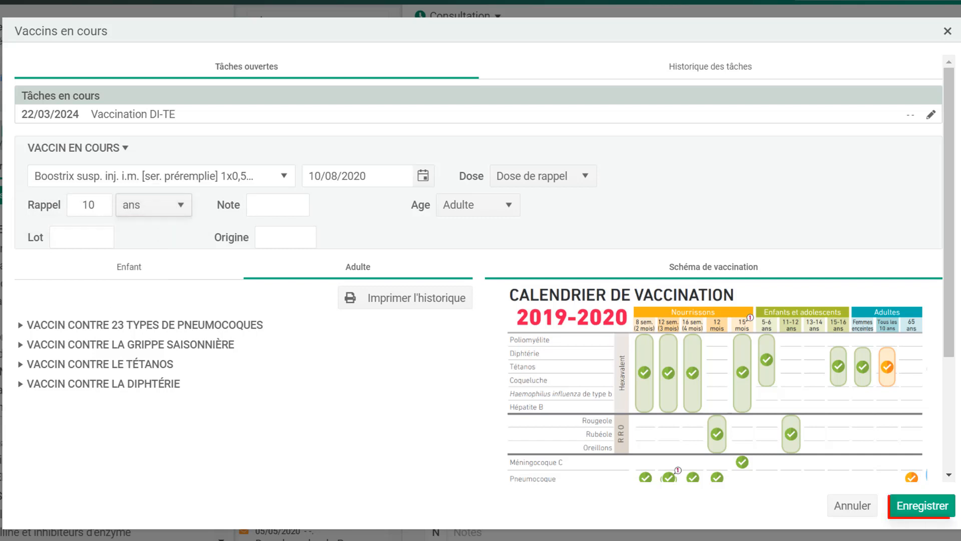
{"action": "left_click", "coordinate": [923, 507]}
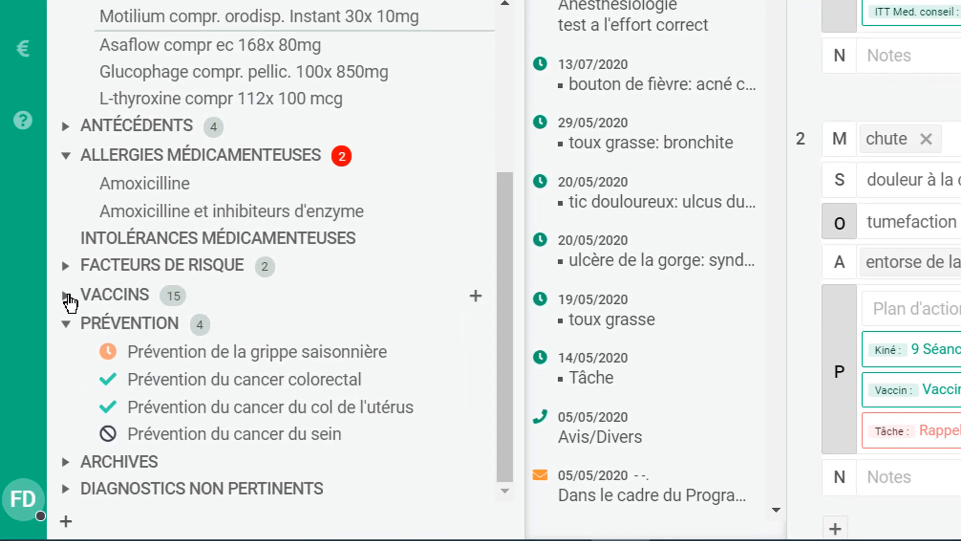
{"action": "left_click", "coordinate": [68, 296]}
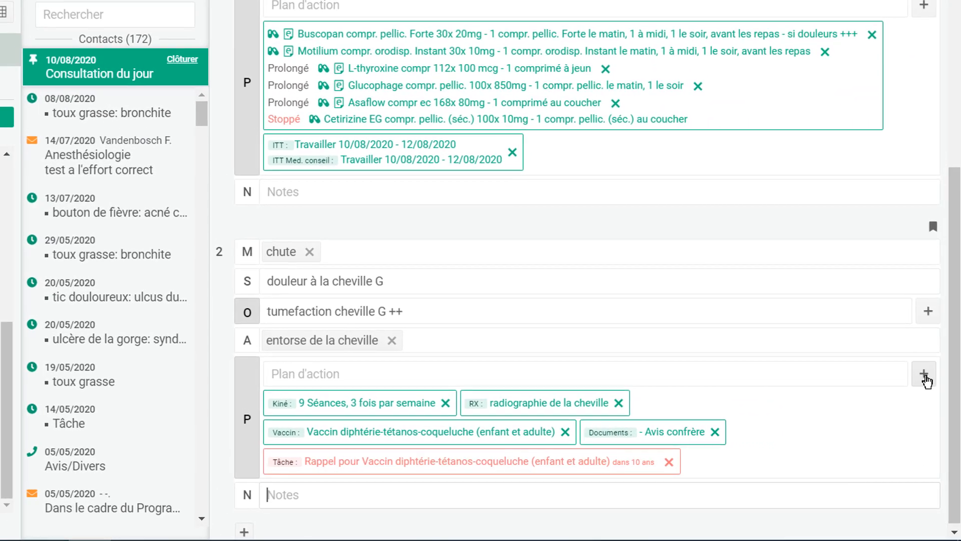
- Attach the X-ray image (48).JPG to the 'chute' ankle sprain plan, view it, and close the viewer
{"action": "left_click", "coordinate": [925, 377]}
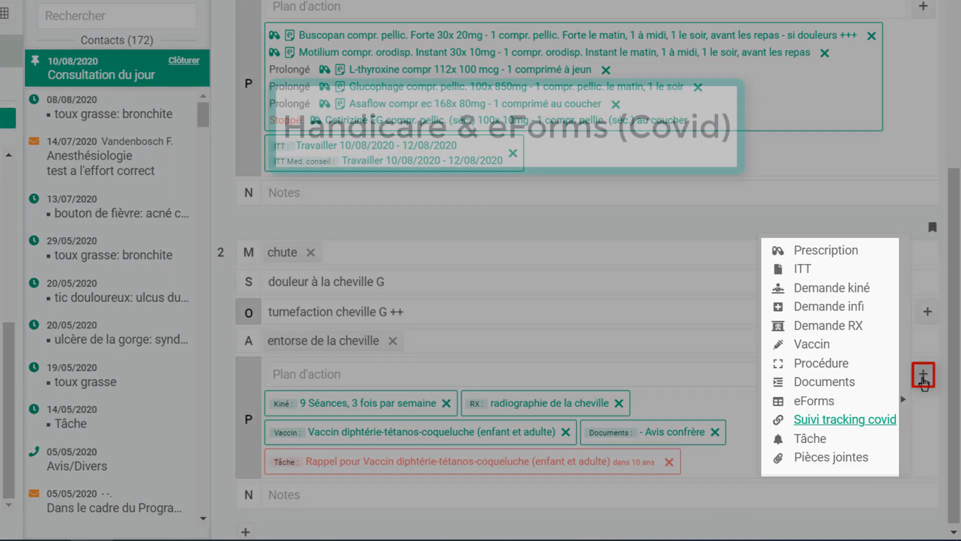
{"action": "mouse_move", "coordinate": [898, 401]}
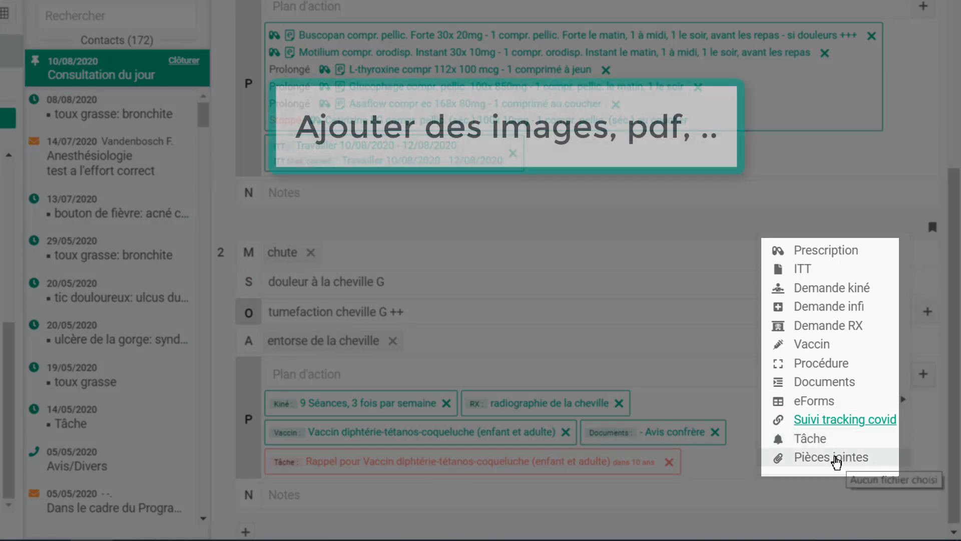
{"action": "left_click", "coordinate": [835, 458]}
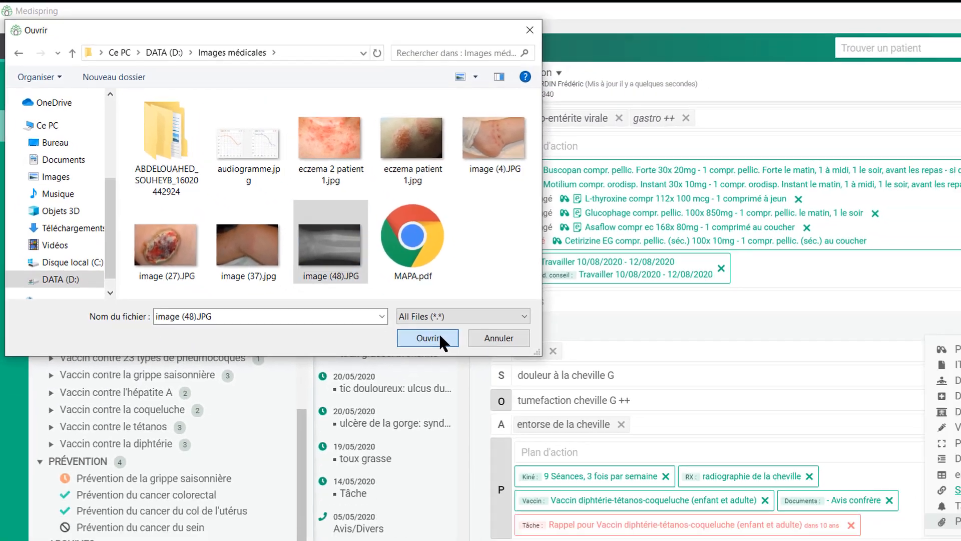
{"action": "left_click", "coordinate": [529, 386]}
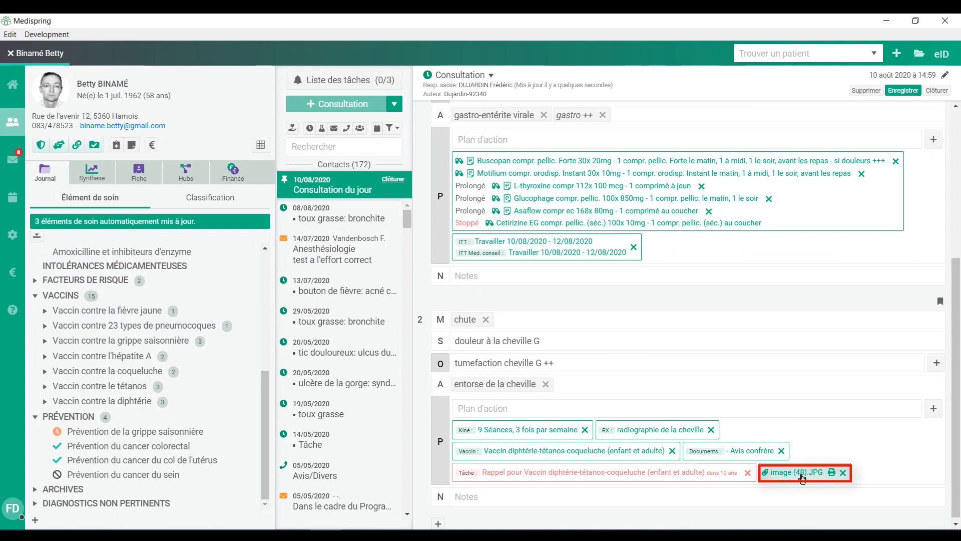
{"action": "left_click", "coordinate": [802, 474]}
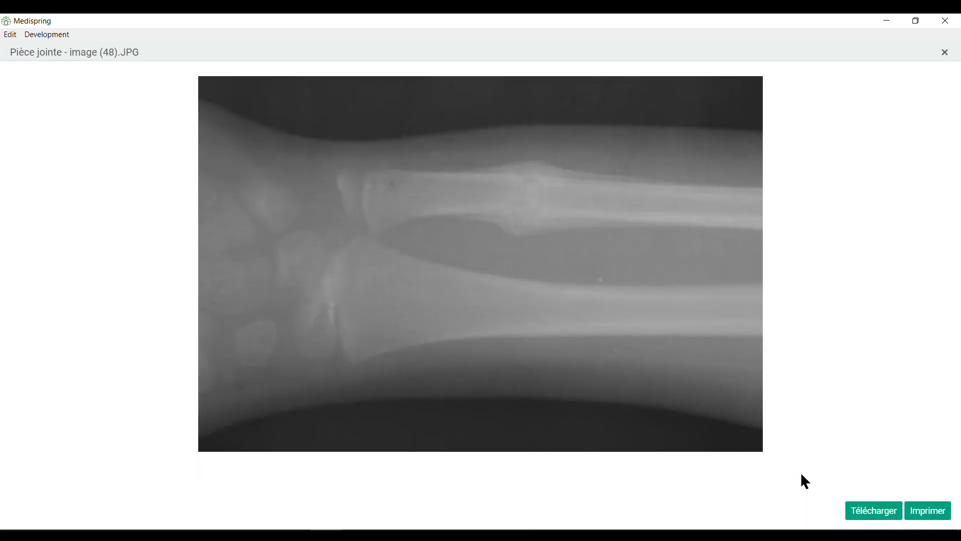
{"action": "left_click", "coordinate": [943, 46]}
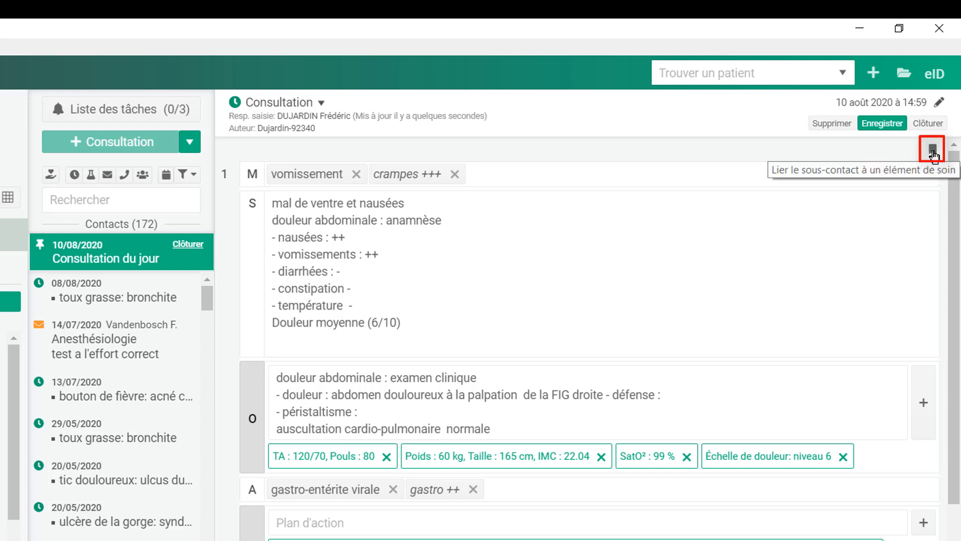
- Link the vomissement/crampes sub-contact to Insuffisance rénale, close the 10/08/2020 consultation, and reopen it for editing
{"action": "left_click", "coordinate": [933, 151]}
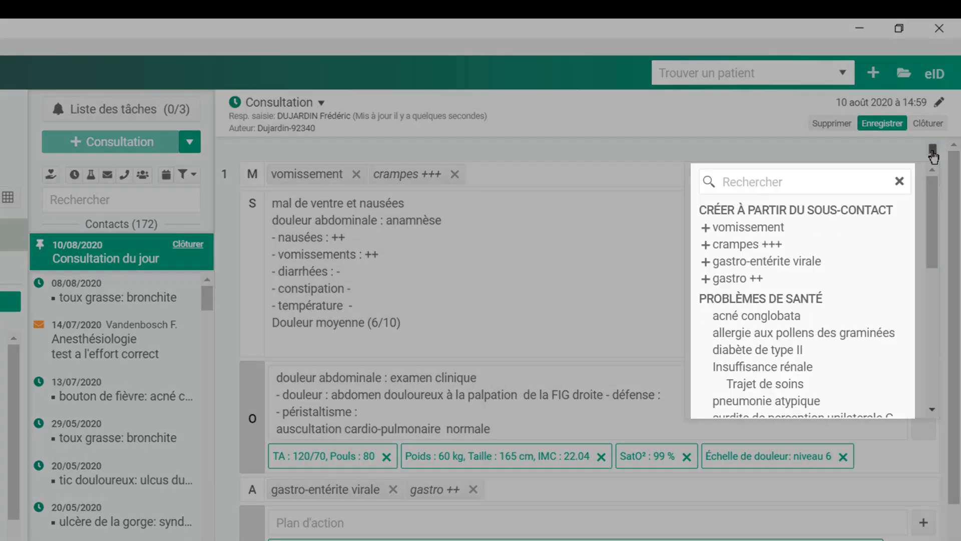
{"action": "scroll", "coordinate": [930, 253], "scroll_direction": "down", "scroll_amount": 3}
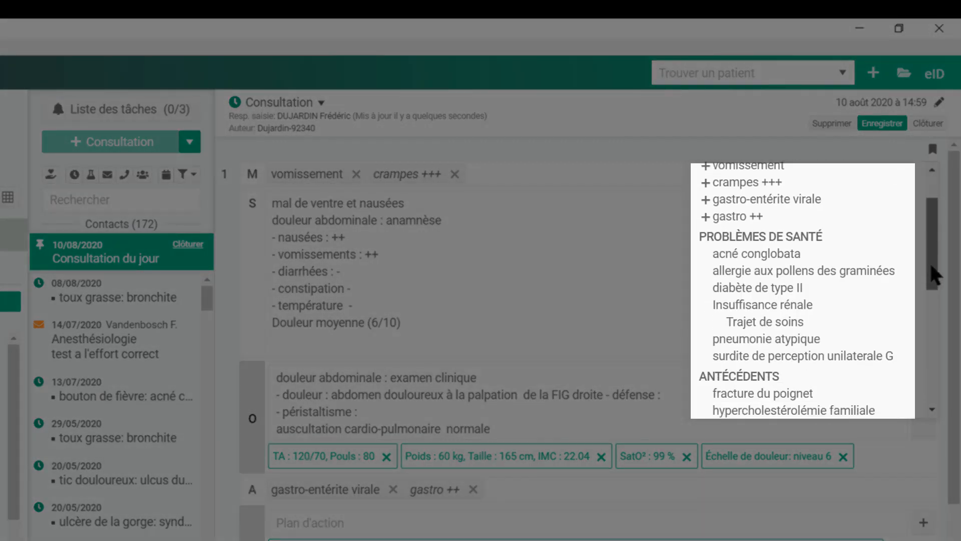
{"action": "left_click", "coordinate": [829, 283]}
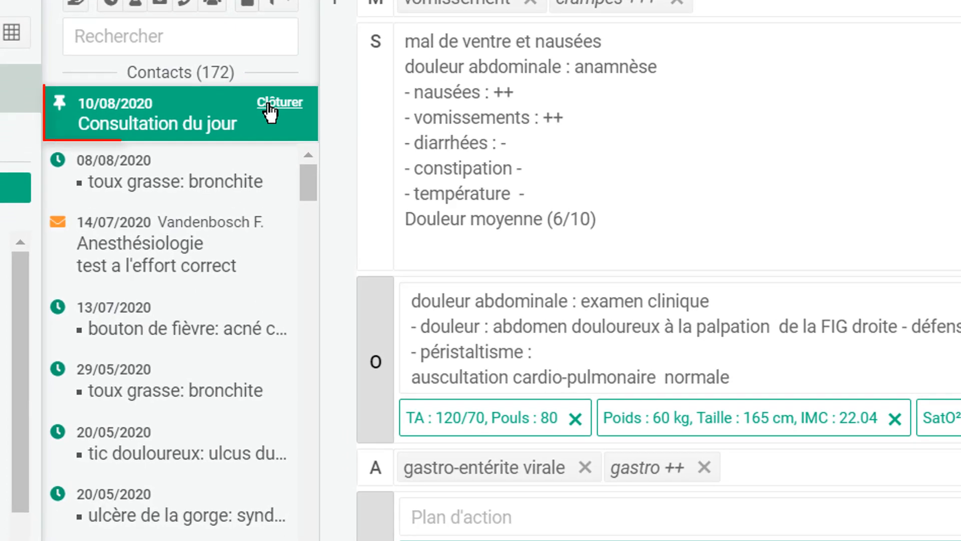
{"action": "left_click", "coordinate": [271, 105]}
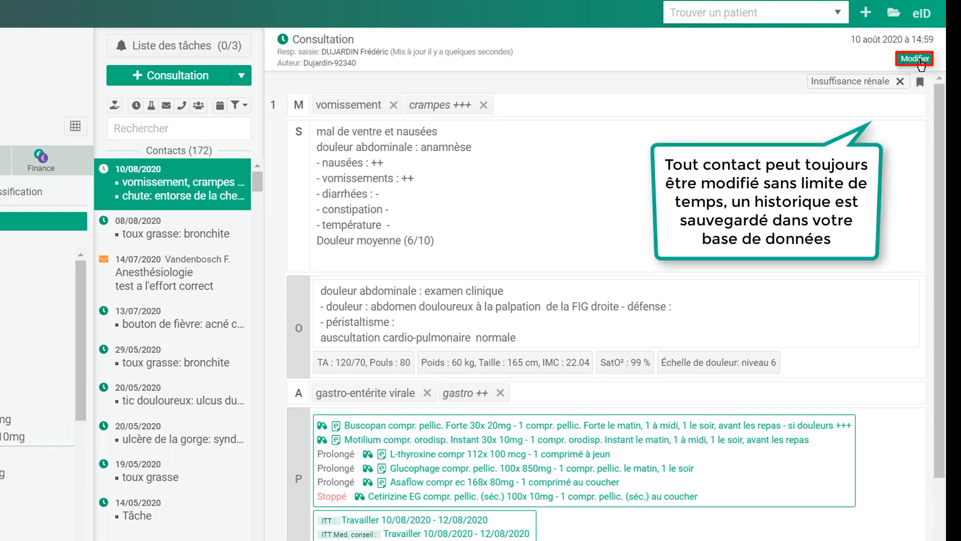
{"action": "left_click", "coordinate": [919, 60]}
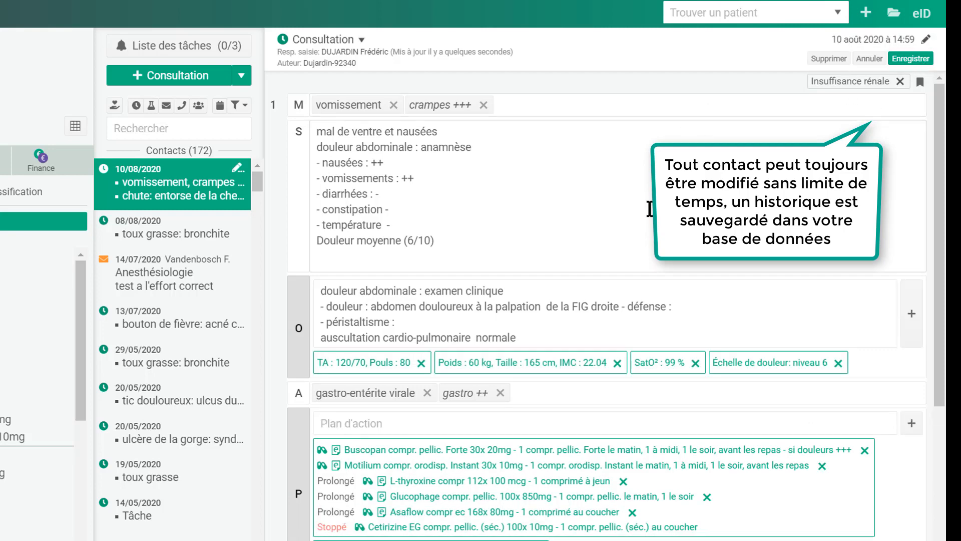
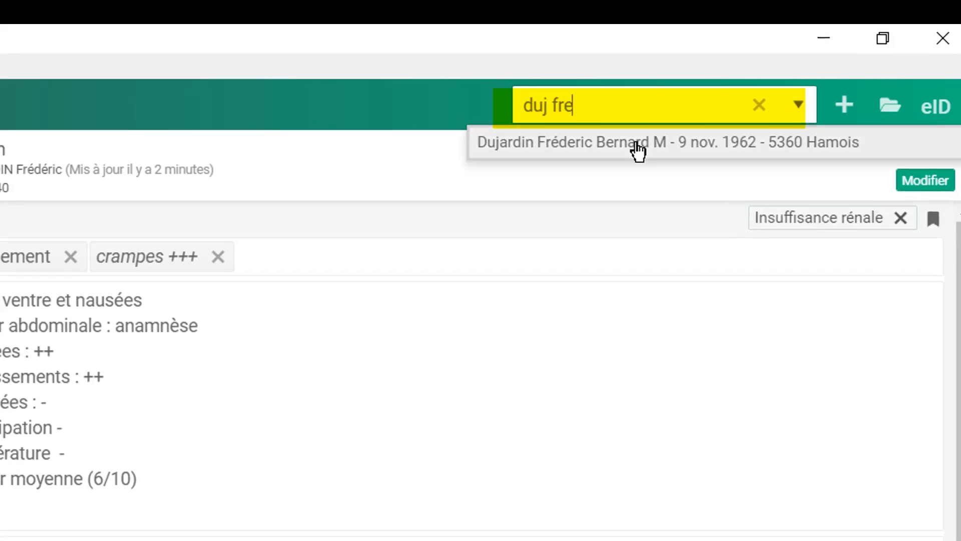
- Search for the second patient by name and display their 30/06/2020 Médecine générale report
{"action": "left_click", "coordinate": [629, 149]}
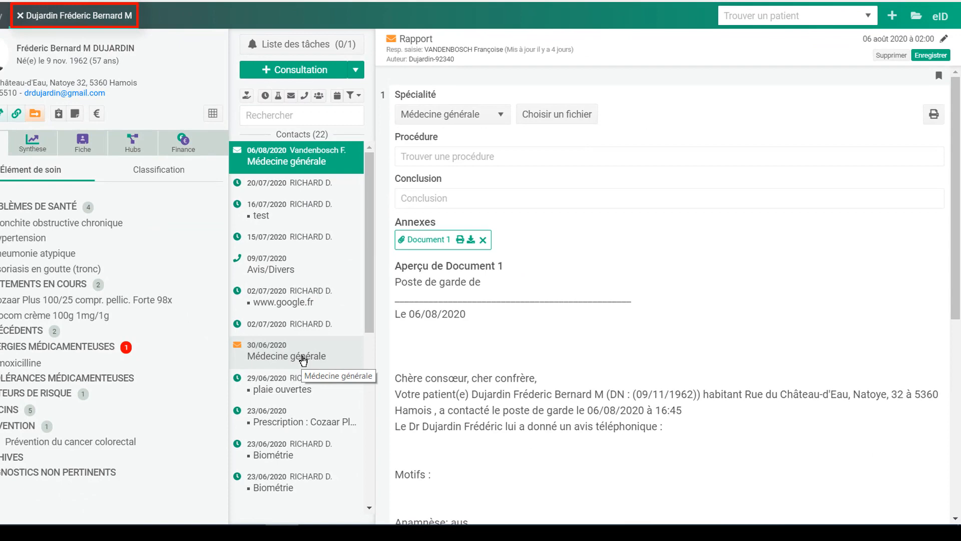
{"action": "left_click", "coordinate": [303, 360]}
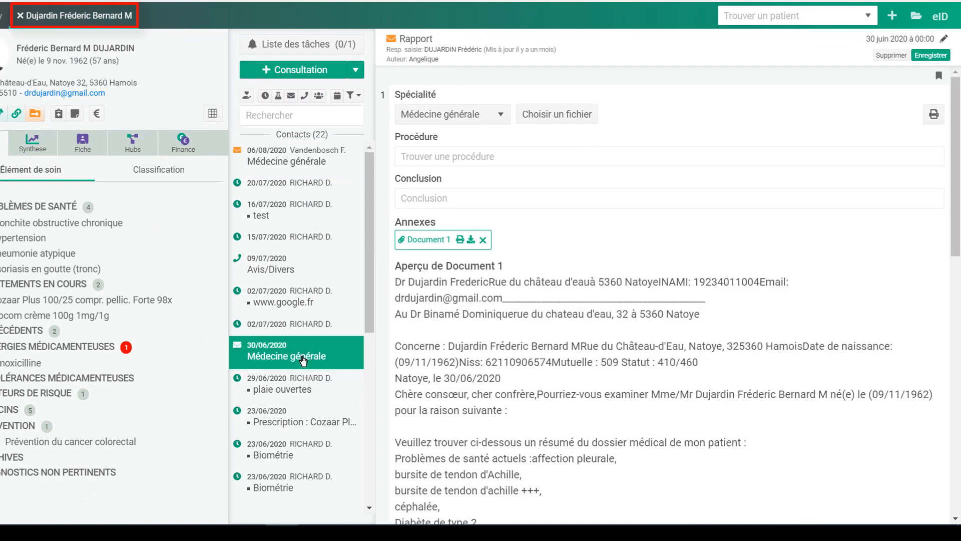
{"action": "scroll", "coordinate": [535, 358], "scroll_direction": "down", "scroll_amount": 3}
{"action": "scroll", "coordinate": [554, 355], "scroll_direction": "up", "scroll_amount": 3}
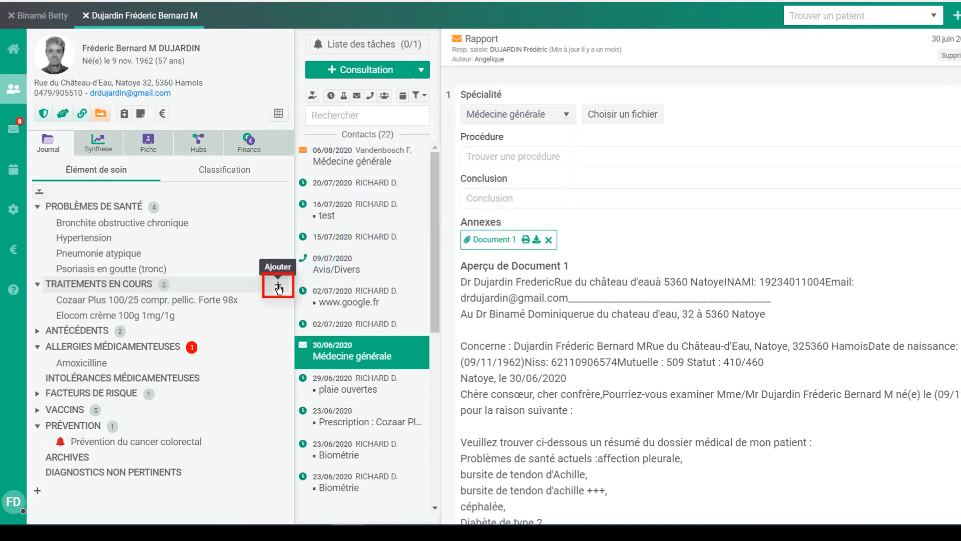
- Prolong Cozaar Plus 100/25 and Elocom crème on one printed prescription, then close the patient file
{"action": "left_click", "coordinate": [279, 289]}
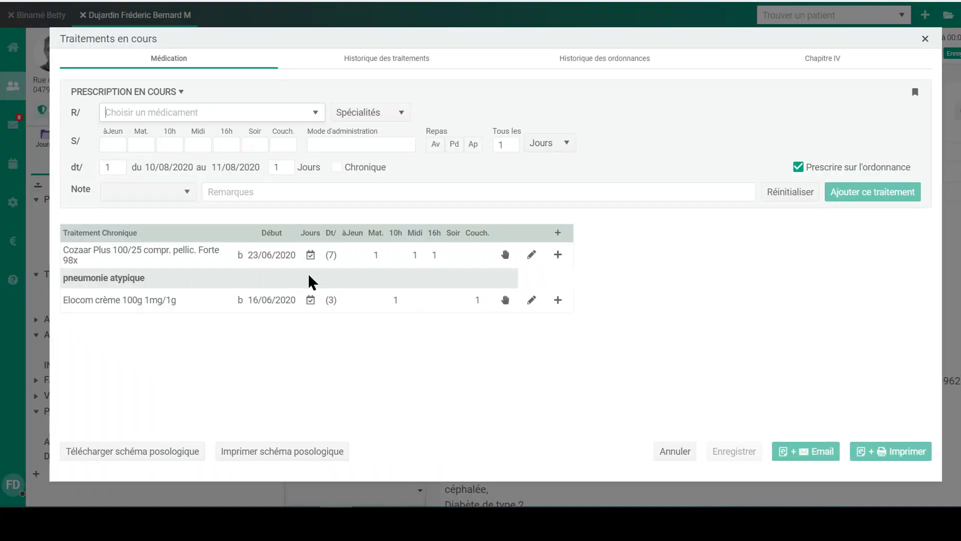
{"action": "left_click", "coordinate": [557, 255]}
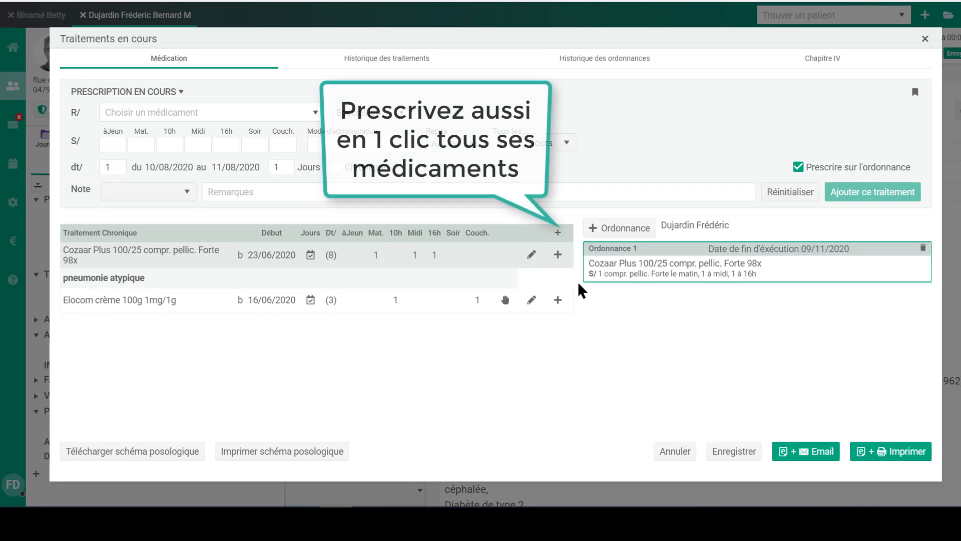
{"action": "left_click", "coordinate": [558, 300]}
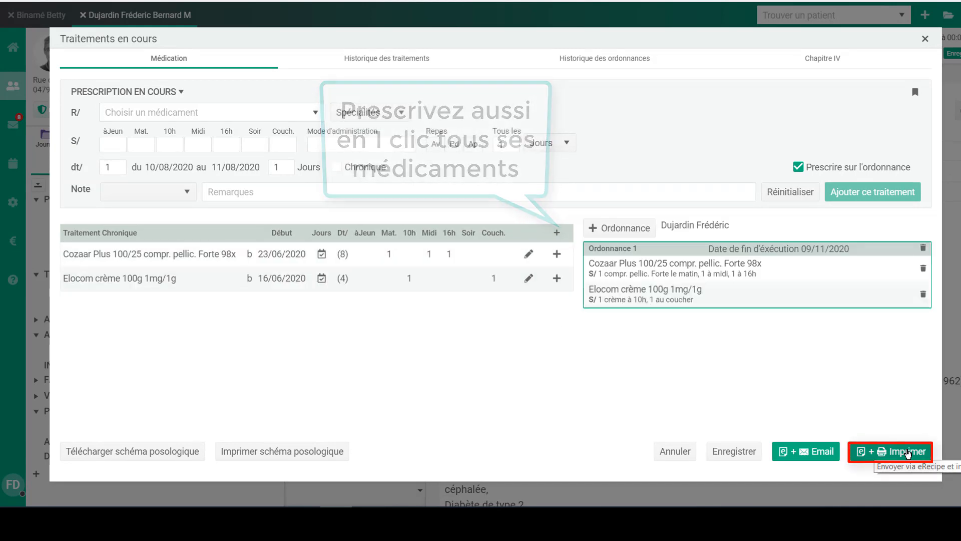
{"action": "left_click", "coordinate": [907, 452]}
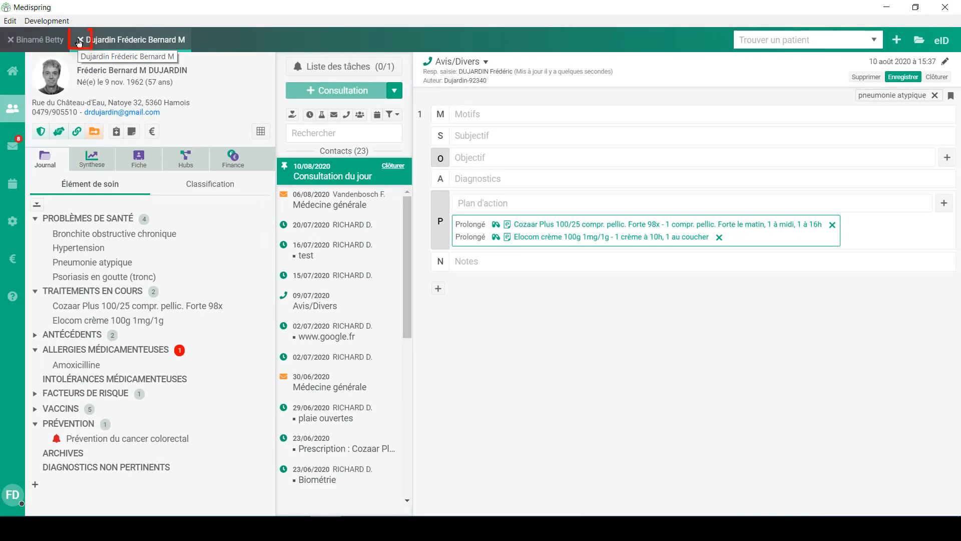
{"action": "left_click", "coordinate": [79, 40]}
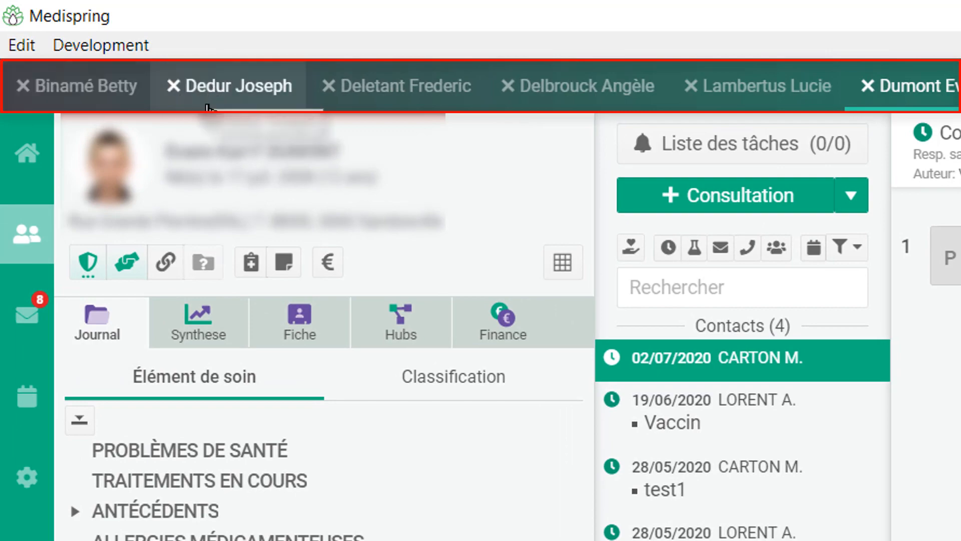
- Switch through three other open patient tabs in turn
{"action": "left_click", "coordinate": [219, 95]}
{"action": "left_click", "coordinate": [401, 88]}
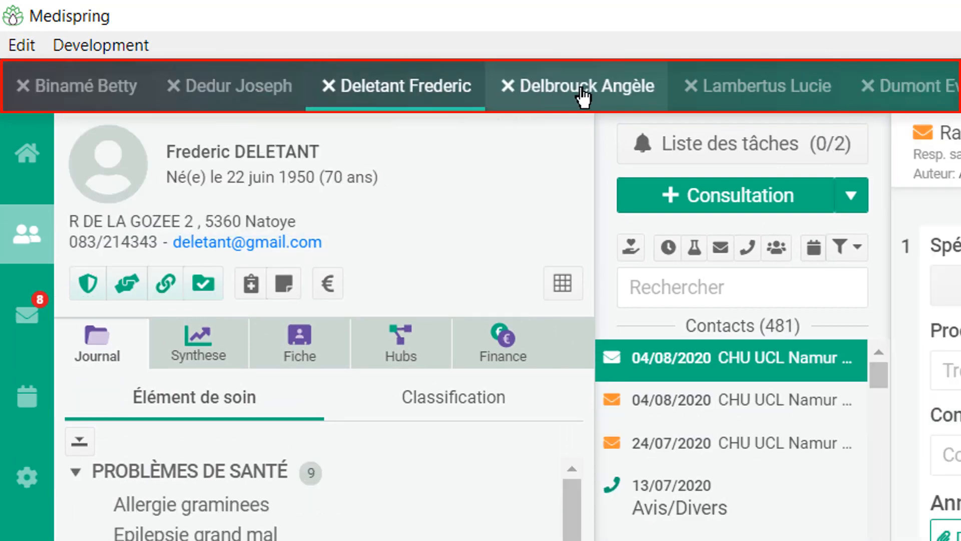
{"action": "left_click", "coordinate": [584, 95]}
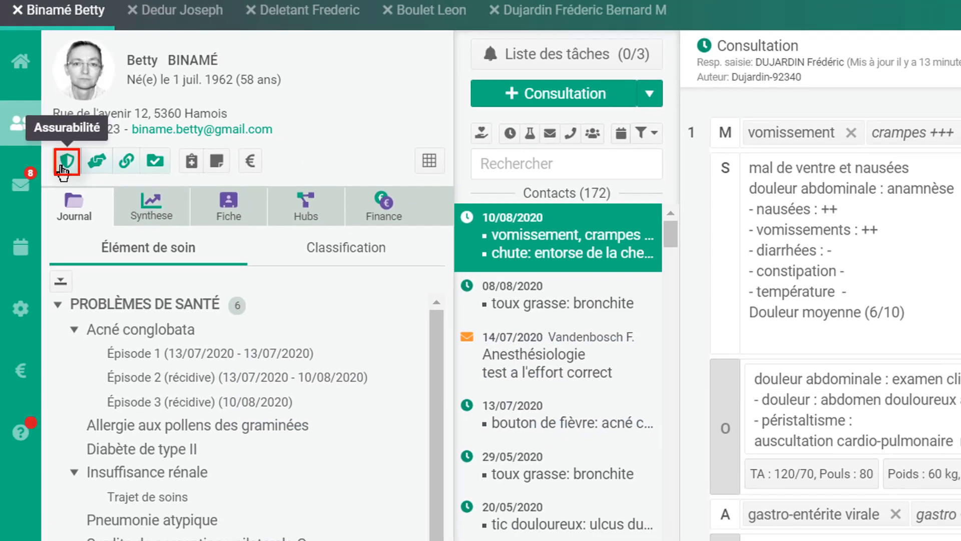
- Open the patient's Assurabilité member data, then check which patient tab carries the BIM badge
{"action": "left_click", "coordinate": [67, 179]}
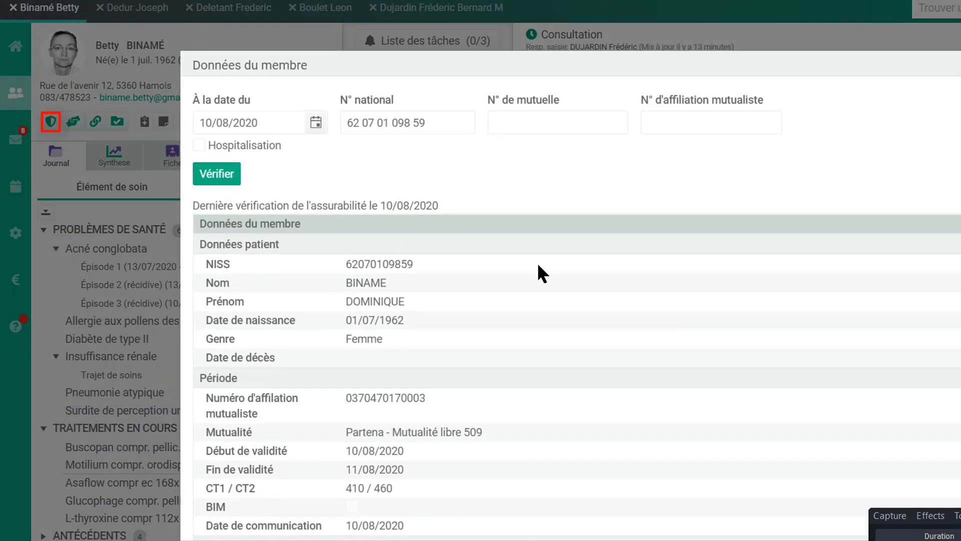
{"action": "scroll", "coordinate": [539, 263], "scroll_direction": "down", "scroll_amount": 6}
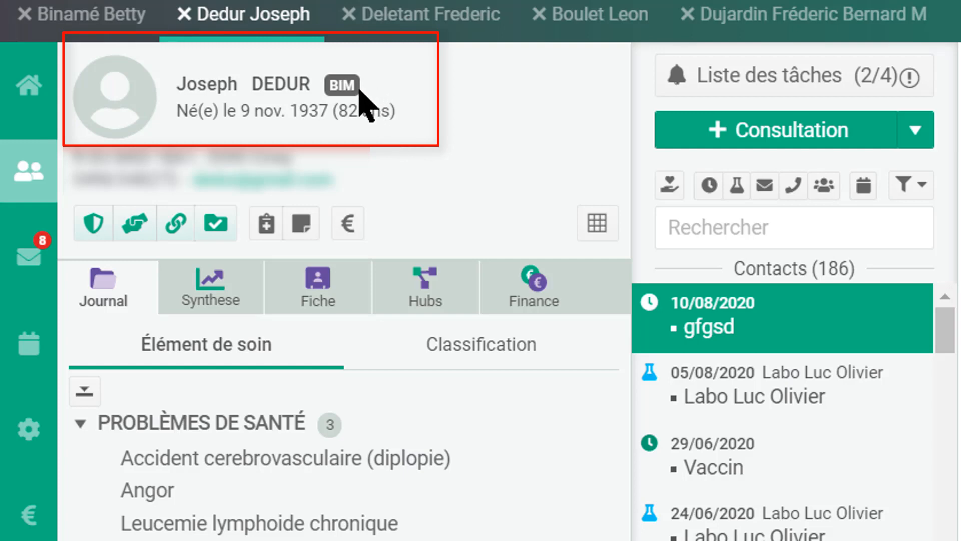
{"action": "mouse_move", "coordinate": [192, 47]}
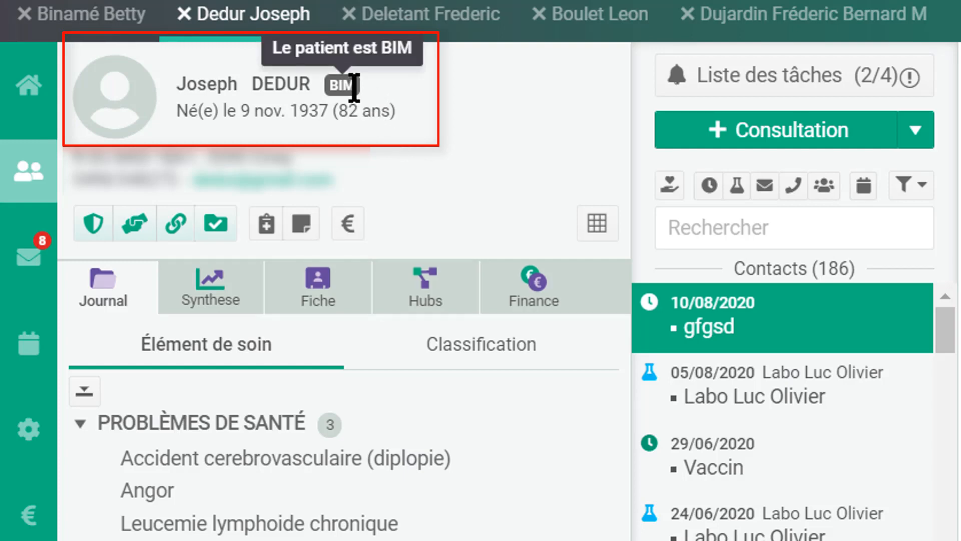
{"action": "left_click", "coordinate": [760, 19]}
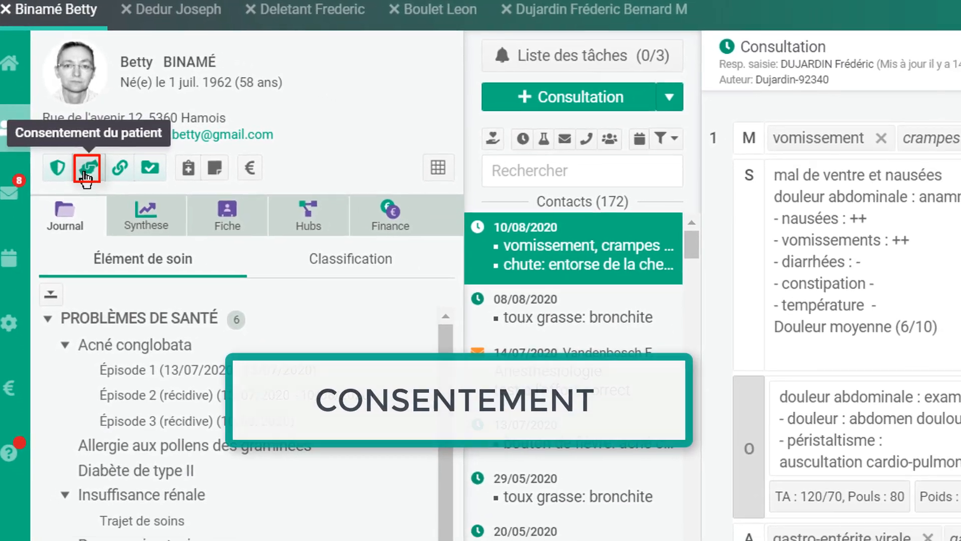
- View the consent form unchanged, then start a therapeutic link for another patient with their eID number
{"action": "left_click", "coordinate": [85, 170]}
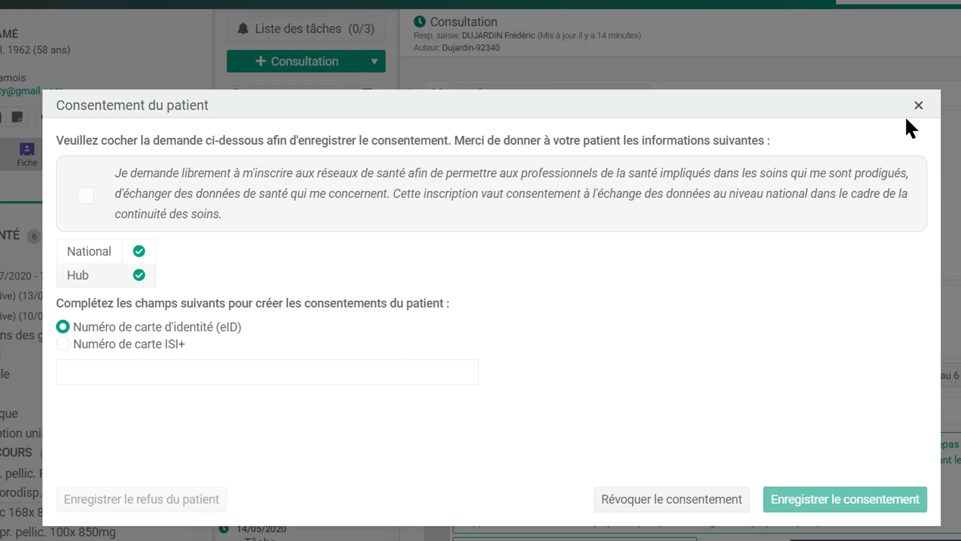
{"action": "left_click", "coordinate": [918, 105]}
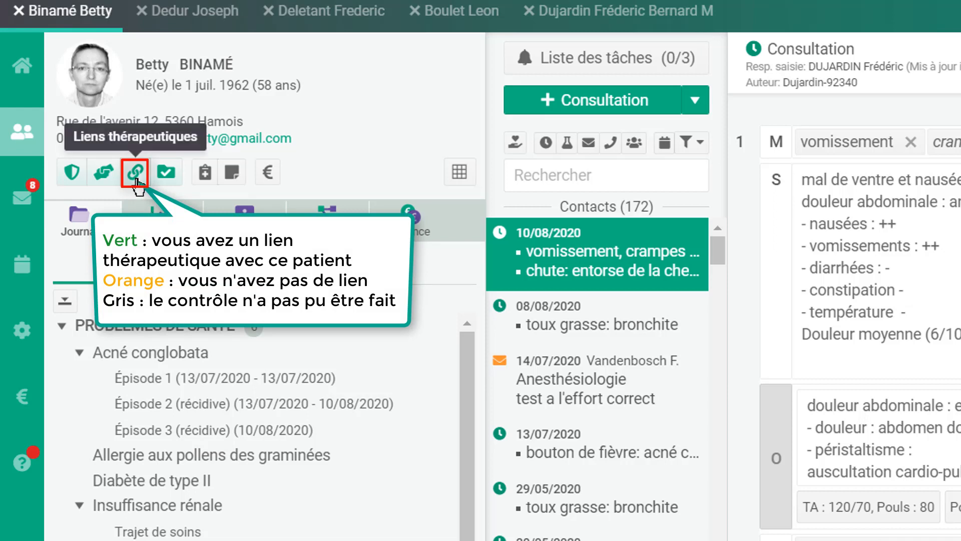
{"action": "left_click", "coordinate": [468, 18]}
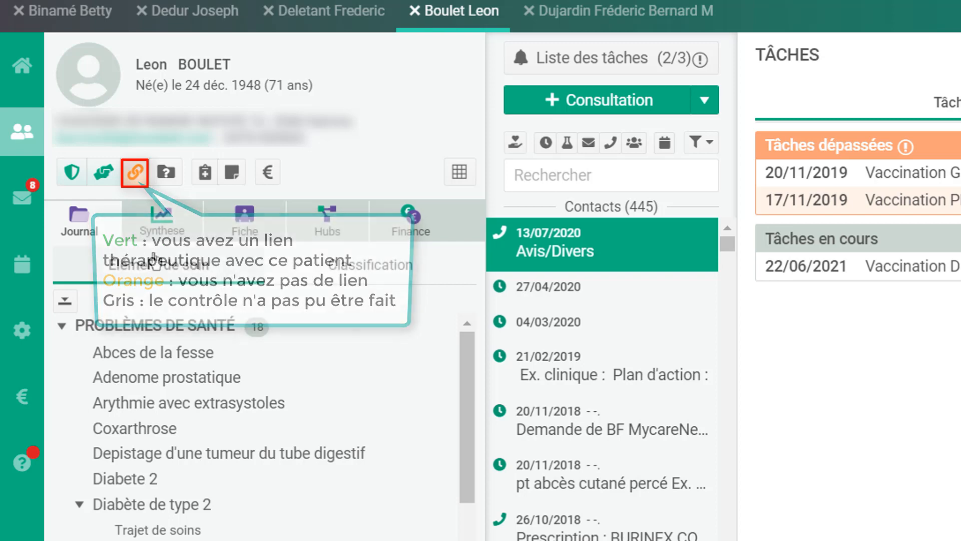
{"action": "left_click", "coordinate": [135, 173]}
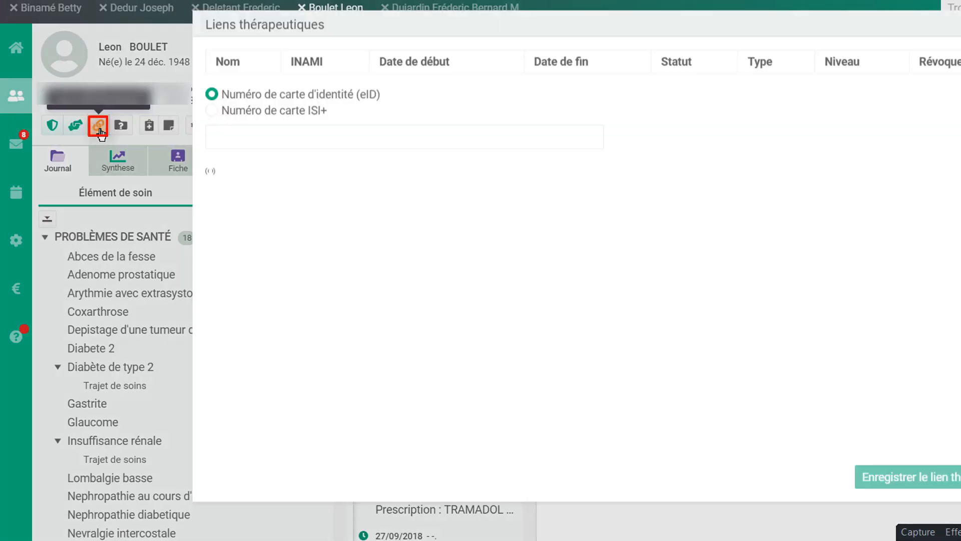
{"action": "left_click", "coordinate": [391, 258]}
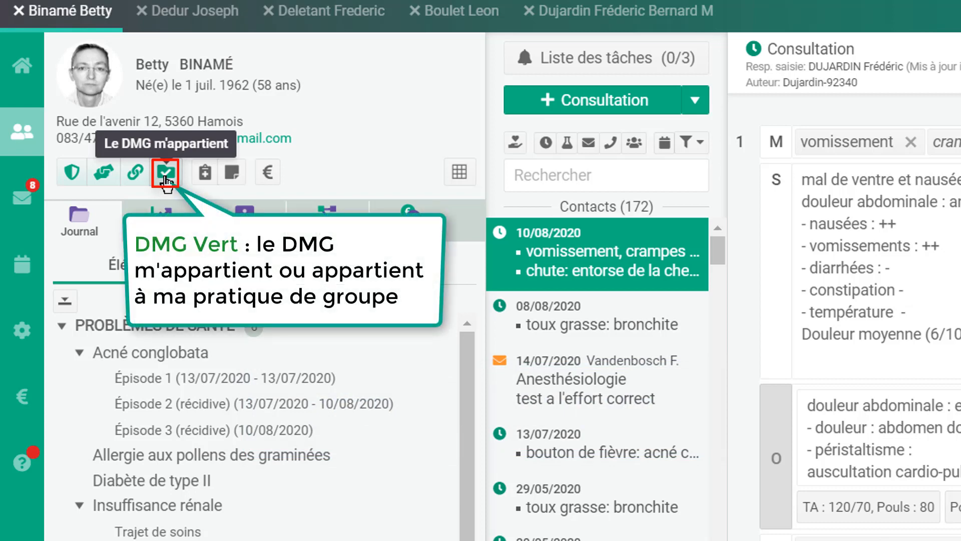
- Request the DMG with nomenclature code 101076 for the patient whose DMG is held externally
{"action": "left_click", "coordinate": [626, 21]}
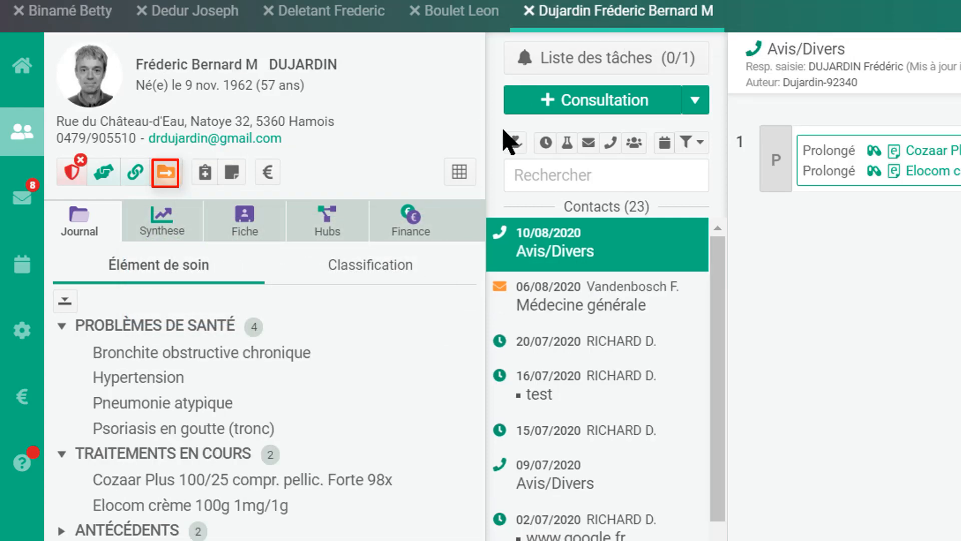
{"action": "left_click", "coordinate": [165, 176]}
{"action": "left_click", "coordinate": [167, 176]}
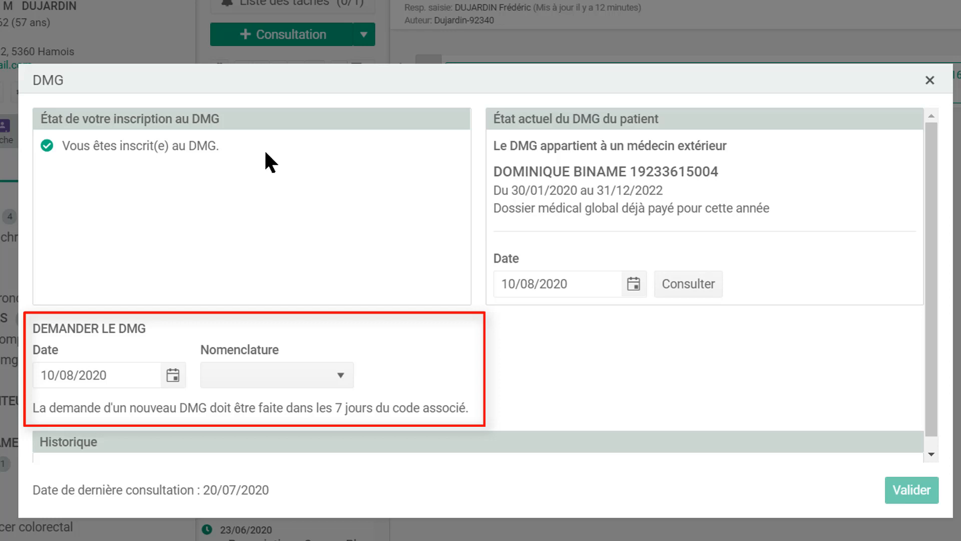
{"action": "left_click", "coordinate": [326, 373]}
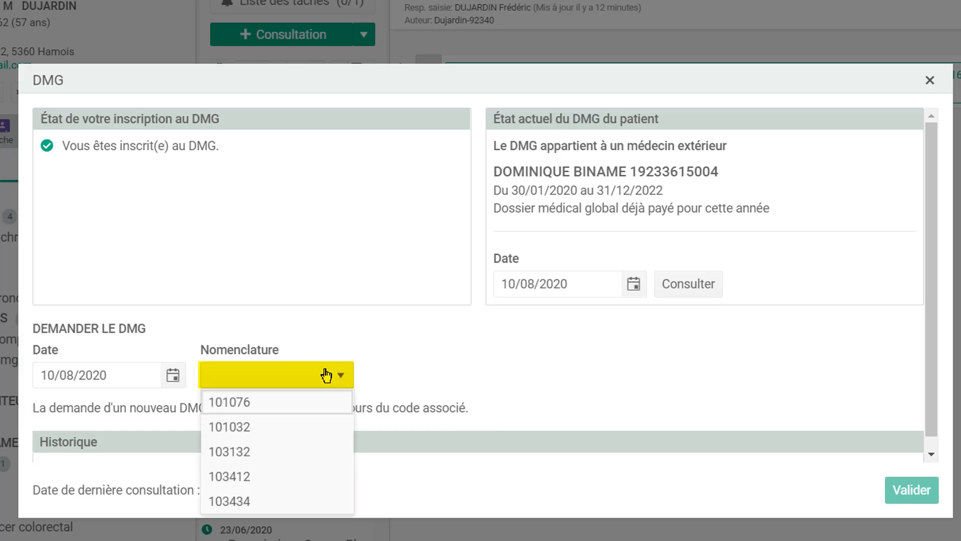
{"action": "left_click", "coordinate": [308, 406]}
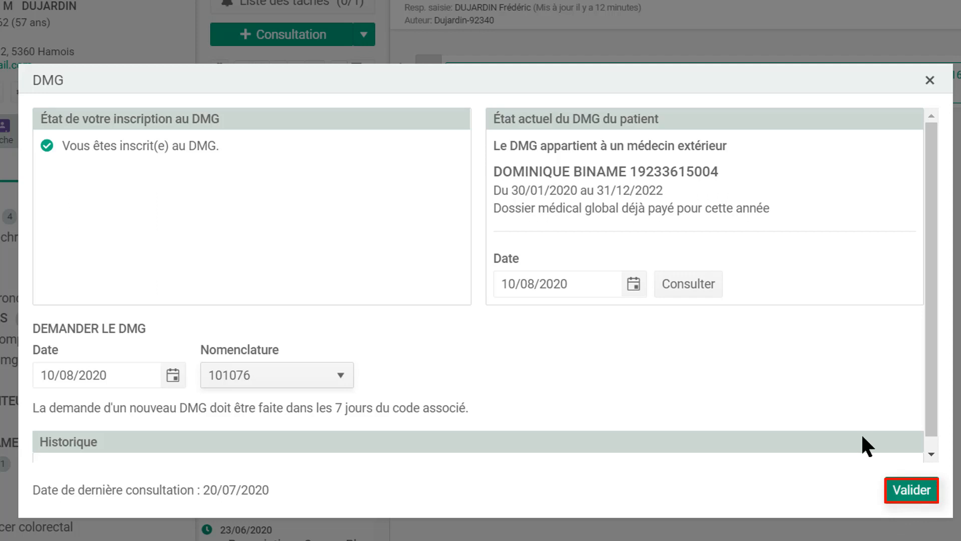
{"action": "left_click", "coordinate": [932, 81]}
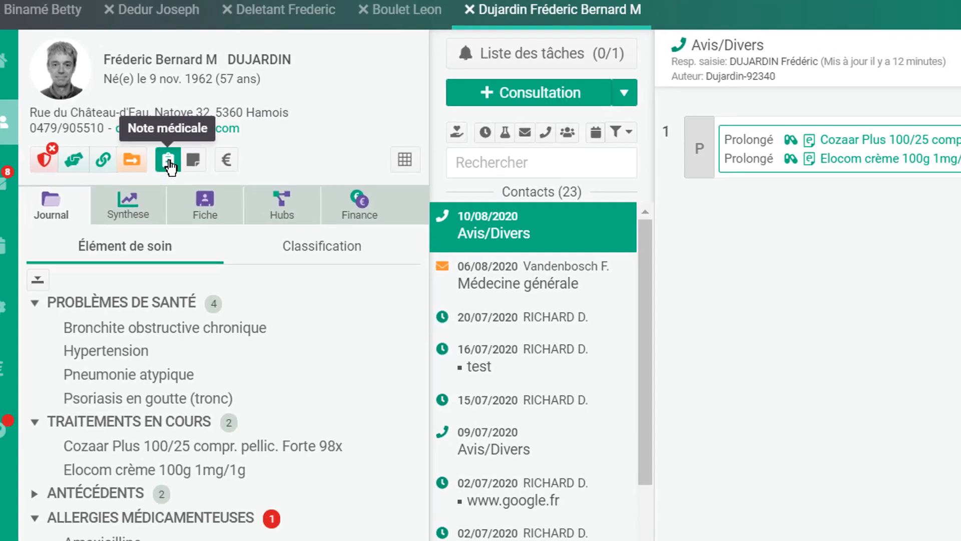
- Review the medical note's blood group, wishes and history tabs, toggle show-on-open, and cancel
{"action": "left_click", "coordinate": [206, 177]}
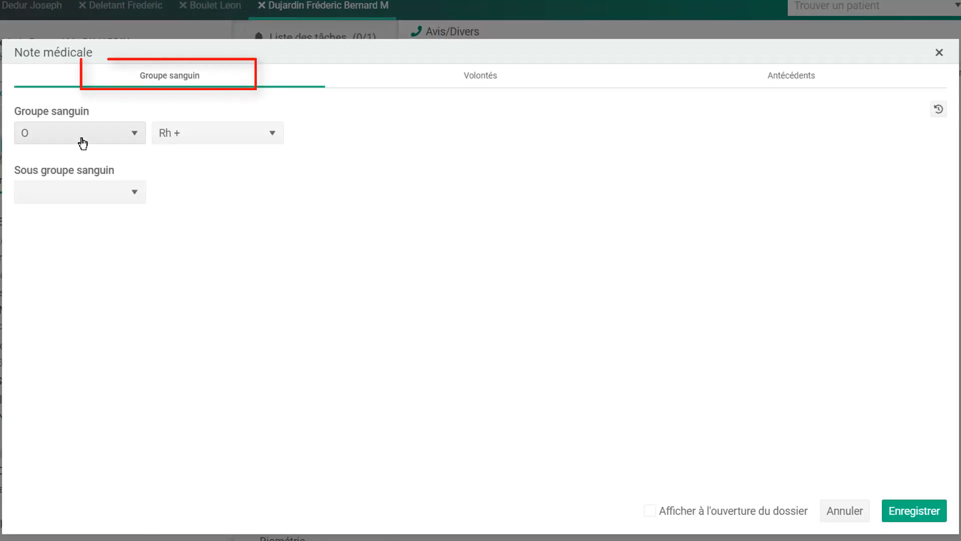
{"action": "left_click", "coordinate": [501, 81]}
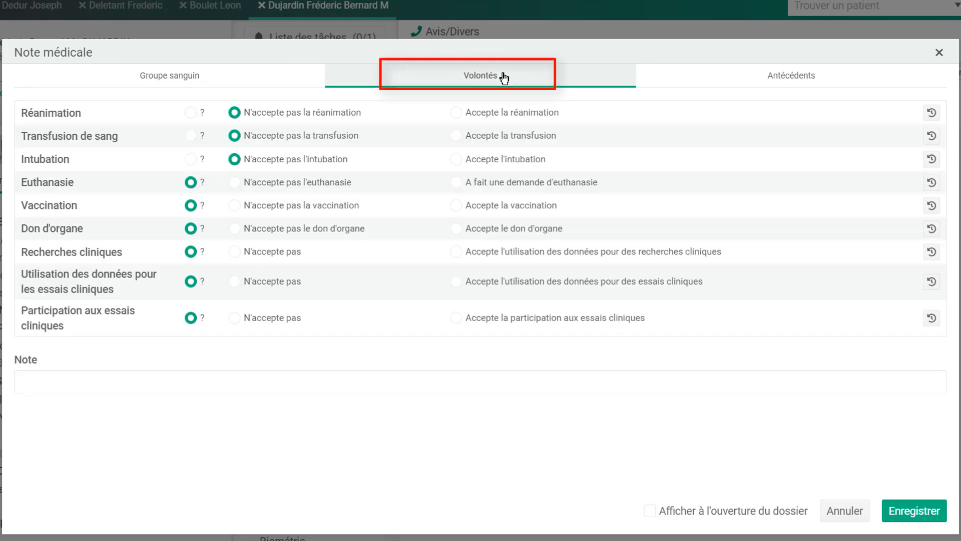
{"action": "left_click", "coordinate": [797, 82]}
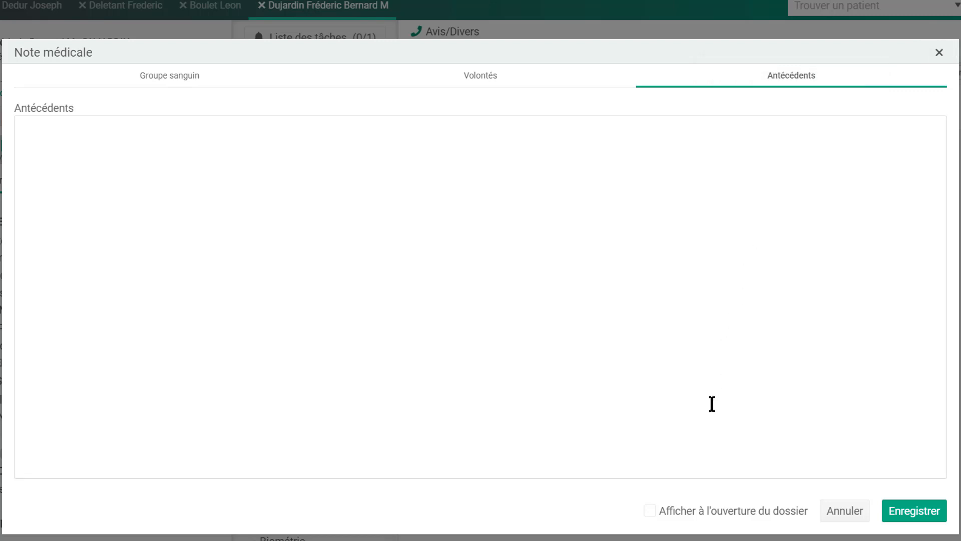
{"action": "left_click", "coordinate": [649, 515]}
{"action": "left_click", "coordinate": [650, 514]}
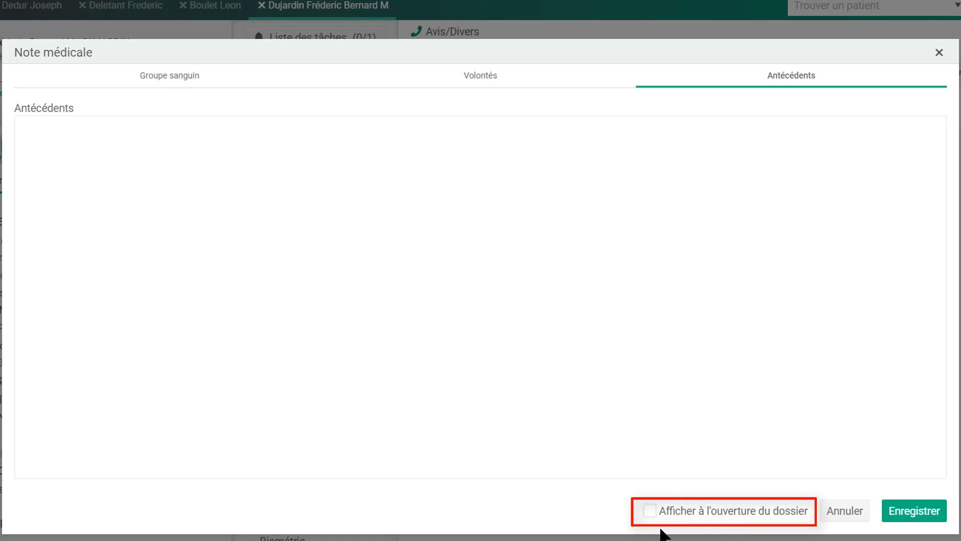
{"action": "left_click", "coordinate": [853, 514]}
{"action": "left_click", "coordinate": [55, 120]}
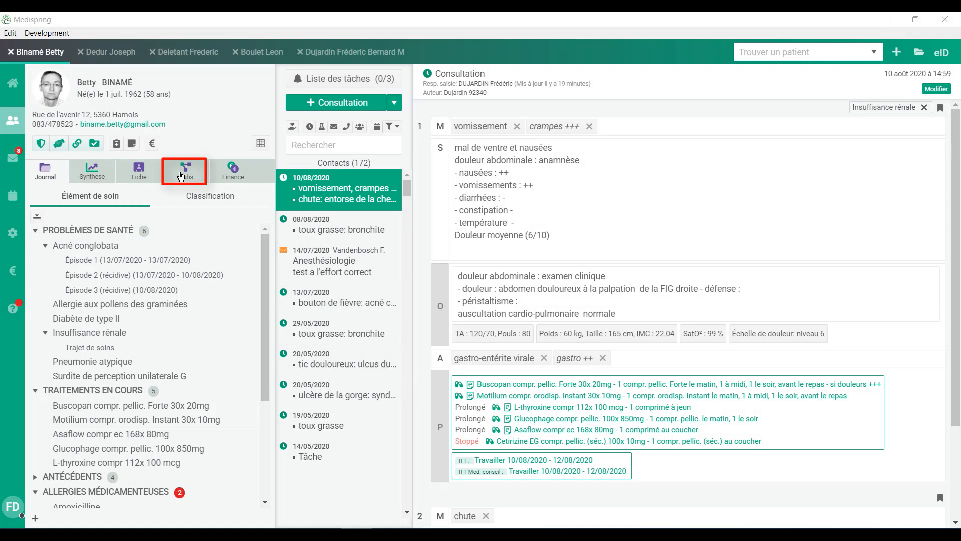
- Open the RSW hub's 22/03/2020 Sumehr and browse its allergies through vaccinations
{"action": "left_click", "coordinate": [180, 176]}
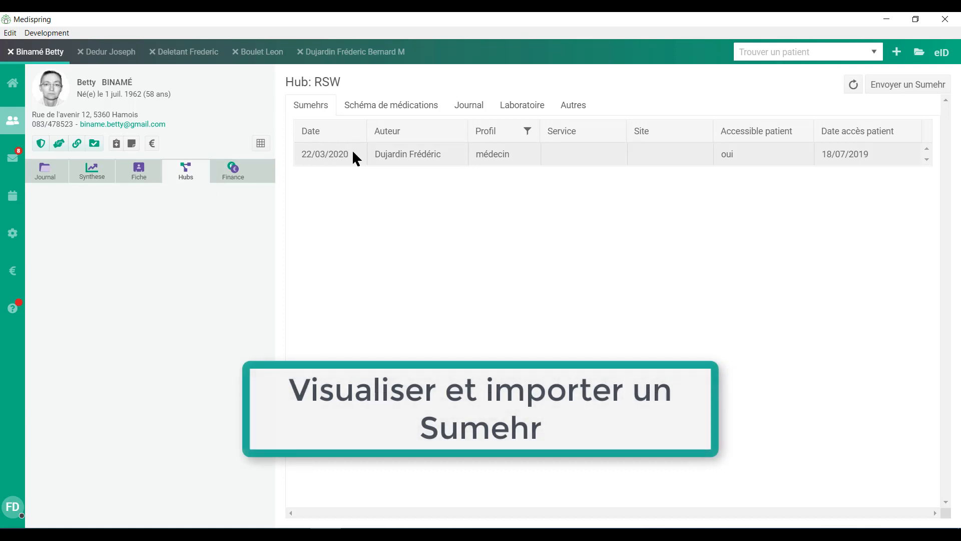
{"action": "left_click", "coordinate": [633, 154]}
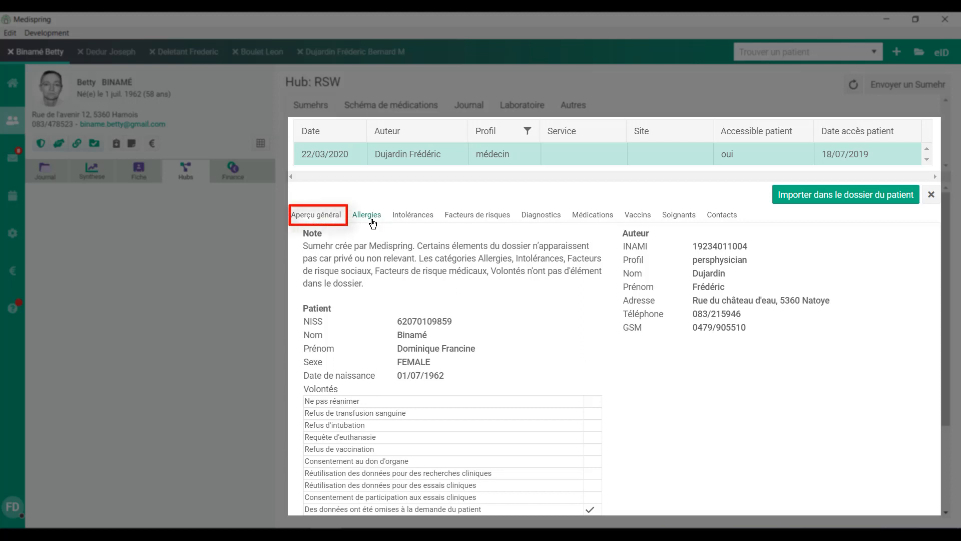
{"action": "scroll", "coordinate": [708, 333], "scroll_direction": "down", "scroll_amount": 3}
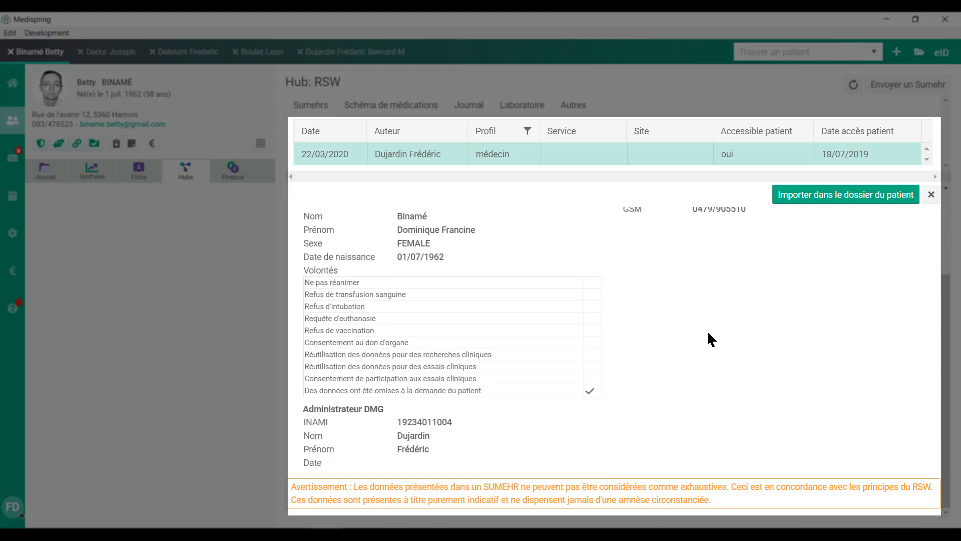
{"action": "scroll", "coordinate": [707, 330], "scroll_direction": "up", "scroll_amount": 3}
{"action": "left_click", "coordinate": [373, 218]}
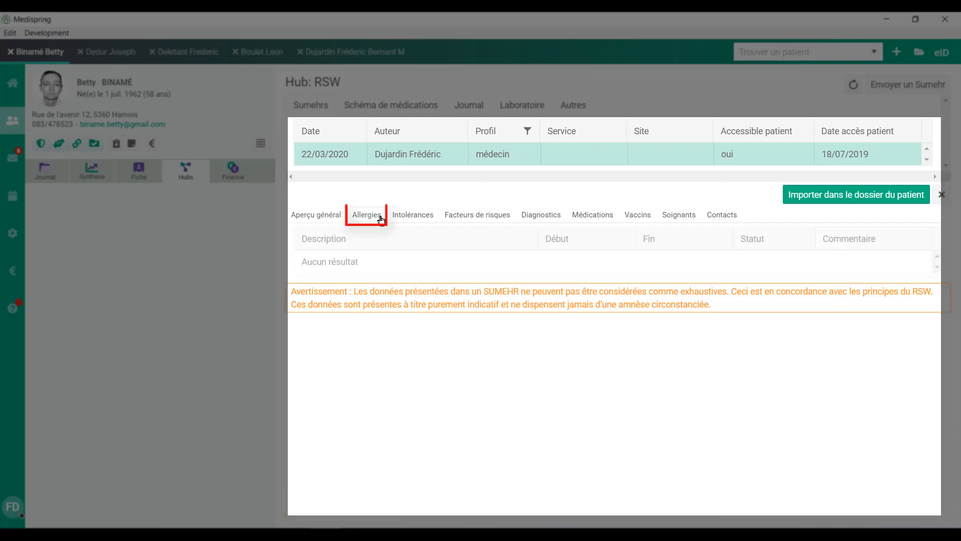
{"action": "left_click", "coordinate": [418, 217]}
{"action": "left_click", "coordinate": [471, 217]}
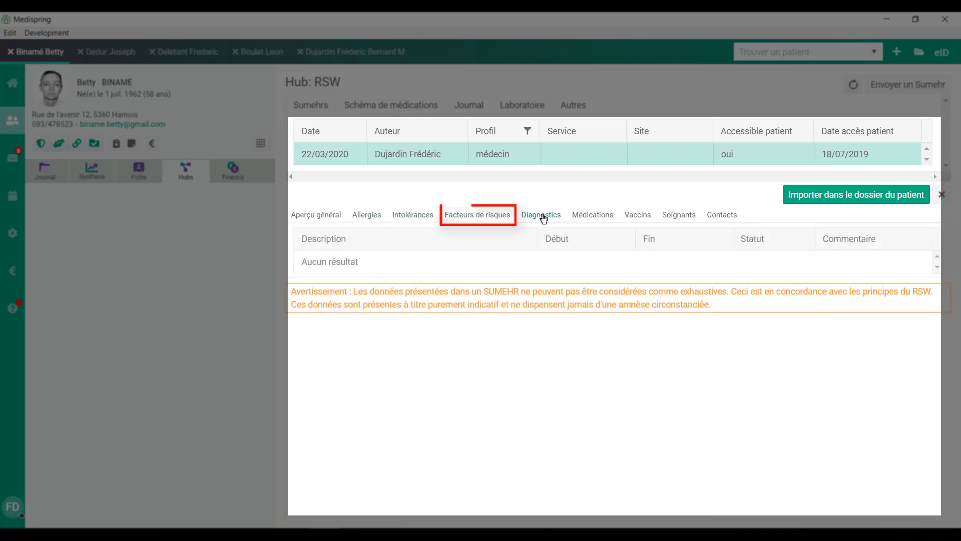
{"action": "left_click", "coordinate": [543, 216]}
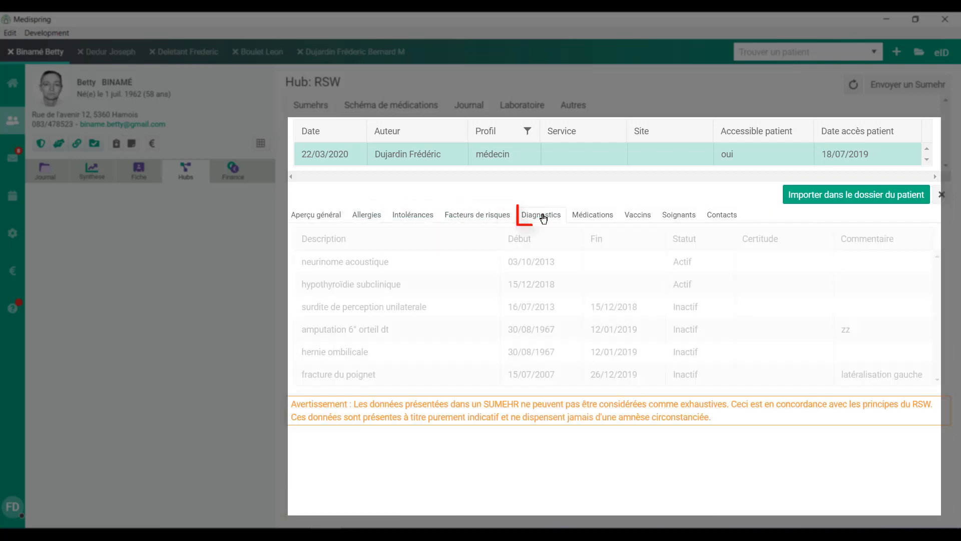
{"action": "left_click", "coordinate": [610, 217]}
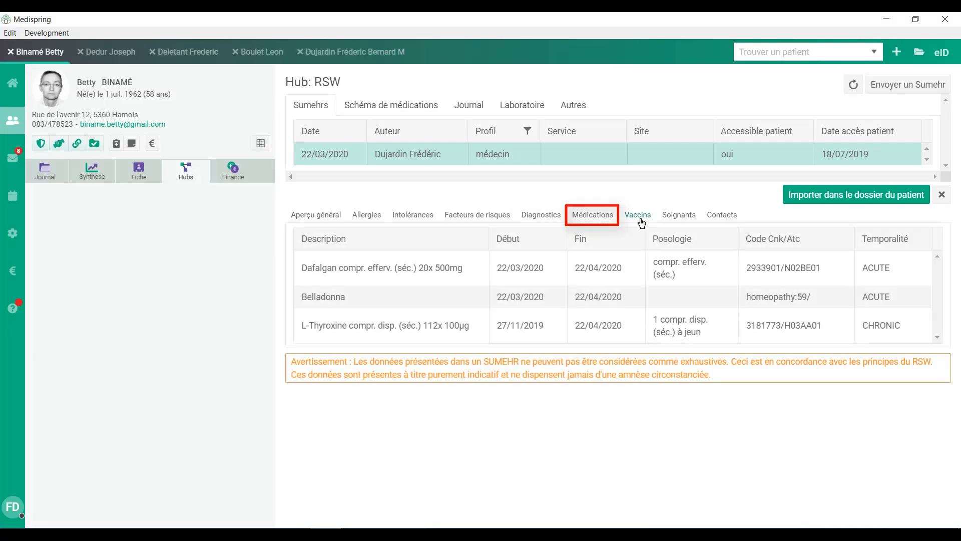
{"action": "left_click", "coordinate": [640, 217]}
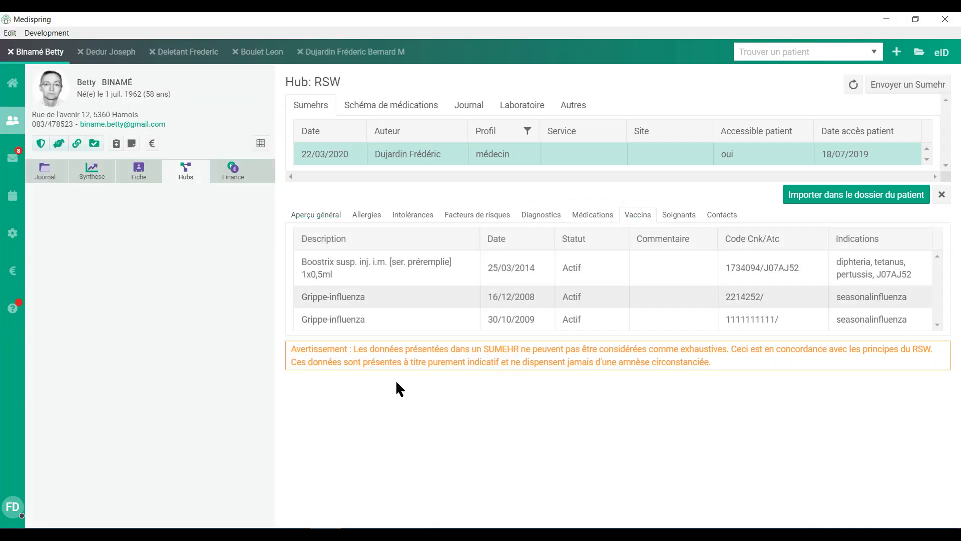
- Select all items in the Sumehr import window, then close it
{"action": "left_click", "coordinate": [849, 195]}
{"action": "left_click_drag", "start_coordinate": [798, 193], "coordinate": [840, 347]}
{"action": "left_click_drag", "start_coordinate": [842, 278], "coordinate": [830, 143]}
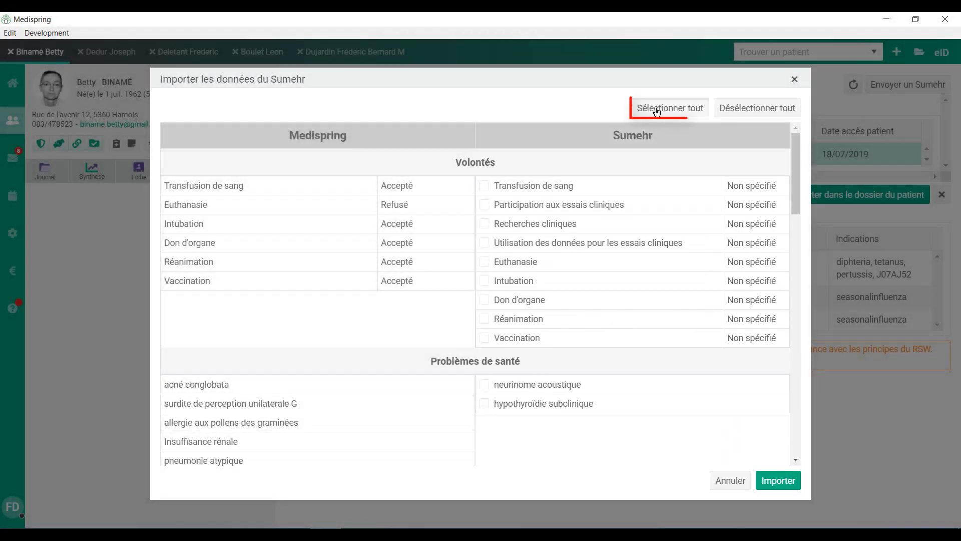
{"action": "left_click", "coordinate": [656, 110]}
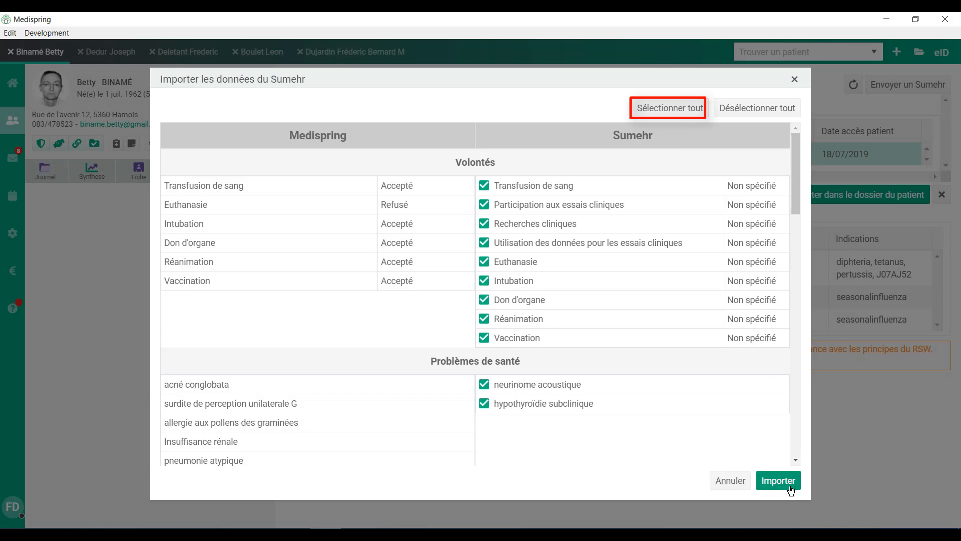
{"action": "left_click", "coordinate": [795, 80]}
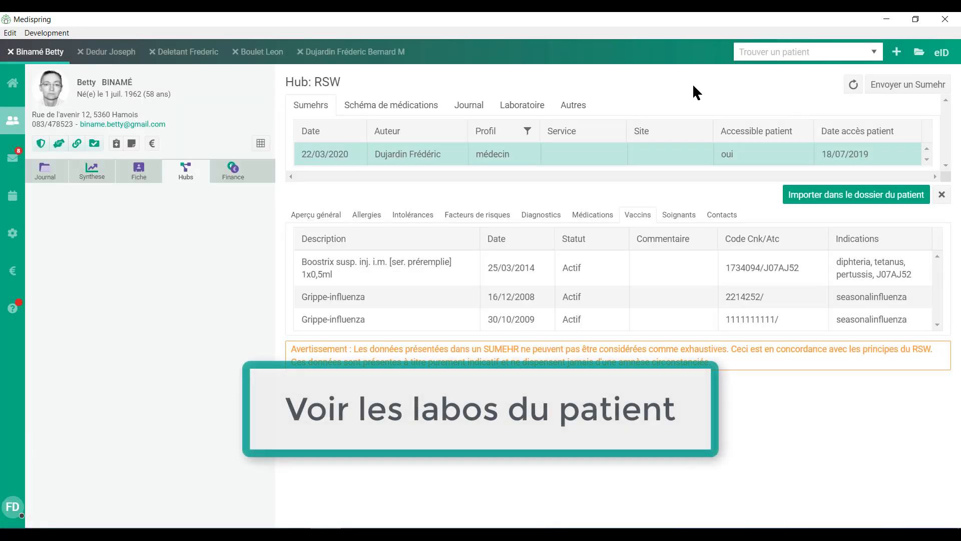
- Open the 26/01/2019 Biologie lab result in the hub and view its Document 1 report
{"action": "left_click", "coordinate": [521, 103]}
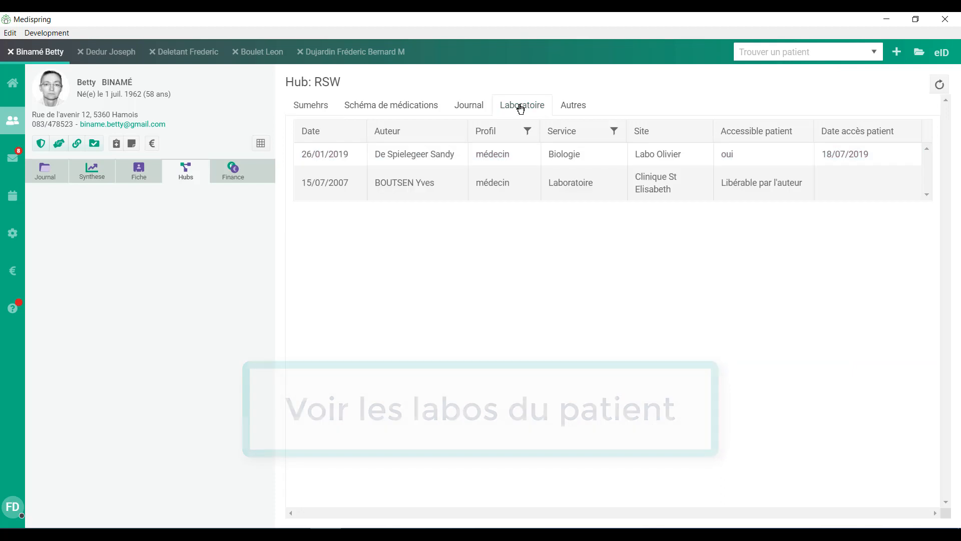
{"action": "left_click", "coordinate": [402, 155]}
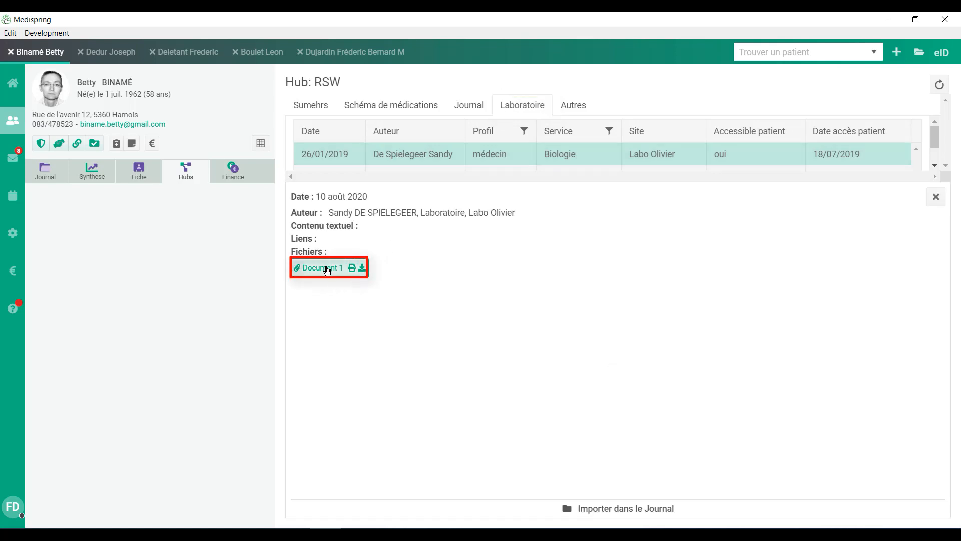
{"action": "left_click", "coordinate": [327, 270]}
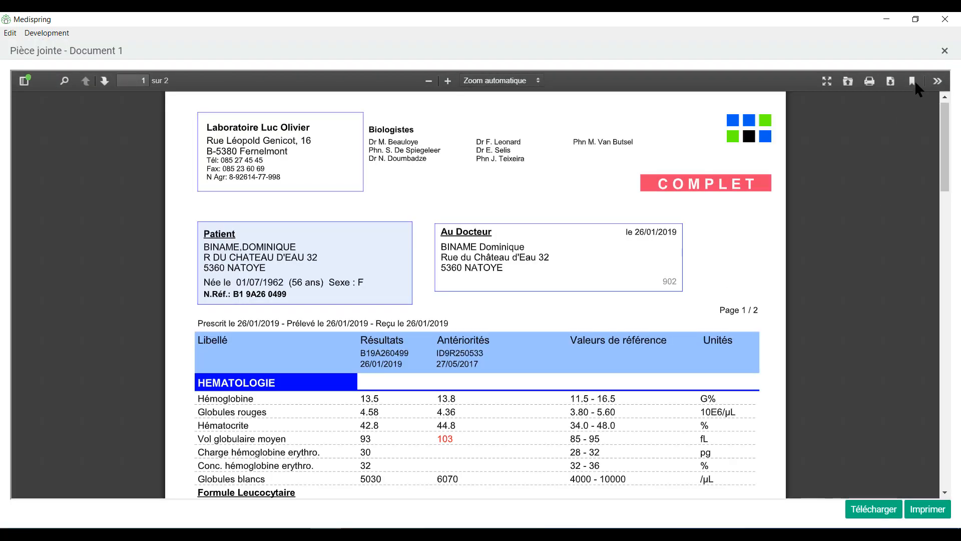
{"action": "left_click", "coordinate": [944, 49]}
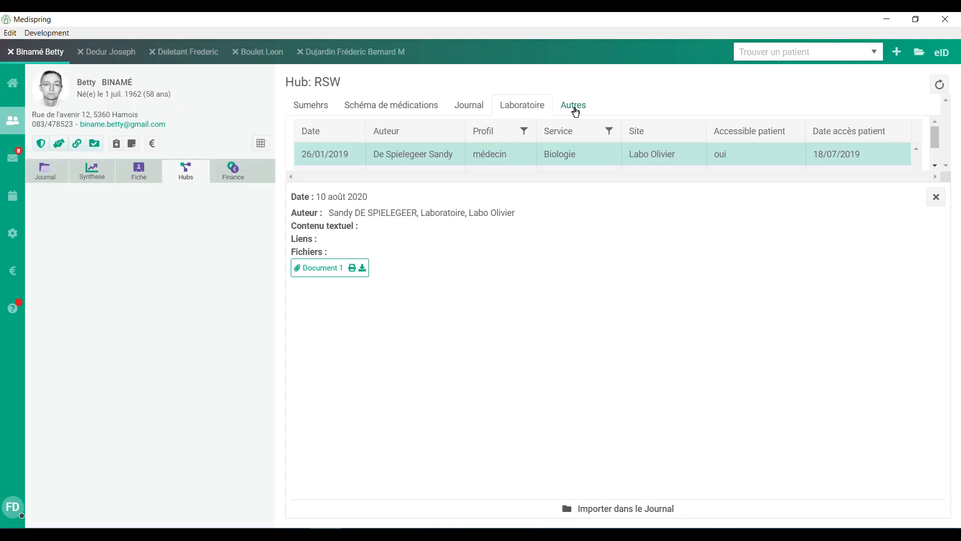
- Load the 10/11/2015 cerebral MRI radiology report from the hub's Autres documents
{"action": "left_click", "coordinate": [574, 106]}
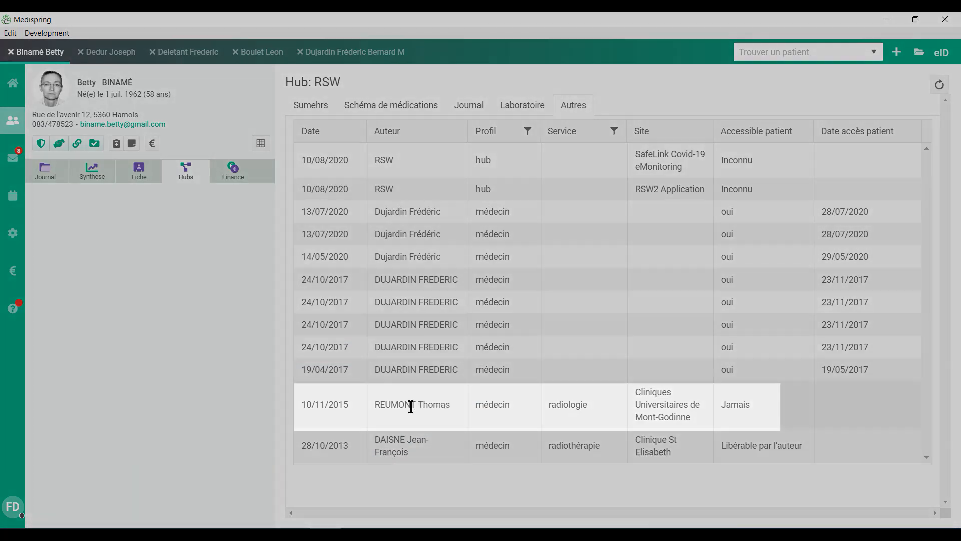
{"action": "left_click", "coordinate": [411, 405]}
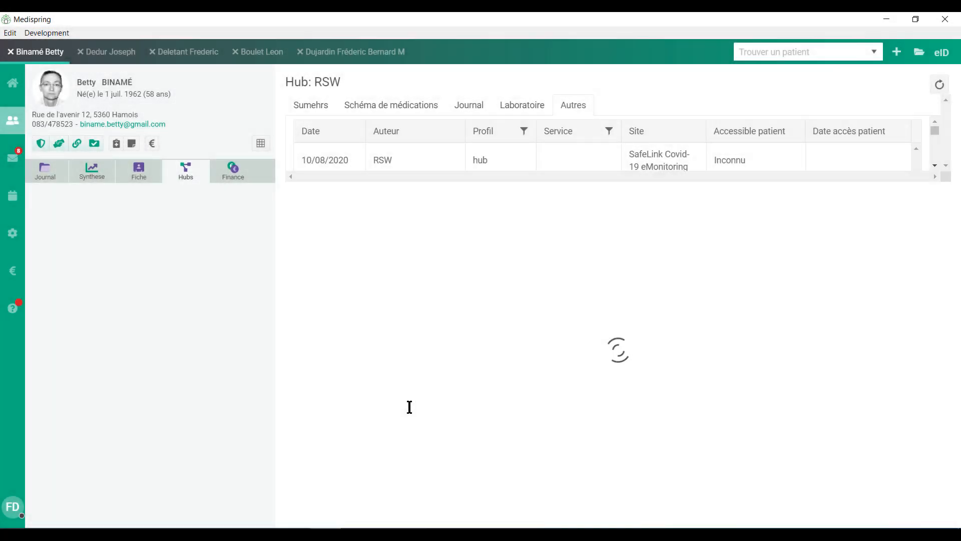
{"action": "mouse_move", "coordinate": [945, 303]}
{"action": "left_mouse_down"}
{"action": "mouse_move", "coordinate": [953, 431]}
{"action": "mouse_move", "coordinate": [959, 254]}
{"action": "left_mouse_up"}
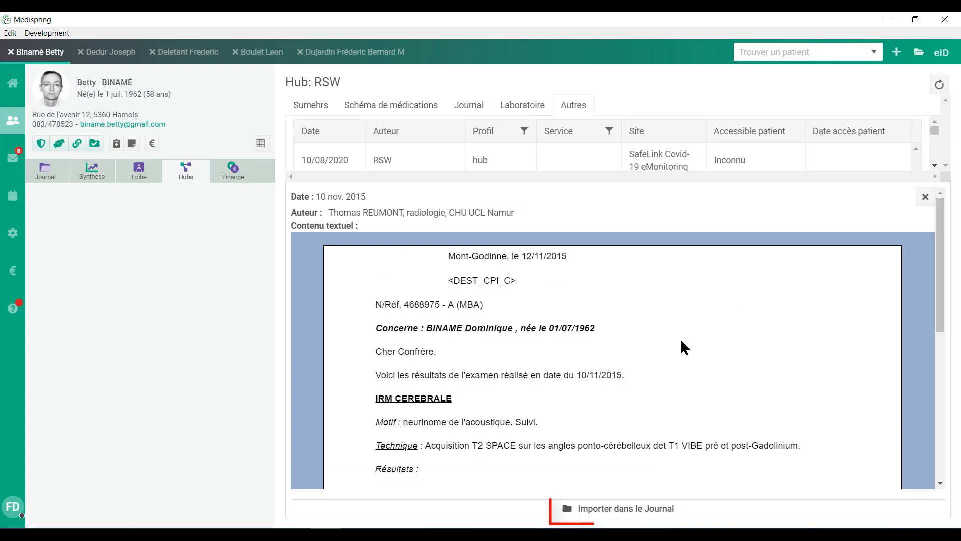
- Import the 10/11/2015 radiology report into the journal with its author, then return to the hub's Sumehrs
{"action": "left_click", "coordinate": [612, 509]}
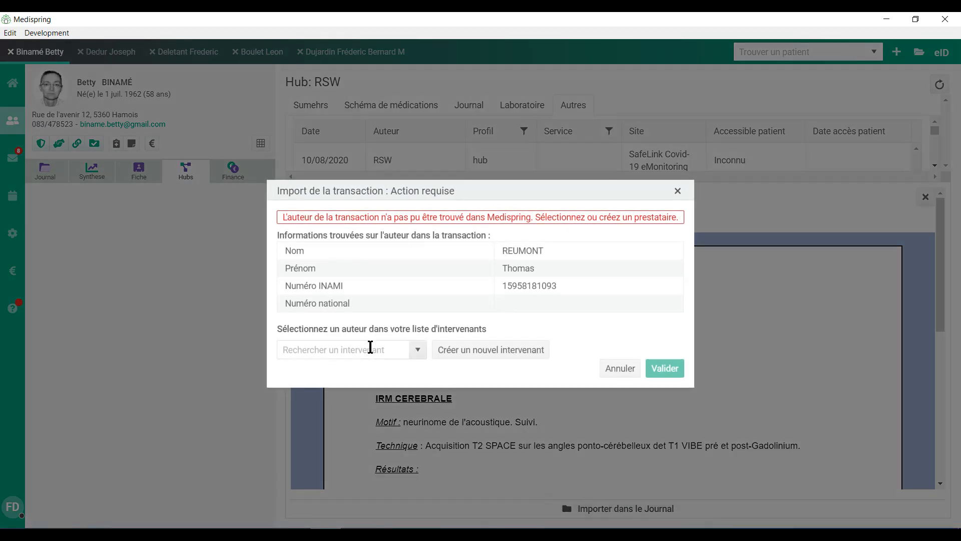
{"action": "left_click", "coordinate": [355, 350]}
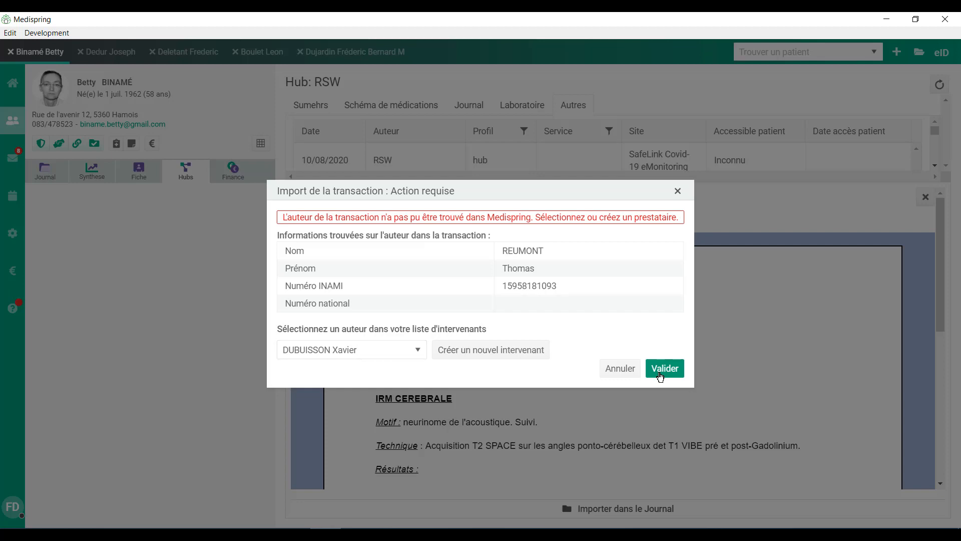
{"action": "left_click", "coordinate": [665, 369]}
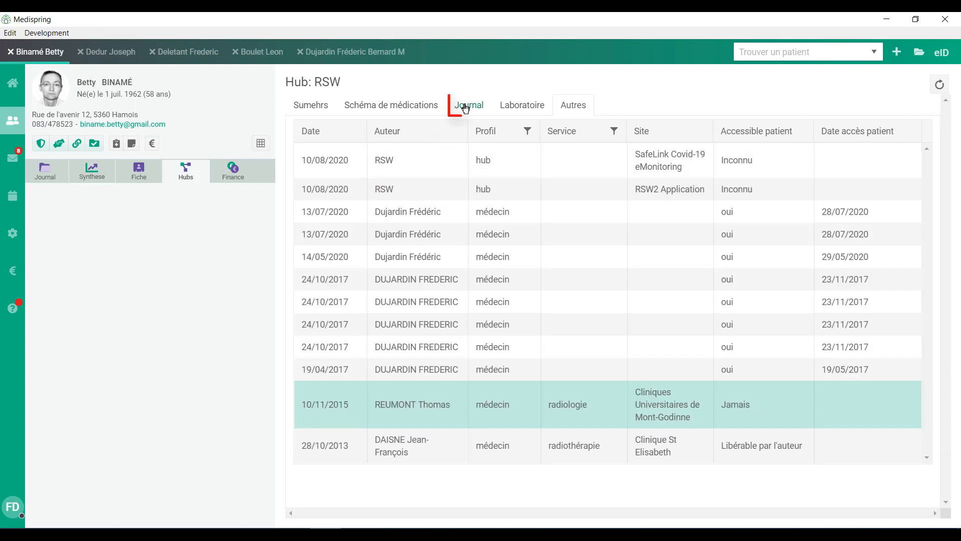
{"action": "left_click", "coordinate": [466, 105]}
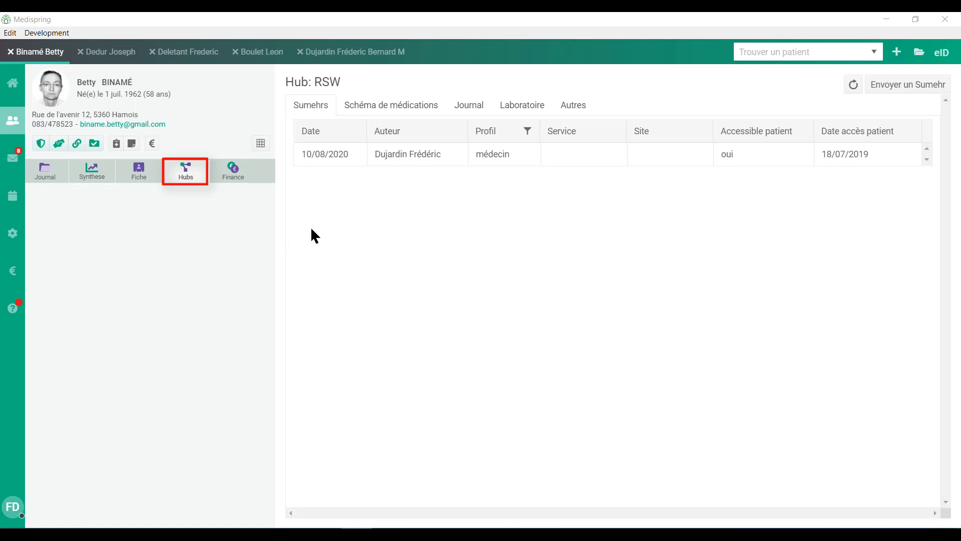
- Send a new Sumehr to the hub with Insuffisance rénale unchecked in the health problems
{"action": "left_click", "coordinate": [904, 89]}
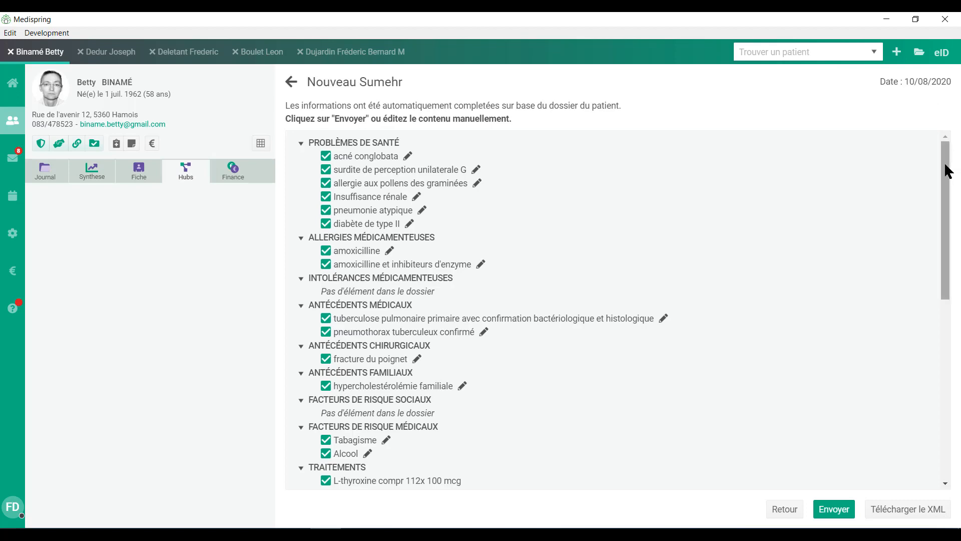
{"action": "left_click_drag", "start_coordinate": [944, 168], "coordinate": [956, 230]}
{"action": "left_click_drag", "start_coordinate": [960, 277], "coordinate": [960, 133]}
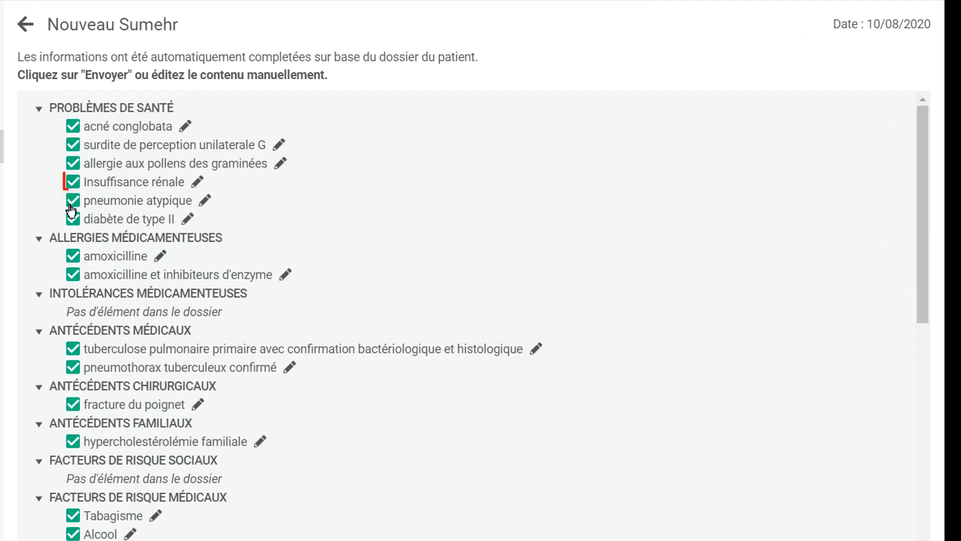
{"action": "left_click", "coordinate": [72, 183]}
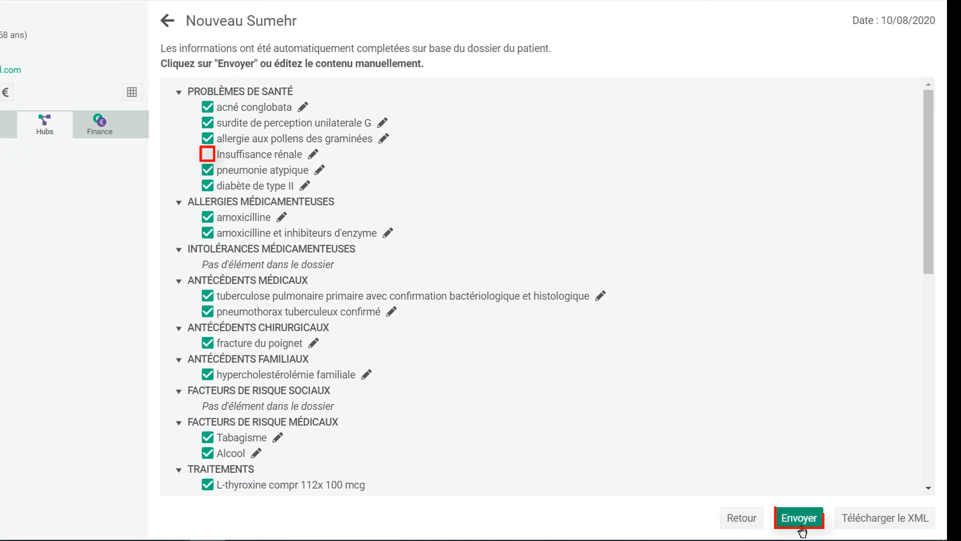
{"action": "left_click", "coordinate": [800, 521]}
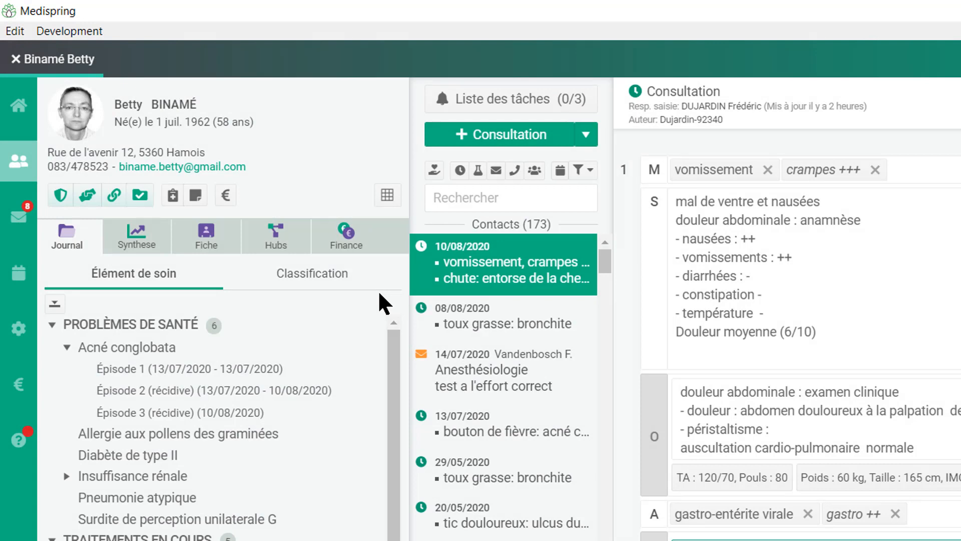
{"action": "left_click", "coordinate": [225, 198]}
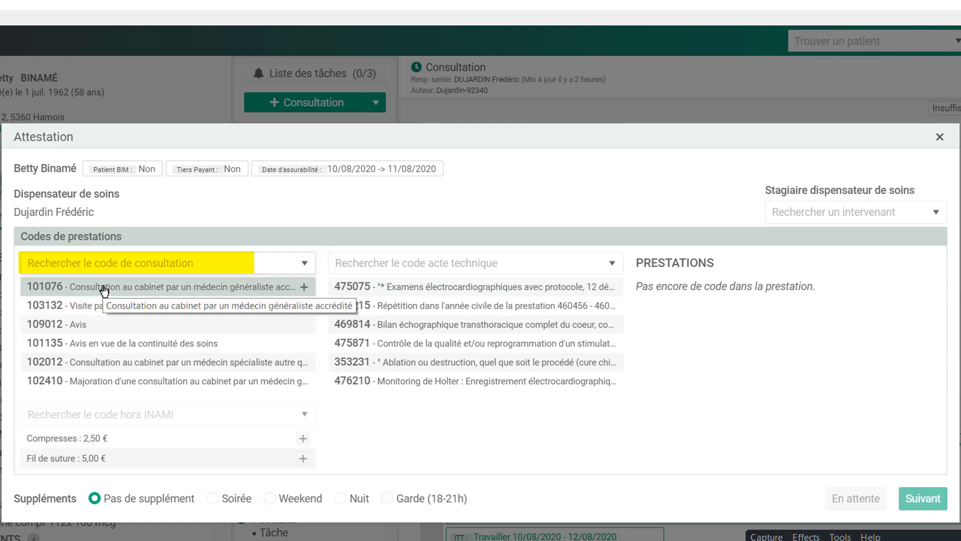
{"action": "left_click", "coordinate": [104, 289]}
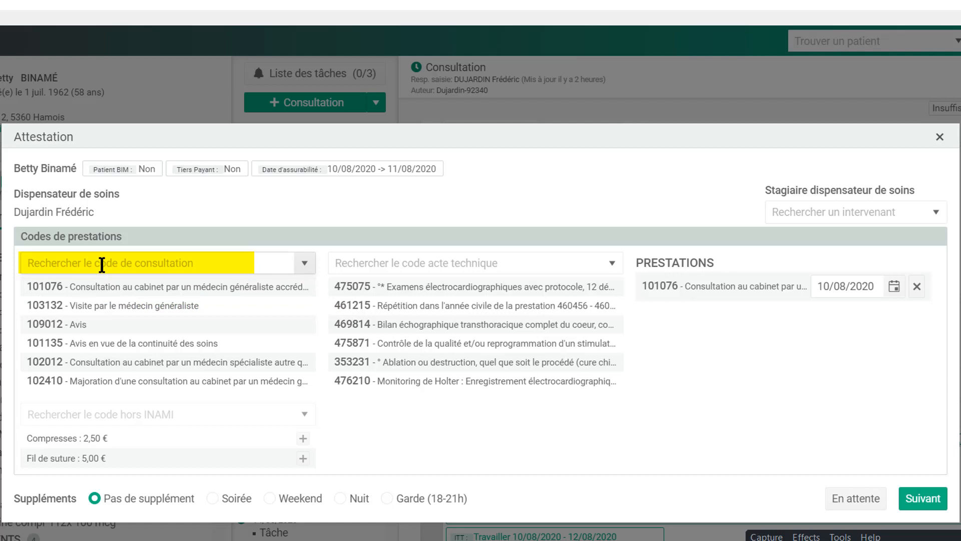
{"action": "type", "text": "101076"}
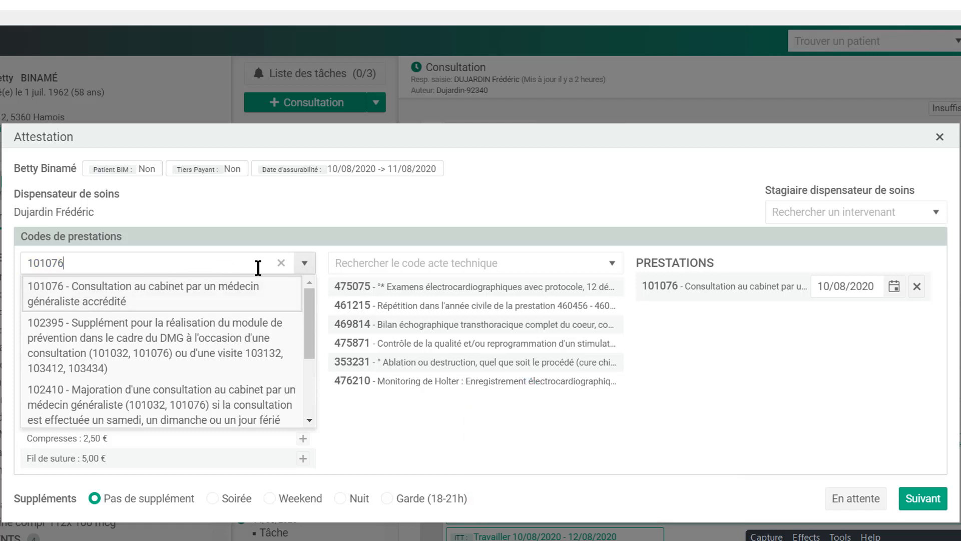
{"action": "left_click", "coordinate": [281, 270]}
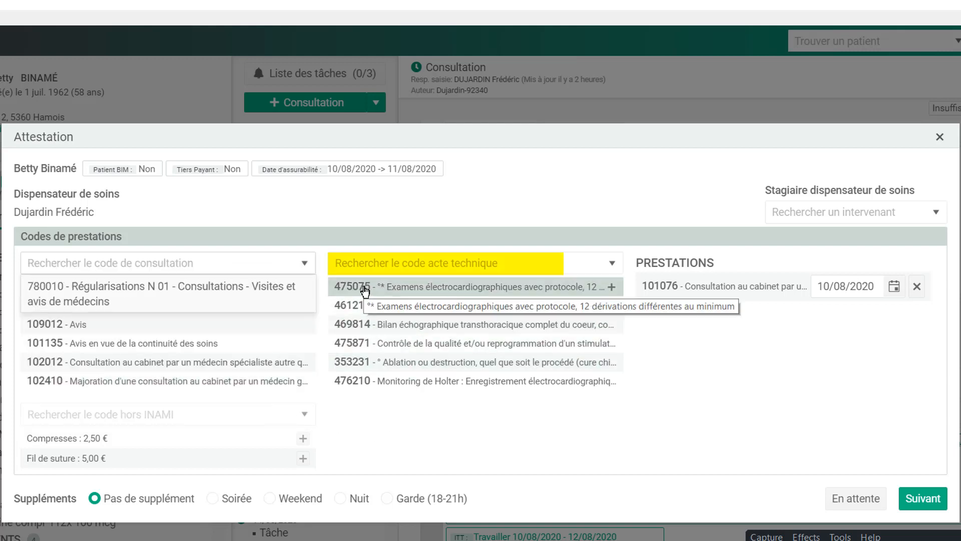
{"action": "left_click", "coordinate": [365, 289]}
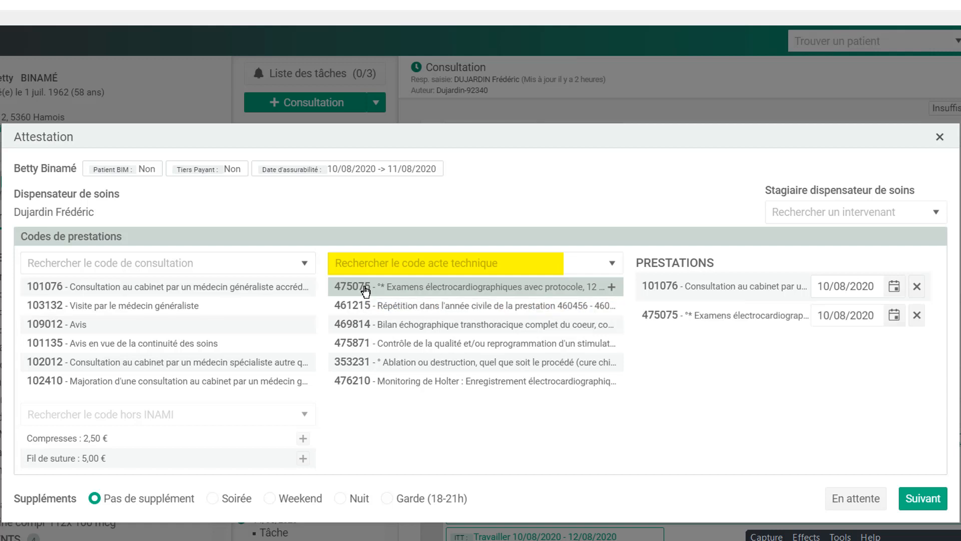
{"action": "left_click", "coordinate": [213, 499]}
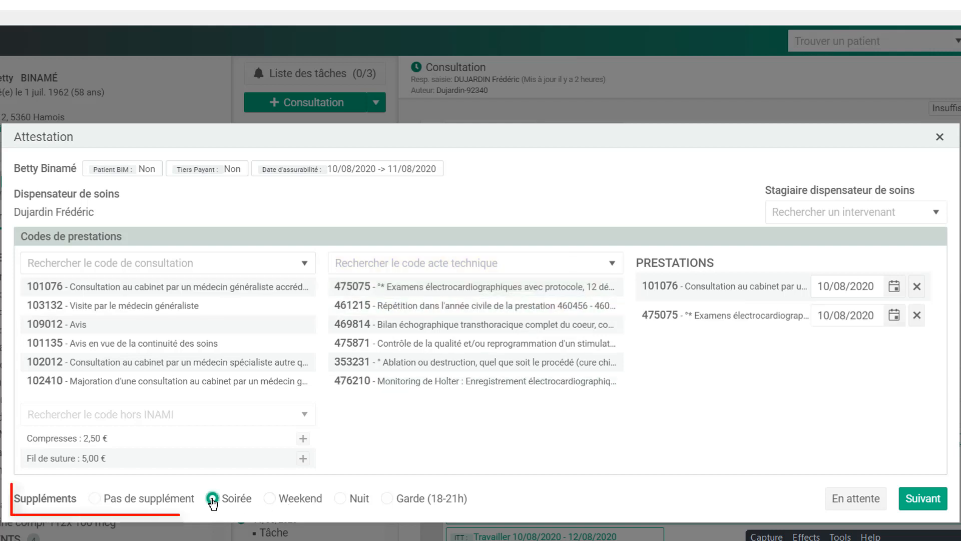
{"action": "left_click", "coordinate": [270, 498]}
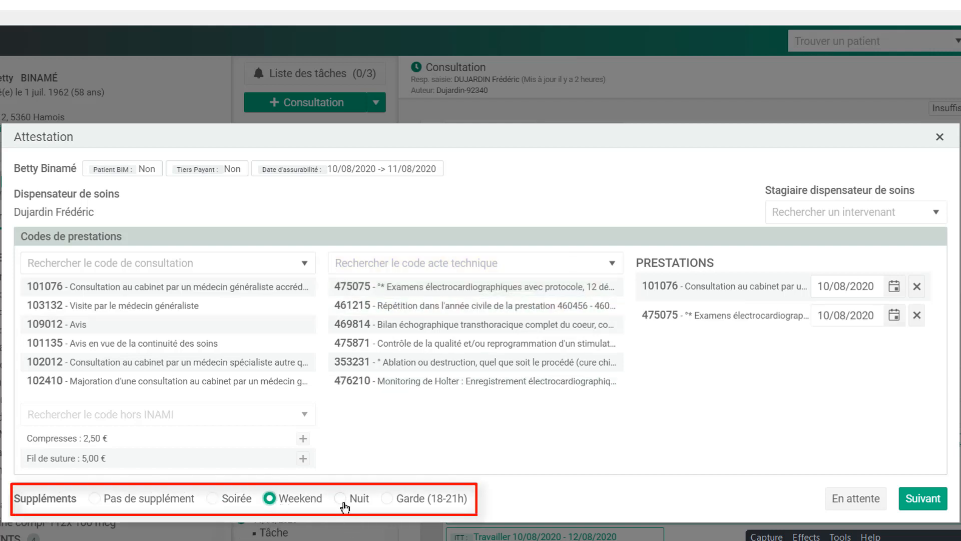
{"action": "left_click", "coordinate": [342, 501]}
{"action": "left_click", "coordinate": [388, 500]}
{"action": "left_click", "coordinate": [95, 498]}
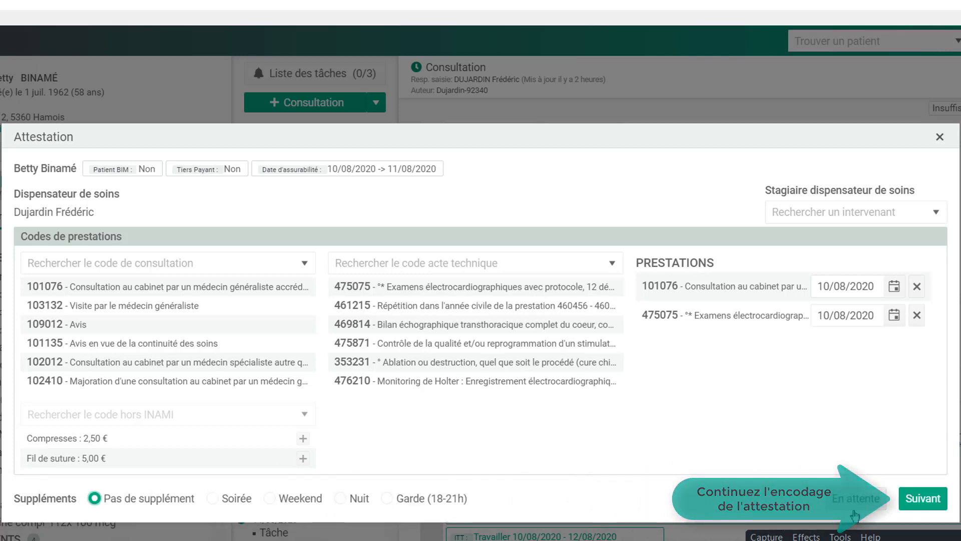
- Advance to the pricing step and set codes 475075 and 101076 to be sent by eFact
{"action": "left_click", "coordinate": [923, 499]}
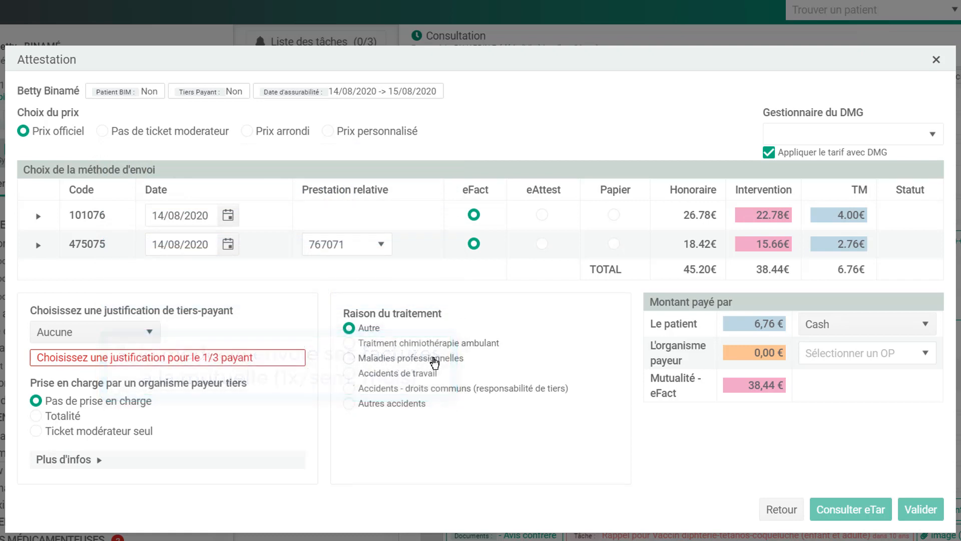
{"action": "left_click", "coordinate": [615, 193]}
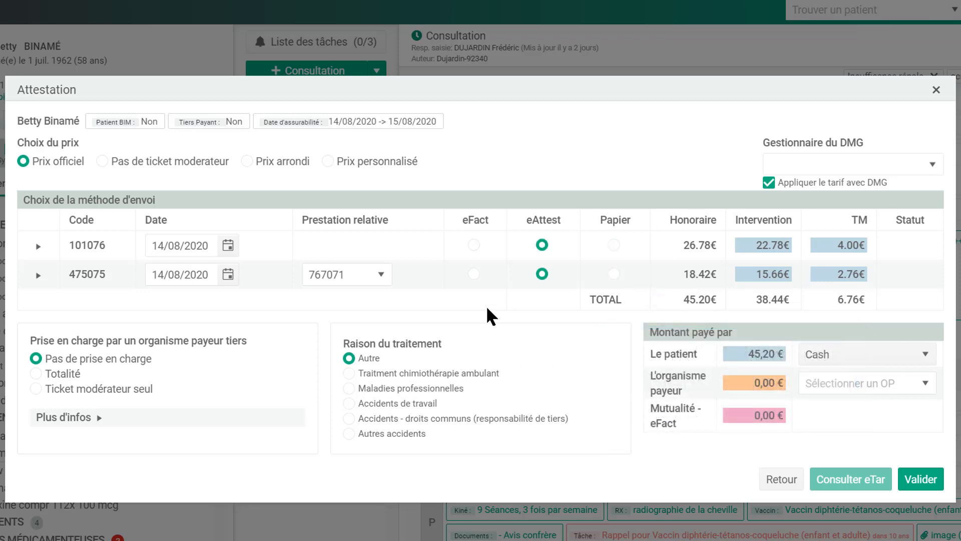
{"action": "left_click", "coordinate": [474, 273]}
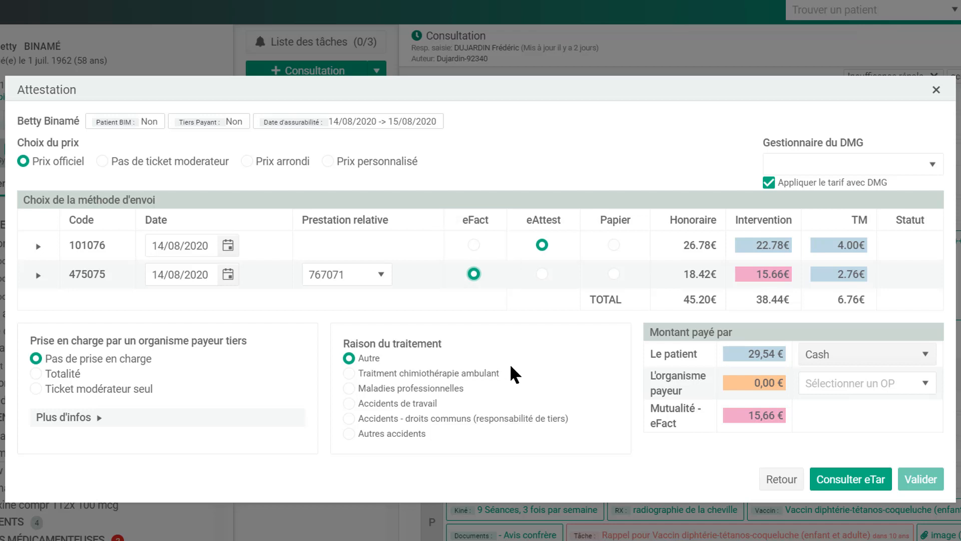
{"action": "left_click", "coordinate": [474, 246]}
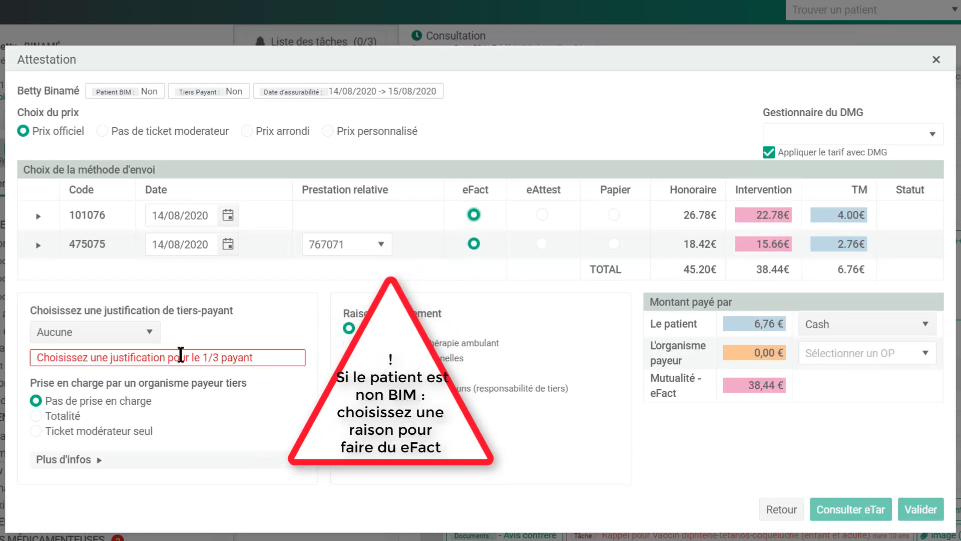
- Justify third-party payment with Détresse financière, covering only the ticket modérateur
{"action": "left_click", "coordinate": [149, 336]}
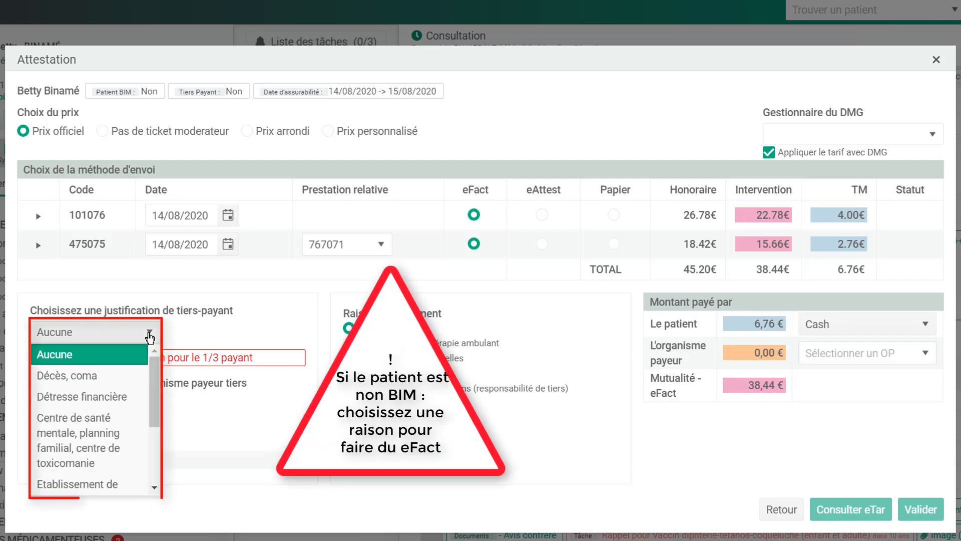
{"action": "left_click", "coordinate": [121, 397]}
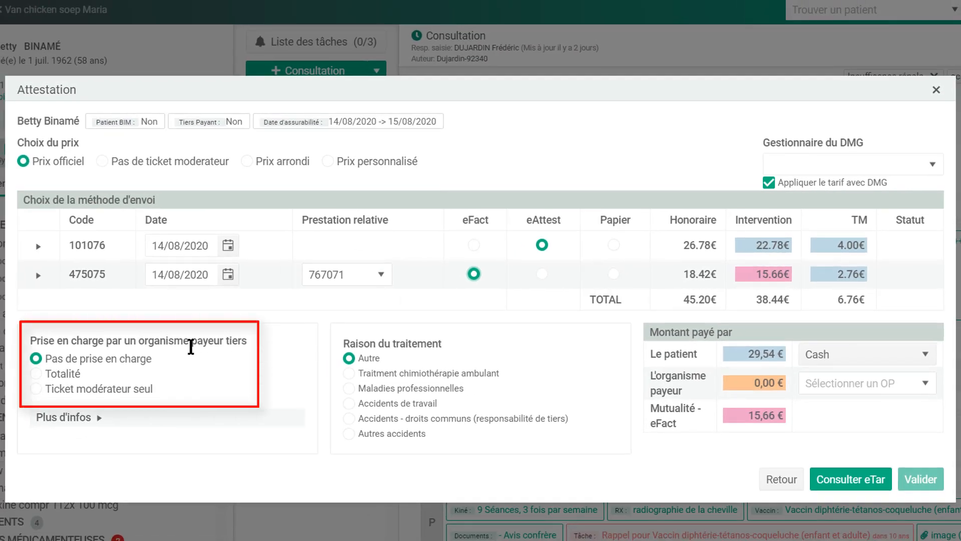
{"action": "left_click", "coordinate": [36, 389]}
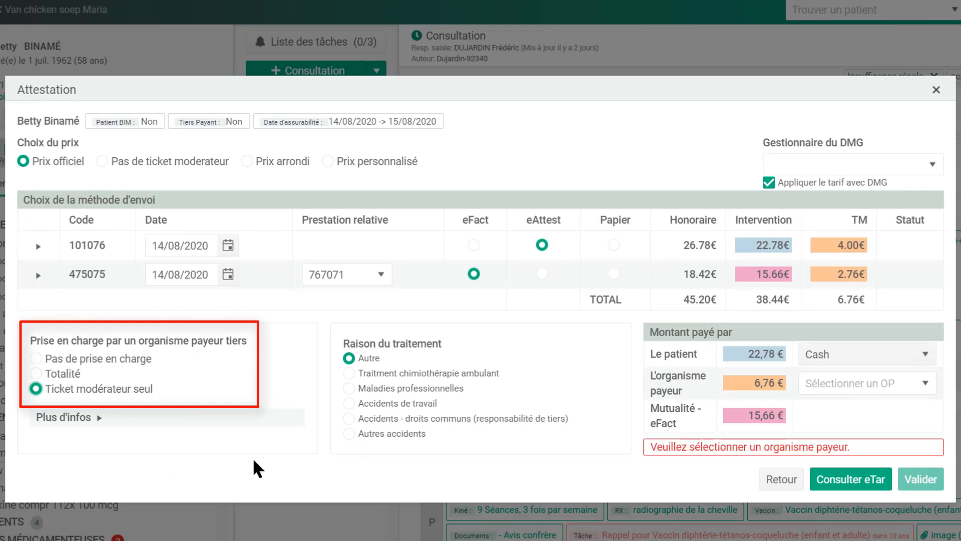
- Set CPAS HAMOIS as the paying organisation and show the patient's payment methods
{"action": "left_click", "coordinate": [864, 386]}
{"action": "type", "text": "cpas"}
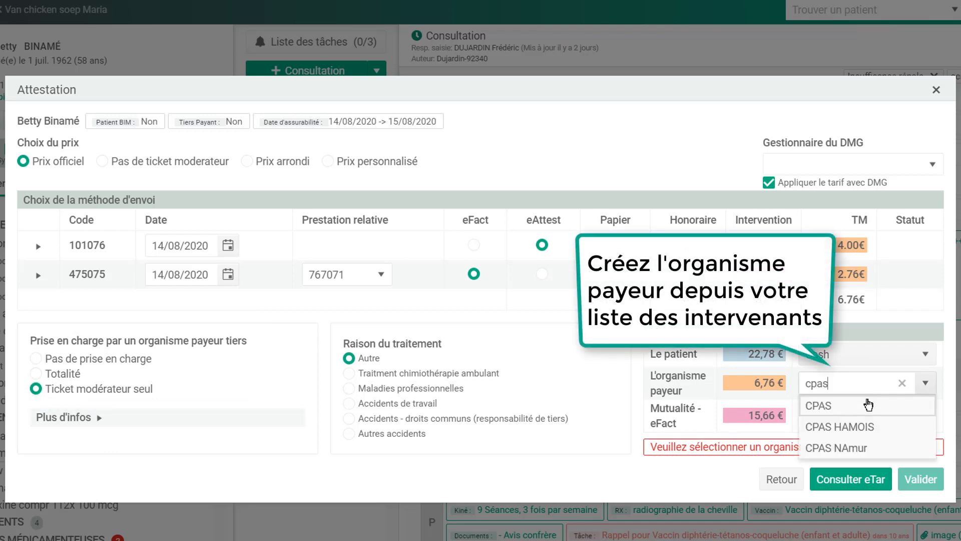
{"action": "left_click", "coordinate": [866, 429]}
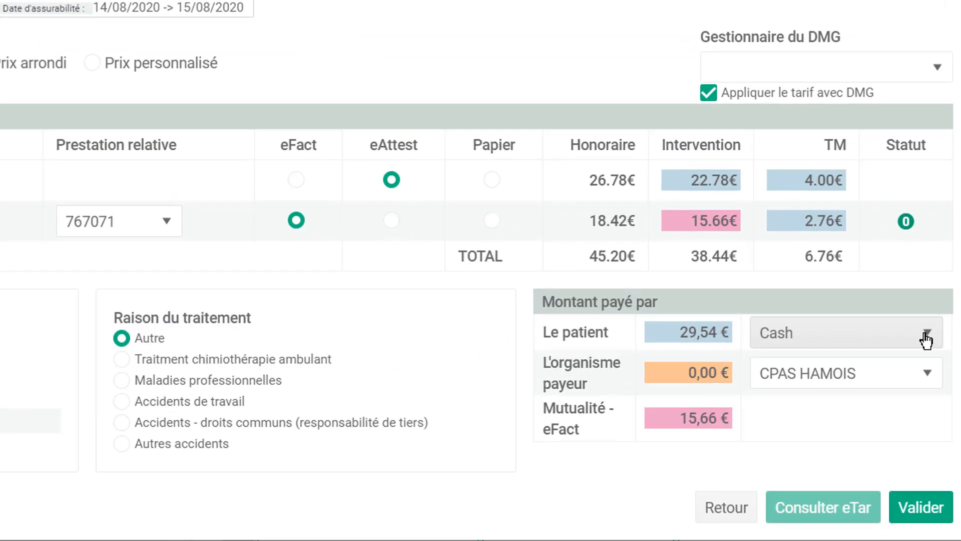
{"action": "left_click", "coordinate": [926, 340]}
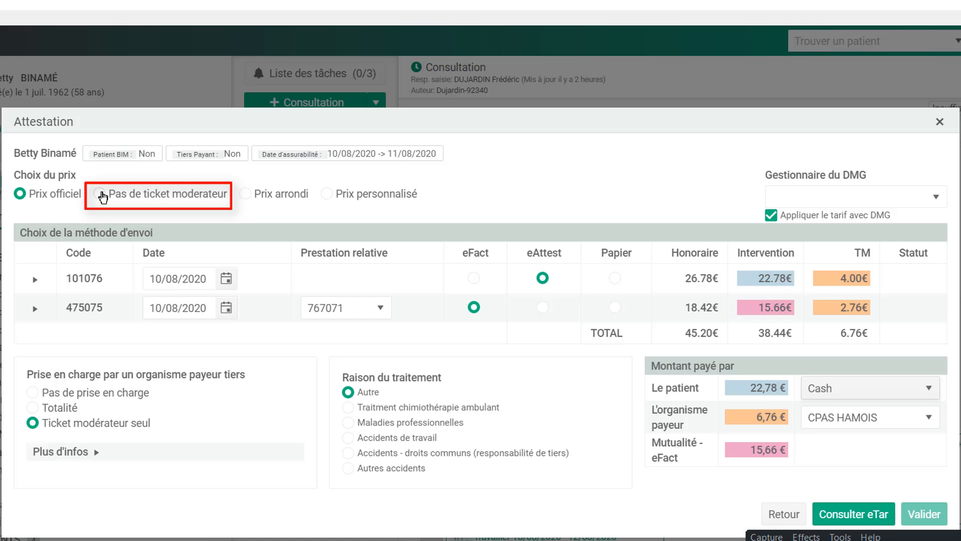
- Try the Pas de ticket moderateur, Prix arrondi and Prix personnalisé pricing options
{"action": "left_click", "coordinate": [101, 194]}
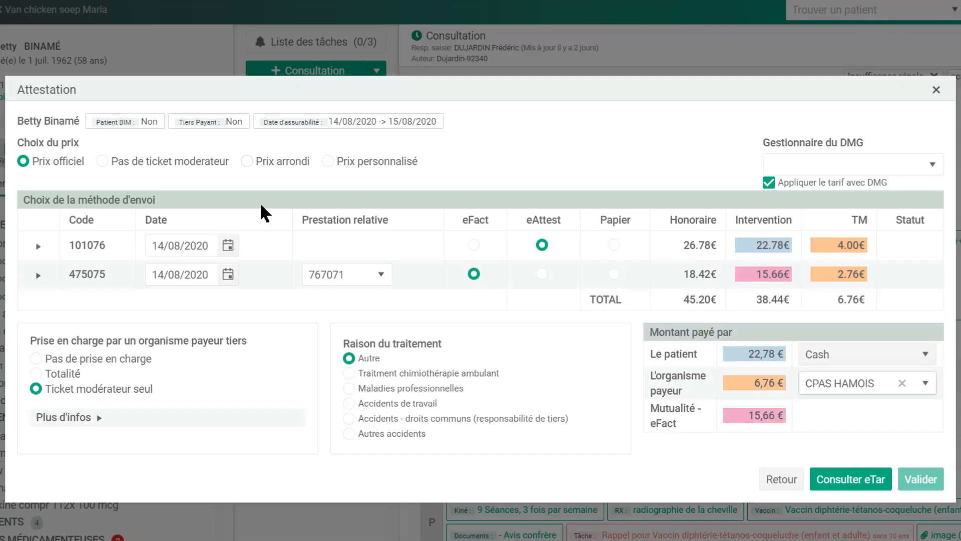
{"action": "left_click", "coordinate": [247, 161]}
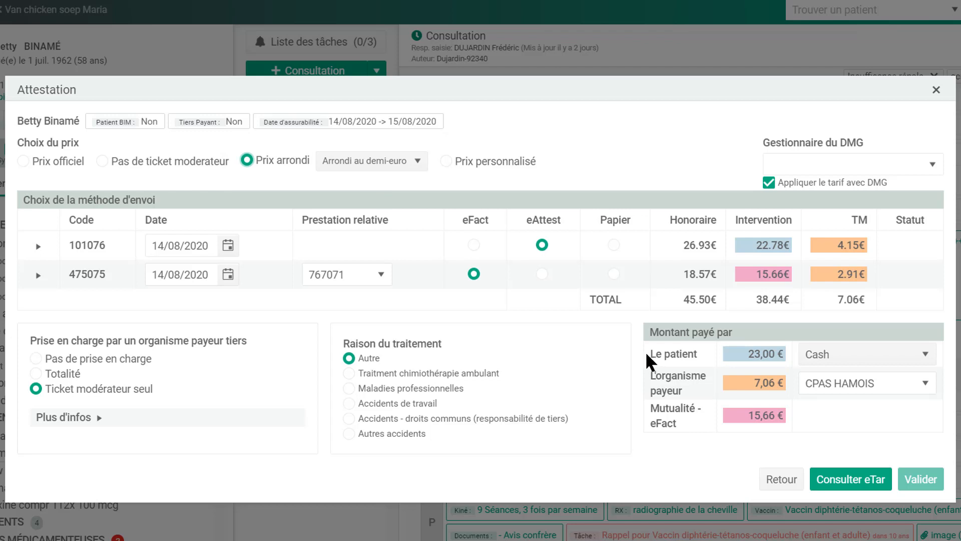
{"action": "left_click", "coordinate": [446, 161]}
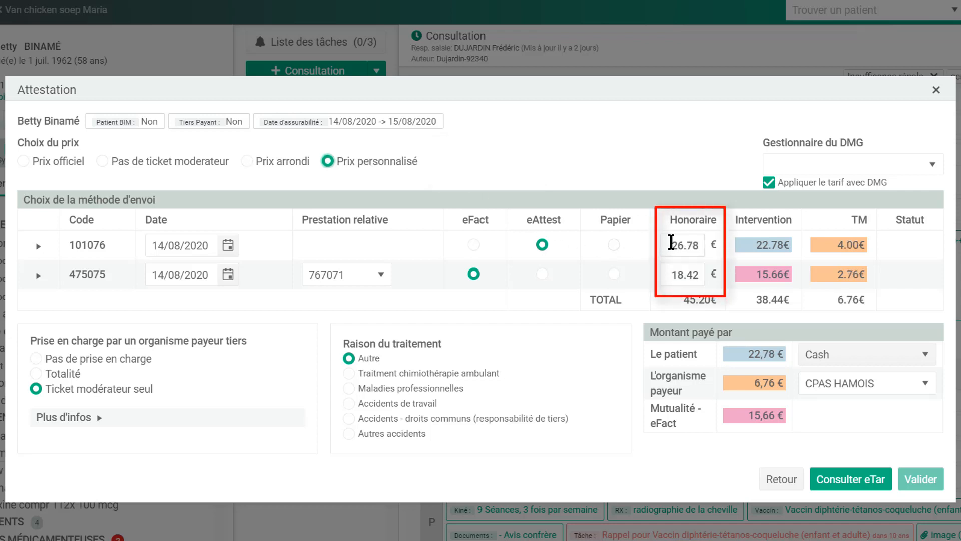
- Change the first custom fee from 26.78 to 30
{"action": "left_click_drag", "start_coordinate": [671, 245], "coordinate": [702, 245]}
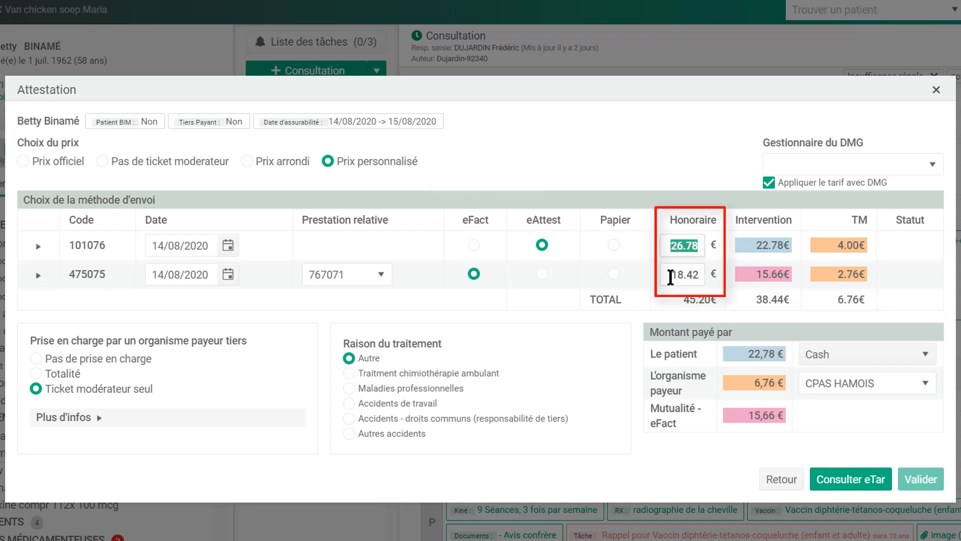
{"action": "left_click_drag", "start_coordinate": [671, 277], "coordinate": [696, 278]}
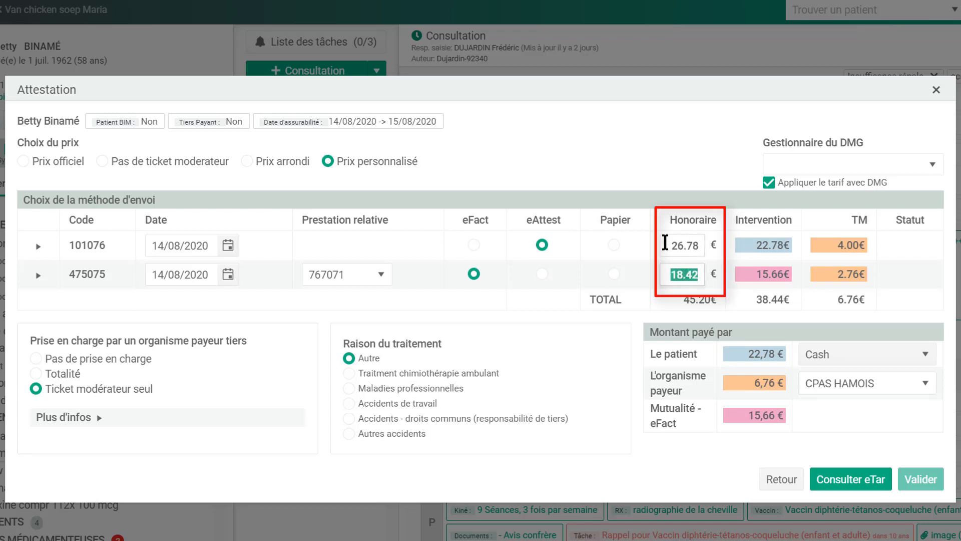
{"action": "left_click_drag", "start_coordinate": [665, 242], "coordinate": [708, 244]}
{"action": "type", "text": "30"}
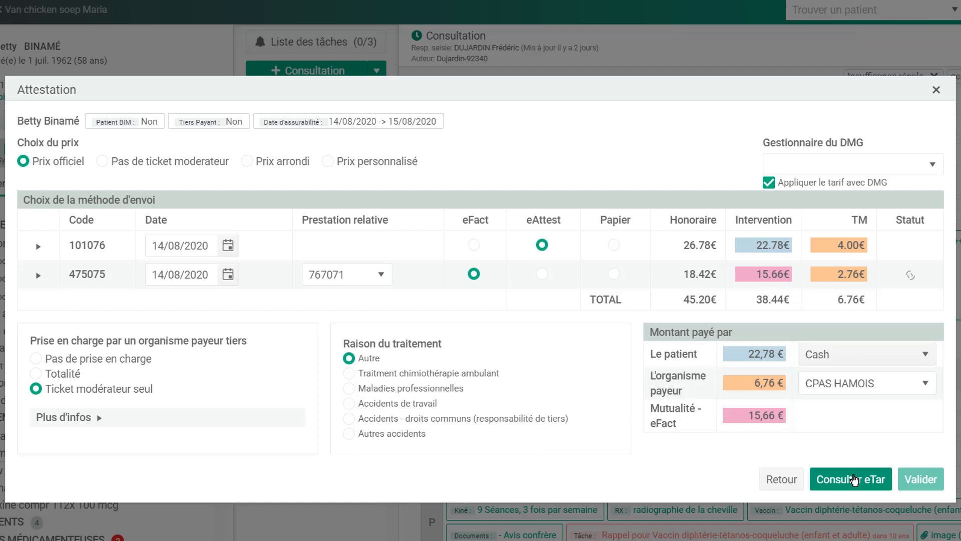
- Validate the attestation and confirm the patient's 22,78 € cash payment
{"action": "left_click", "coordinate": [921, 480]}
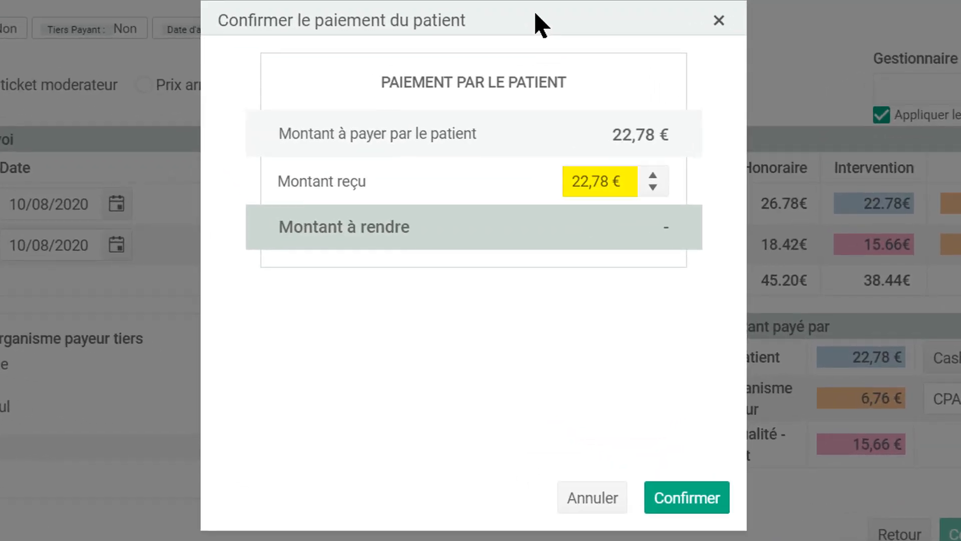
{"action": "left_click", "coordinate": [688, 499]}
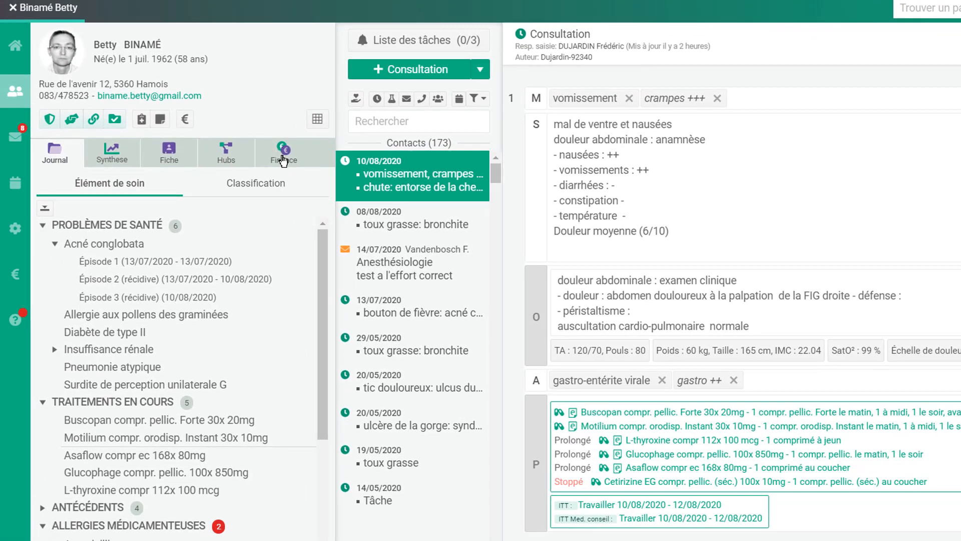
{"action": "left_click", "coordinate": [283, 160]}
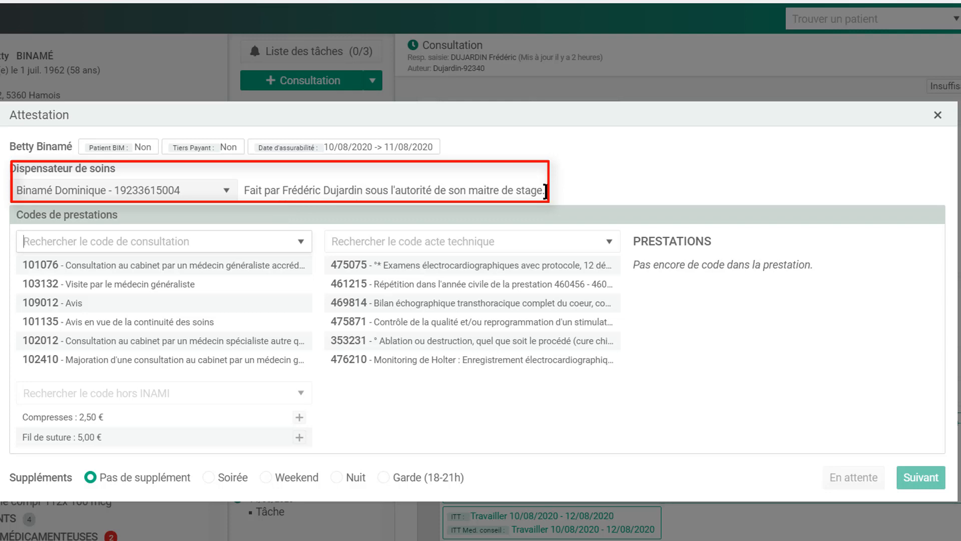
{"action": "left_click", "coordinate": [934, 118]}
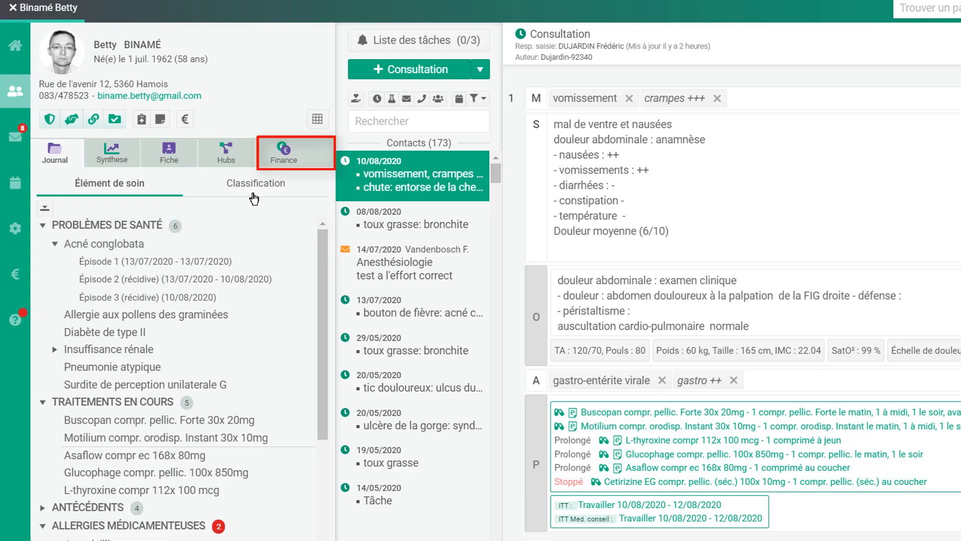
- Open Finance, expand the 10/08/2020 attestation, and preview invoices 000061 and 000060 in their editors
{"action": "left_click", "coordinate": [284, 159]}
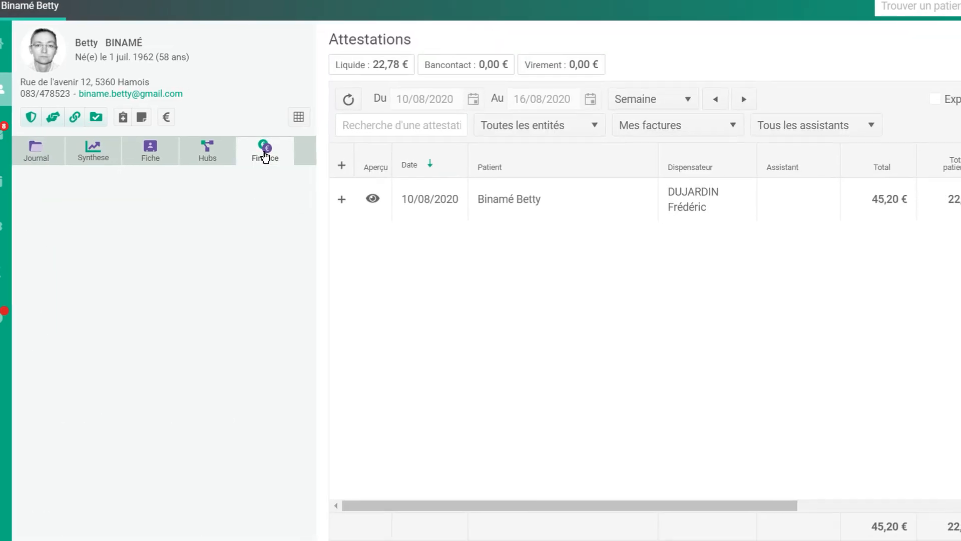
{"action": "left_click", "coordinate": [257, 192]}
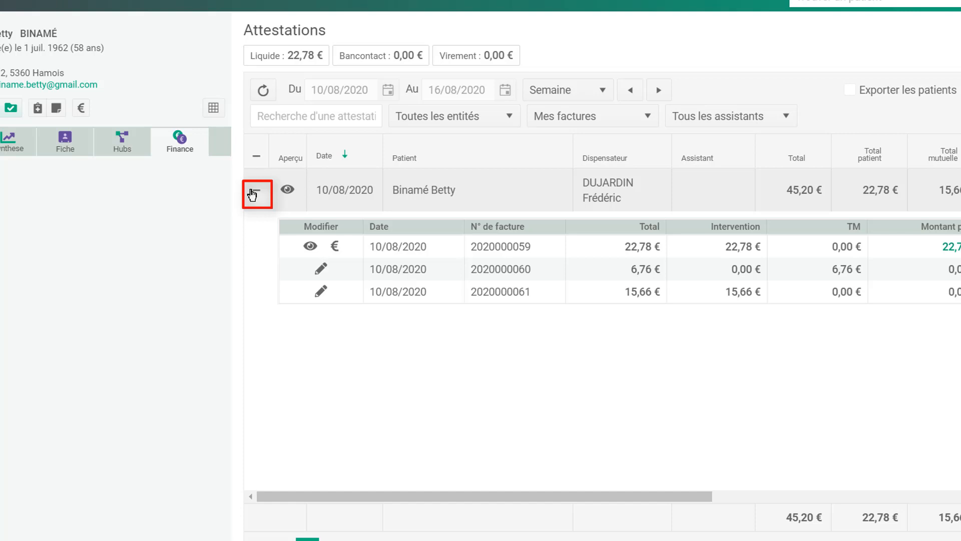
{"action": "left_click", "coordinate": [321, 293]}
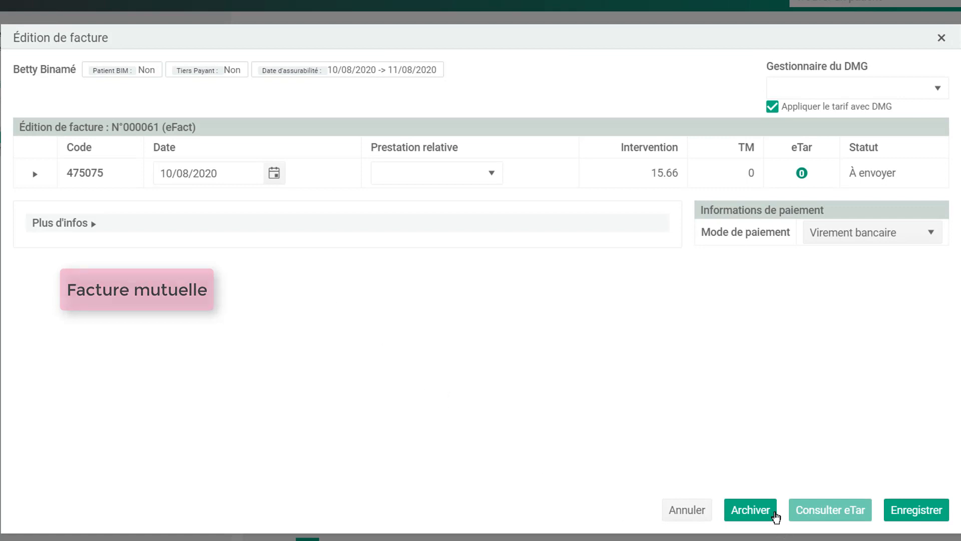
{"action": "left_click", "coordinate": [941, 37]}
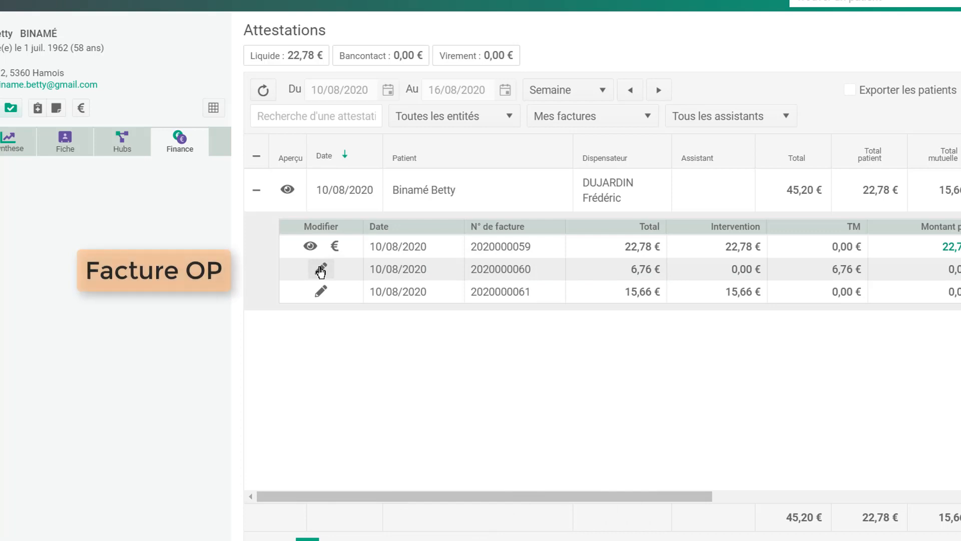
{"action": "left_click", "coordinate": [321, 270]}
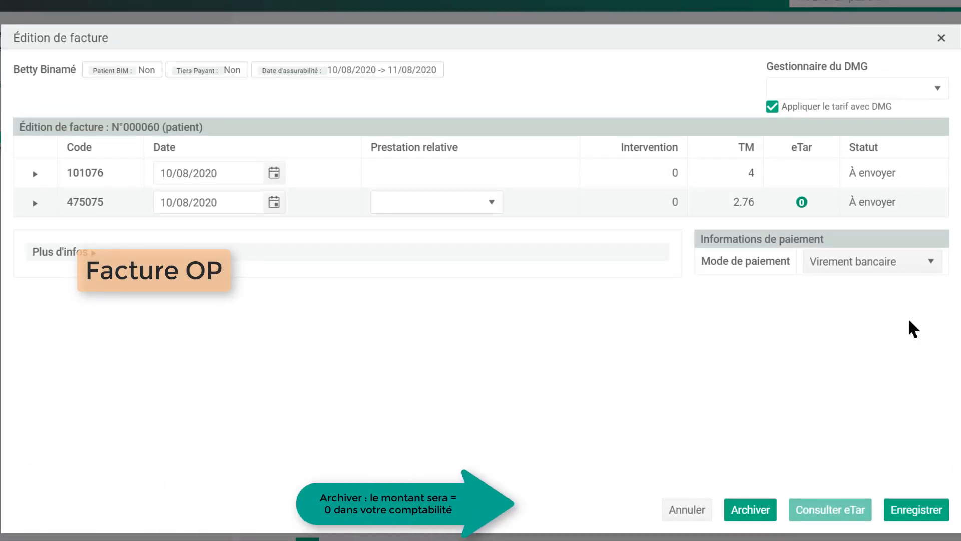
{"action": "left_click", "coordinate": [942, 38]}
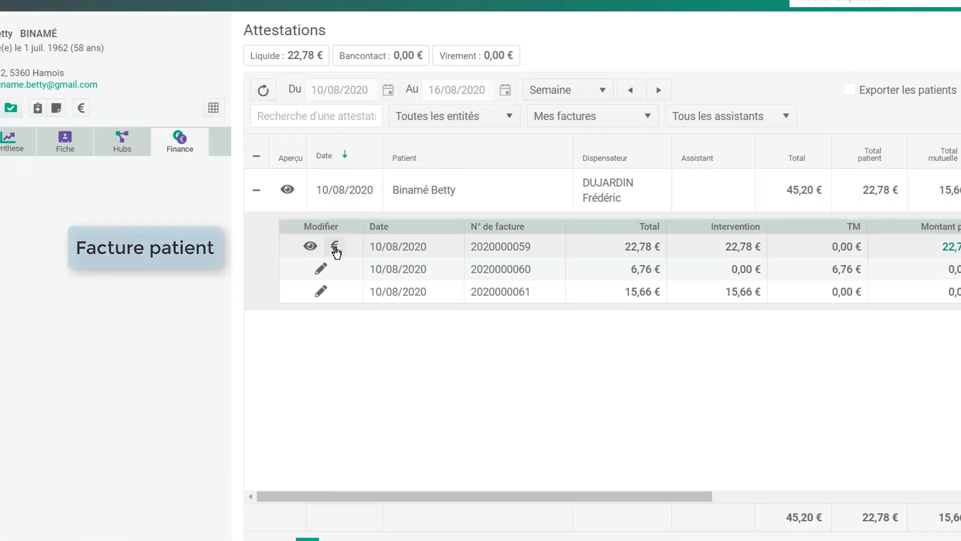
- Review the patient invoice's payment details, keeping cash and the 22,78 € received amount
{"action": "left_click", "coordinate": [336, 247]}
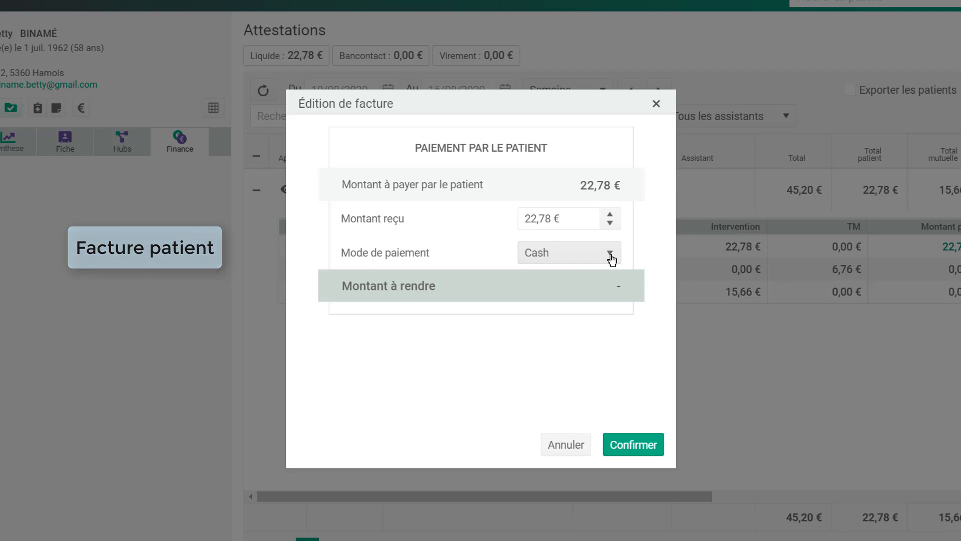
{"action": "left_click", "coordinate": [611, 256]}
{"action": "left_click", "coordinate": [610, 254]}
{"action": "left_click", "coordinate": [590, 221]}
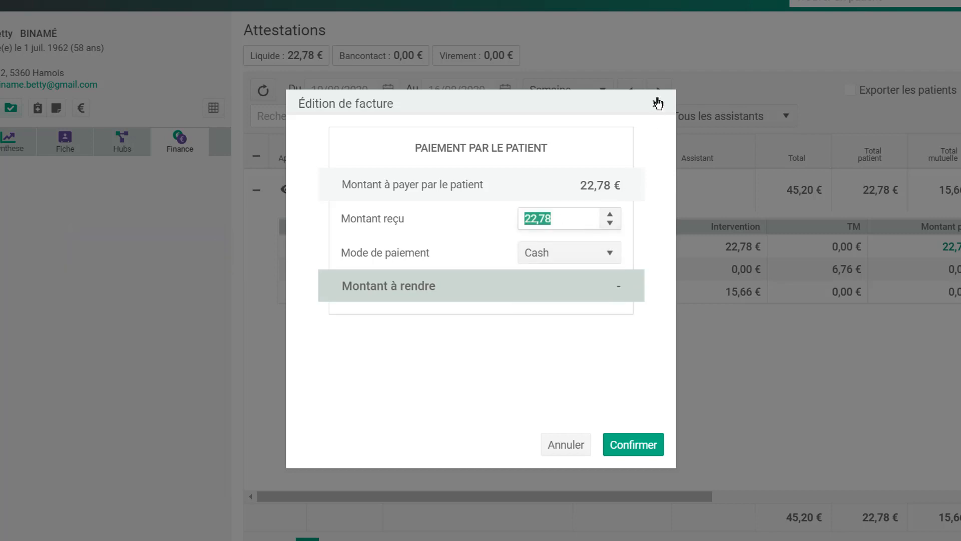
{"action": "left_click", "coordinate": [575, 457]}
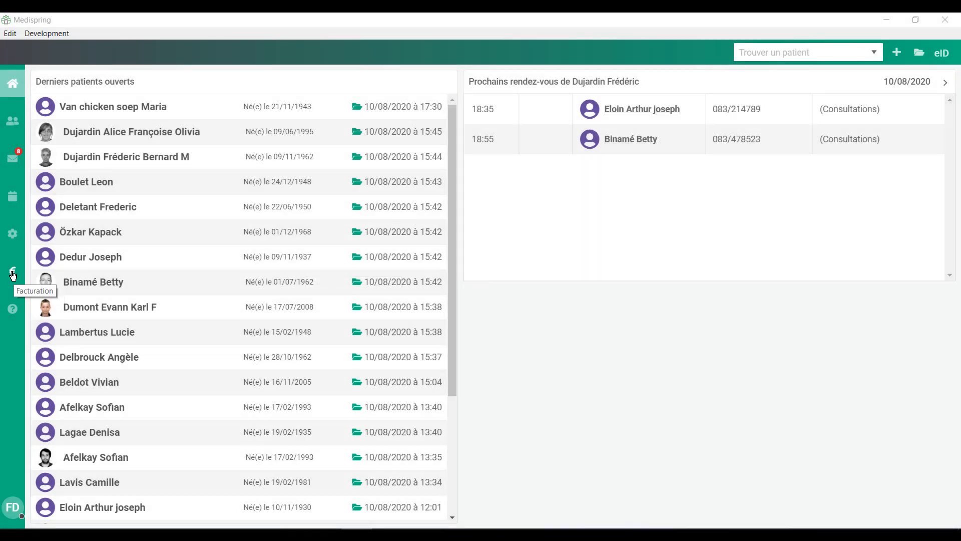
- Open billing and keep the Semaine, Mes factures and Tous les assistants filters
{"action": "left_click", "coordinate": [13, 274]}
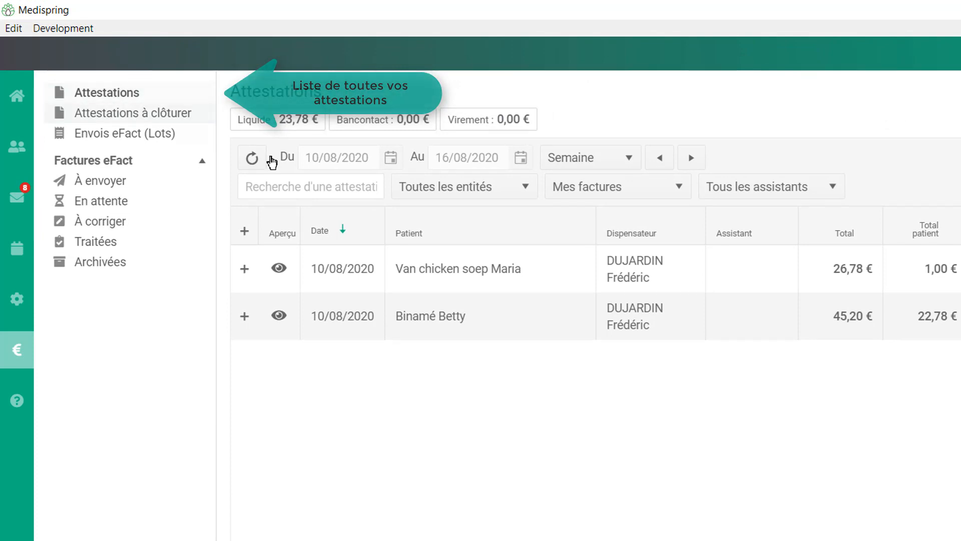
{"action": "left_click", "coordinate": [632, 160]}
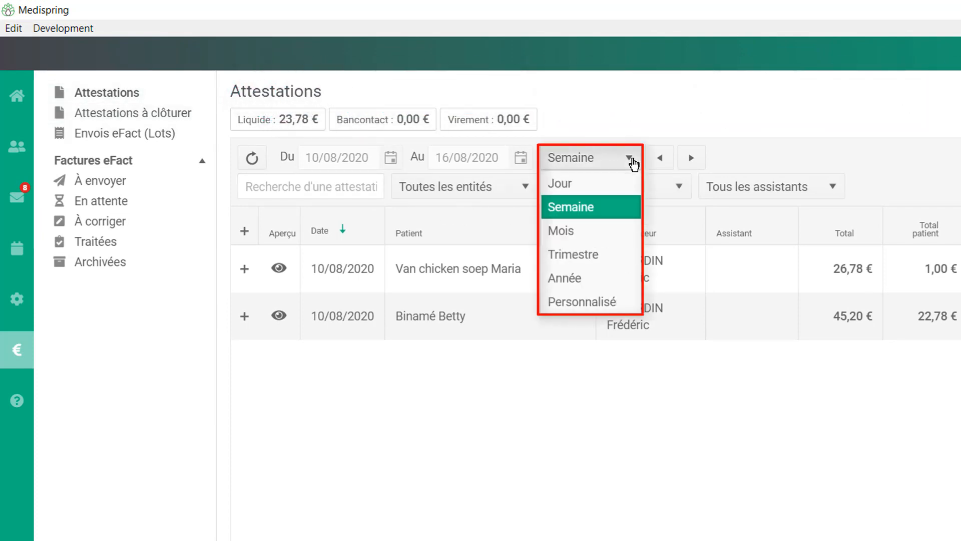
{"action": "left_click", "coordinate": [633, 162]}
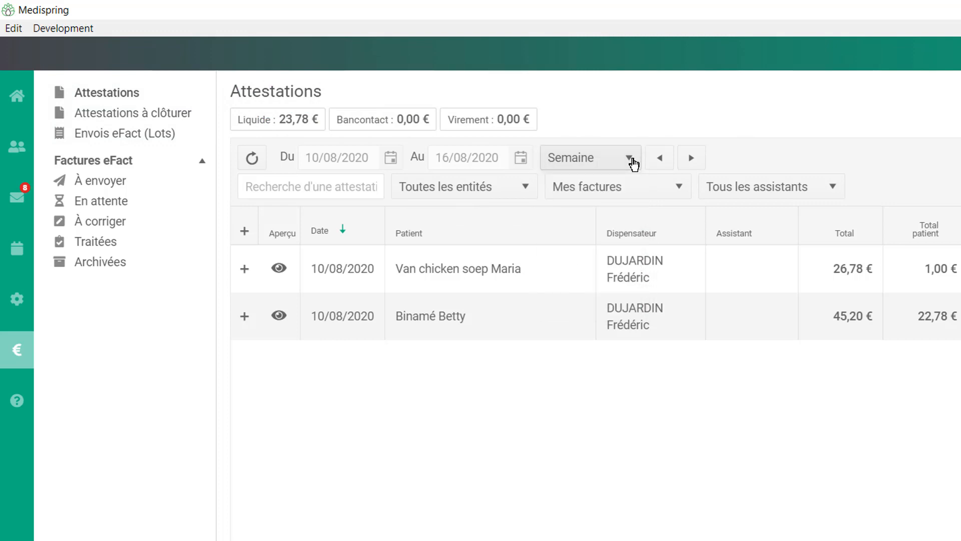
{"action": "left_click", "coordinate": [681, 188]}
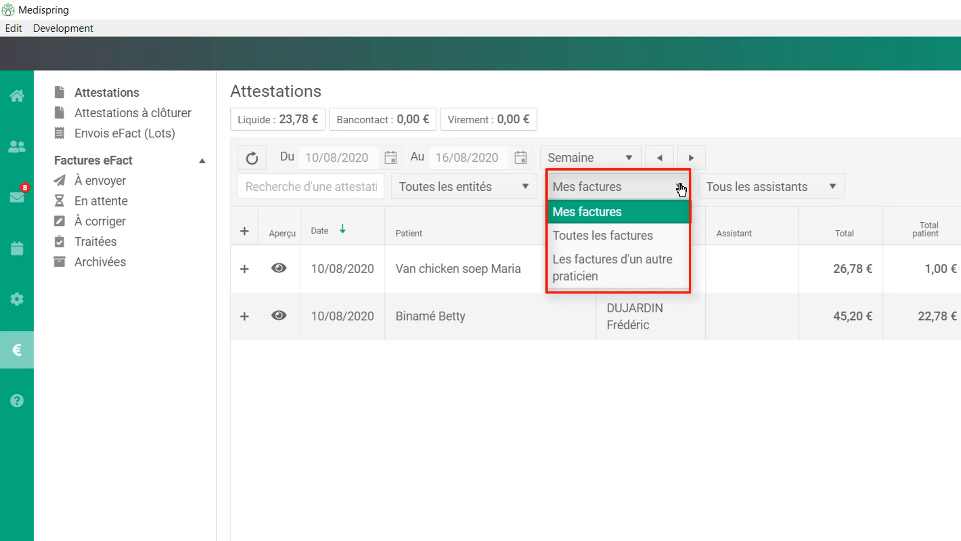
{"action": "left_click", "coordinate": [681, 189]}
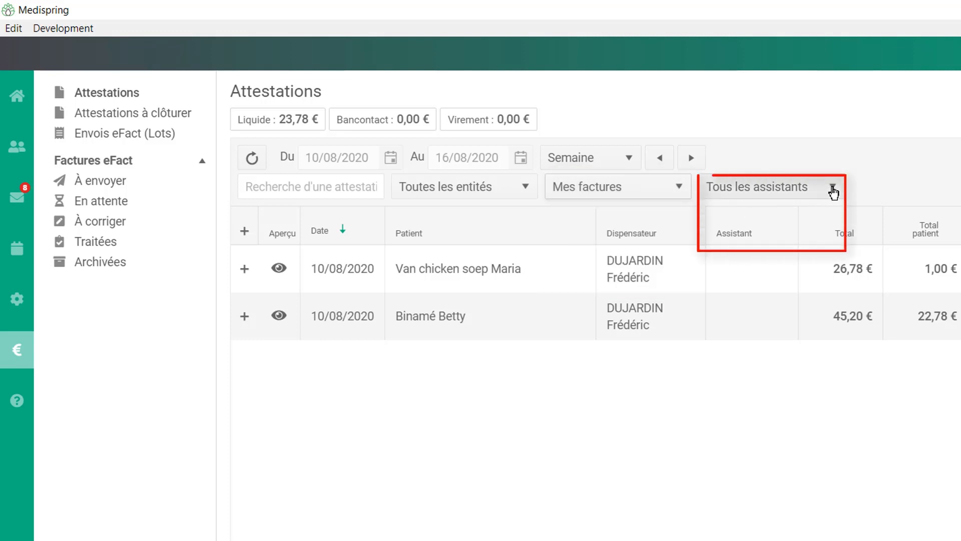
{"action": "left_click", "coordinate": [833, 190]}
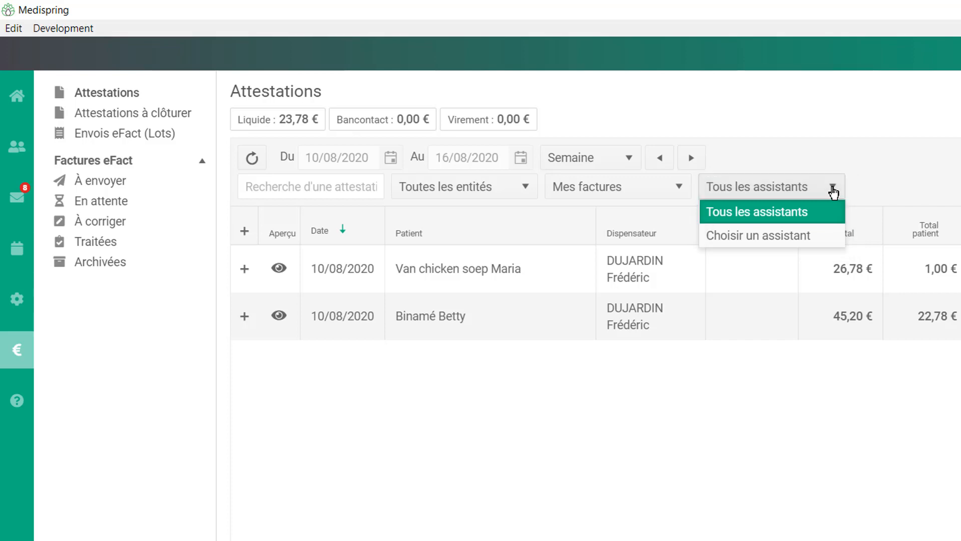
{"action": "left_click", "coordinate": [834, 192]}
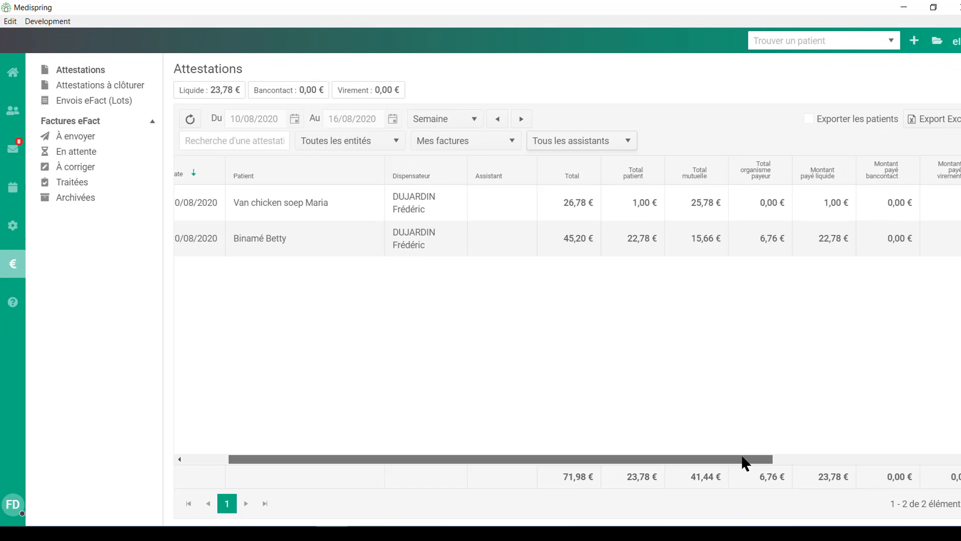
- Expand and collapse the invoice details of both listed attestations
{"action": "left_click_drag", "start_coordinate": [742, 461], "coordinate": [596, 425]}
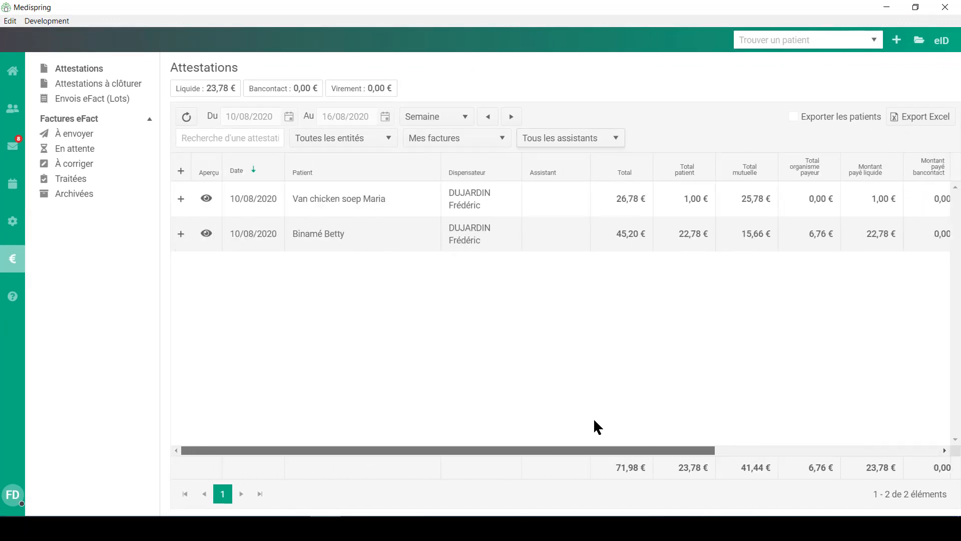
{"action": "left_click", "coordinate": [181, 200]}
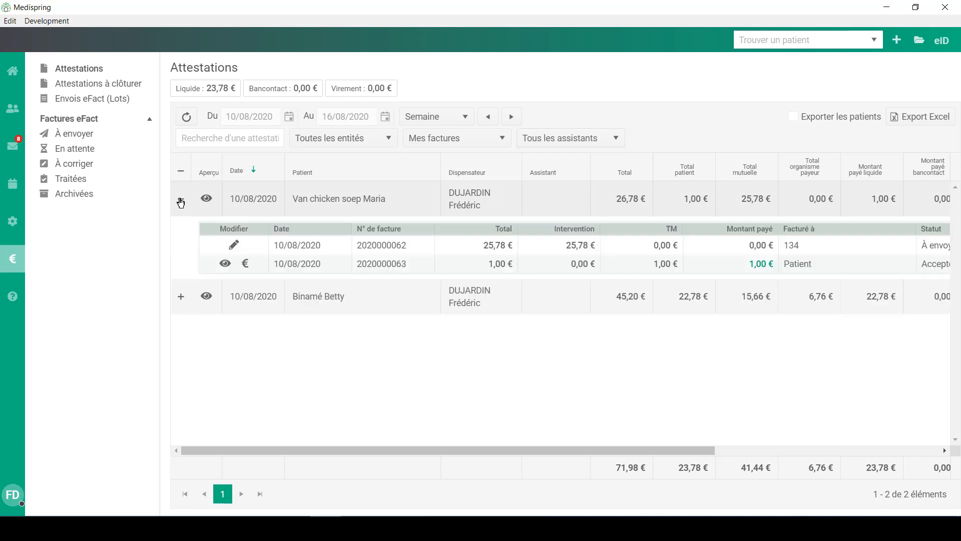
{"action": "left_click", "coordinate": [180, 299]}
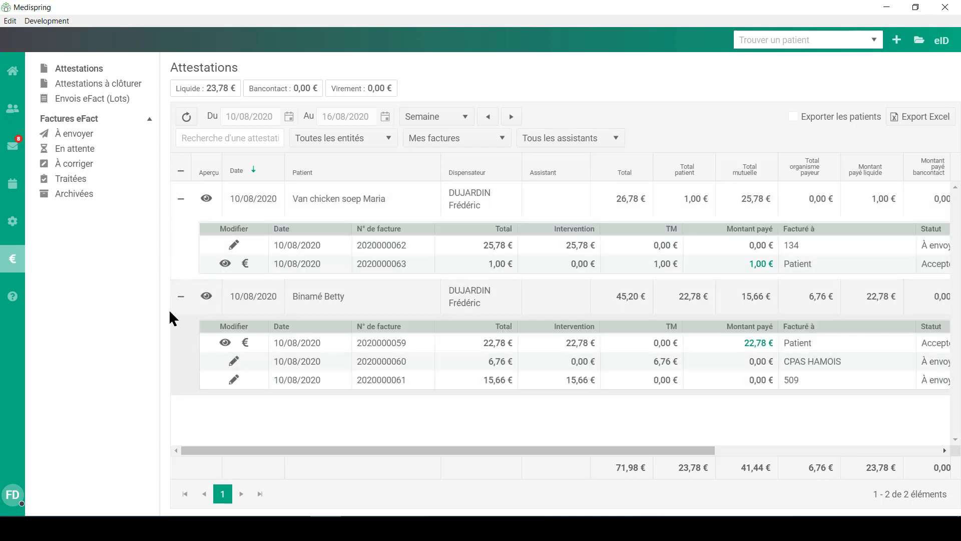
{"action": "left_click", "coordinate": [182, 299]}
{"action": "left_click", "coordinate": [181, 198]}
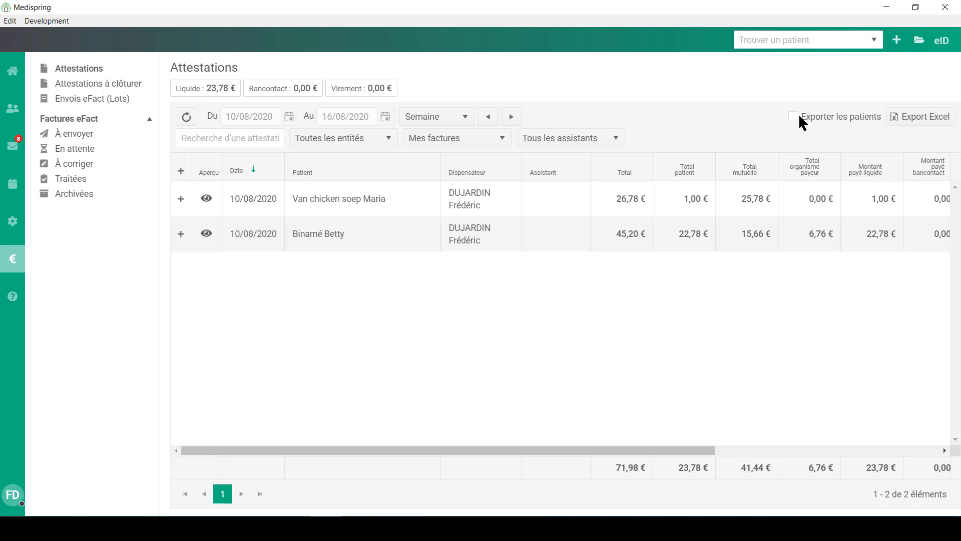
- Open Attestations à clôturer and move the 06/08/2020 attestation to its next step
{"action": "left_click", "coordinate": [74, 86]}
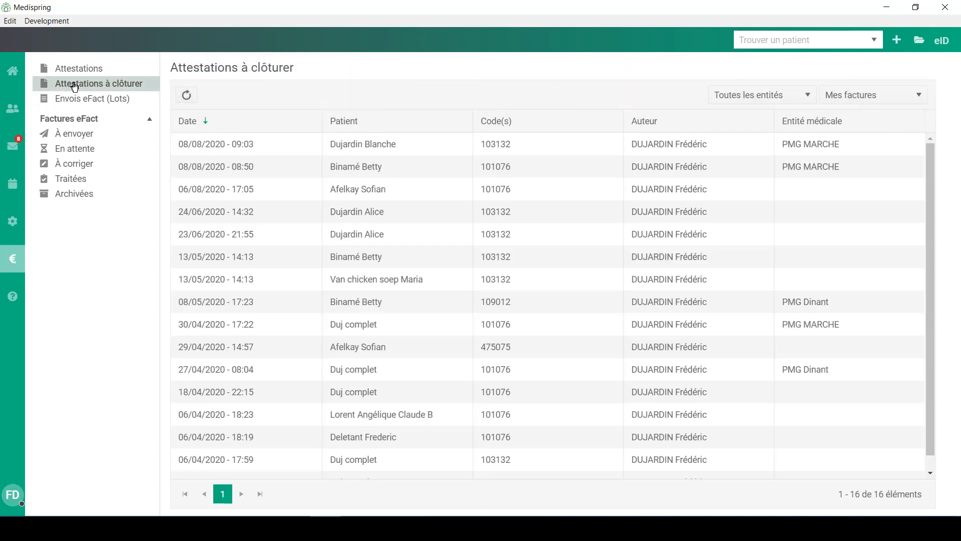
{"action": "double_click", "coordinate": [206, 193]}
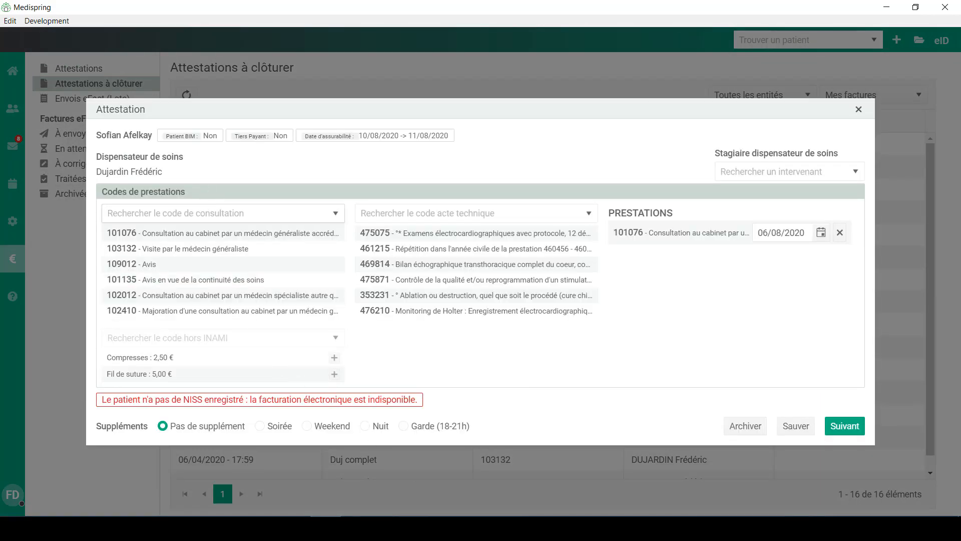
{"action": "left_click", "coordinate": [853, 431]}
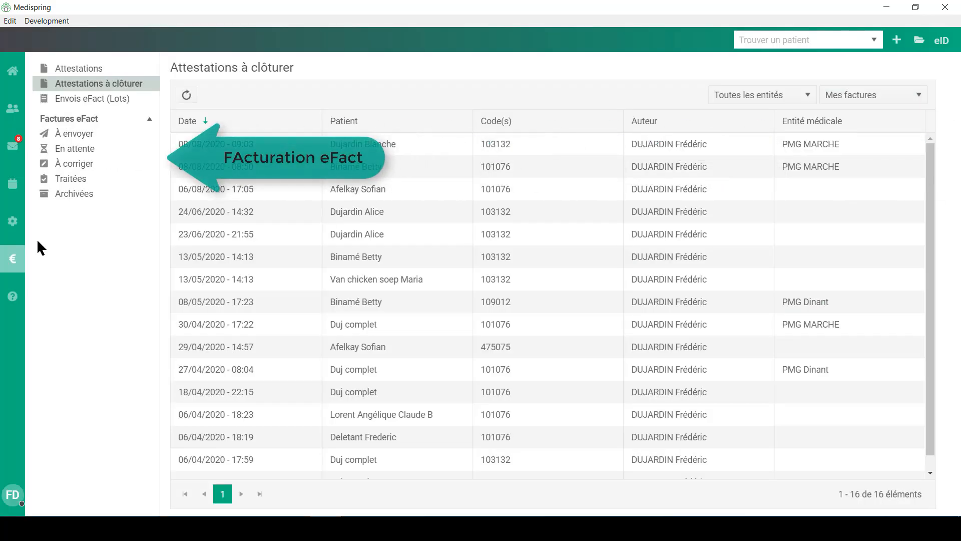
- Show the eFact invoices still waiting to be sent under À envoyer
{"action": "left_click", "coordinate": [73, 135]}
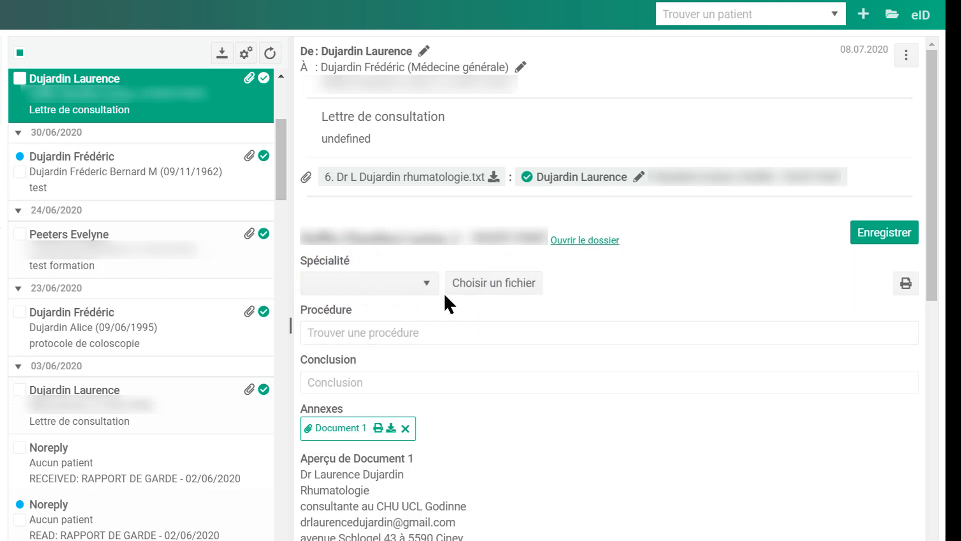
- Set the letter's specialty to Rhumatologie, enter the conclusion 'bilan rhumato normal', and save the report
{"action": "left_click", "coordinate": [426, 284]}
{"action": "key", "text": "r"}
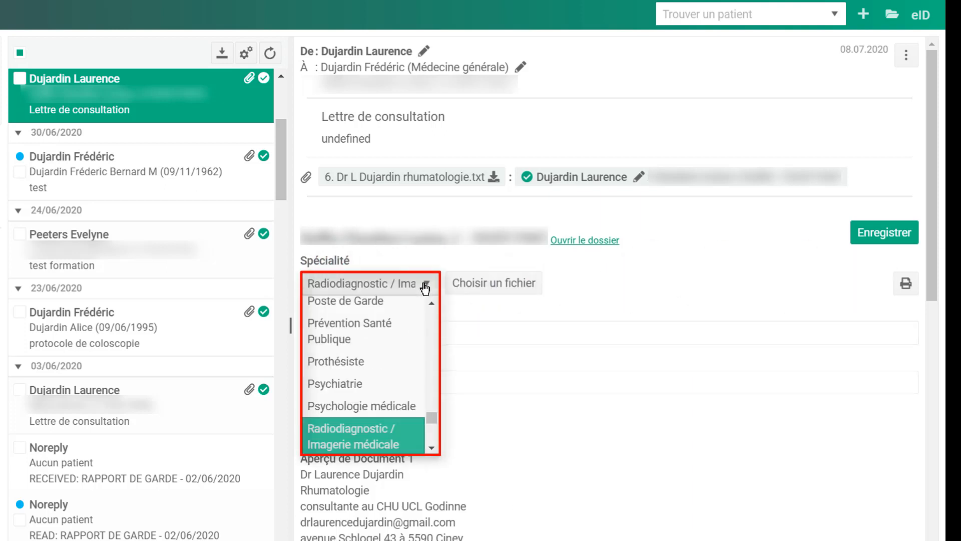
{"action": "scroll", "coordinate": [381, 426], "scroll_direction": "down", "scroll_amount": 3}
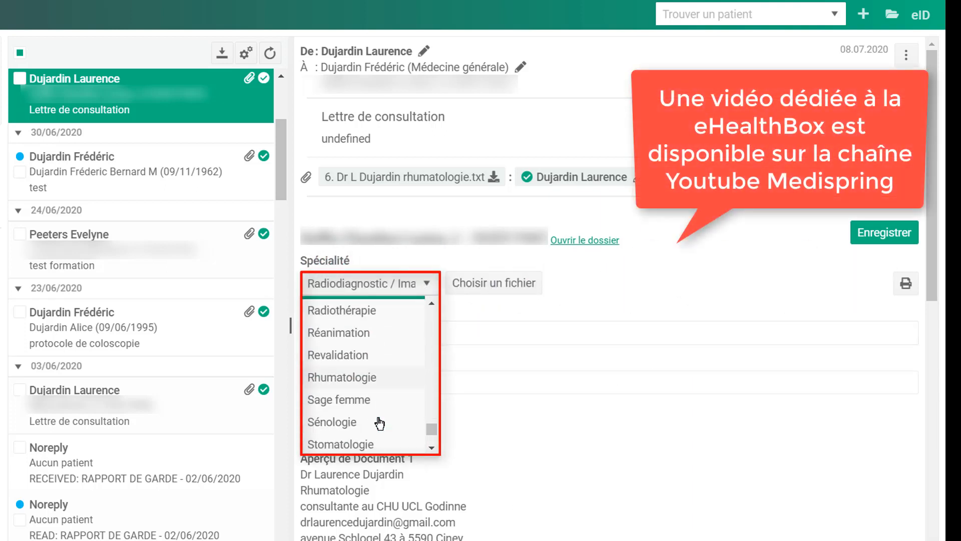
{"action": "left_click", "coordinate": [353, 380]}
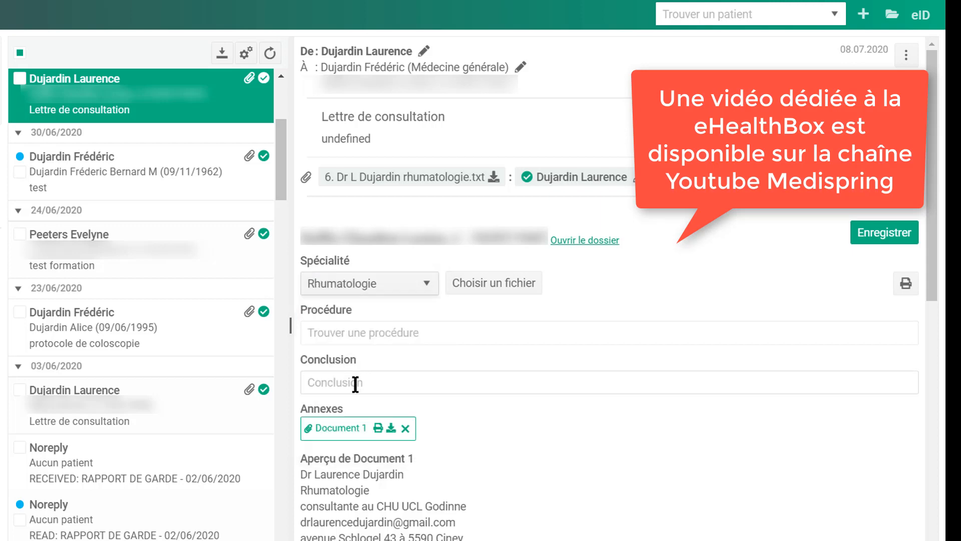
{"action": "left_click", "coordinate": [366, 383]}
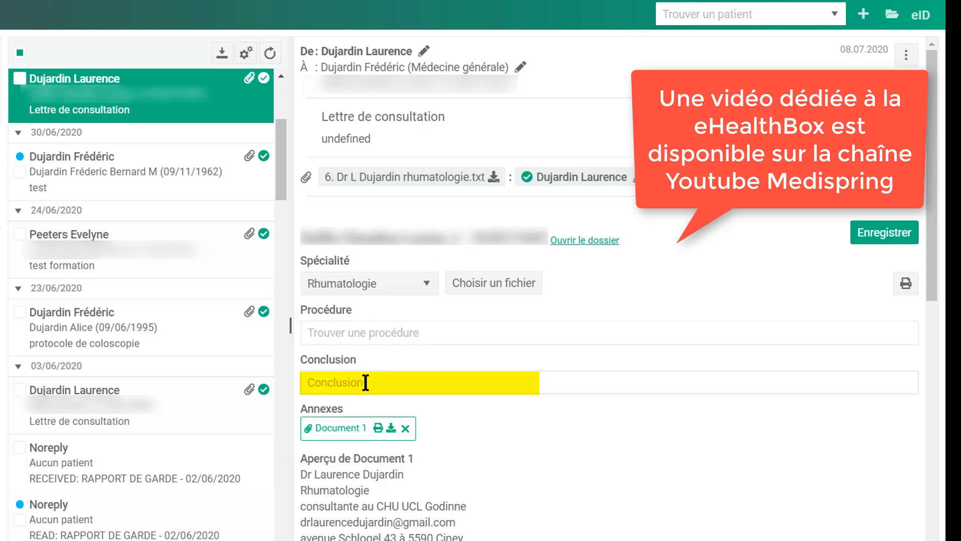
{"action": "type", "text": "bilan rhumato normal"}
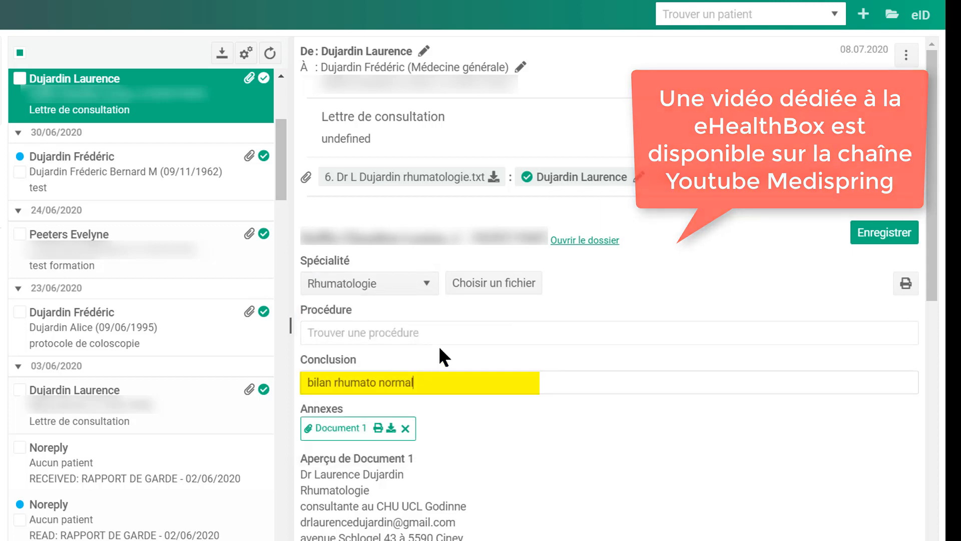
{"action": "left_click", "coordinate": [894, 238]}
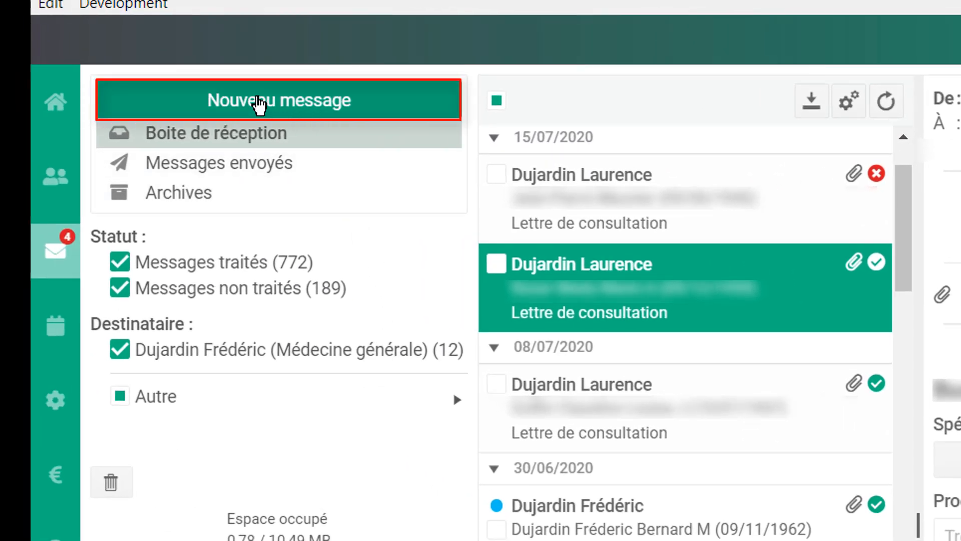
- Start a new eHealthBox message, try a recipient search, then clear it and open the global directory
{"action": "left_click", "coordinate": [259, 105]}
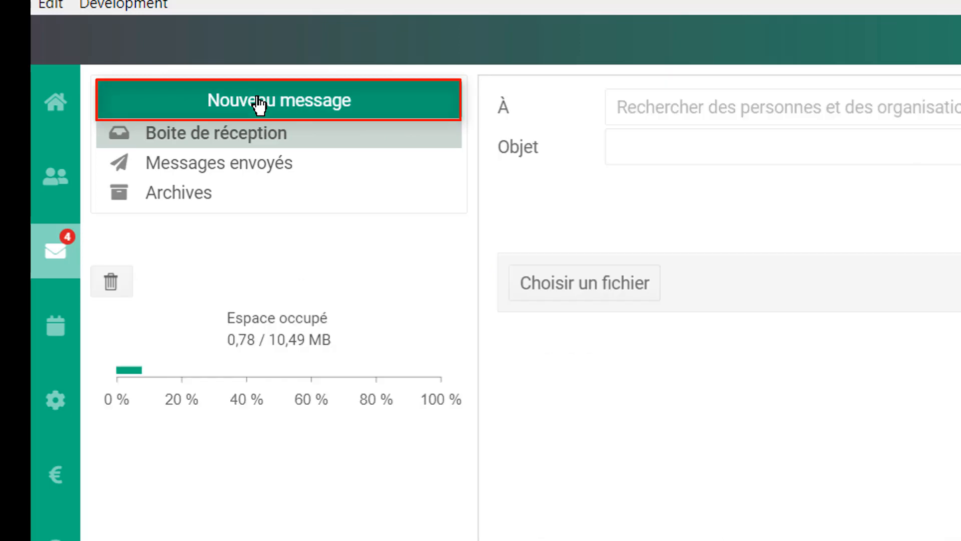
{"action": "left_click", "coordinate": [686, 103]}
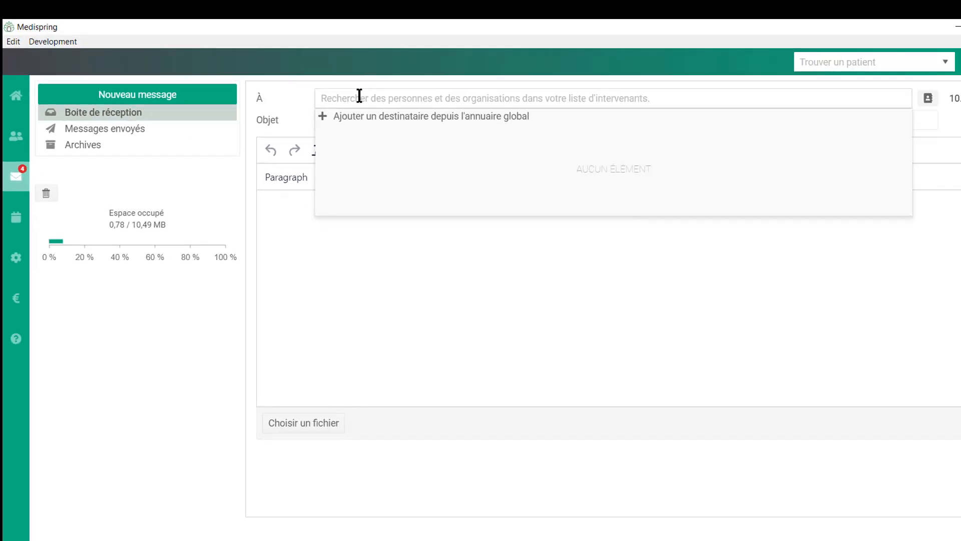
{"action": "type", "text": "deth"}
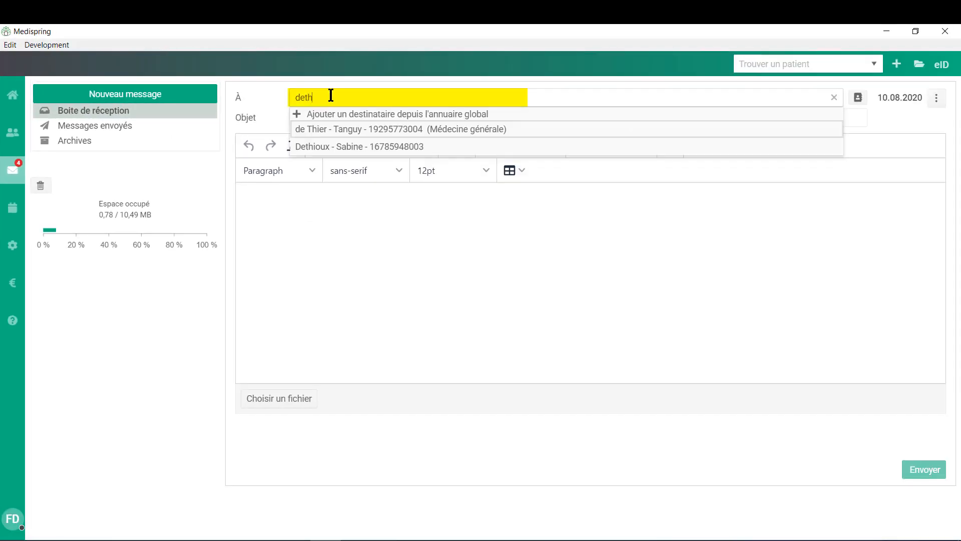
{"action": "left_click", "coordinate": [350, 133]}
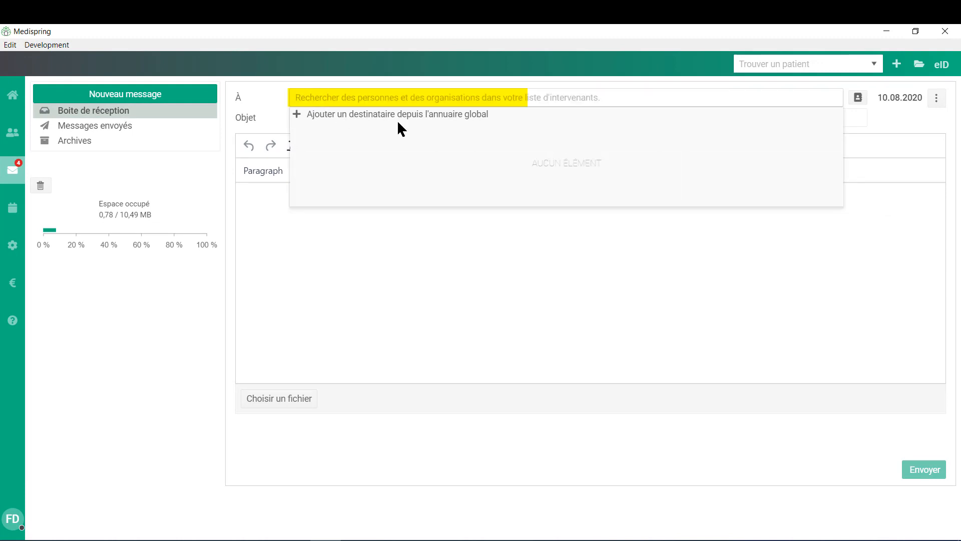
{"action": "left_click", "coordinate": [453, 115]}
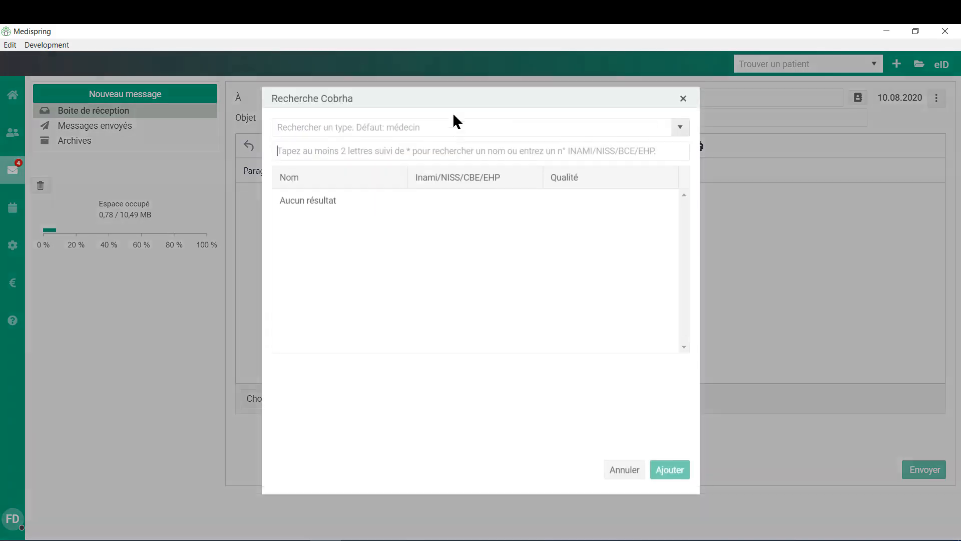
- Search the Cobrha directory by the doctor's name and add that doctor to the À field
{"action": "left_click", "coordinate": [681, 133]}
{"action": "mouse_move", "coordinate": [683, 155]}
{"action": "left_mouse_down"}
{"action": "mouse_move", "coordinate": [682, 197]}
{"action": "mouse_move", "coordinate": [684, 144]}
{"action": "left_mouse_up"}
{"action": "left_click", "coordinate": [656, 135]}
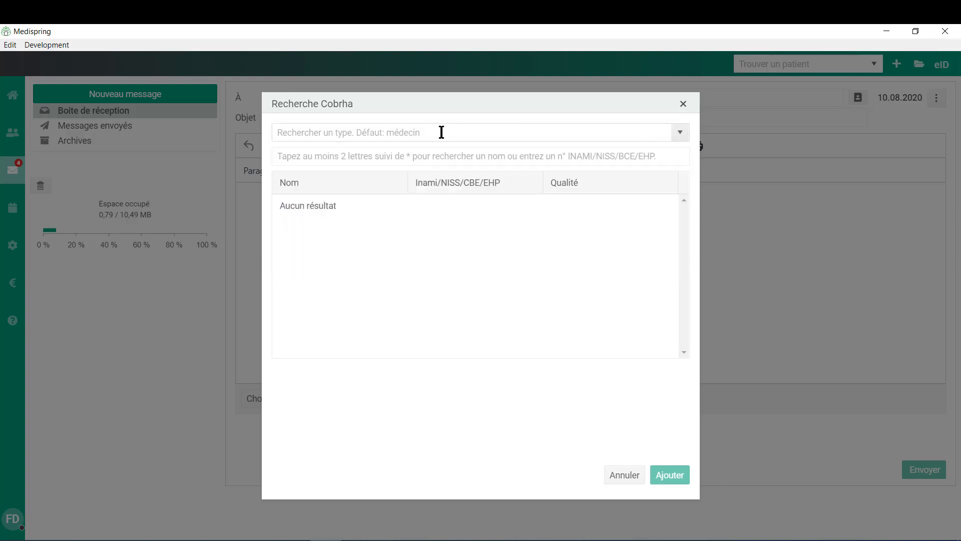
{"action": "left_click", "coordinate": [427, 155]}
{"action": "type", "text": "b"}
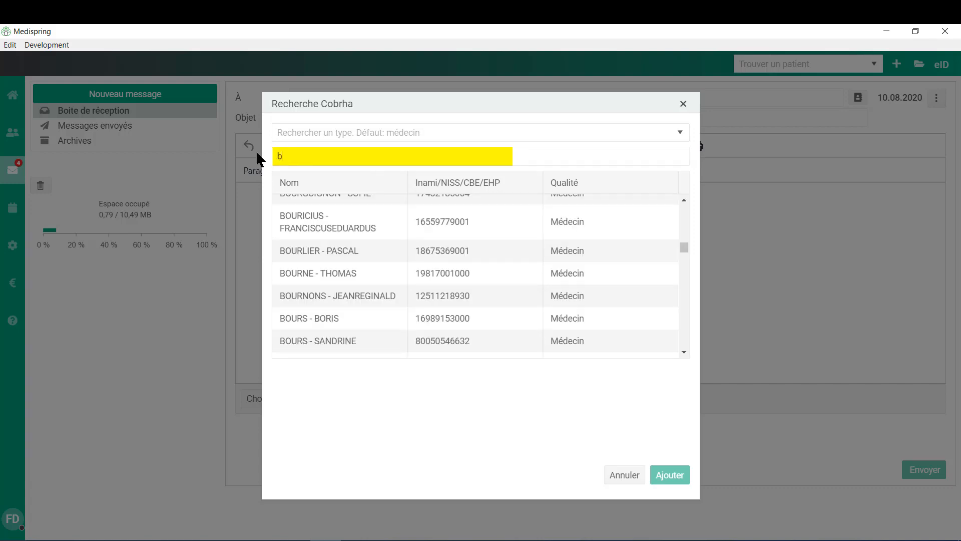
{"action": "type", "text": "ourgeois"}
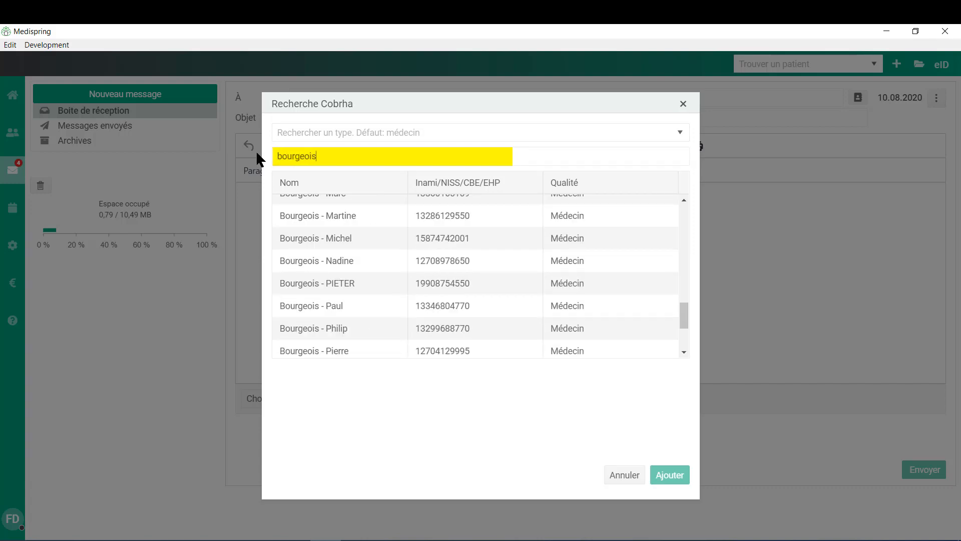
{"action": "scroll", "coordinate": [371, 245], "scroll_direction": "down", "scroll_amount": 1}
{"action": "scroll", "coordinate": [398, 319], "scroll_direction": "up", "scroll_amount": 2}
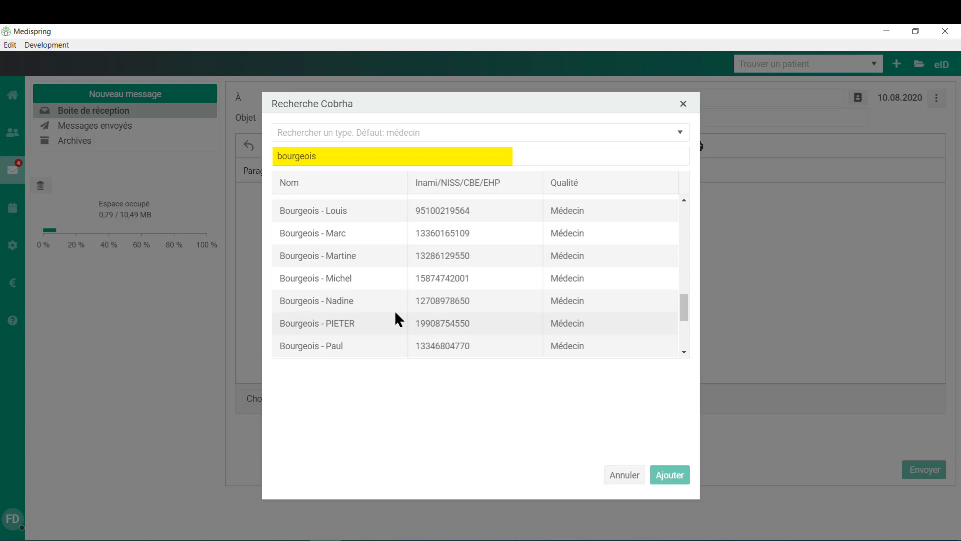
{"action": "scroll", "coordinate": [399, 319], "scroll_direction": "up", "scroll_amount": 2}
{"action": "scroll", "coordinate": [383, 284], "scroll_direction": "up", "scroll_amount": 2}
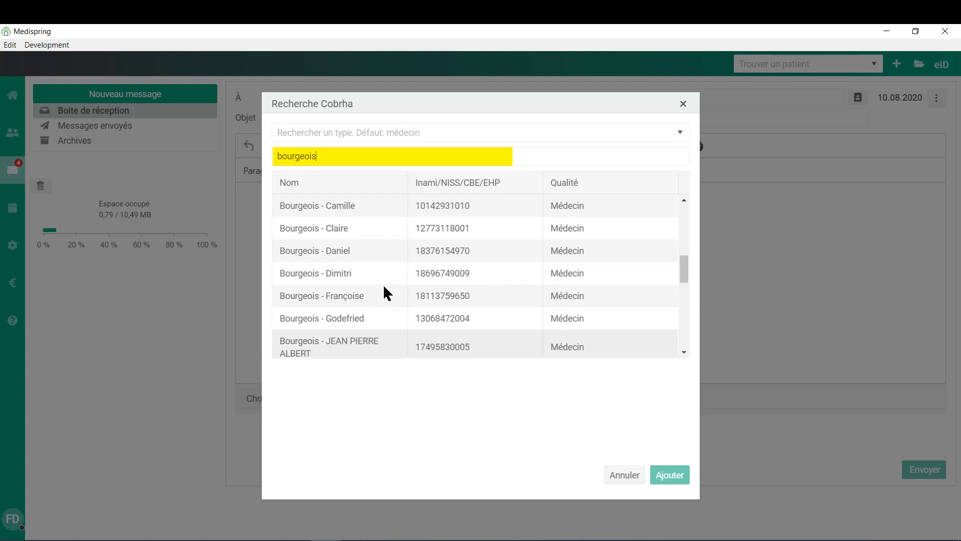
{"action": "scroll", "coordinate": [383, 284], "scroll_direction": "up", "scroll_amount": 6}
{"action": "double_click", "coordinate": [381, 320]}
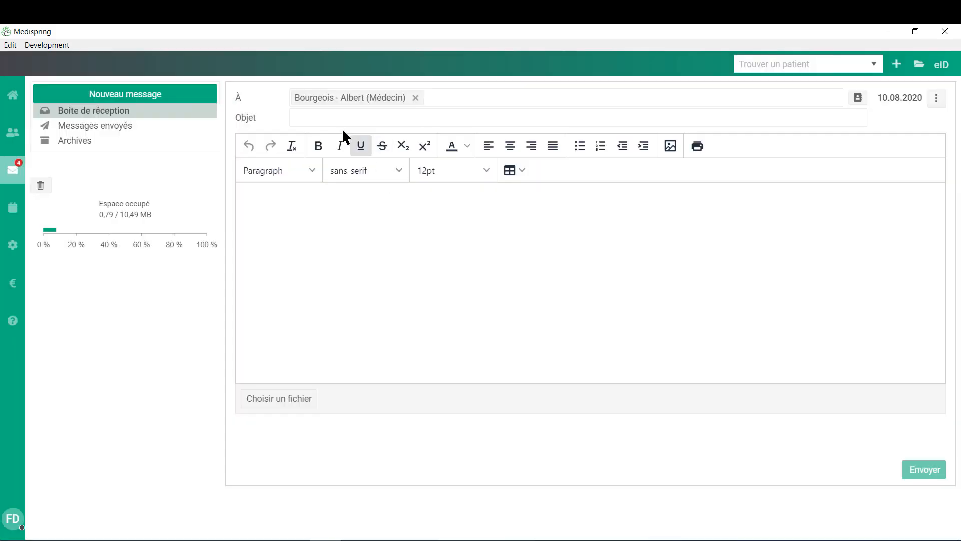
{"action": "left_click", "coordinate": [313, 208]}
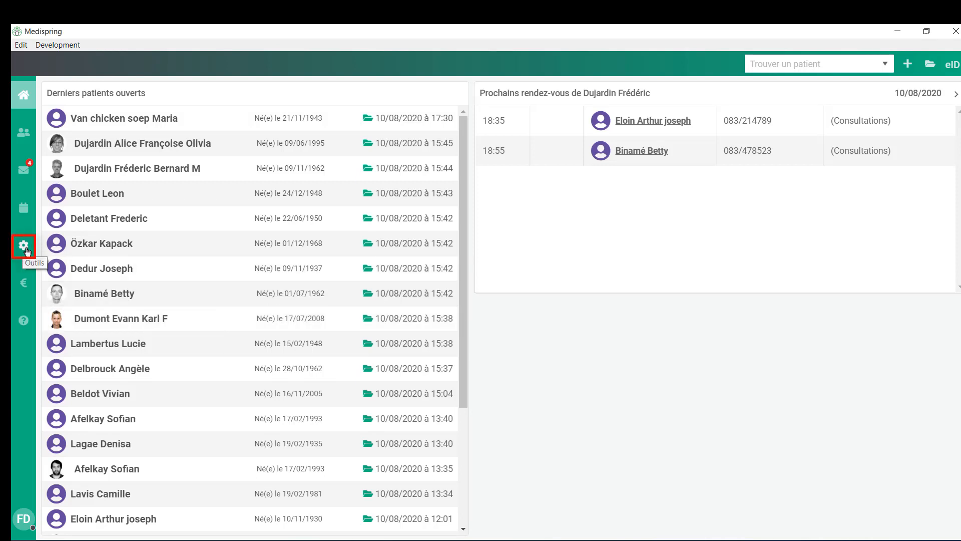
- In Outils, open an existing care provider's details and close them without changes
{"action": "left_click", "coordinate": [28, 251]}
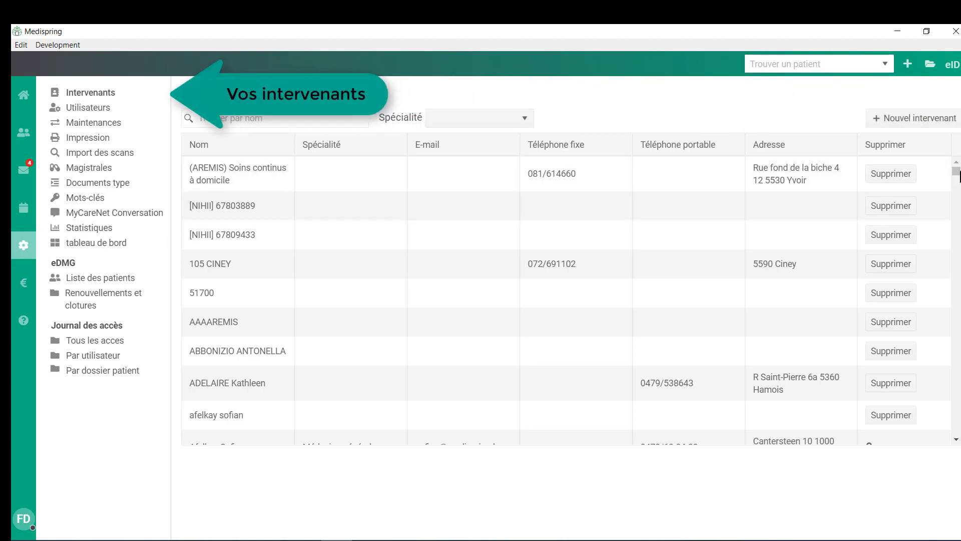
{"action": "left_click_drag", "start_coordinate": [957, 172], "coordinate": [956, 247]}
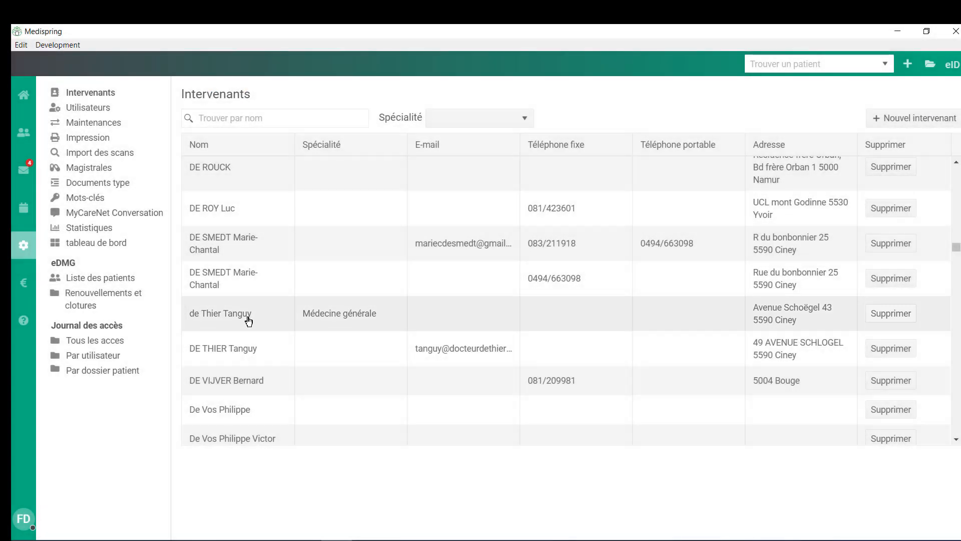
{"action": "left_click", "coordinate": [249, 314]}
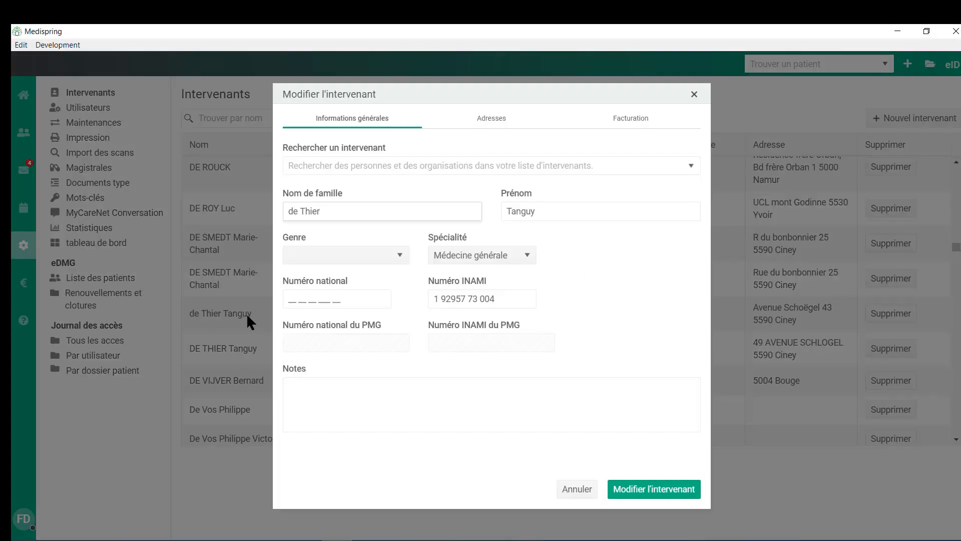
{"action": "left_click", "coordinate": [577, 489]}
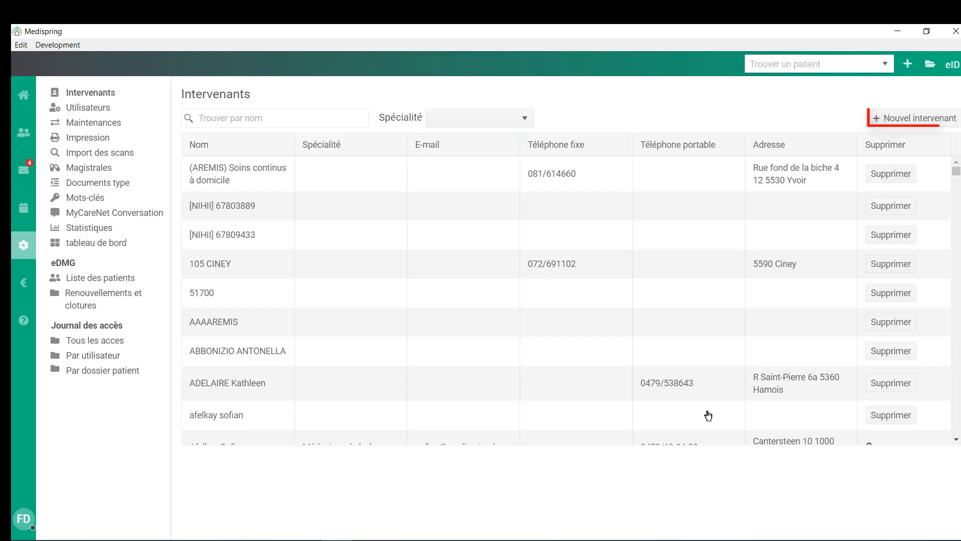
- Start a new intervenant and search the directory for the provider's name
{"action": "left_click", "coordinate": [920, 121]}
{"action": "left_click", "coordinate": [601, 161]}
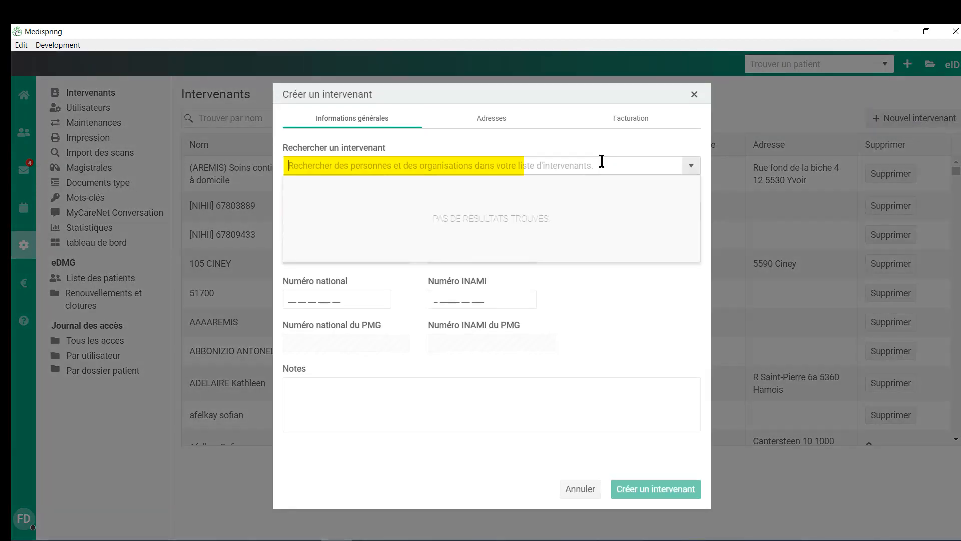
{"action": "type", "text": "bou"}
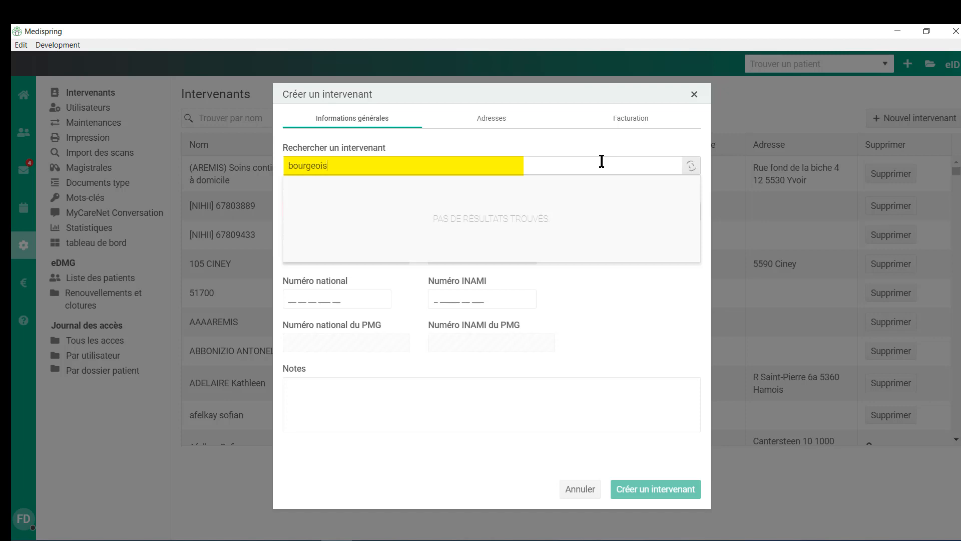
{"action": "type", "text": "rgeois"}
{"action": "scroll", "coordinate": [441, 210], "scroll_direction": "down", "scroll_amount": 1}
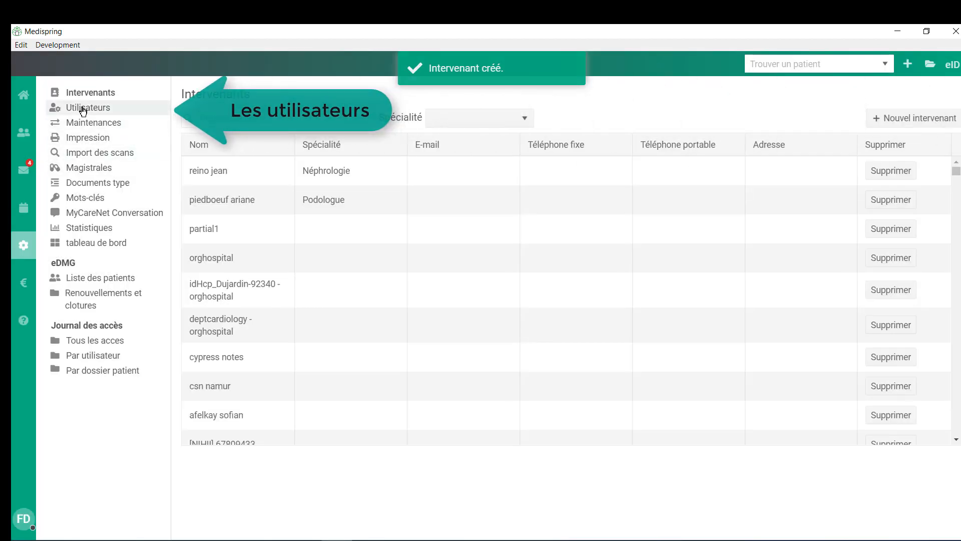
- In Utilisateurs, open a user, toggle Actif, close without saving, then start a new user
{"action": "left_click", "coordinate": [84, 111]}
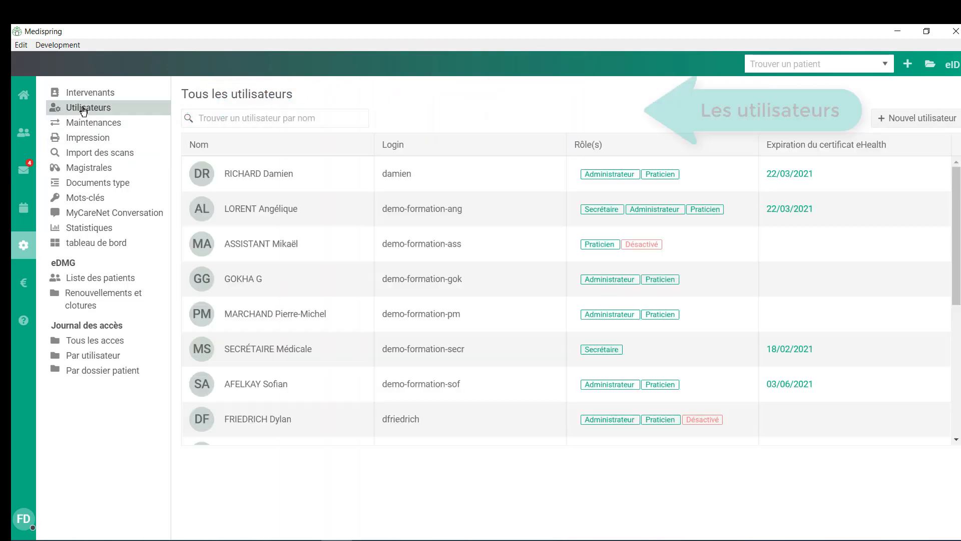
{"action": "left_click", "coordinate": [242, 277]}
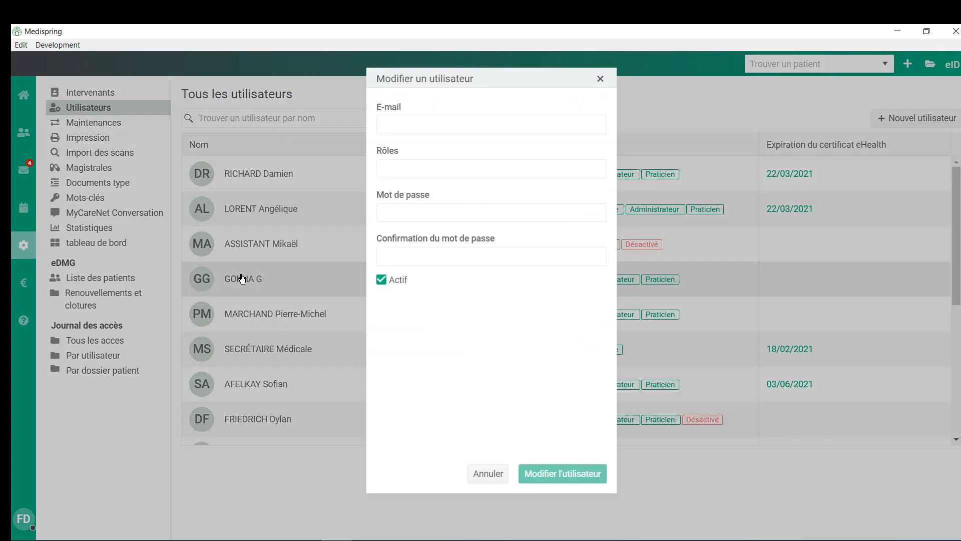
{"action": "left_click", "coordinate": [381, 338]}
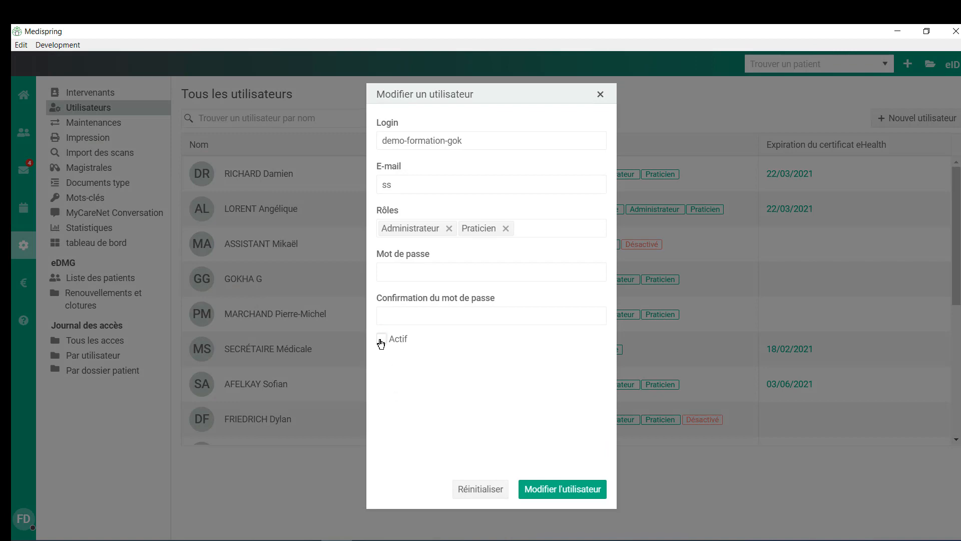
{"action": "left_click", "coordinate": [600, 95]}
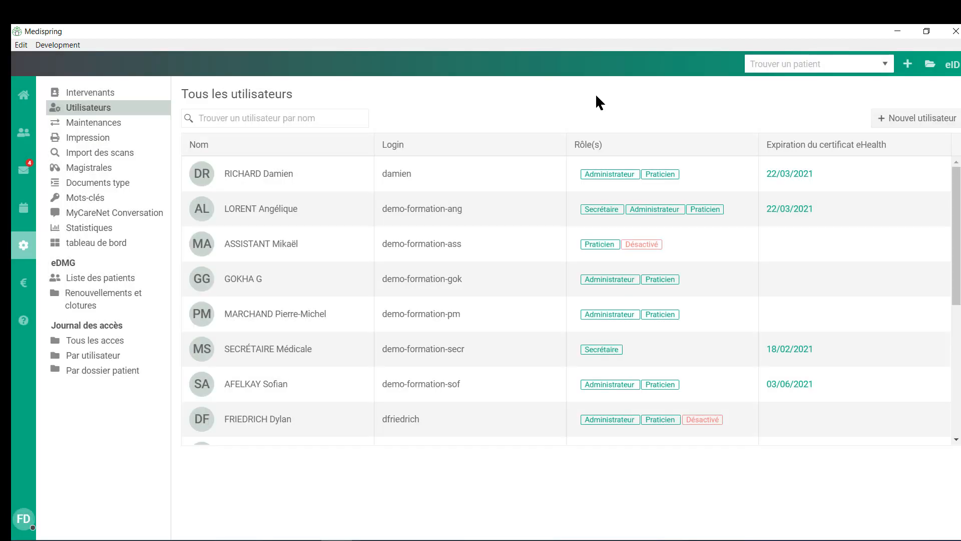
{"action": "left_click", "coordinate": [936, 120]}
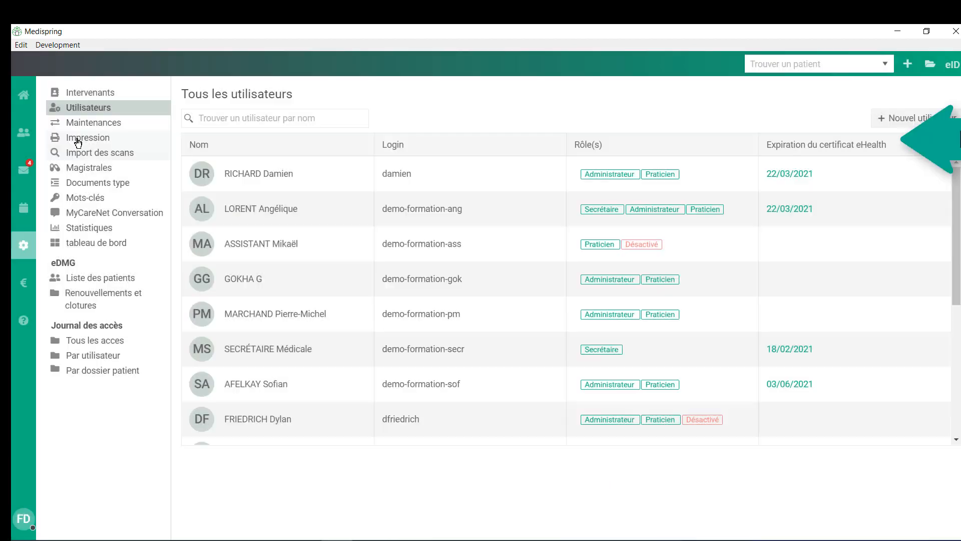
- Browse the Impression, Import des scans and Magistrales pages, then open Documents type
{"action": "left_click", "coordinate": [75, 136]}
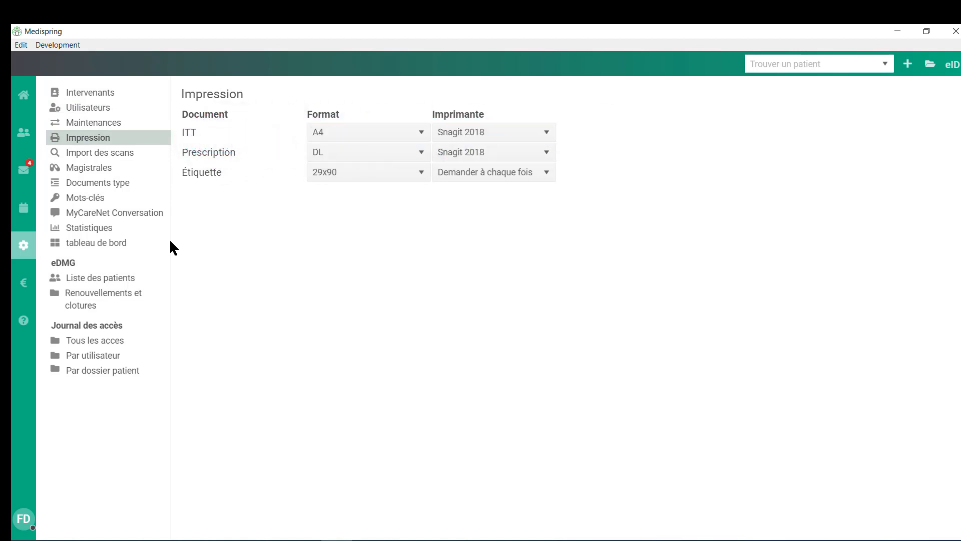
{"action": "left_click", "coordinate": [87, 155]}
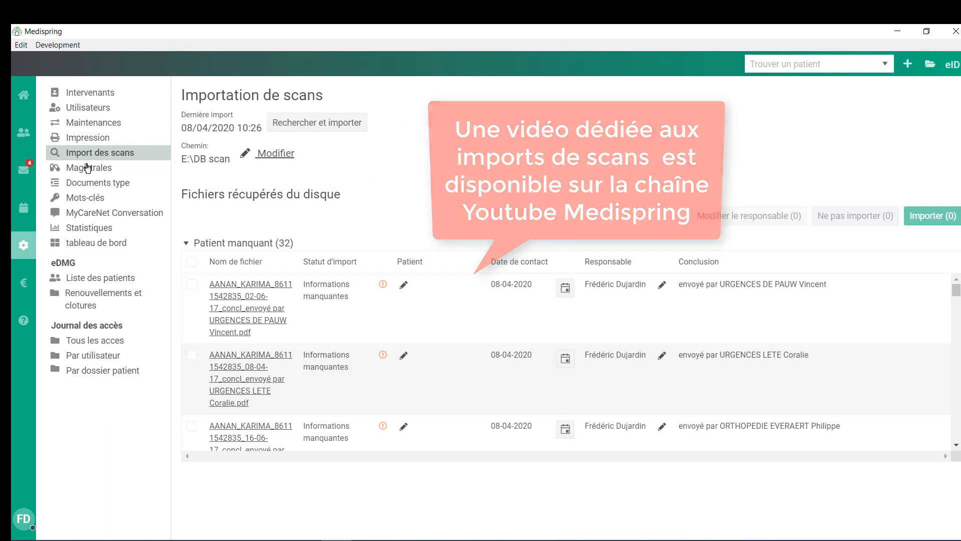
{"action": "left_click", "coordinate": [88, 170]}
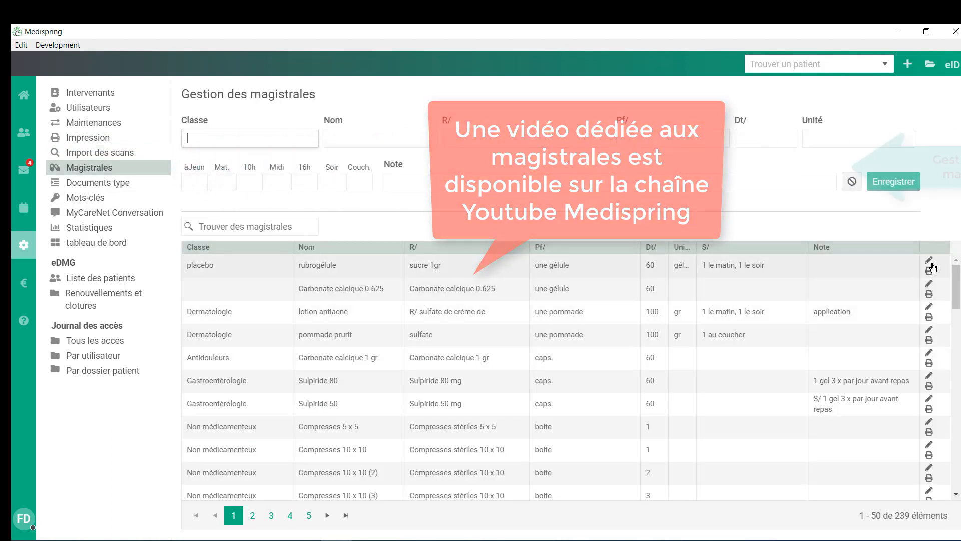
{"action": "left_click", "coordinate": [929, 352]}
{"action": "left_click", "coordinate": [88, 183]}
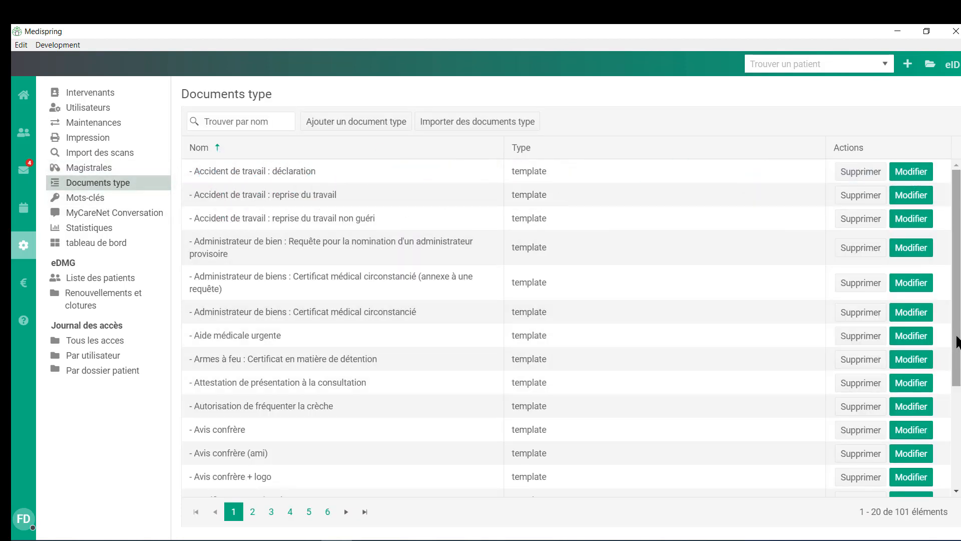
- Open Importer des documents type and page through the catalogue from page 2 to page 5
{"action": "mouse_move", "coordinate": [956, 336]}
{"action": "left_mouse_down"}
{"action": "mouse_move", "coordinate": [958, 465]}
{"action": "mouse_move", "coordinate": [958, 294]}
{"action": "left_mouse_up"}
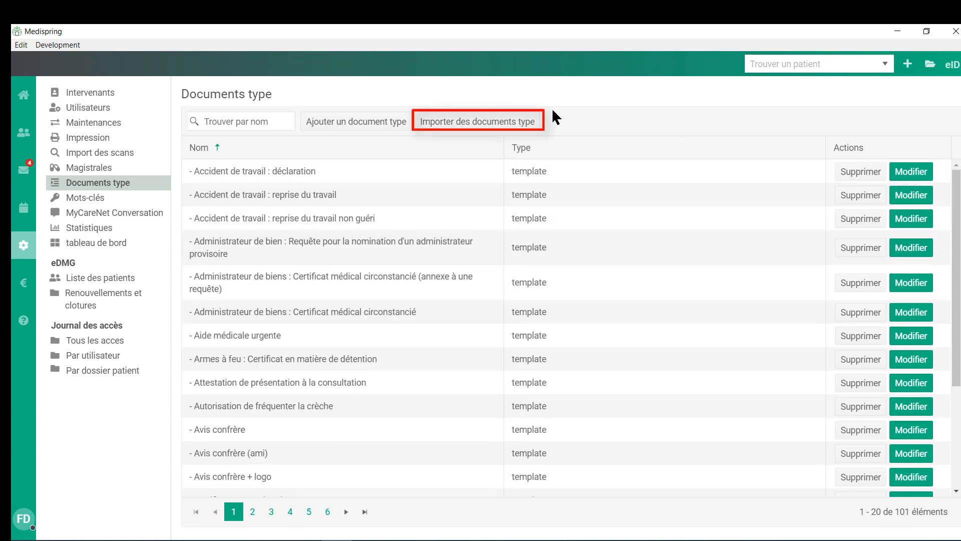
{"action": "left_click", "coordinate": [465, 125]}
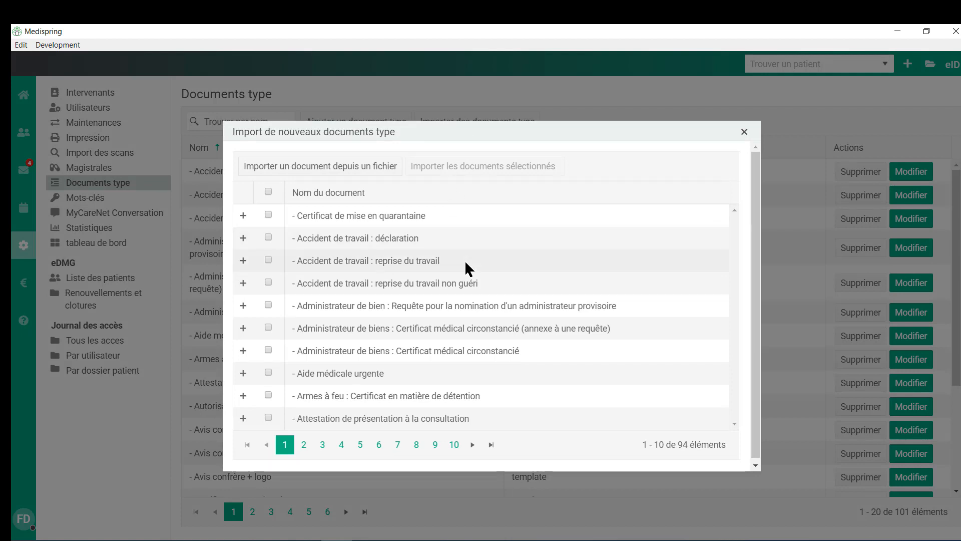
{"action": "left_click", "coordinate": [304, 445]}
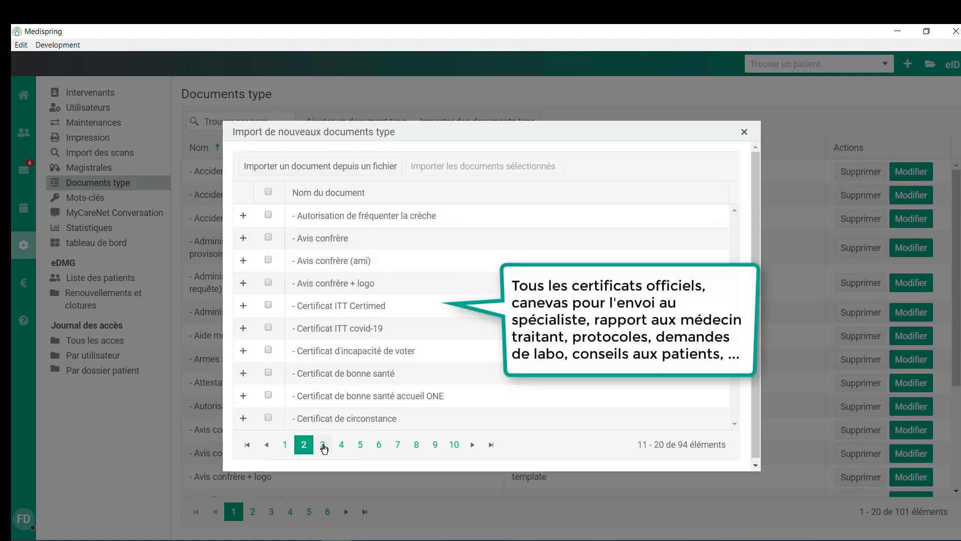
{"action": "left_click", "coordinate": [323, 445]}
{"action": "left_click", "coordinate": [342, 445]}
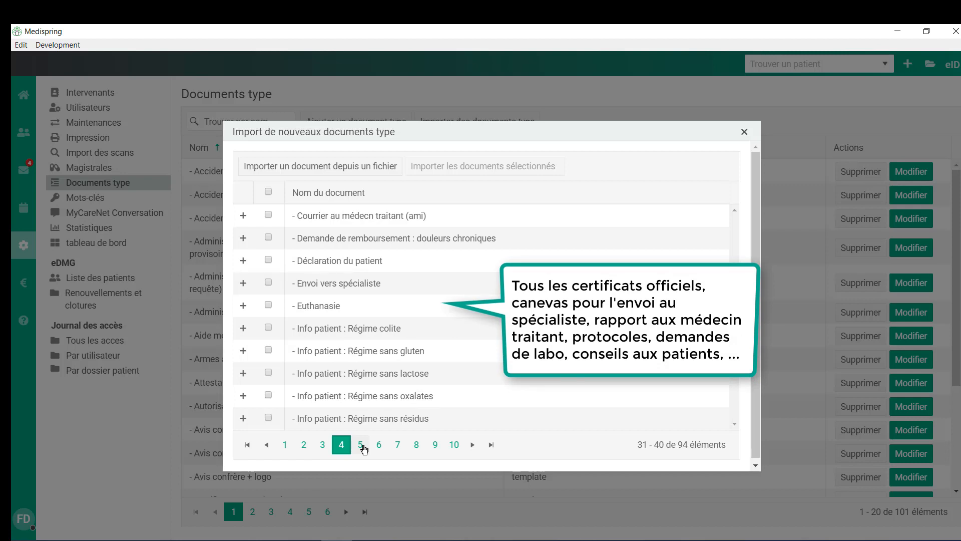
{"action": "left_click", "coordinate": [361, 444]}
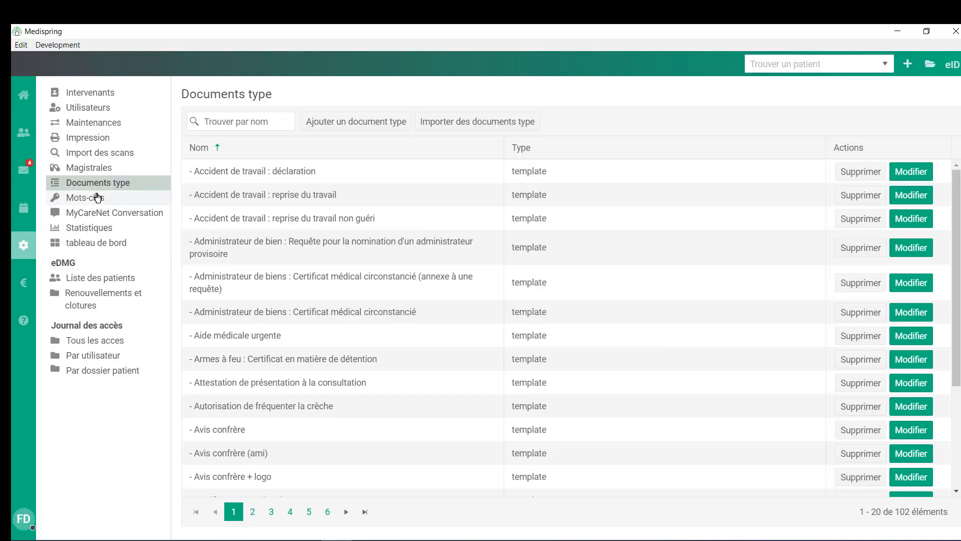
- Browse the Mots-clés, Statistiques and tableau de bord pages, then open eDMG Liste des patients
{"action": "left_click", "coordinate": [95, 200]}
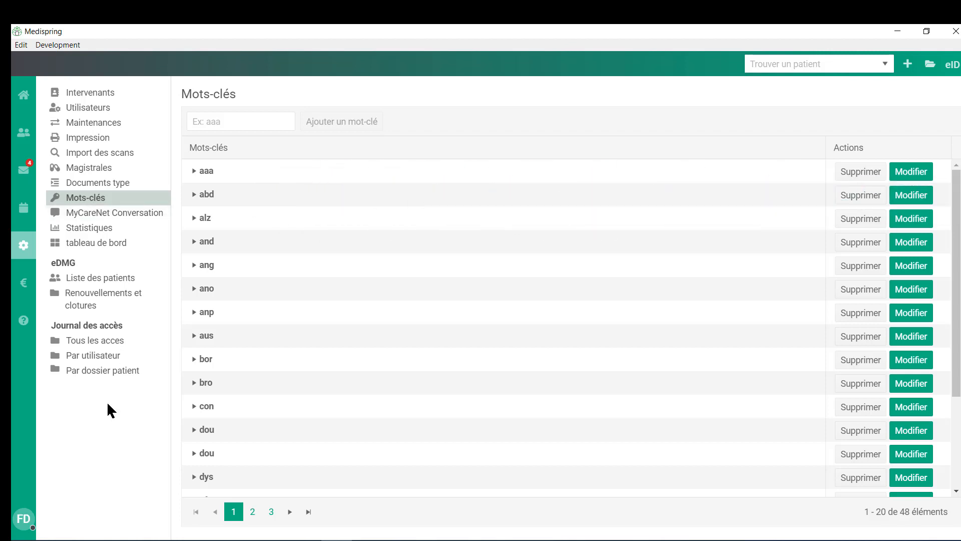
{"action": "left_click", "coordinate": [93, 230]}
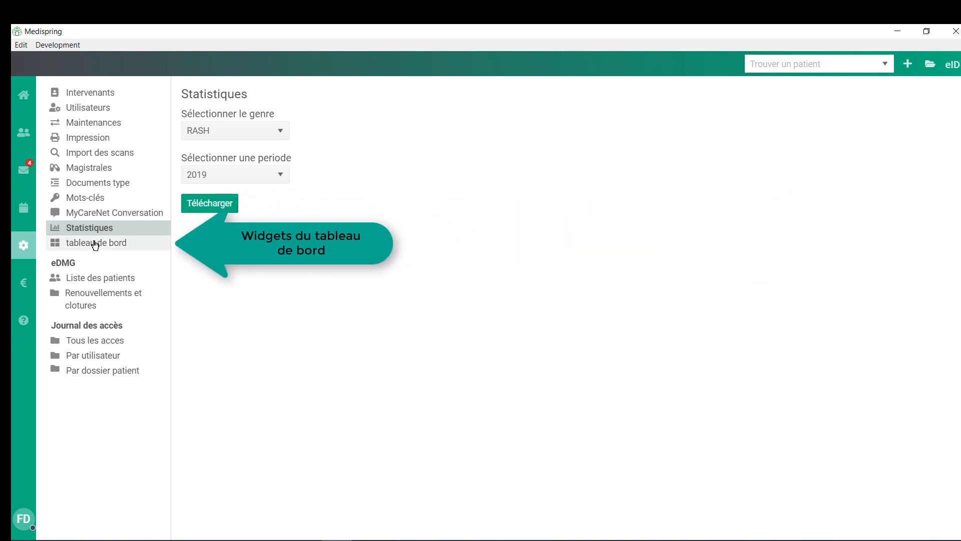
{"action": "left_click", "coordinate": [95, 244]}
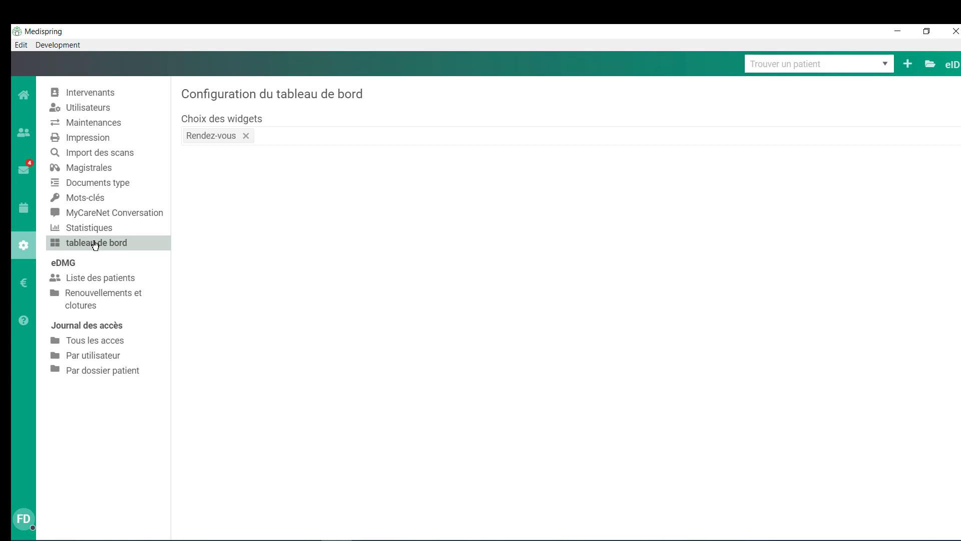
{"action": "left_click", "coordinate": [118, 282]}
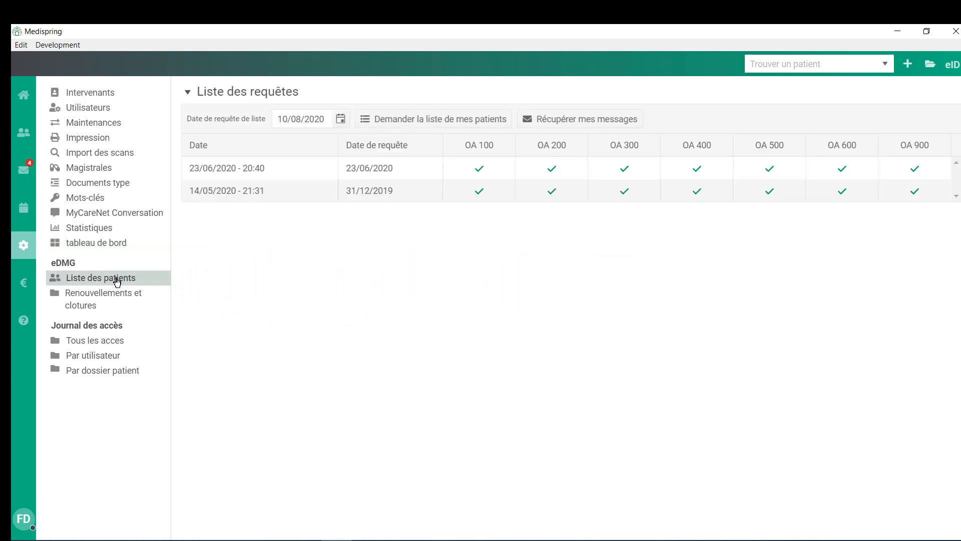
- Request a new eDMG list of my patients, then open the access journal by user
{"action": "left_click", "coordinate": [446, 121]}
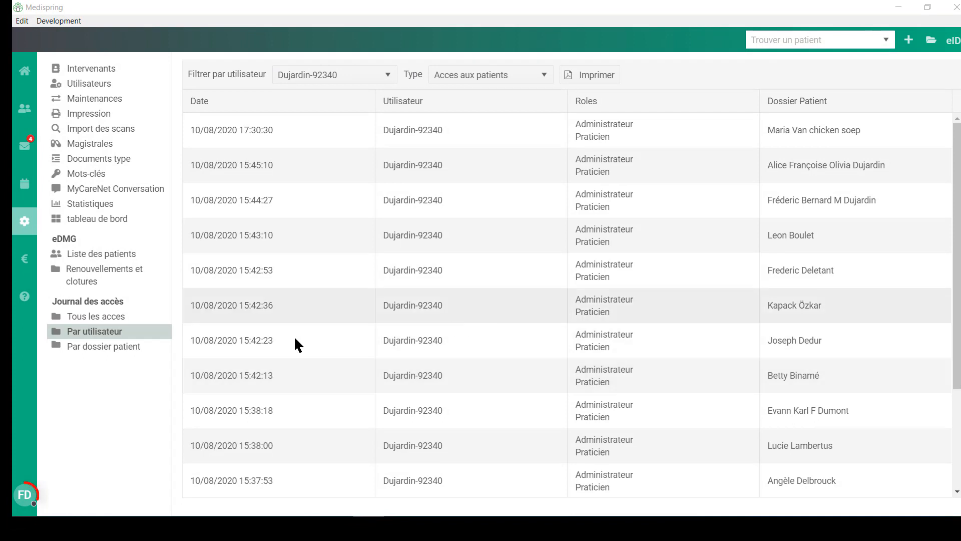
{"action": "left_click", "coordinate": [26, 498]}
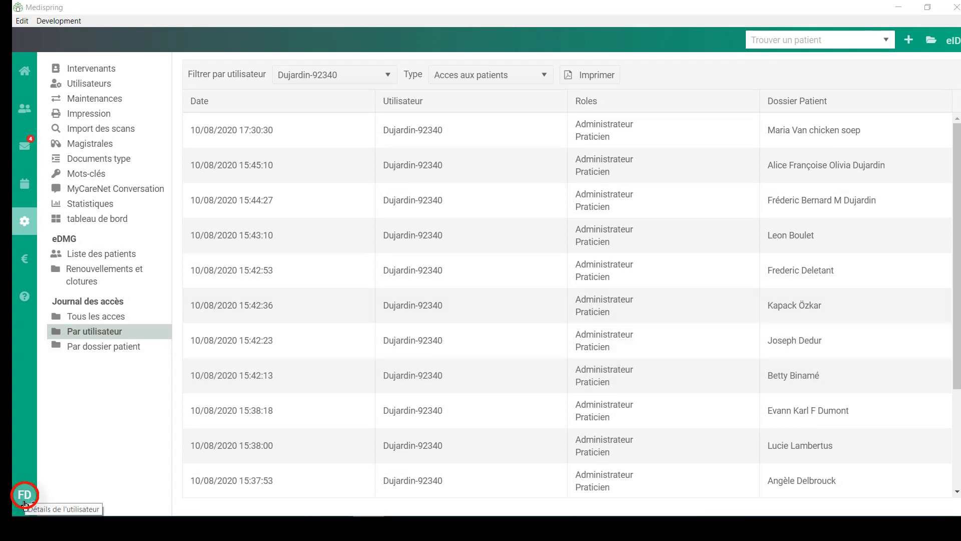
- In the user details, view the address and Facturation details, then the Utilisateur account section
{"action": "left_click", "coordinate": [24, 498]}
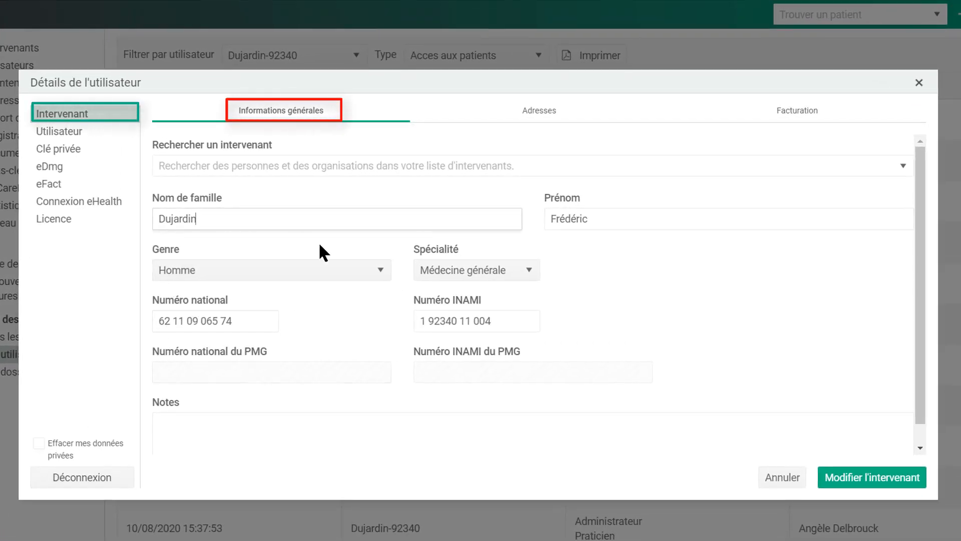
{"action": "left_click", "coordinate": [551, 112]}
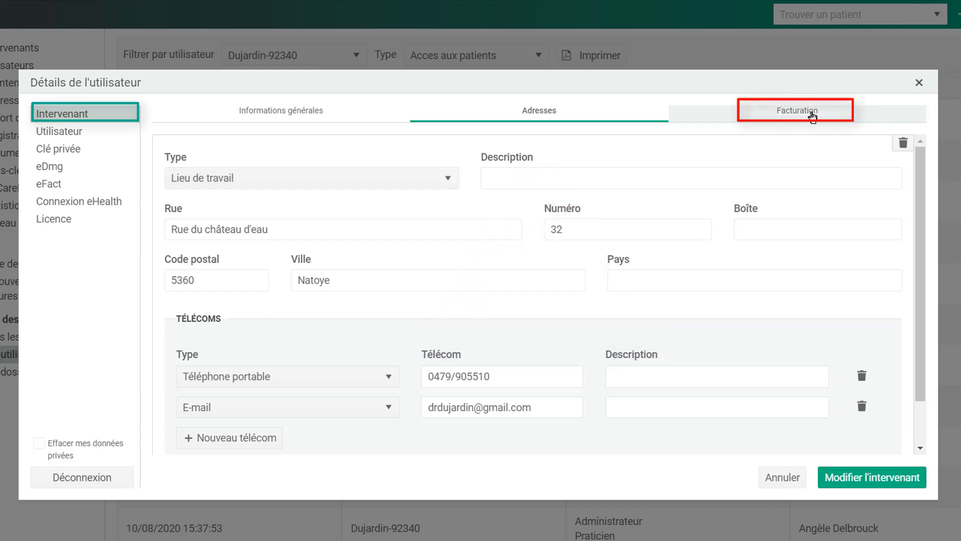
{"action": "left_click", "coordinate": [818, 116]}
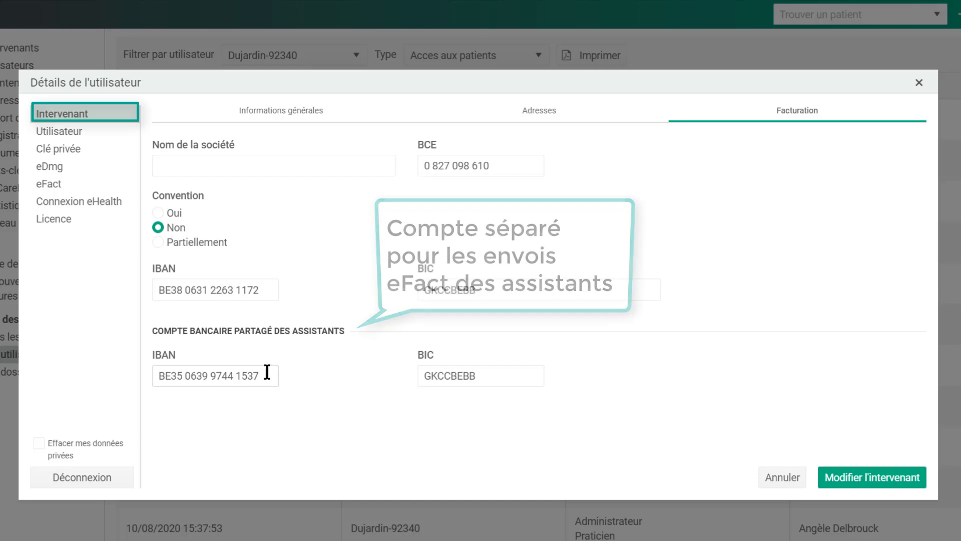
{"action": "left_click", "coordinate": [56, 132]}
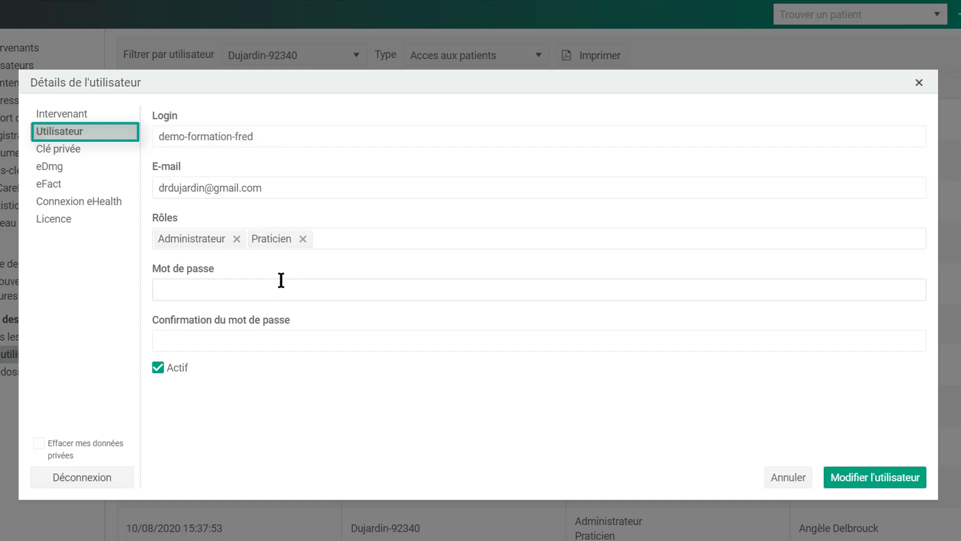
- Review the available user roles, then show the Clé privée page listing the two imported keys
{"action": "left_click", "coordinate": [369, 240]}
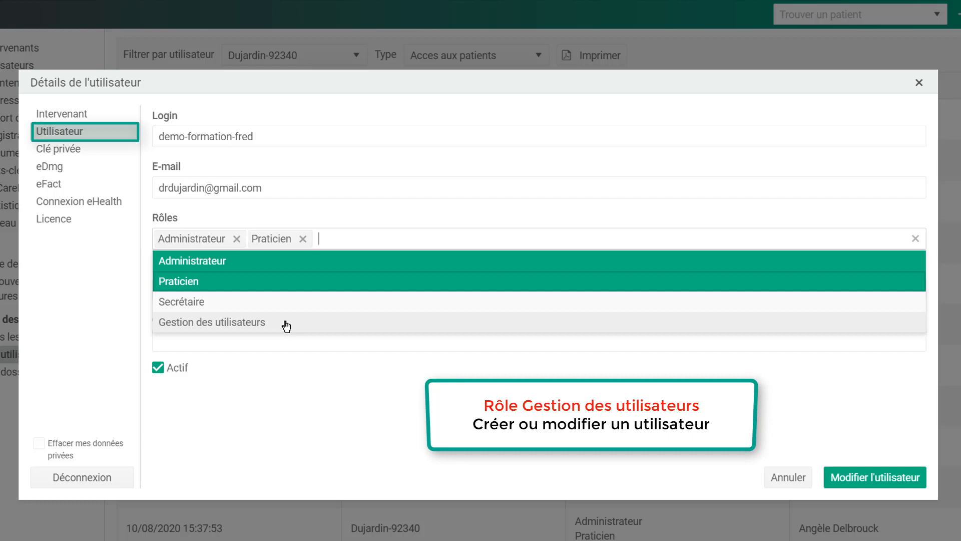
{"action": "left_click", "coordinate": [83, 155]}
{"action": "left_click", "coordinate": [84, 154]}
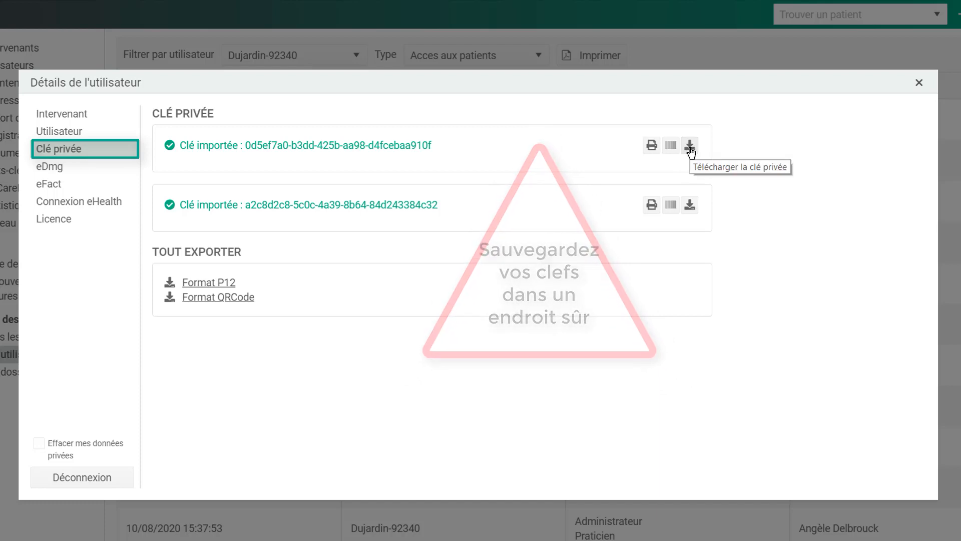
- Check the eDmg and eFact pages, import a .p12 eHealth certificate, and view the licence information
{"action": "left_click", "coordinate": [76, 167]}
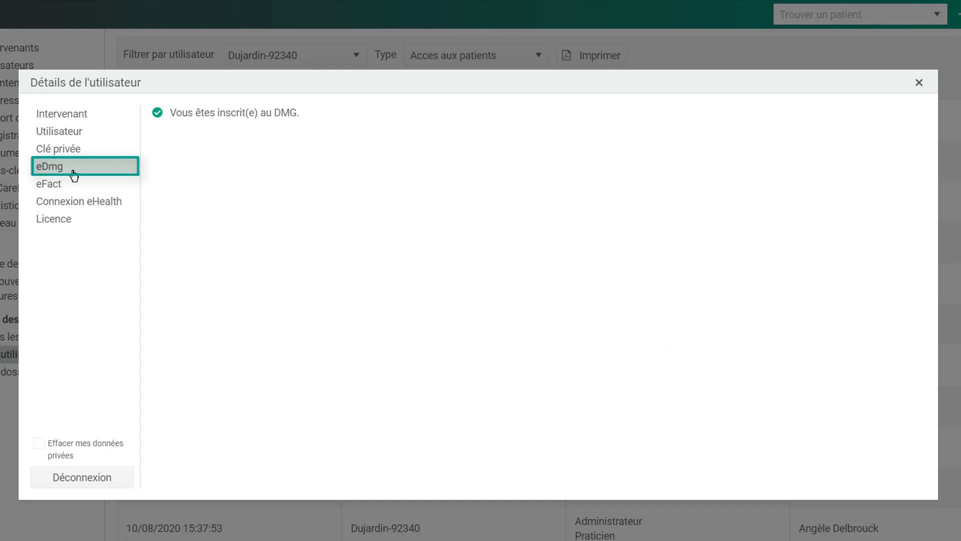
{"action": "left_click", "coordinate": [72, 186]}
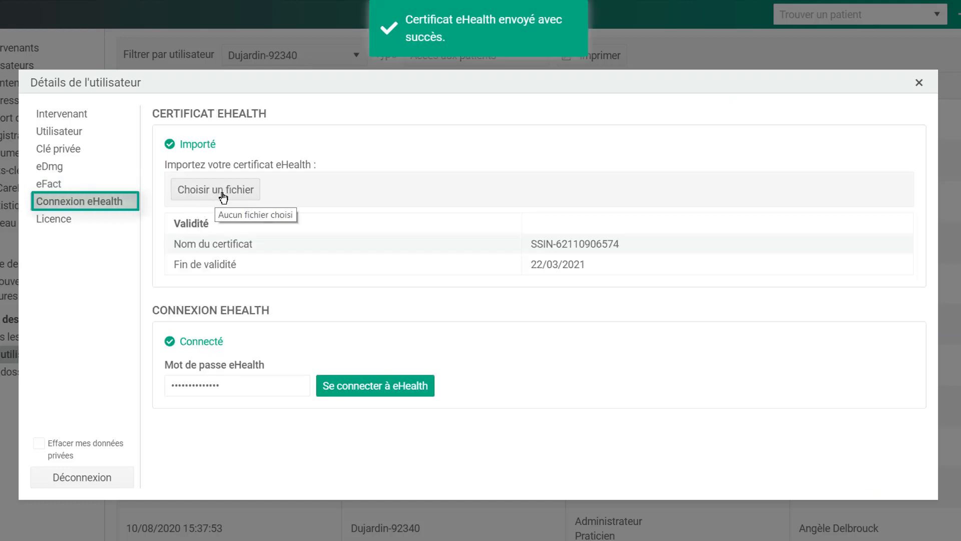
{"action": "left_click", "coordinate": [220, 195]}
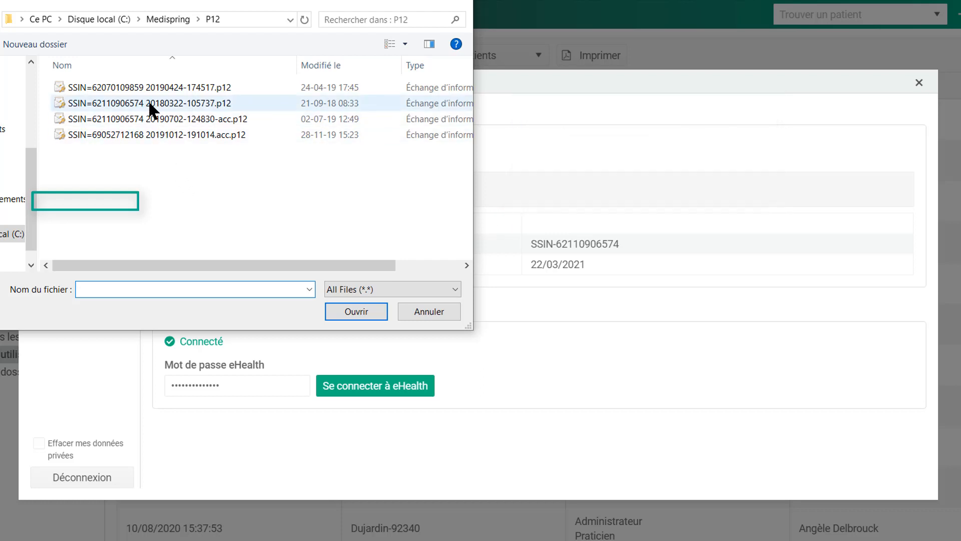
{"action": "double_click", "coordinate": [148, 103]}
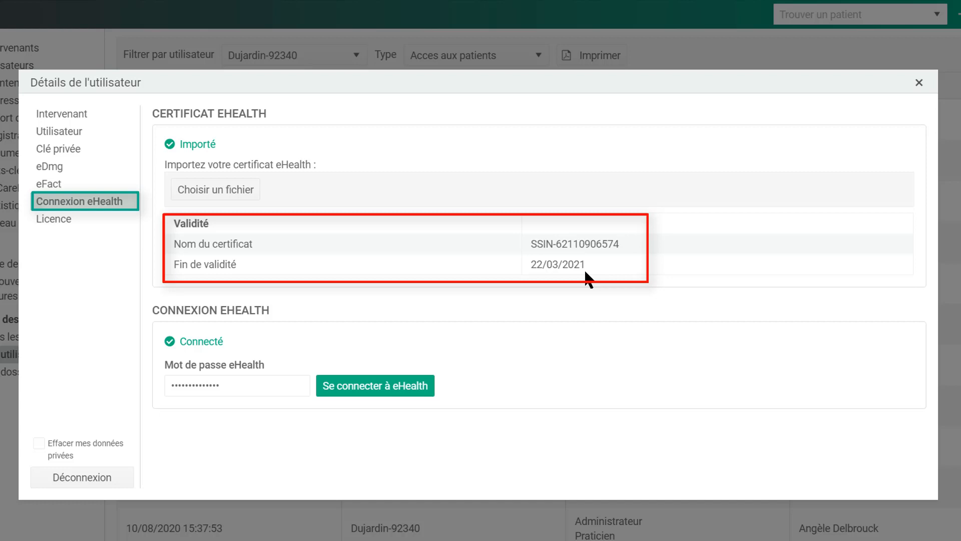
{"action": "left_click", "coordinate": [84, 219]}
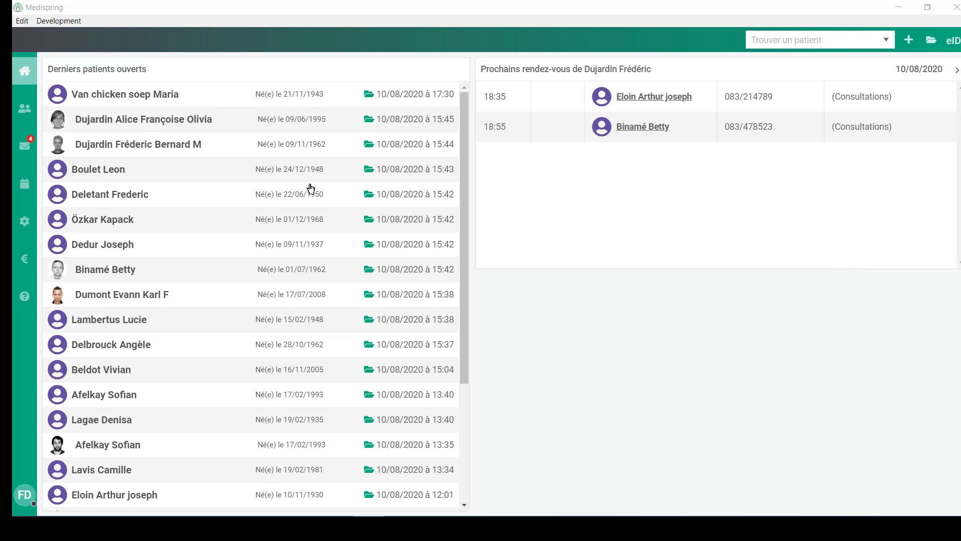
- Bring up the Aide window and go to its FAQ questions and answers
{"action": "left_click", "coordinate": [25, 297]}
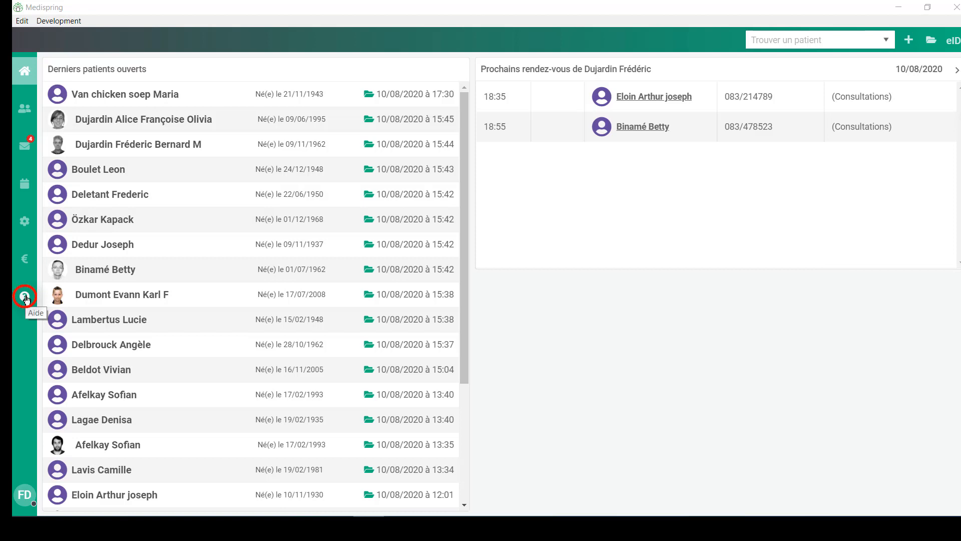
{"action": "left_click", "coordinate": [25, 297]}
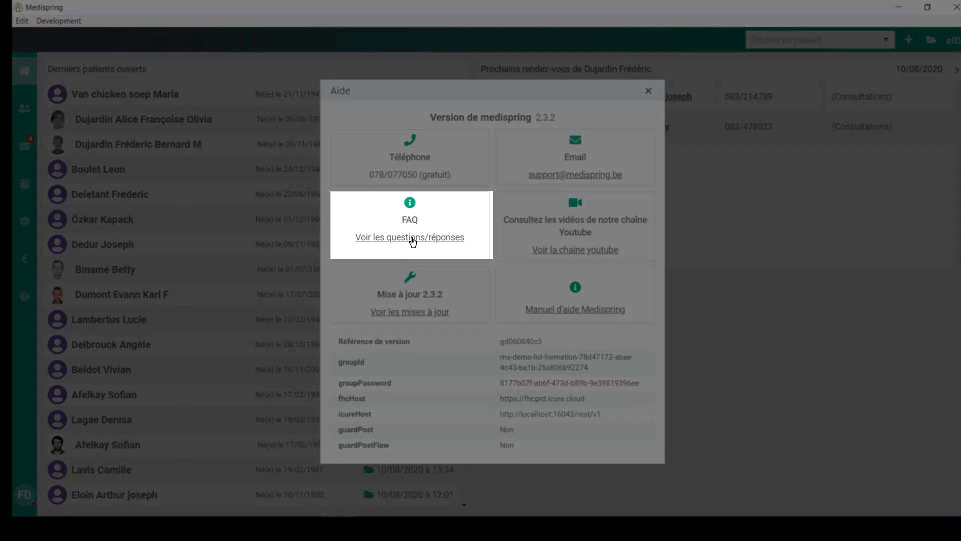
{"action": "left_click", "coordinate": [413, 242]}
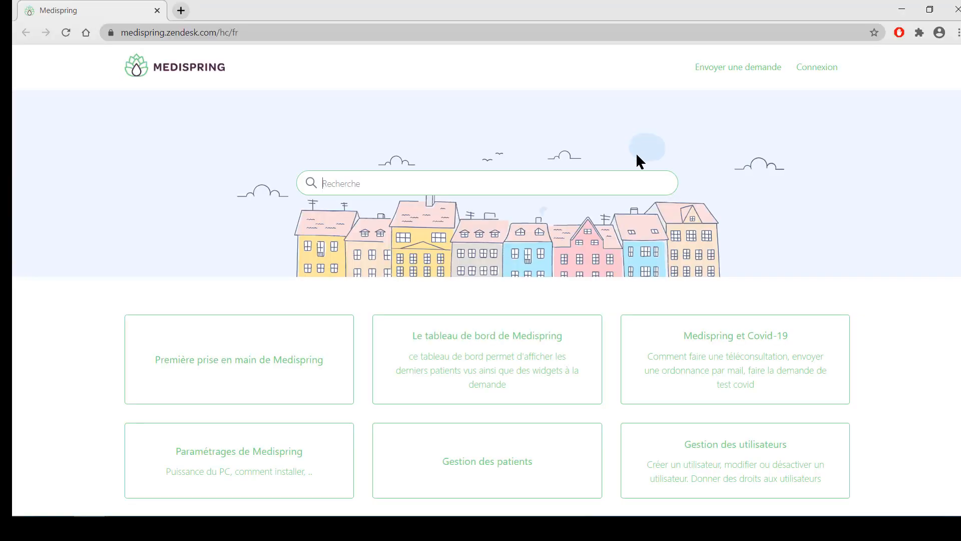
- Search the help center for 'fusion' and read 'Fusion manuelle de 2 dossiers patients'
{"action": "left_click", "coordinate": [424, 184]}
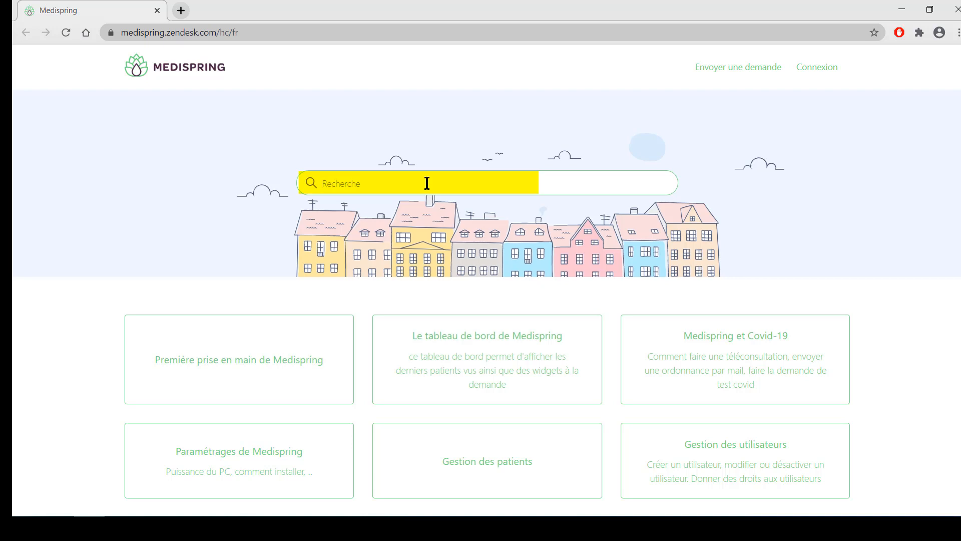
{"action": "type", "text": "fusion"}
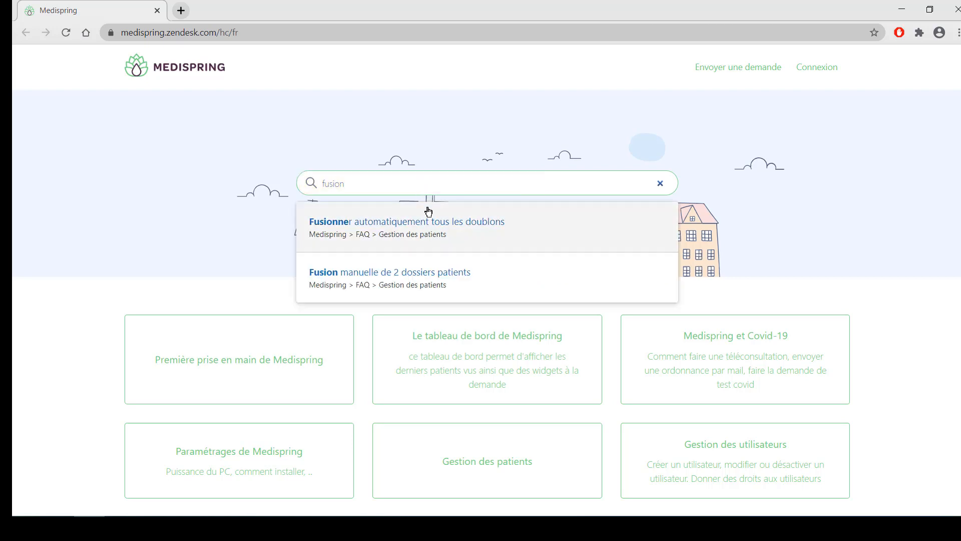
{"action": "left_click", "coordinate": [459, 274]}
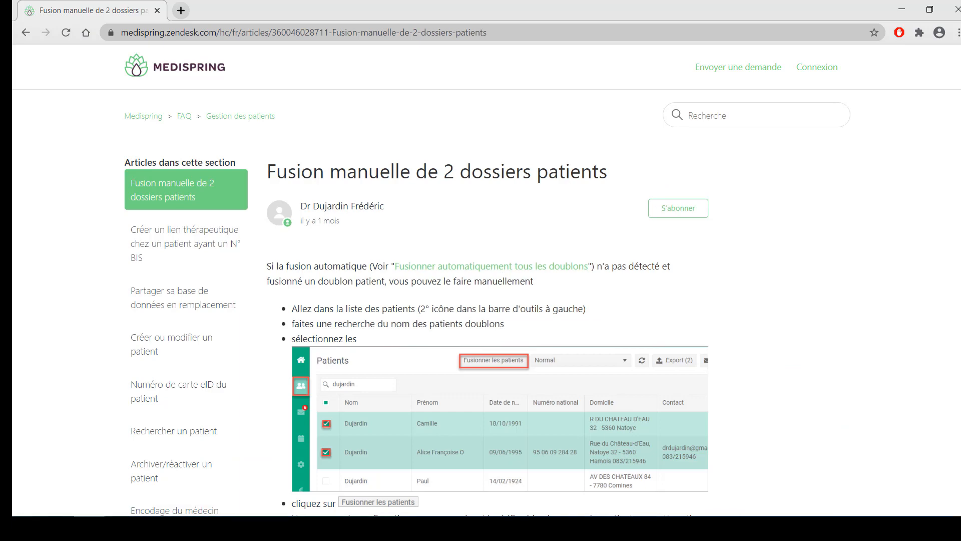
{"action": "scroll", "coordinate": [486, 280], "scroll_direction": "down", "scroll_amount": 5}
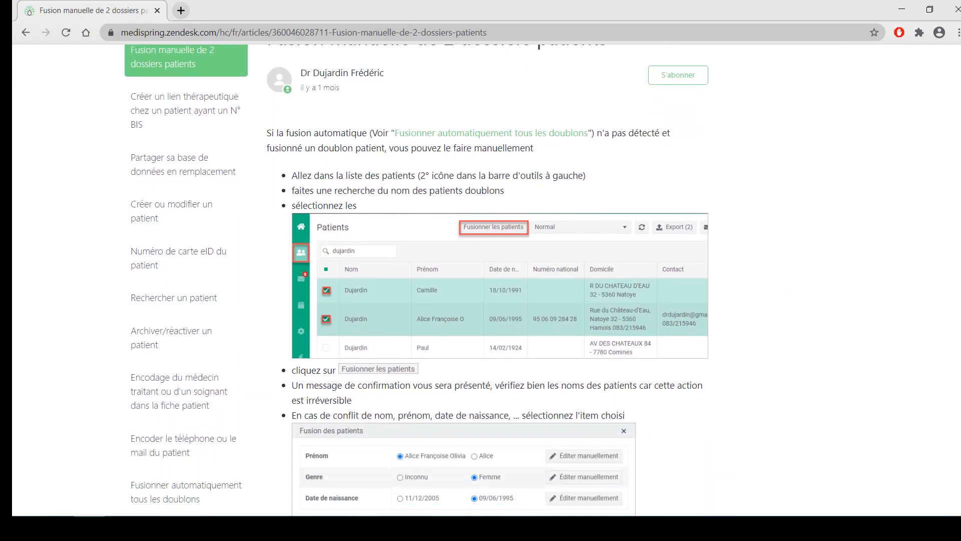
{"action": "scroll", "coordinate": [487, 281], "scroll_direction": "down", "scroll_amount": 3}
{"action": "scroll", "coordinate": [487, 281], "scroll_direction": "up", "scroll_amount": 3}
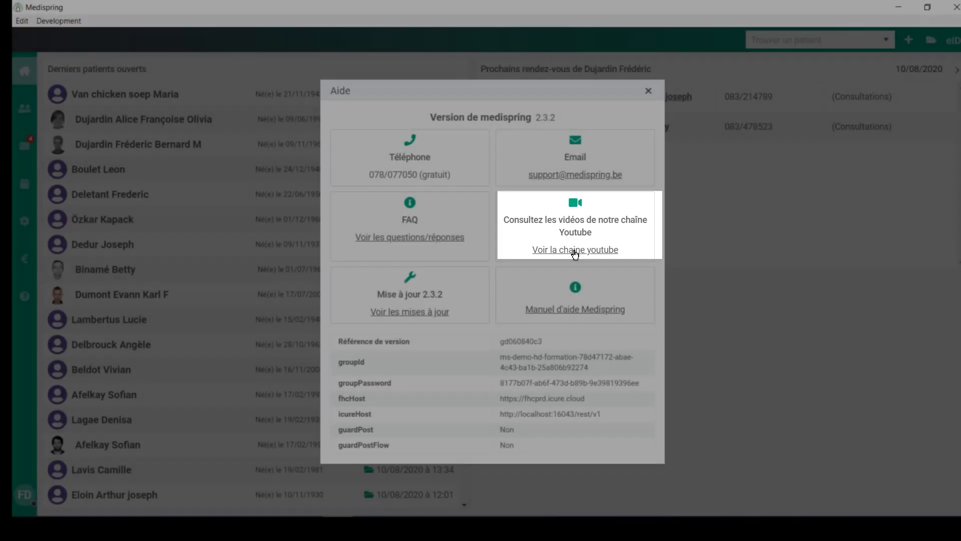
- Browse the full video list on Medispring's YouTube channel, then close the Aide window
{"action": "left_click", "coordinate": [575, 251]}
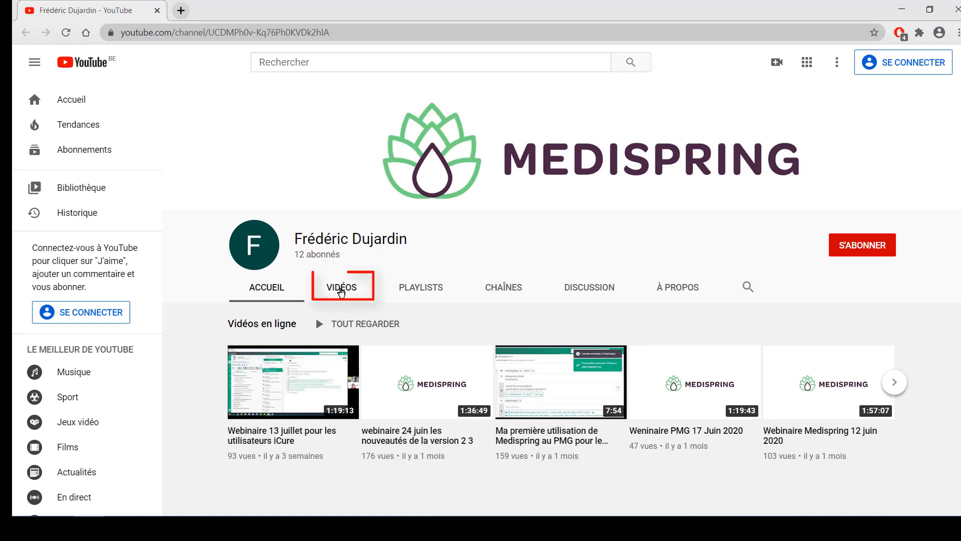
{"action": "left_click", "coordinate": [341, 292]}
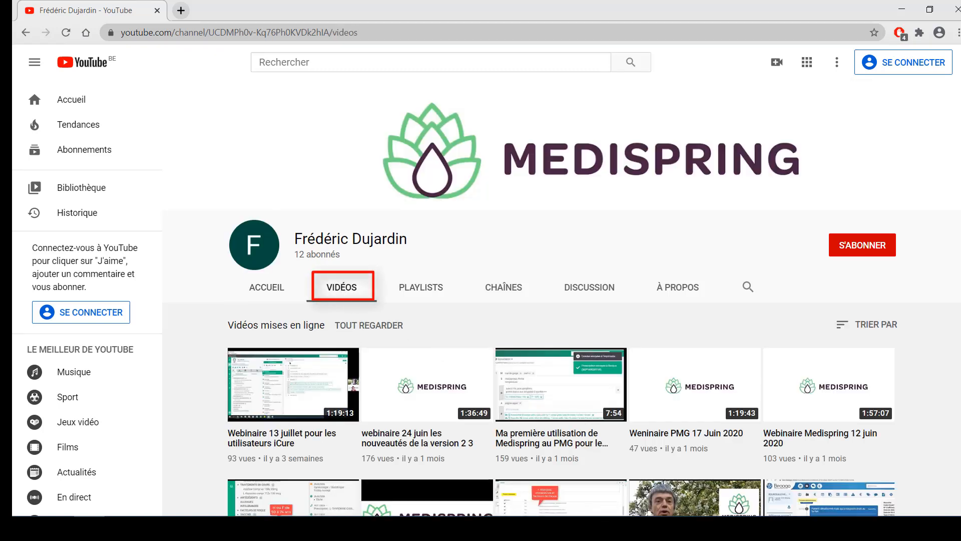
{"action": "scroll", "coordinate": [560, 306], "scroll_direction": "down", "scroll_amount": 5}
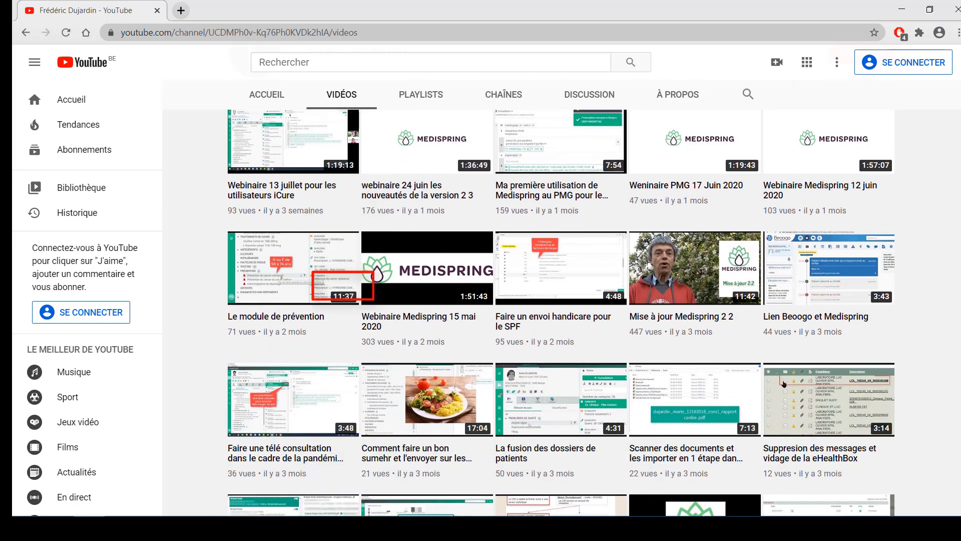
{"action": "scroll", "coordinate": [561, 306], "scroll_direction": "down", "scroll_amount": 6}
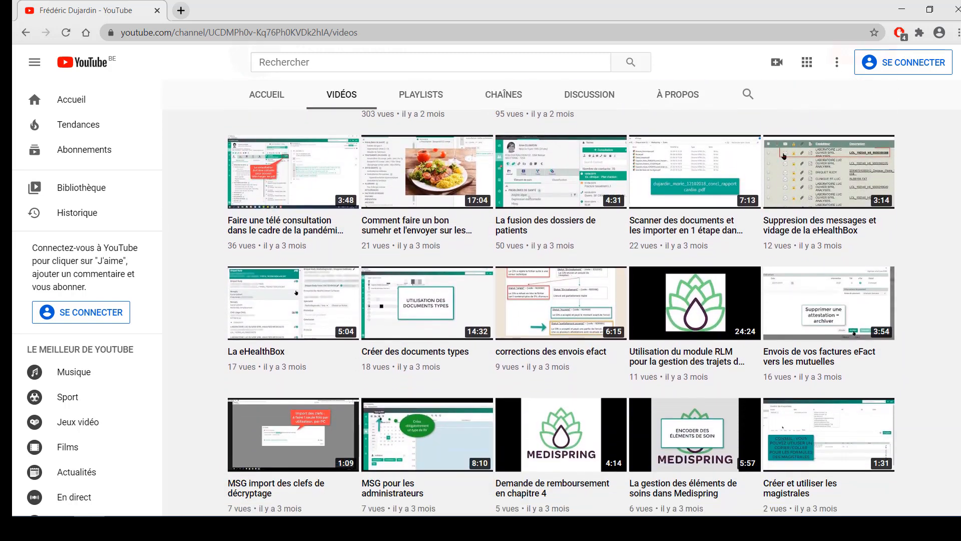
{"action": "scroll", "coordinate": [561, 306], "scroll_direction": "down", "scroll_amount": 3}
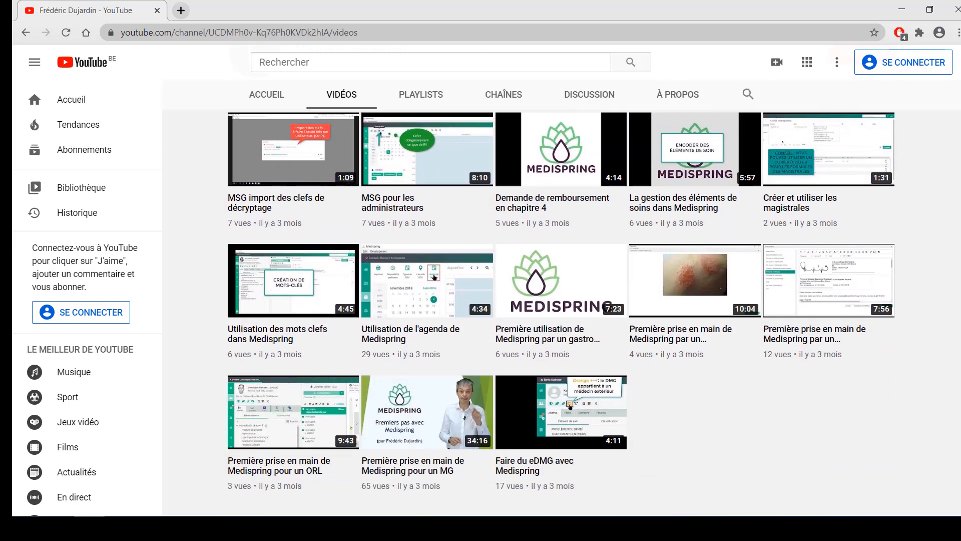
{"action": "scroll", "coordinate": [561, 306], "scroll_direction": "up", "scroll_amount": 2}
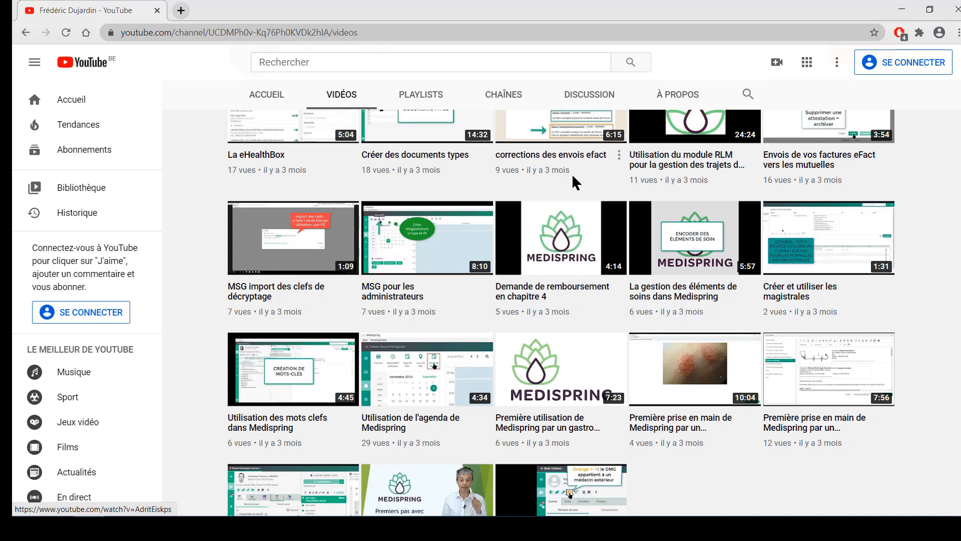
{"action": "scroll", "coordinate": [579, 168], "scroll_direction": "up", "scroll_amount": 4}
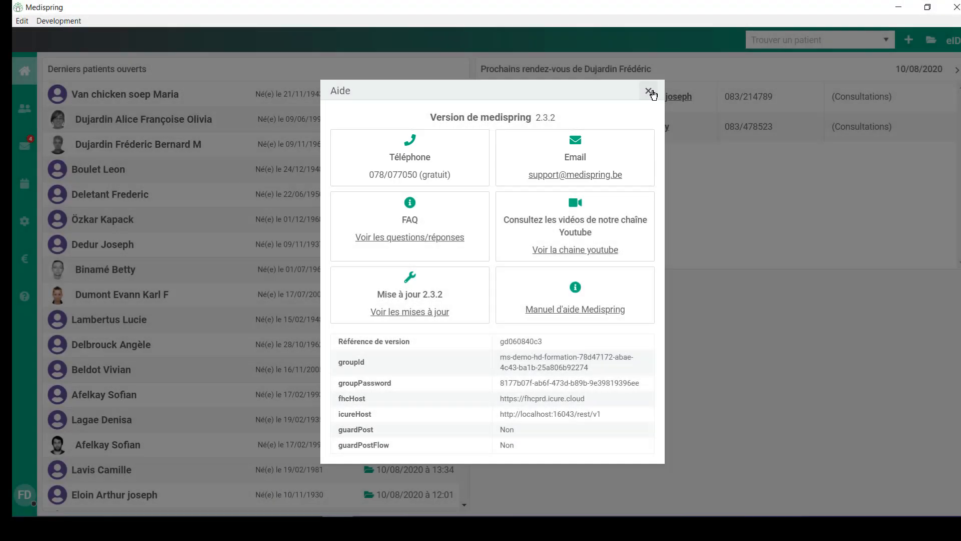
{"action": "left_click", "coordinate": [650, 92]}
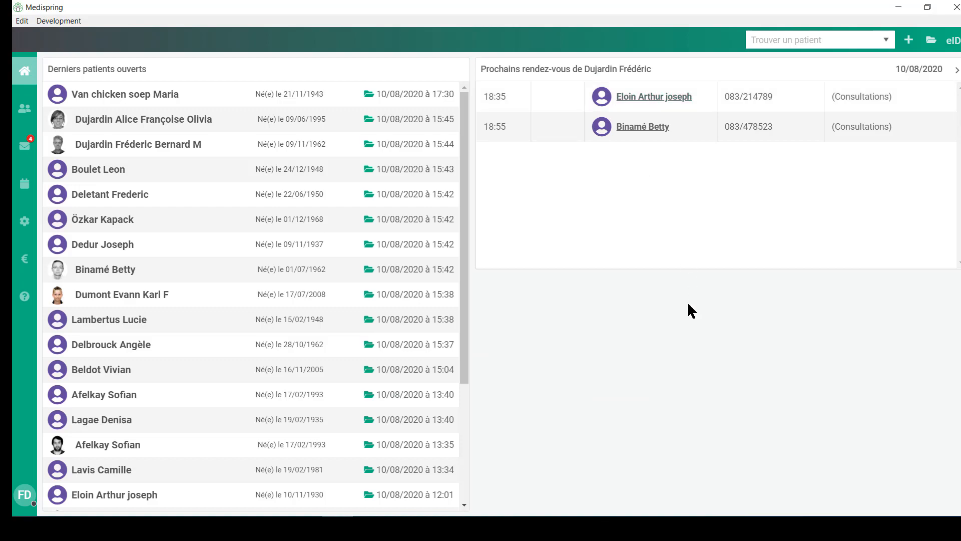